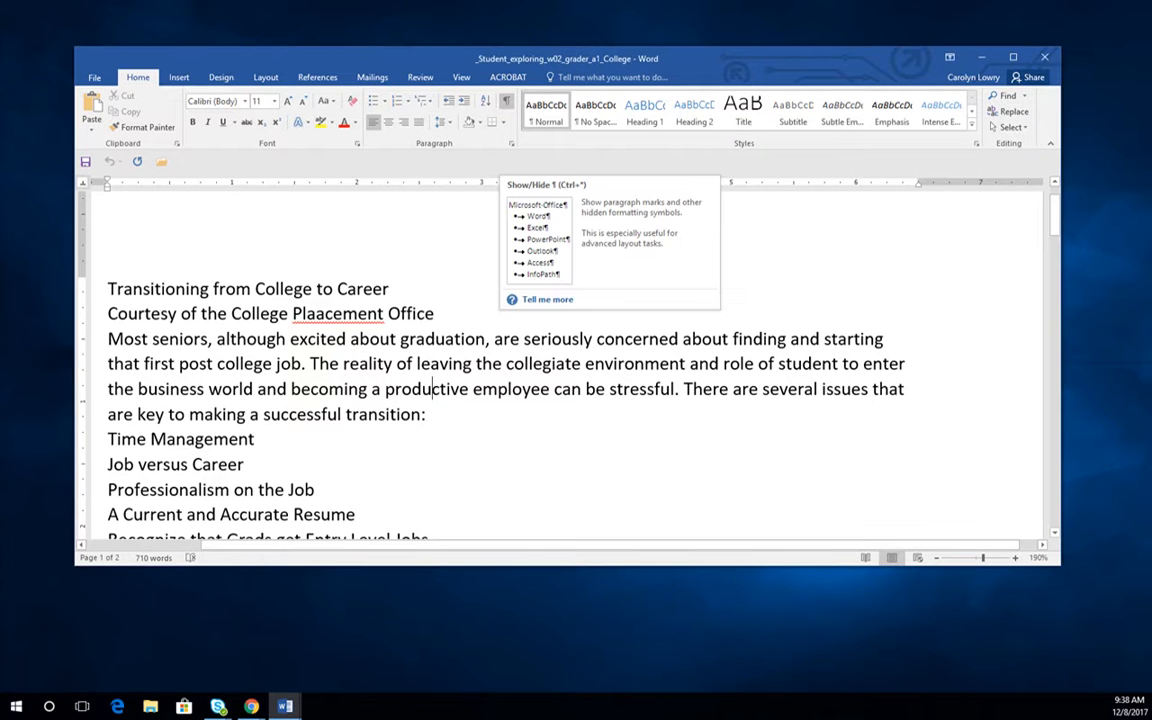
Step: Show the paragraph marks and hidden formatting symbols and skim through the two-page document
{"action": "left_click", "coordinate": [506, 101]}
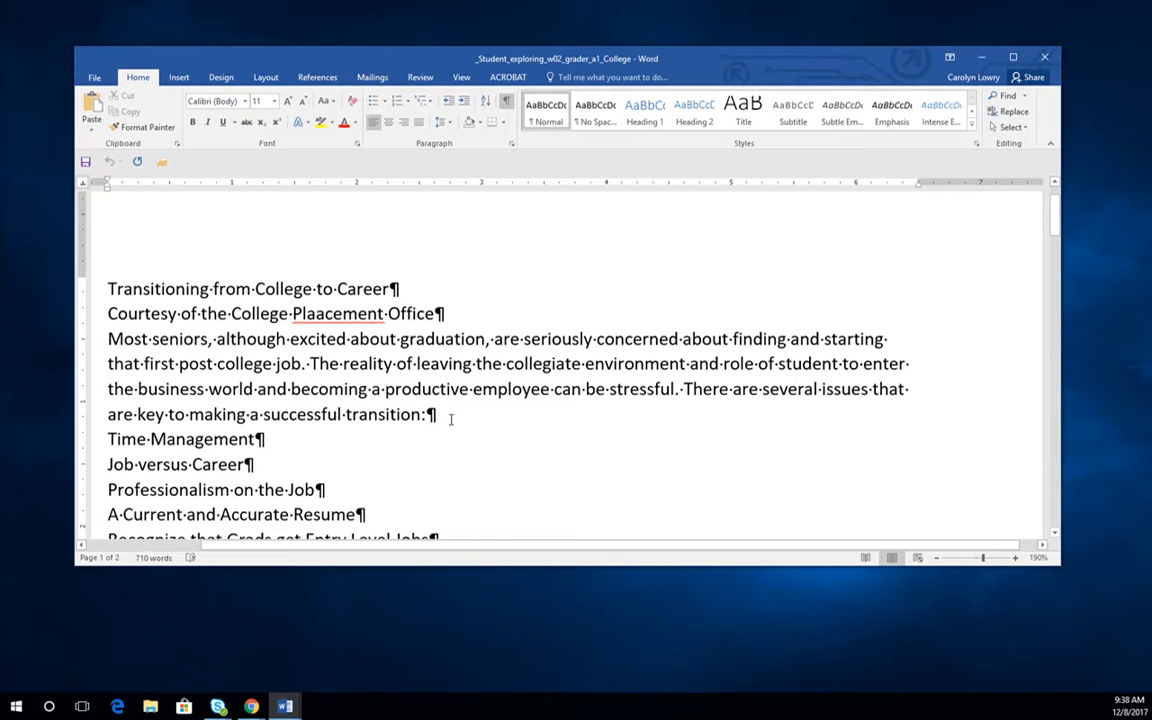
{"action": "double_click", "coordinate": [475, 364]}
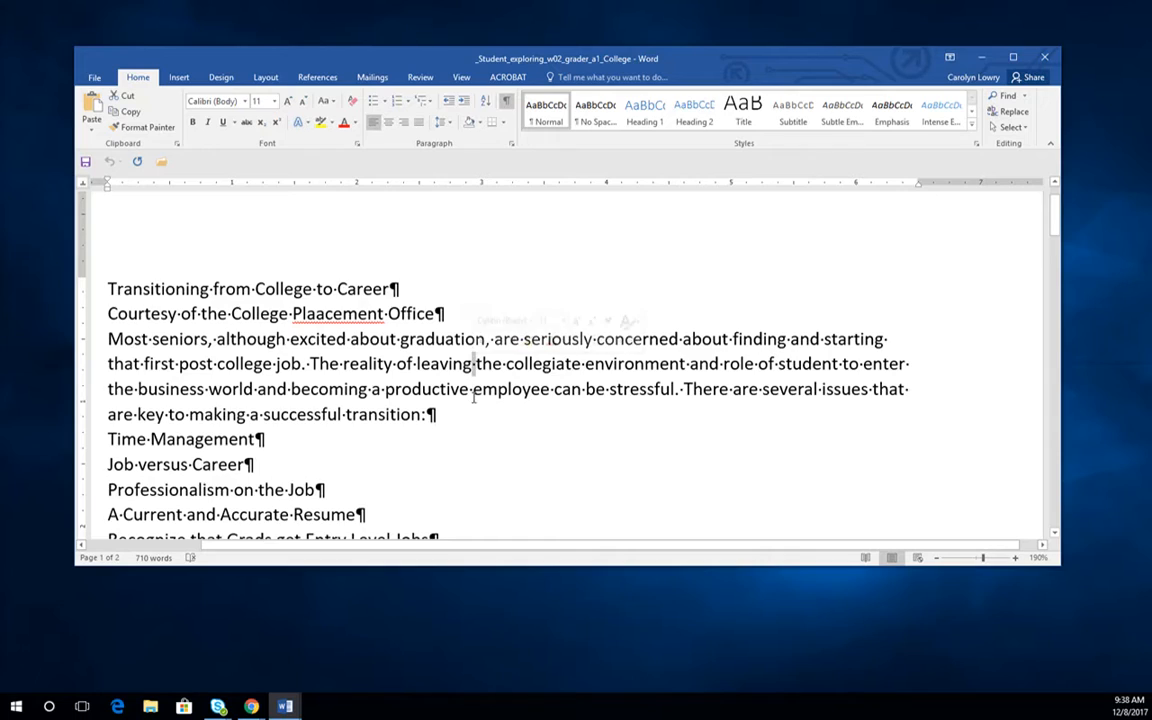
{"action": "scroll", "coordinate": [474, 407], "scroll_direction": "down", "scroll_amount": 1}
{"action": "scroll", "coordinate": [474, 407], "scroll_direction": "down", "scroll_amount": 10}
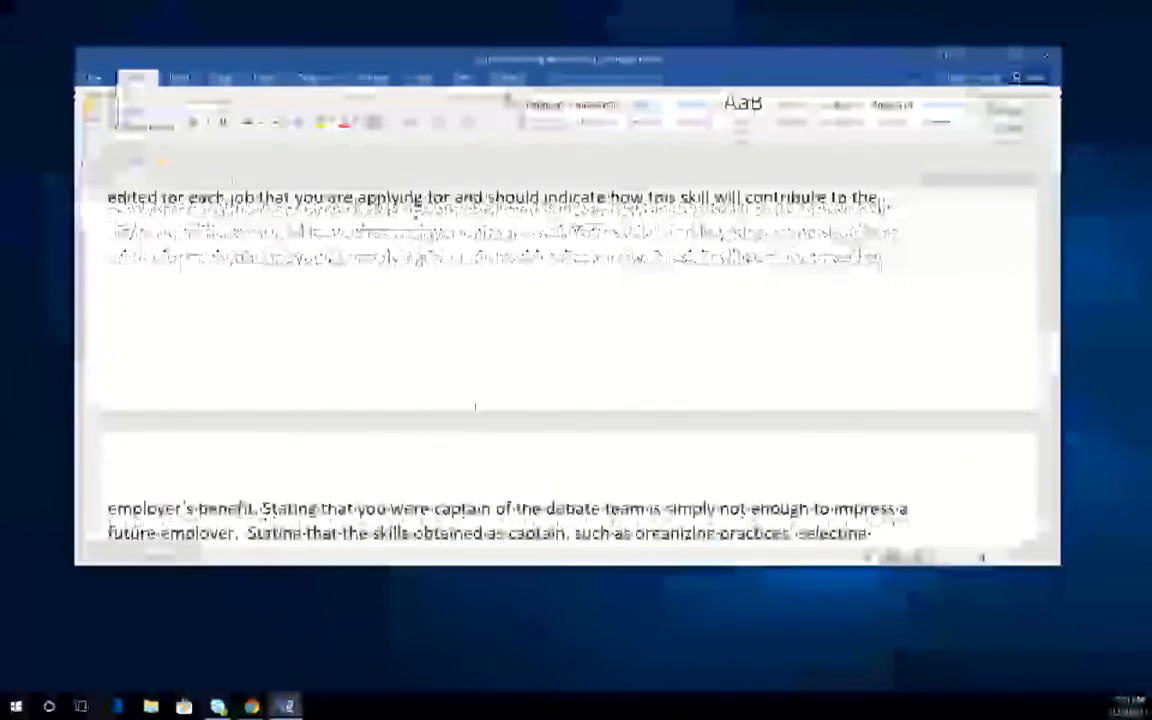
{"action": "scroll", "coordinate": [474, 405], "scroll_direction": "down", "scroll_amount": 10}
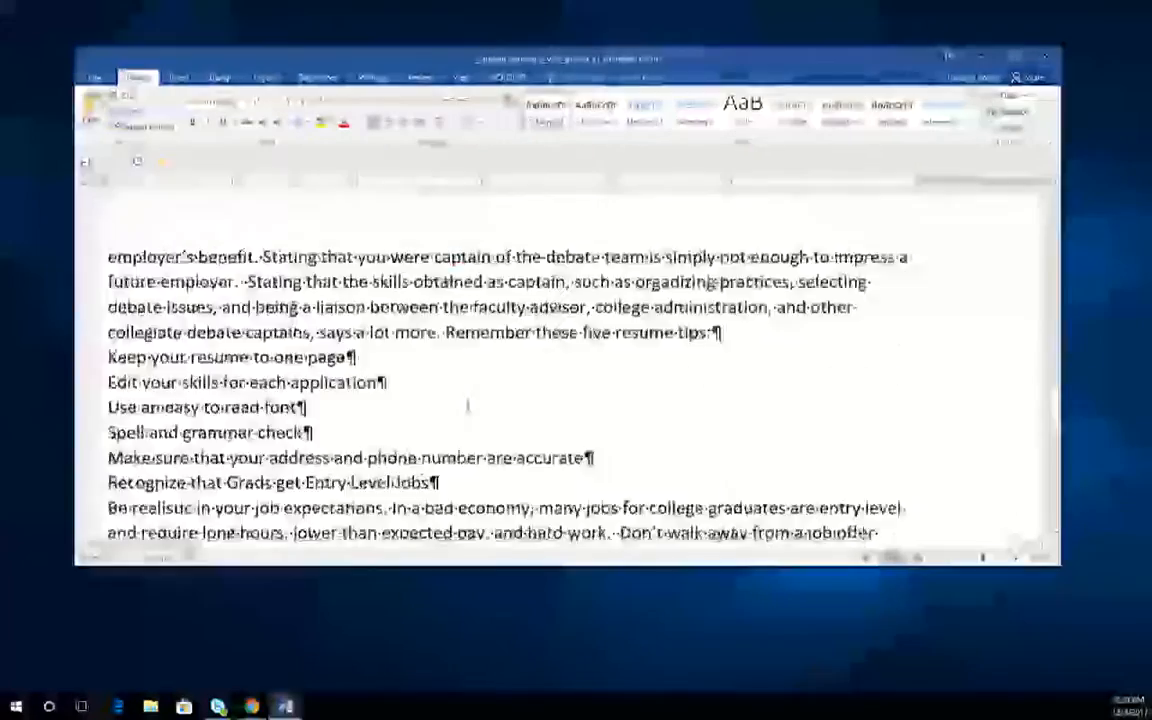
{"action": "scroll", "coordinate": [467, 405], "scroll_direction": "up", "scroll_amount": 15}
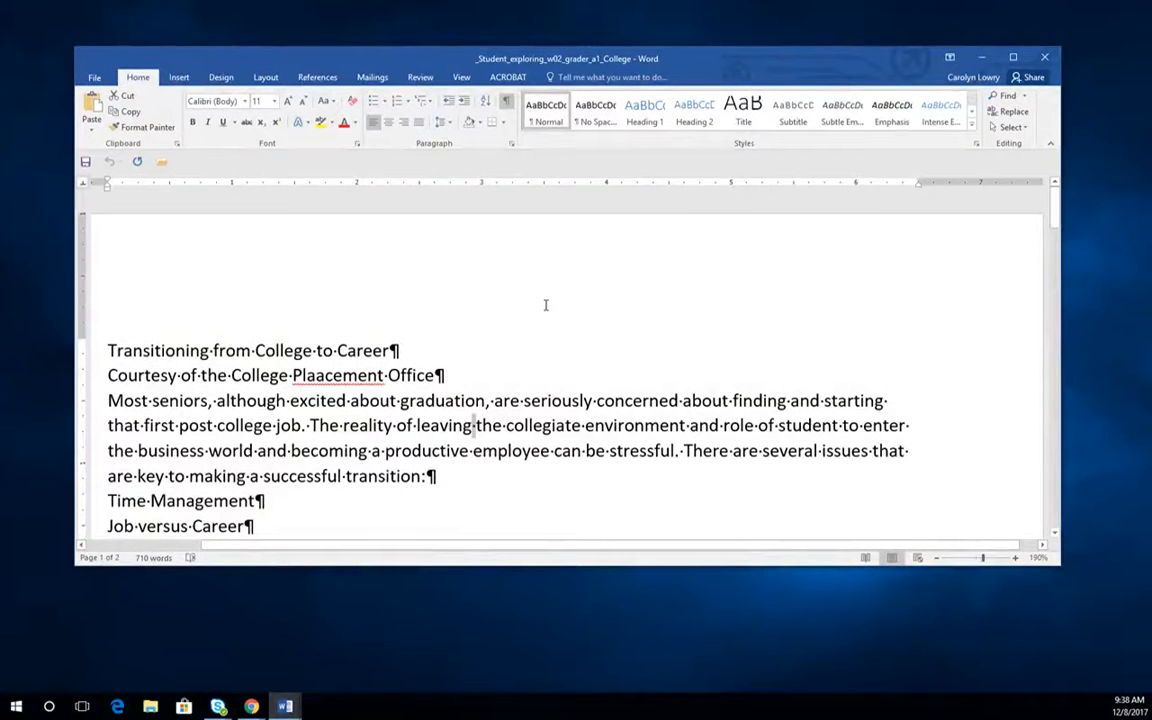
{"action": "scroll", "coordinate": [527, 314], "scroll_direction": "down", "scroll_amount": 1}
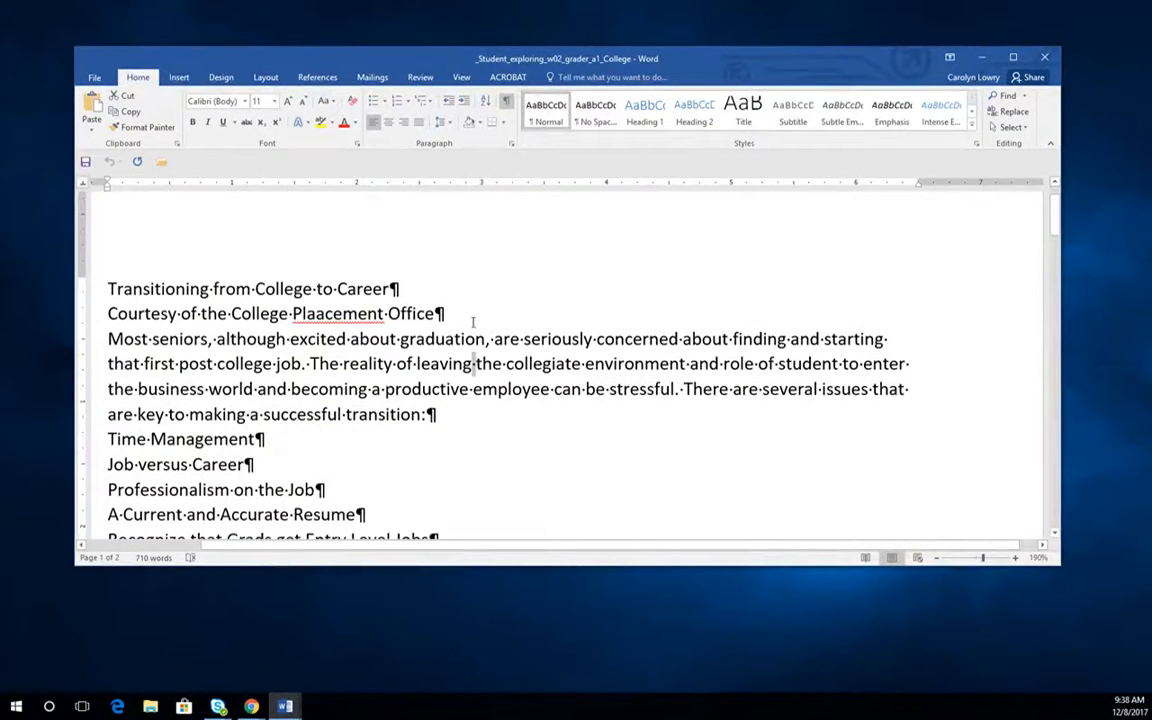
Step: Select the word "seriously" in the first body paragraph after trying a selection of the whole paragraph
{"action": "left_click", "coordinate": [548, 340]}
{"action": "double_click", "coordinate": [551, 339]}
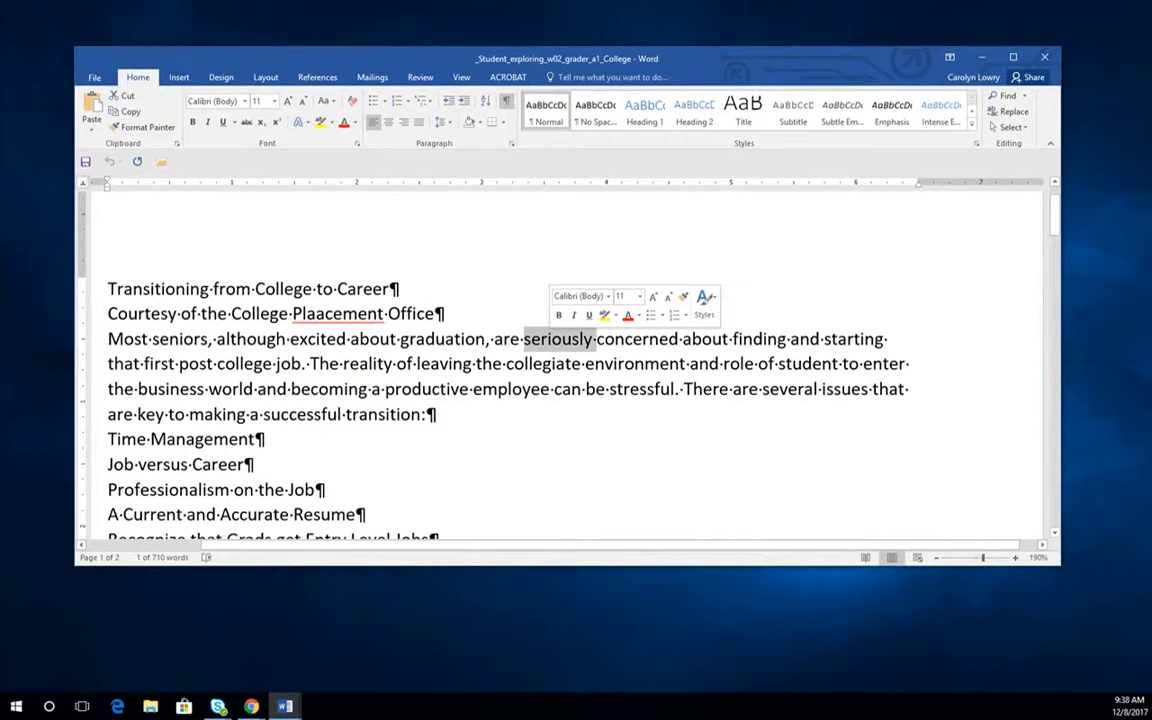
{"action": "triple_click", "coordinate": [551, 339]}
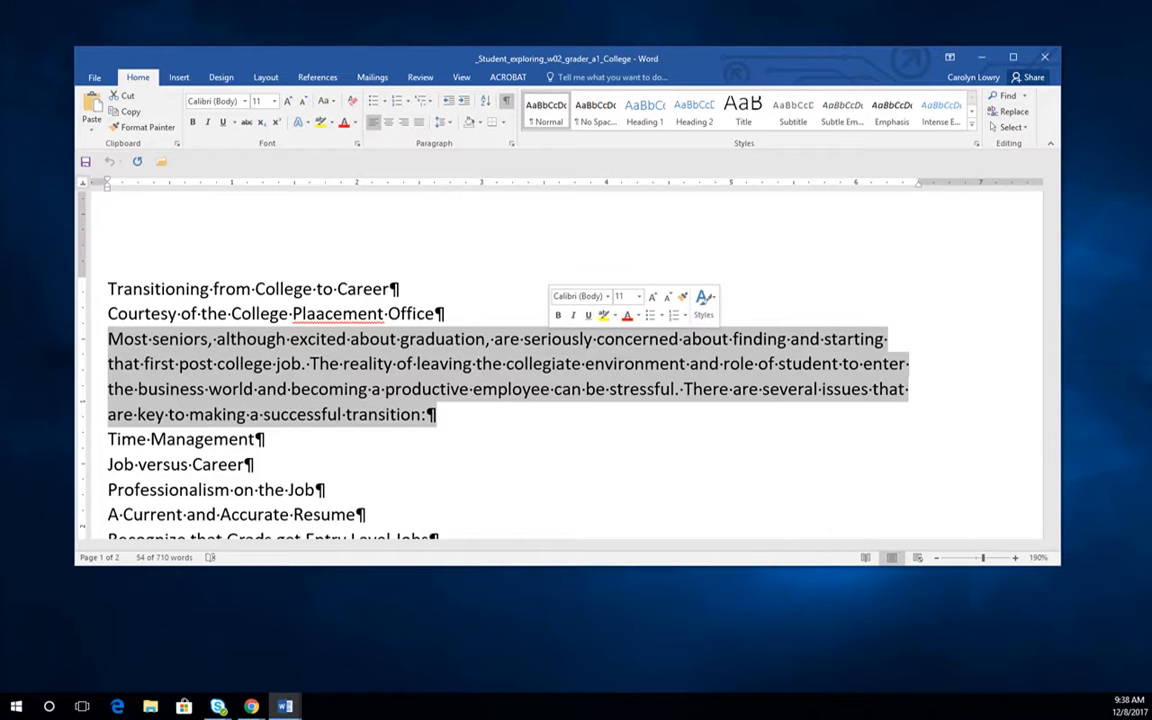
{"action": "left_click", "coordinate": [554, 339]}
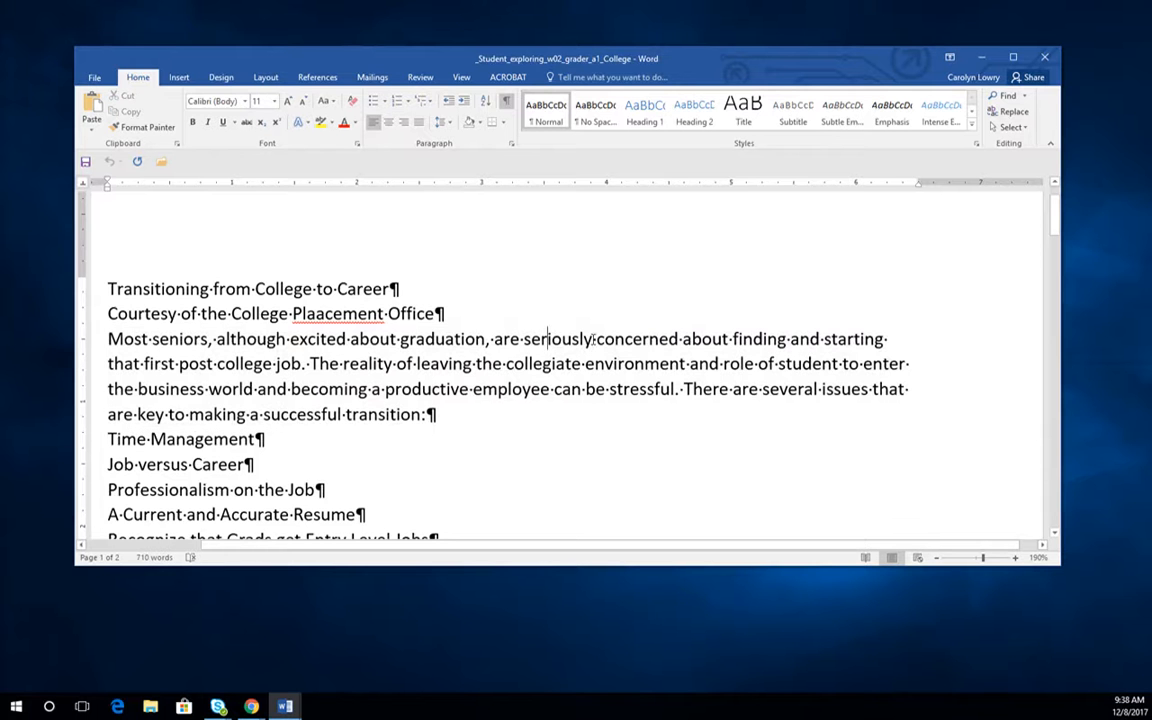
{"action": "left_click_drag", "start_coordinate": [592, 339], "coordinate": [523, 339]}
{"action": "double_click", "coordinate": [560, 339]}
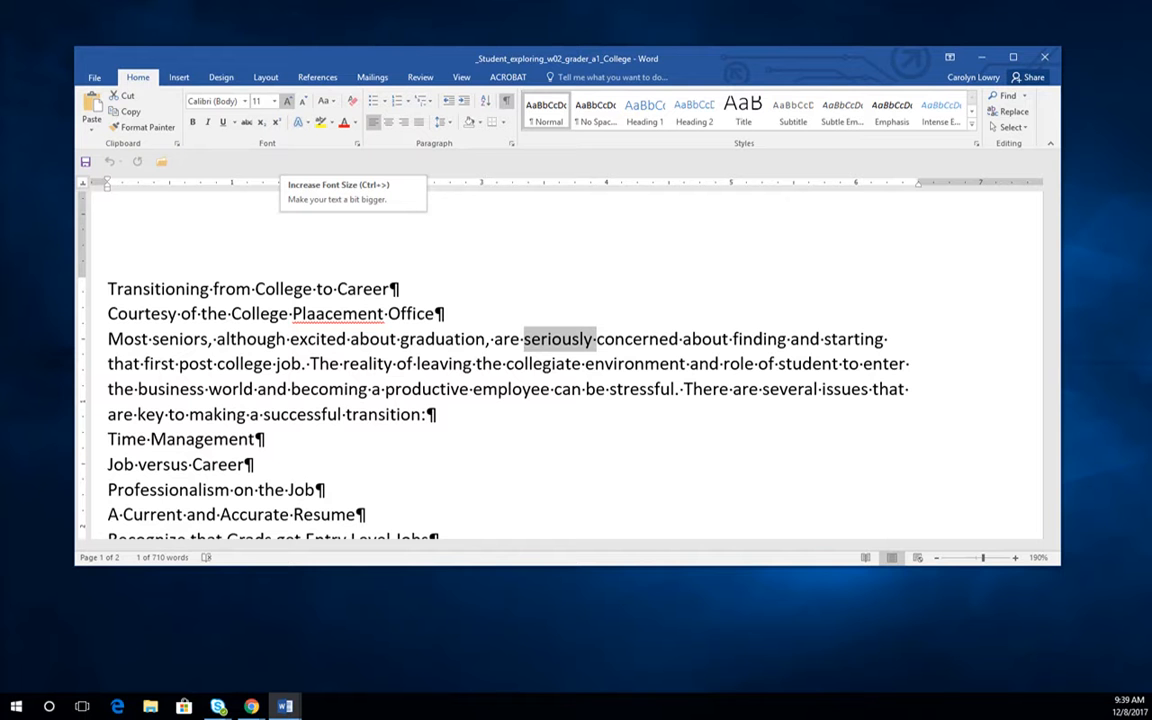
Step: Make the selected word "seriously" bold, italic and underlined, and clear all of its formatting again
{"action": "left_click", "coordinate": [274, 101]}
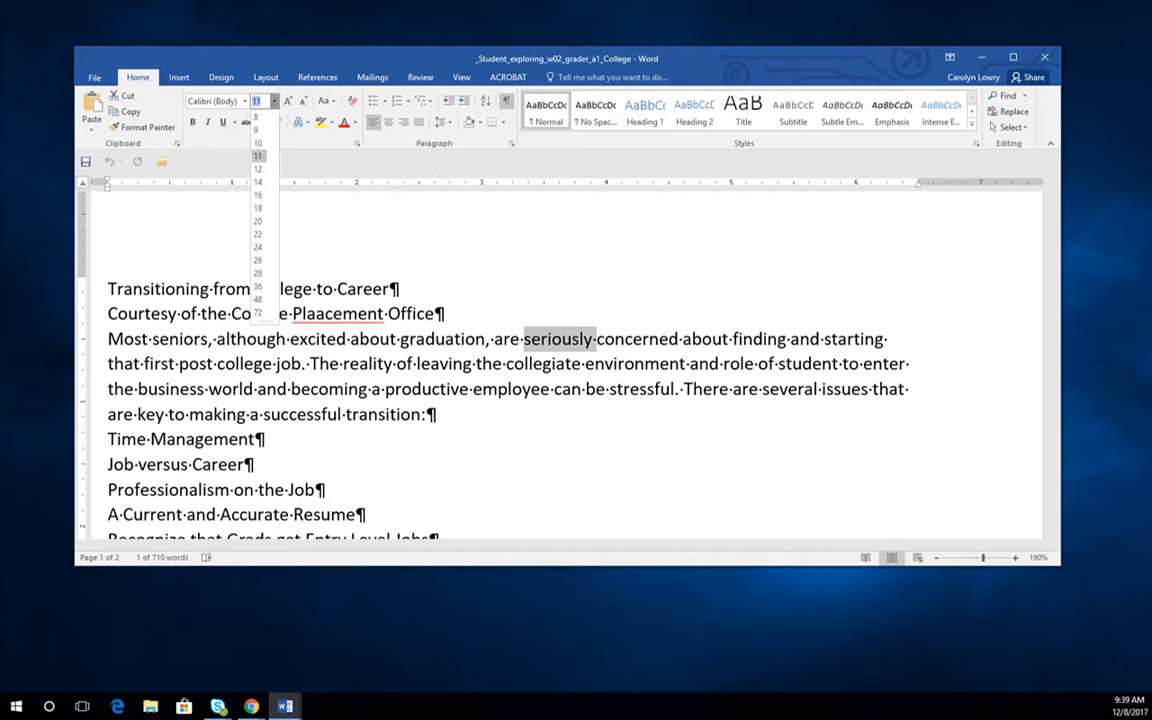
{"action": "left_click", "coordinate": [274, 101]}
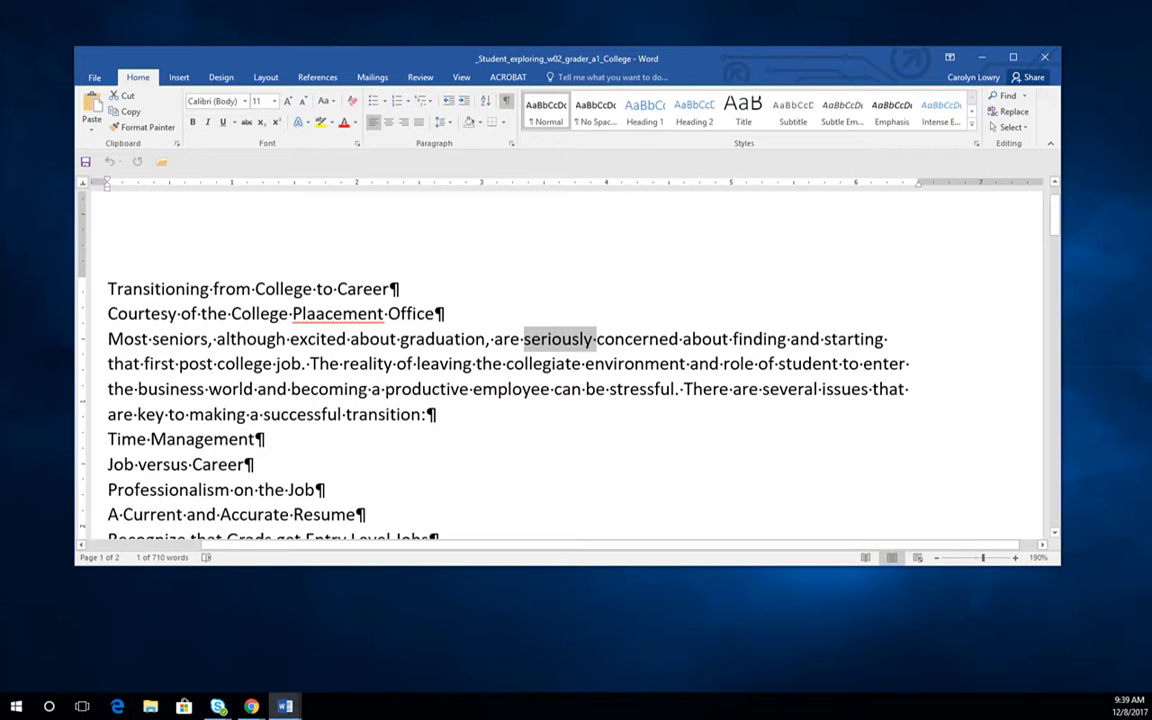
{"action": "key", "text": "ctrl+b"}
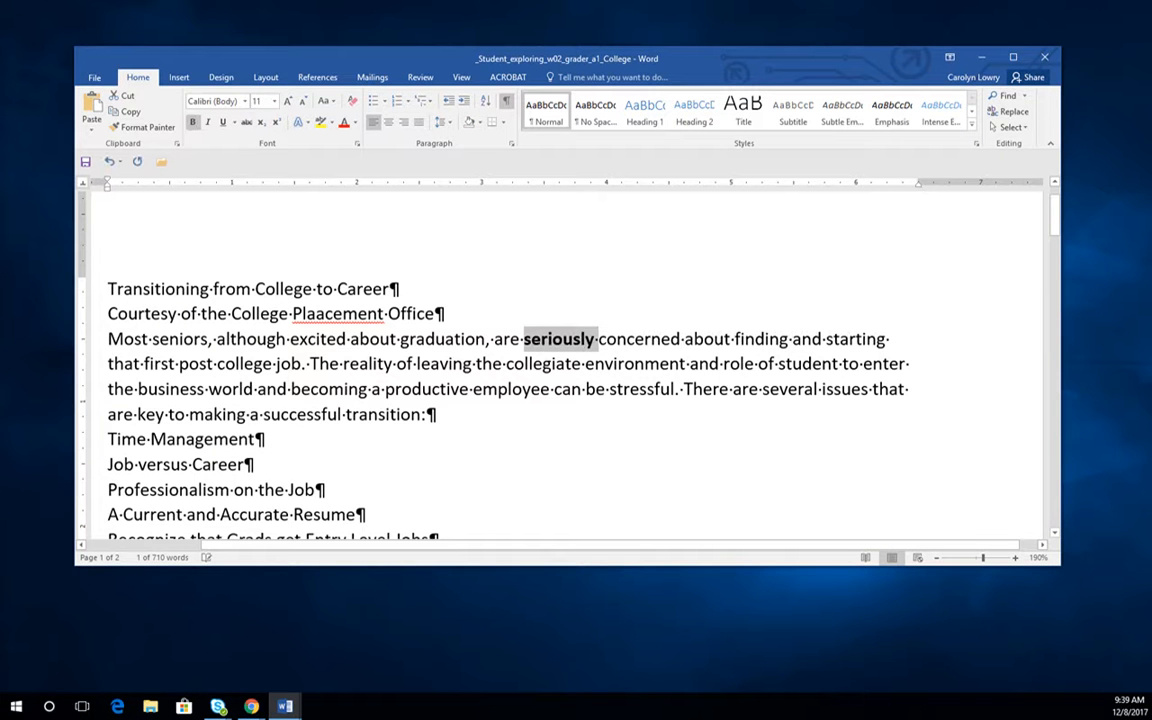
{"action": "key", "text": "ctrl+i"}
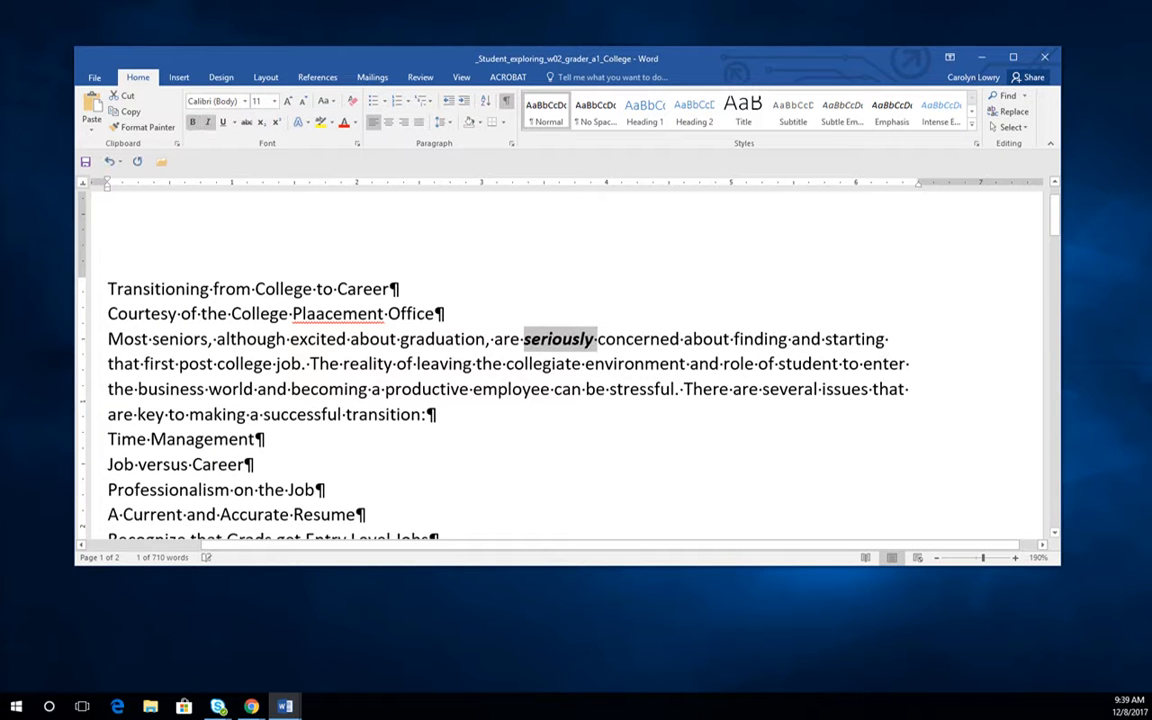
{"action": "key", "text": "ctrl+u"}
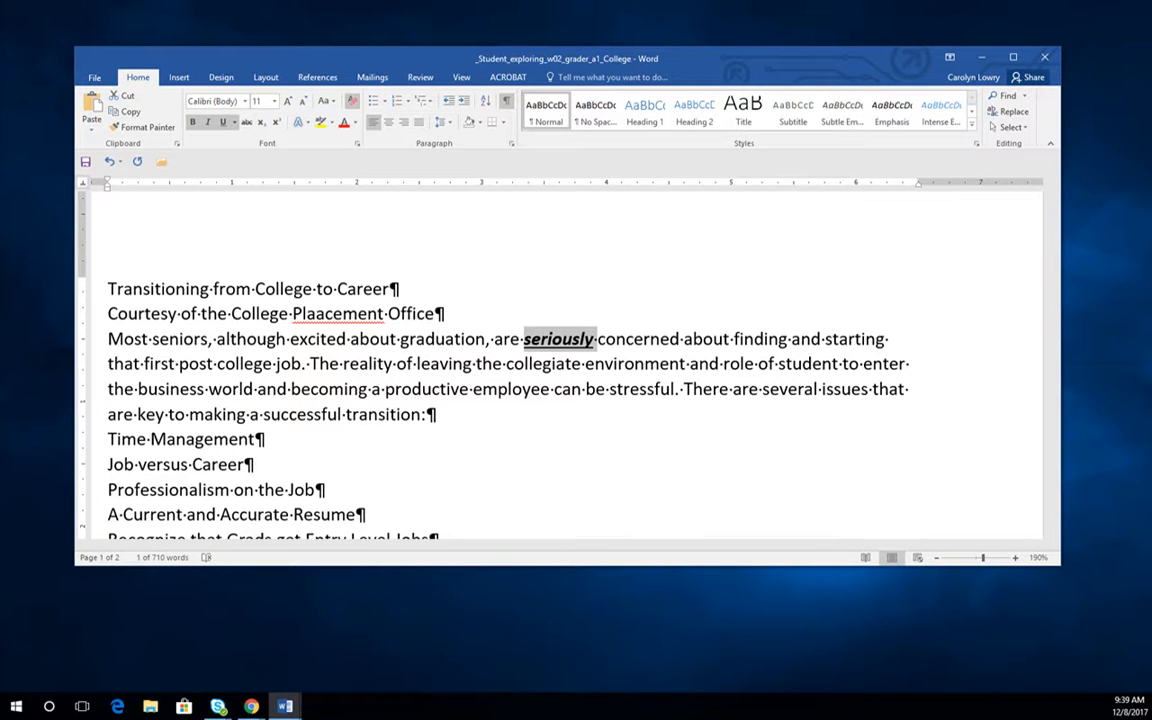
{"action": "left_click", "coordinate": [351, 101]}
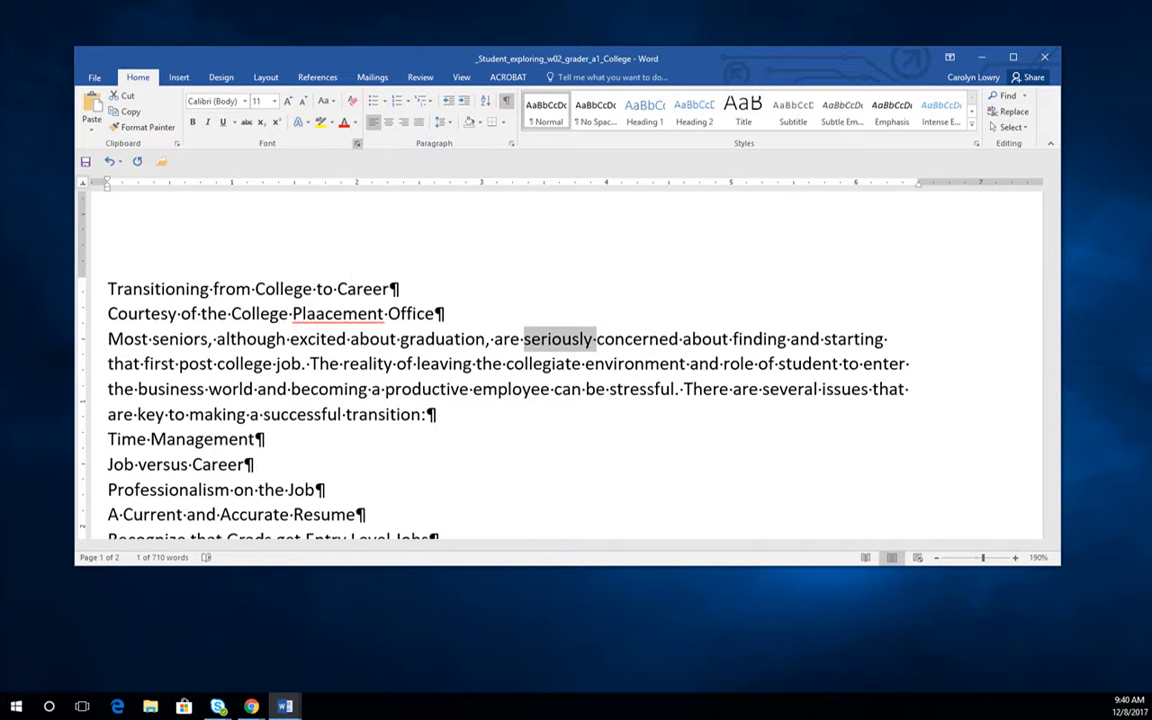
Step: Open the Font settings for the word "seriously" and examine the basic, advanced character spacing and text effects options
{"action": "left_click", "coordinate": [357, 143]}
{"action": "left_click_drag", "start_coordinate": [510, 131], "coordinate": [644, 78]}
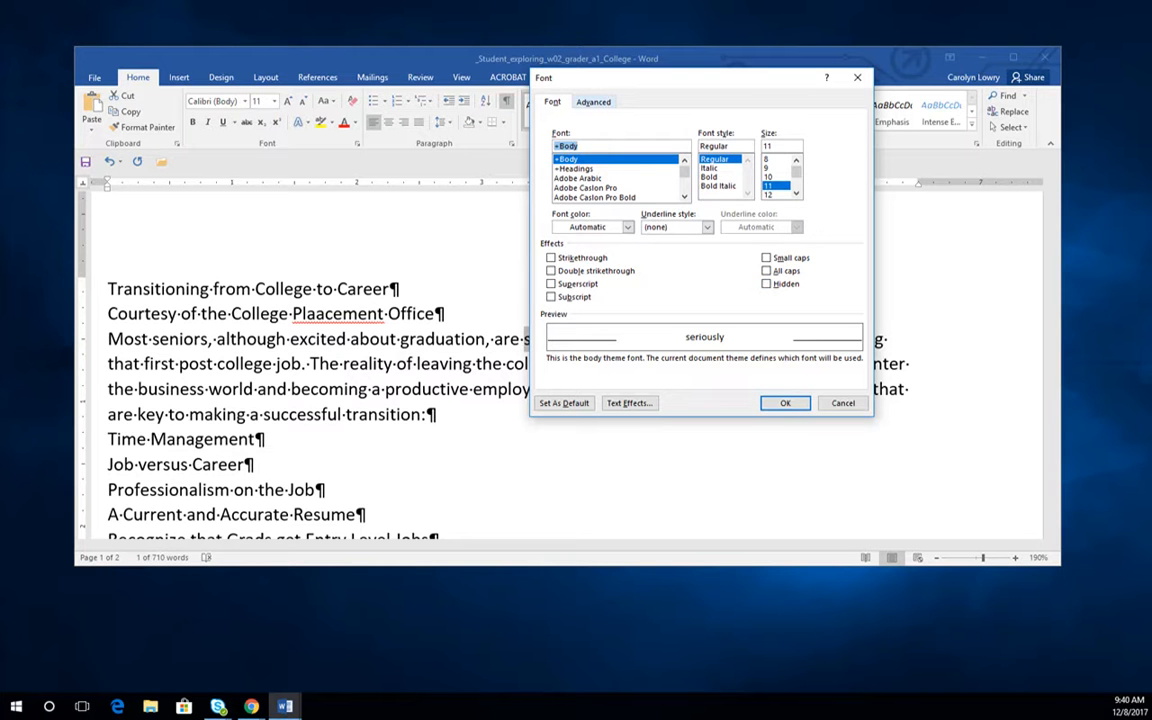
{"action": "left_click", "coordinate": [593, 101]}
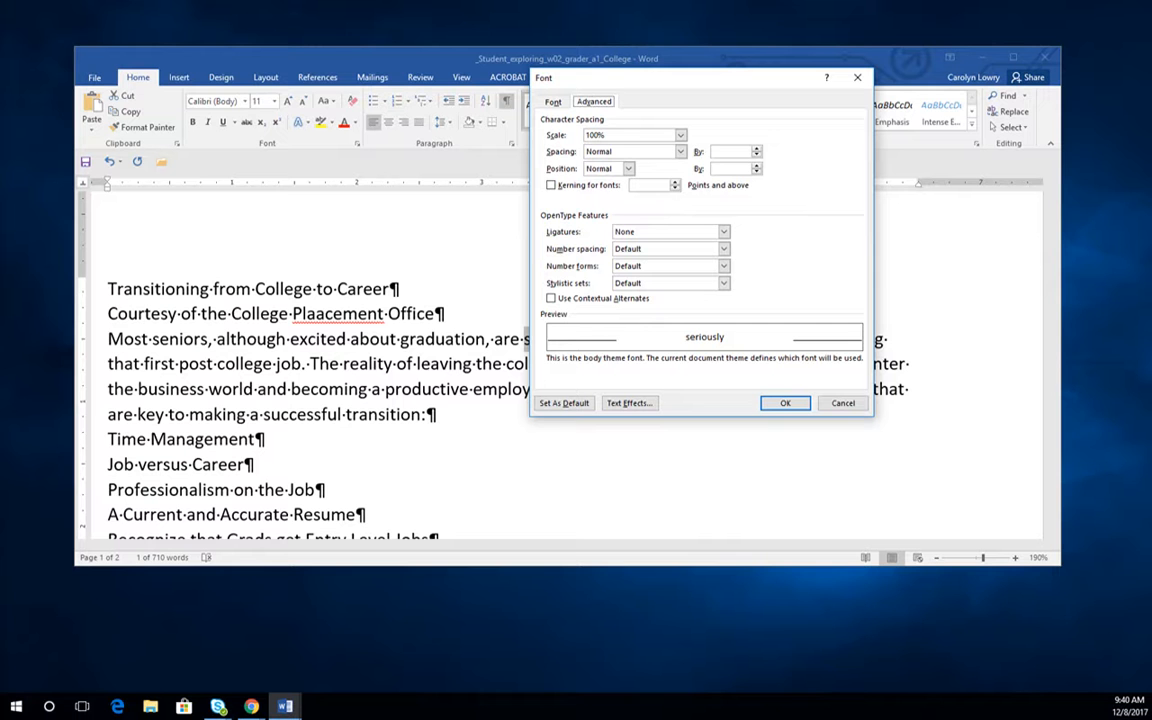
{"action": "left_click", "coordinate": [553, 101]}
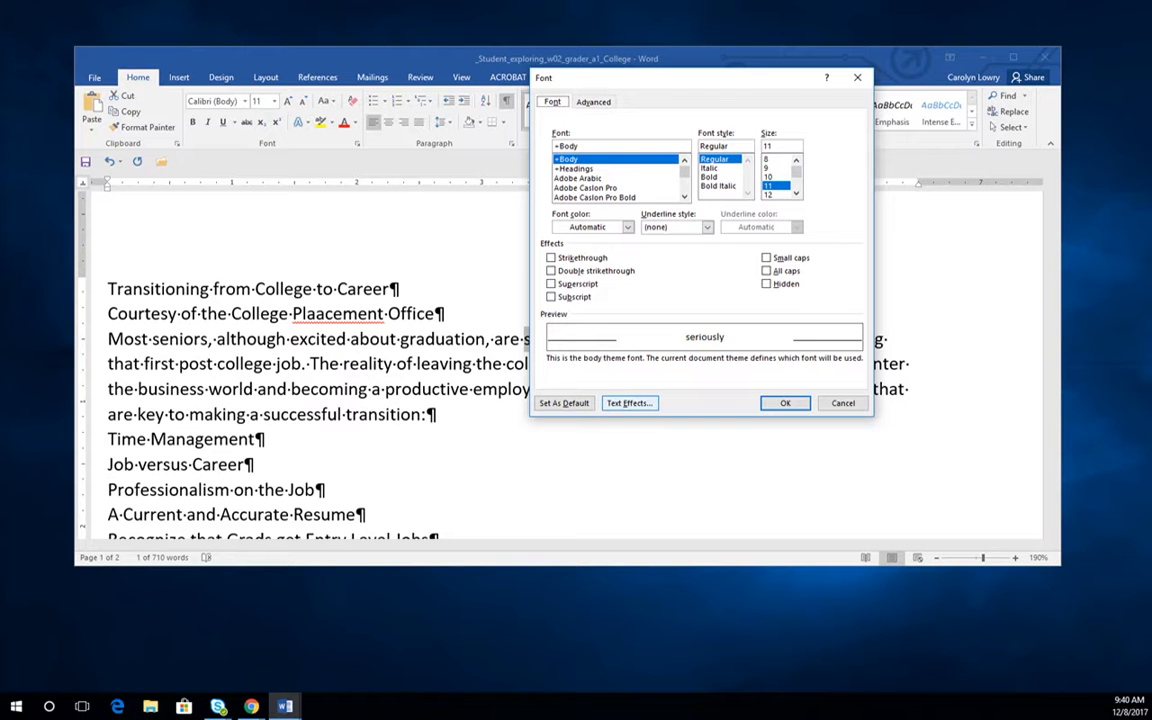
{"action": "left_click", "coordinate": [629, 403]}
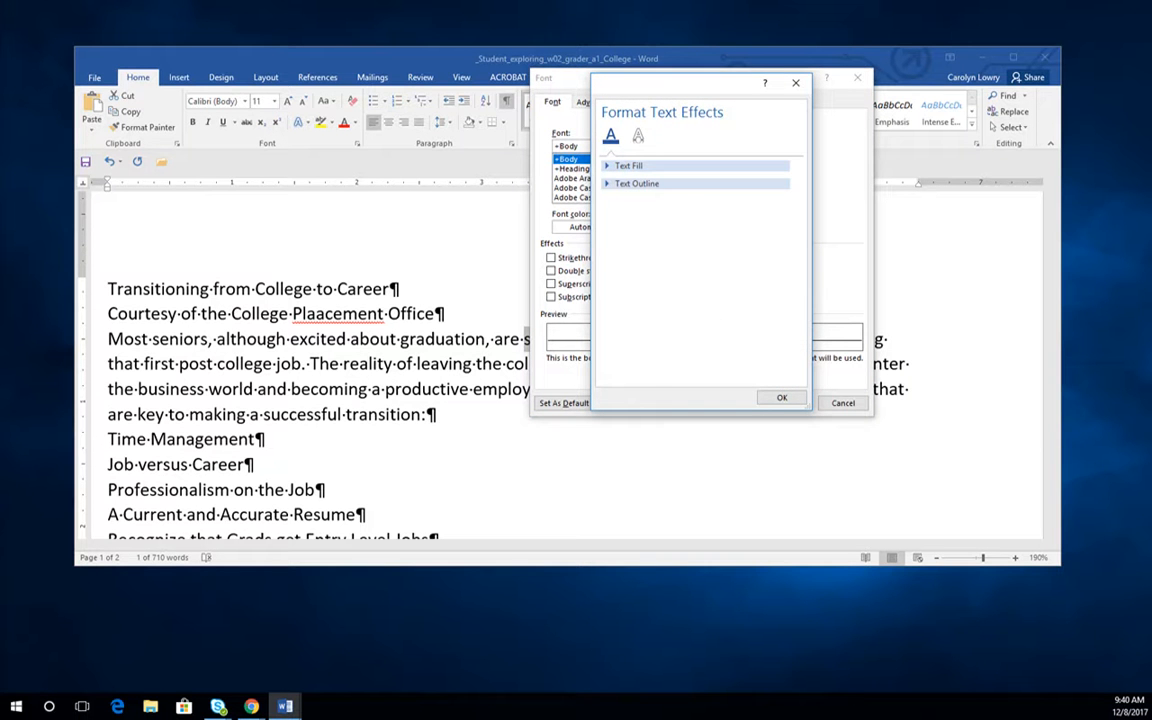
{"action": "left_click", "coordinate": [796, 83]}
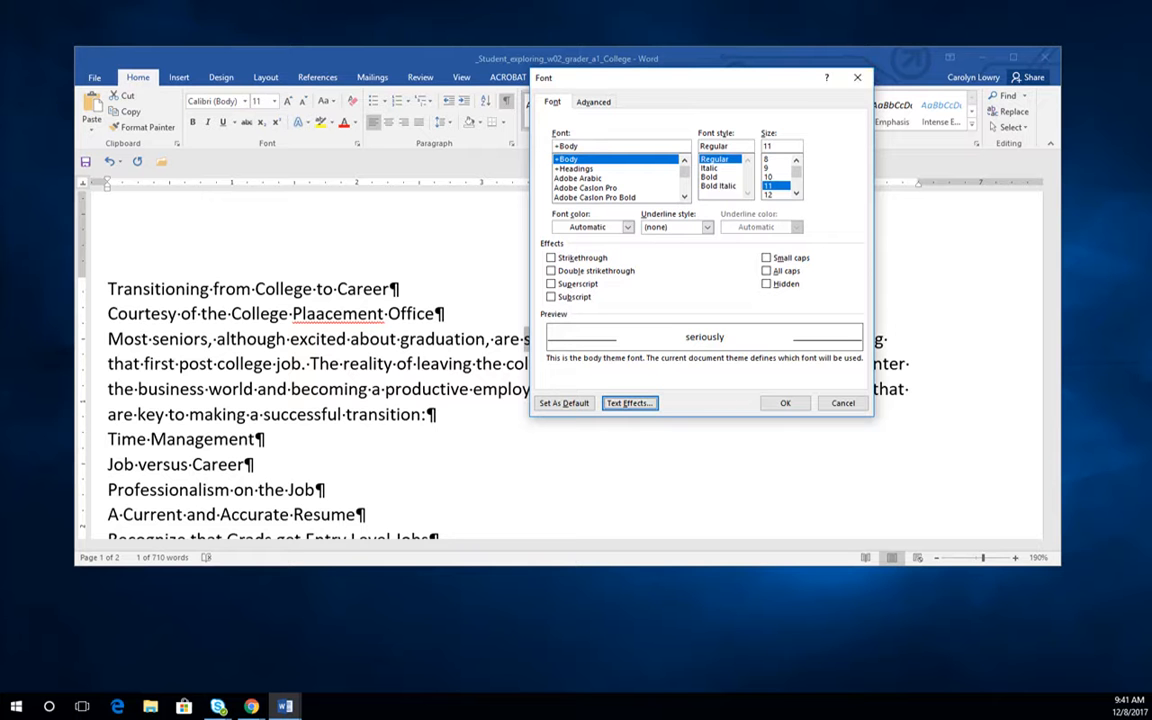
Step: Apply the Small caps effect to the word "seriously" and confirm the Font settings
{"action": "left_click_drag", "start_coordinate": [690, 78], "coordinate": [784, 92]}
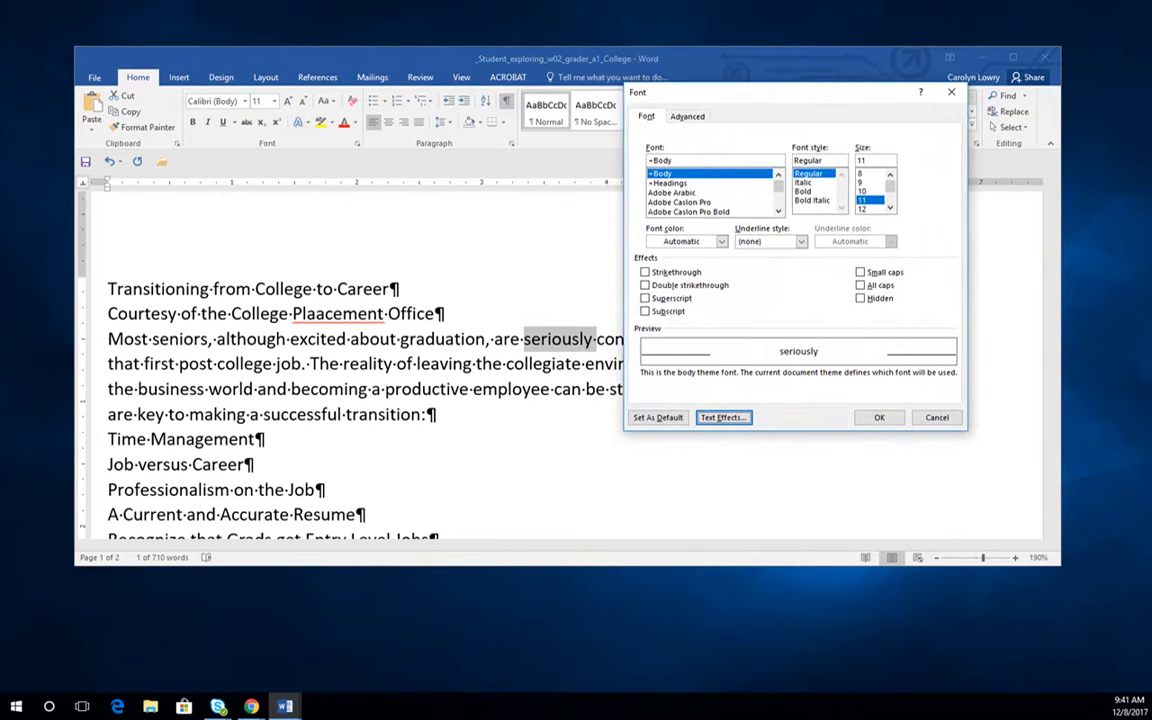
{"action": "left_click", "coordinate": [861, 272]}
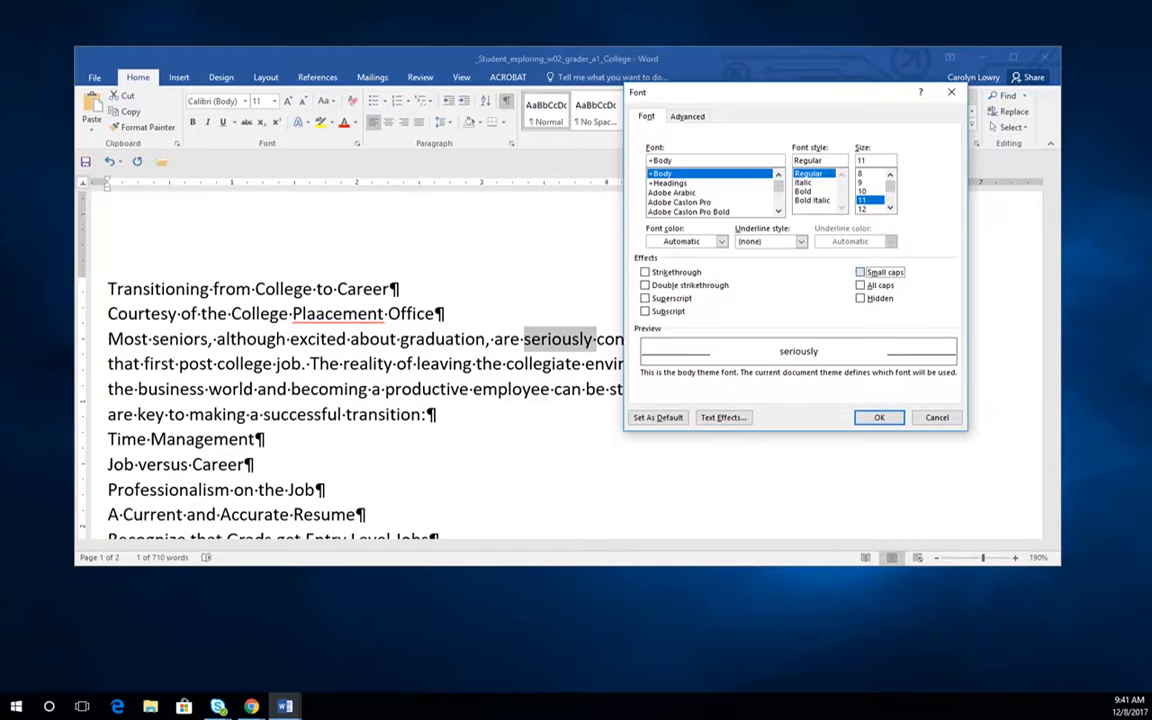
{"action": "left_click", "coordinate": [879, 418]}
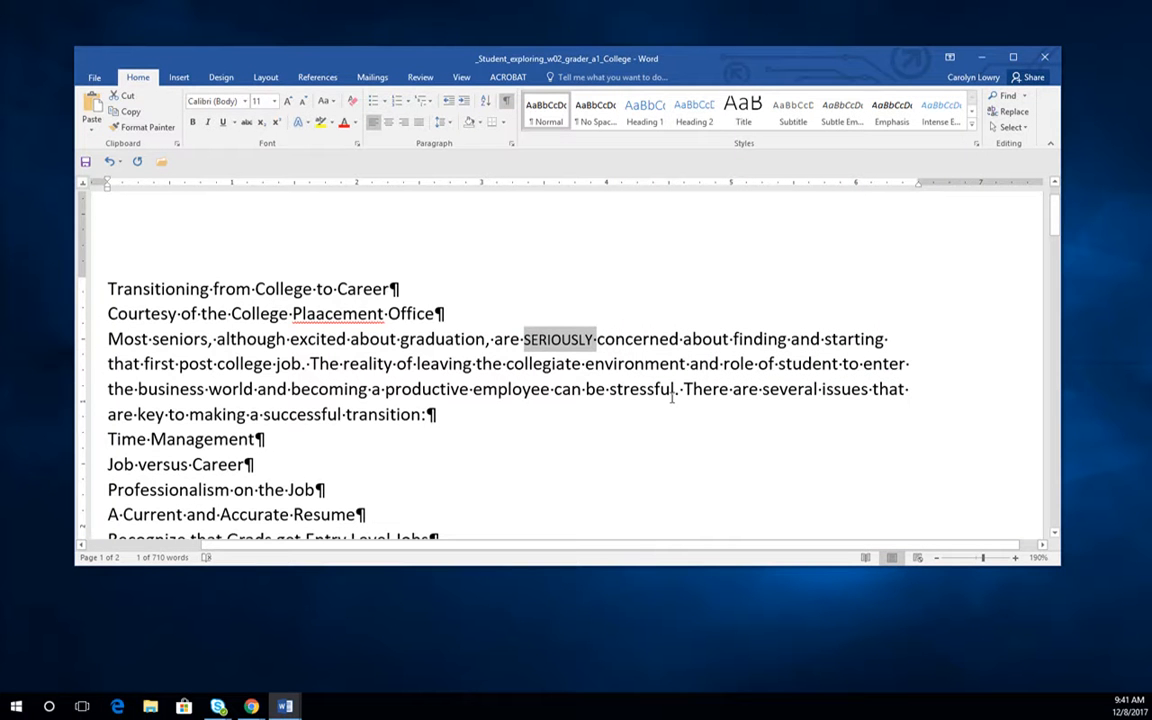
Step: Italicize the word "concerned" in the first body paragraph
{"action": "left_click", "coordinate": [650, 339]}
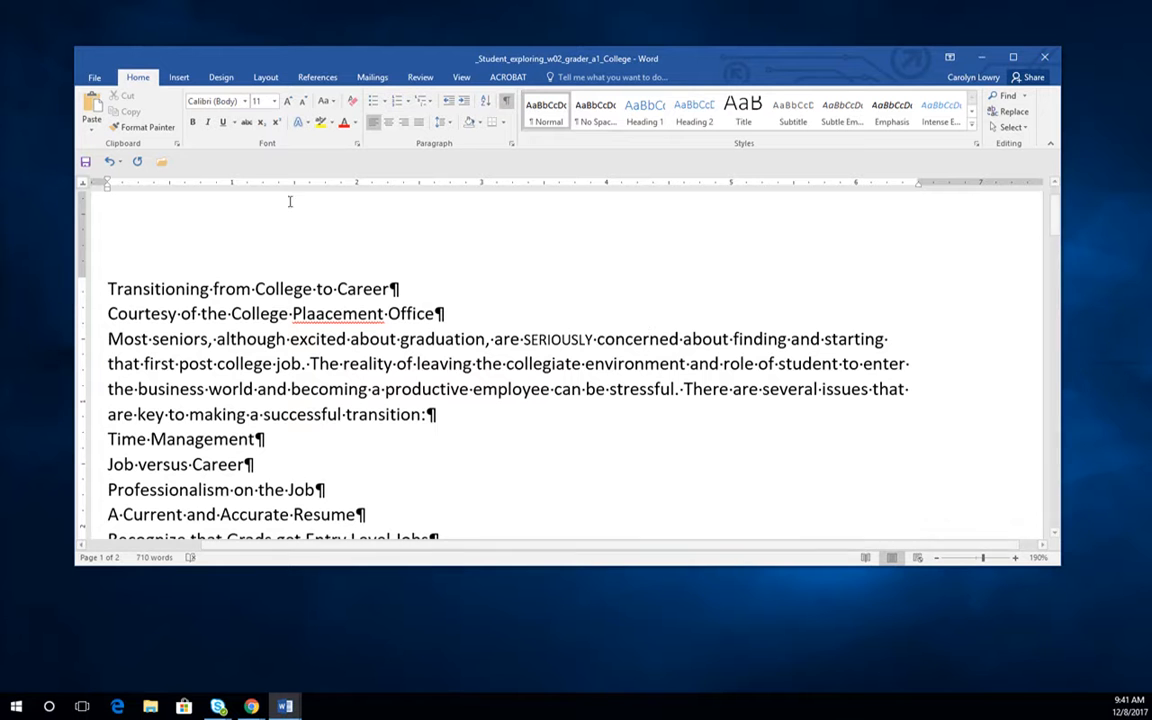
{"action": "left_click", "coordinate": [207, 121]}
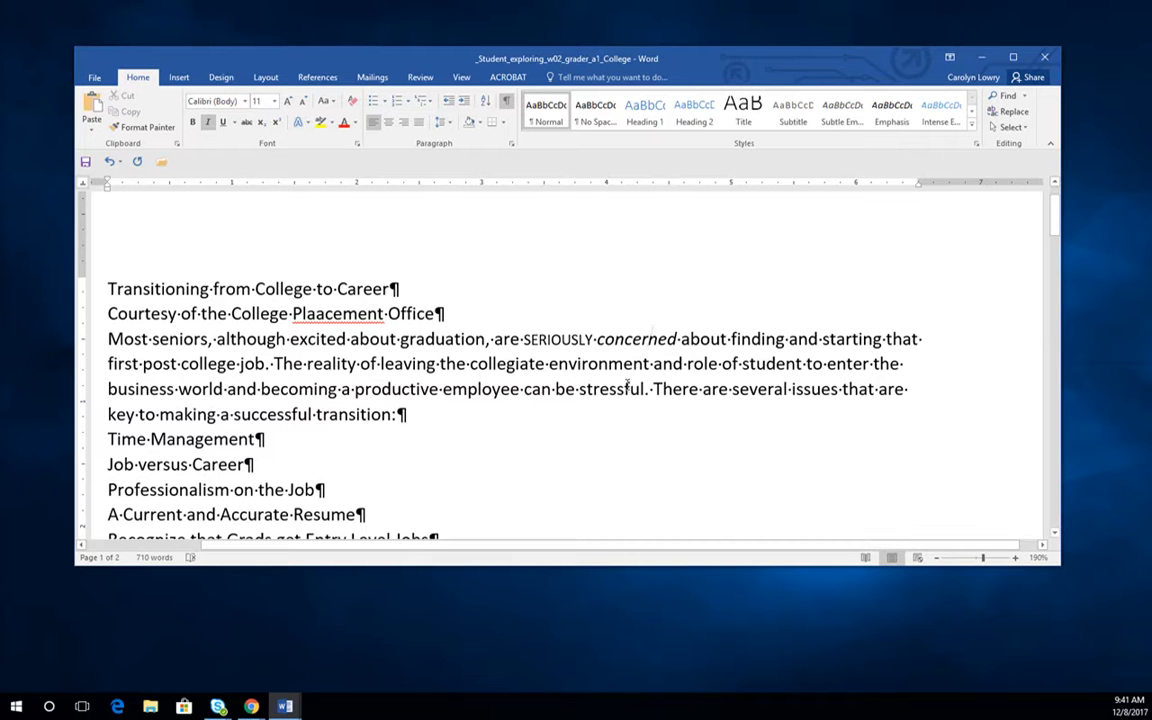
Step: Select the first body paragraph, extend the selection to the whole document, and deselect everything
{"action": "left_click", "coordinate": [588, 363]}
{"action": "left_click", "coordinate": [492, 364]}
{"action": "double_click", "coordinate": [407, 364]}
{"action": "left_click", "coordinate": [407, 364]}
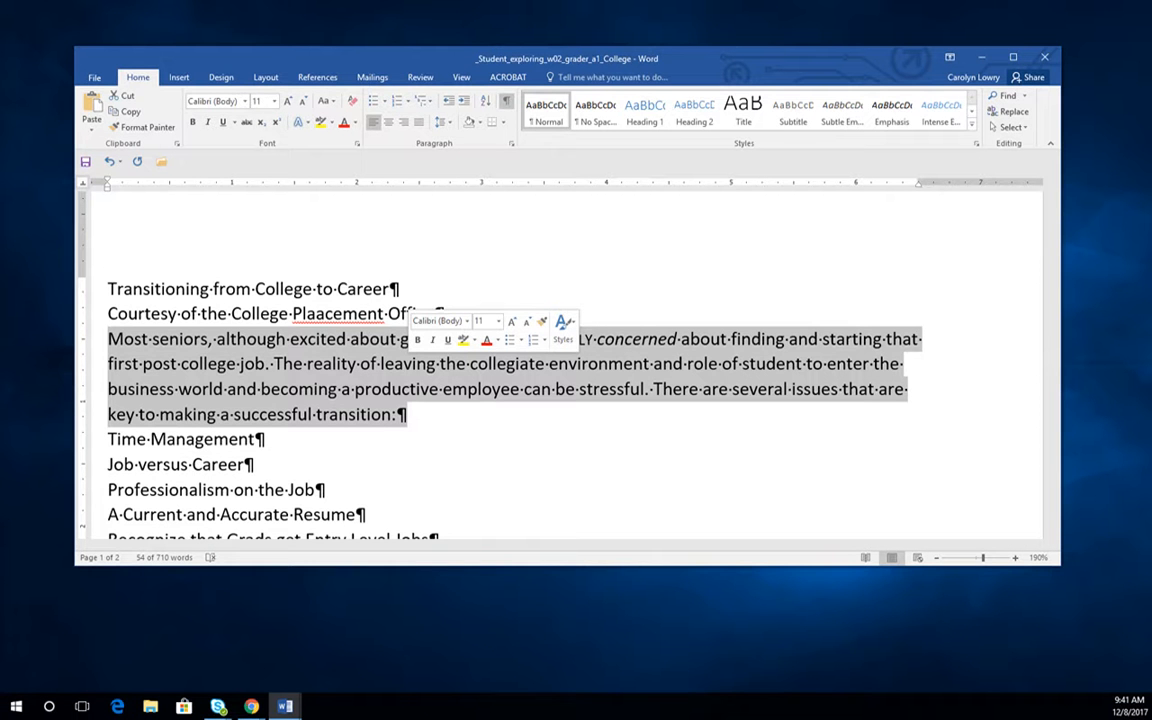
{"action": "key", "text": "ctrl+a"}
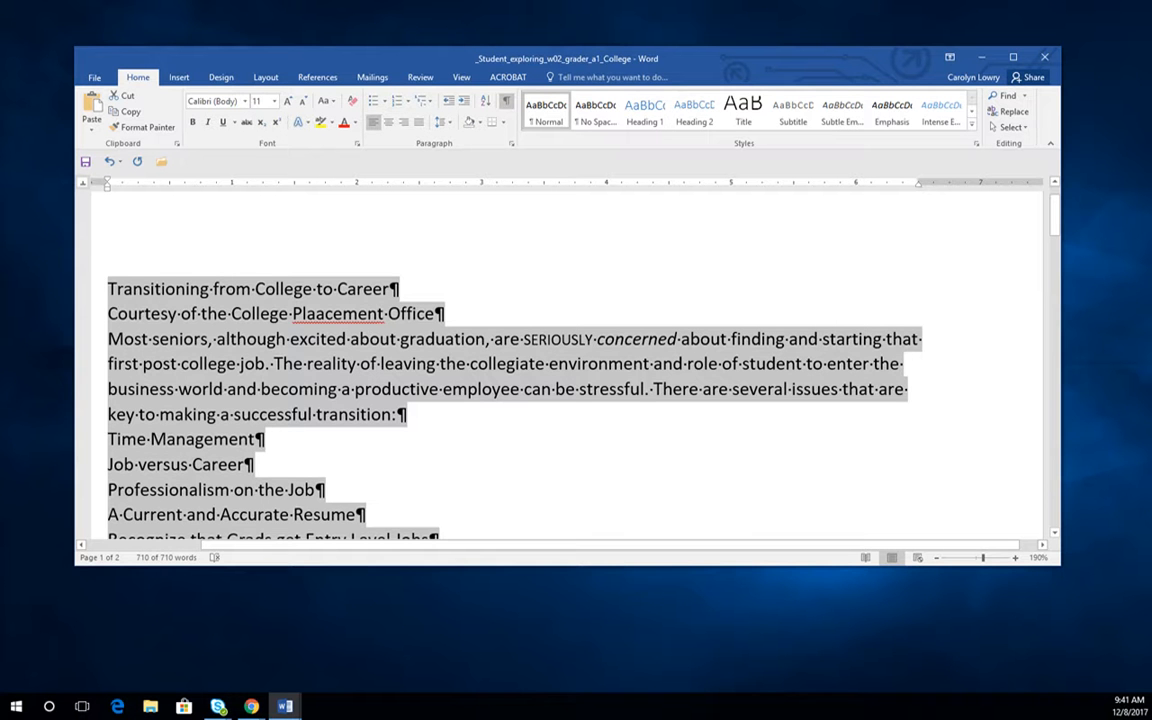
{"action": "left_click", "coordinate": [417, 415]}
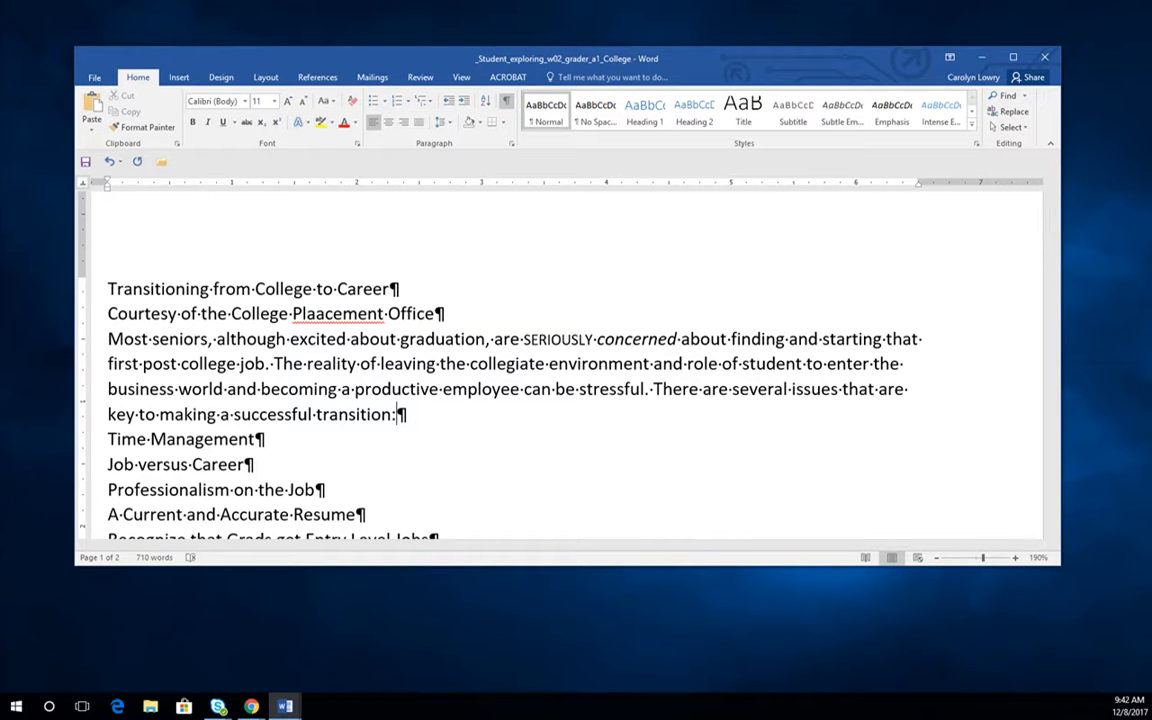
Step: Paste the copied picture above the title "Transitioning from College to Career"
{"action": "key", "text": "ctrl+v"}
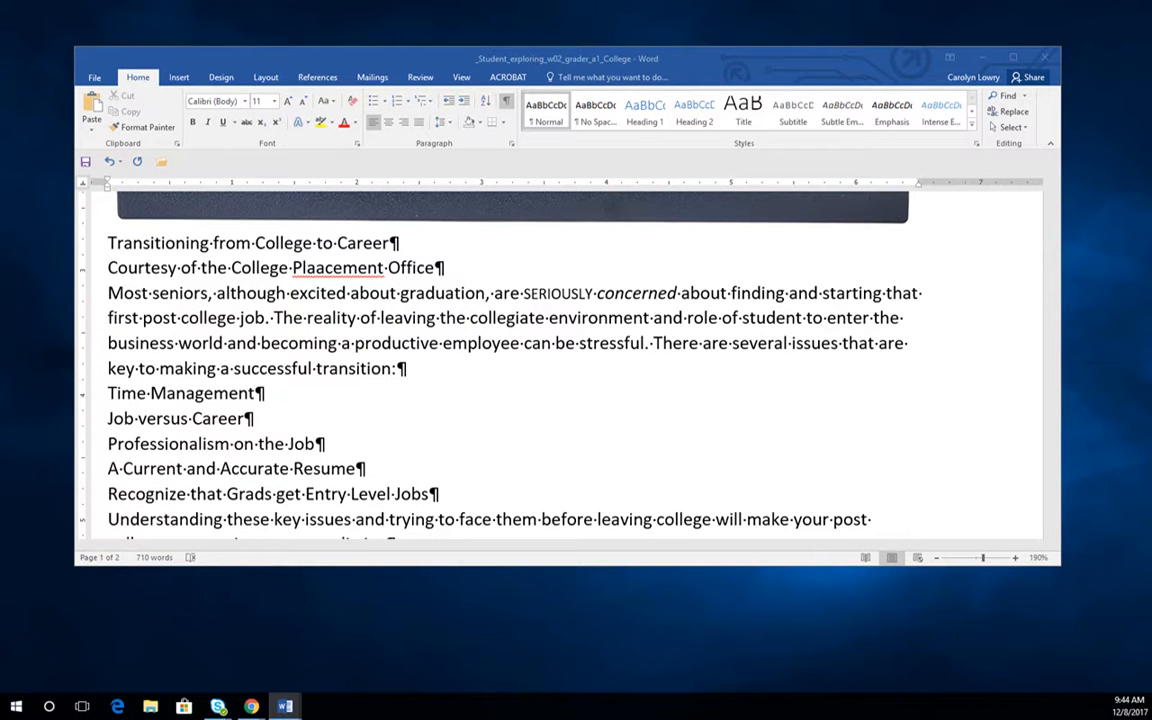
Step: Try centered and right alignment on the first body paragraph, and set it to justified
{"action": "left_click", "coordinate": [393, 317]}
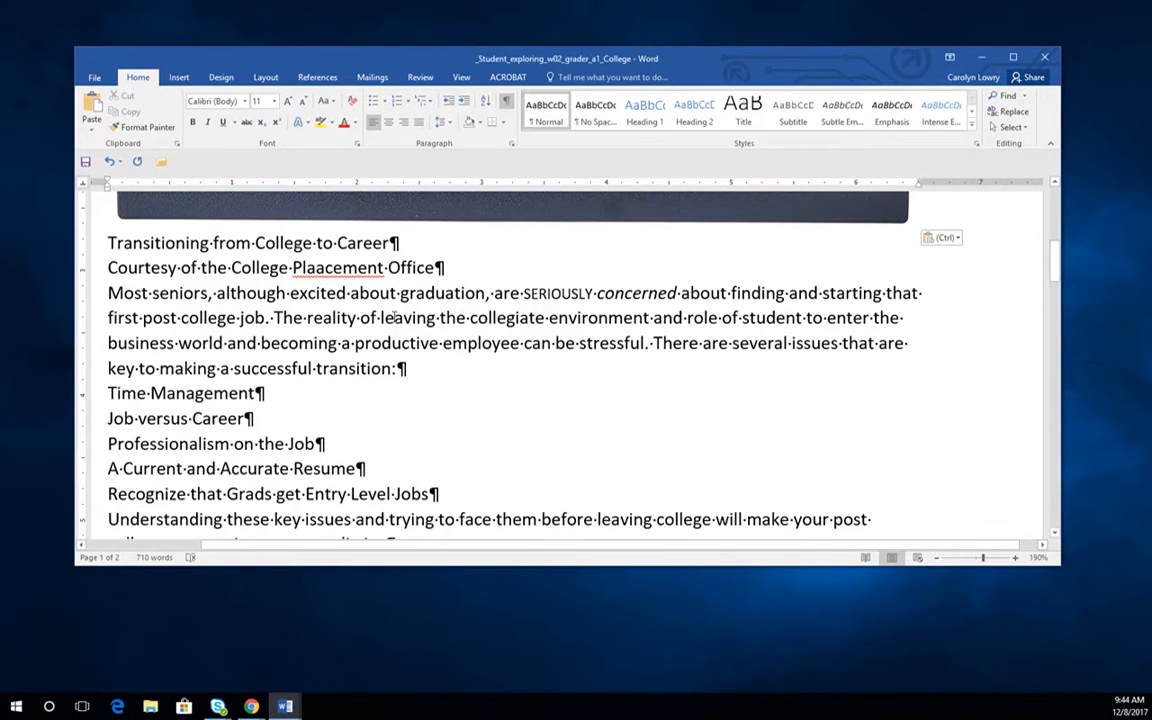
{"action": "key", "text": "ctrl+e"}
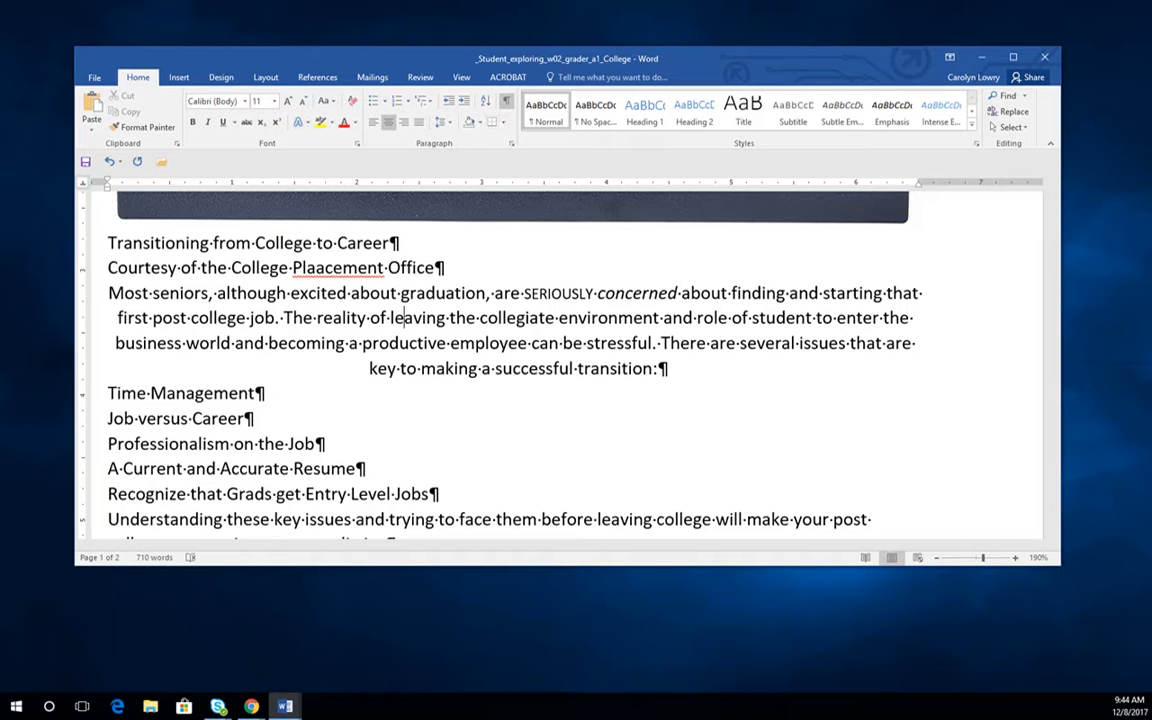
{"action": "left_click", "coordinate": [404, 122]}
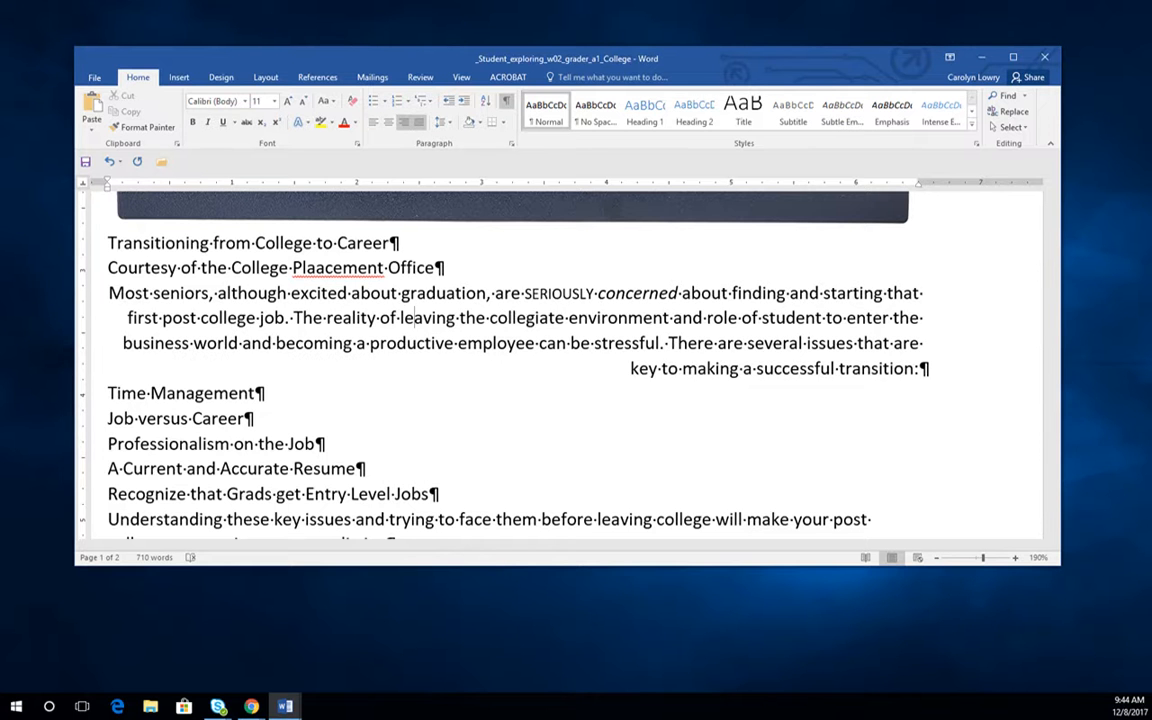
{"action": "left_click", "coordinate": [419, 122]}
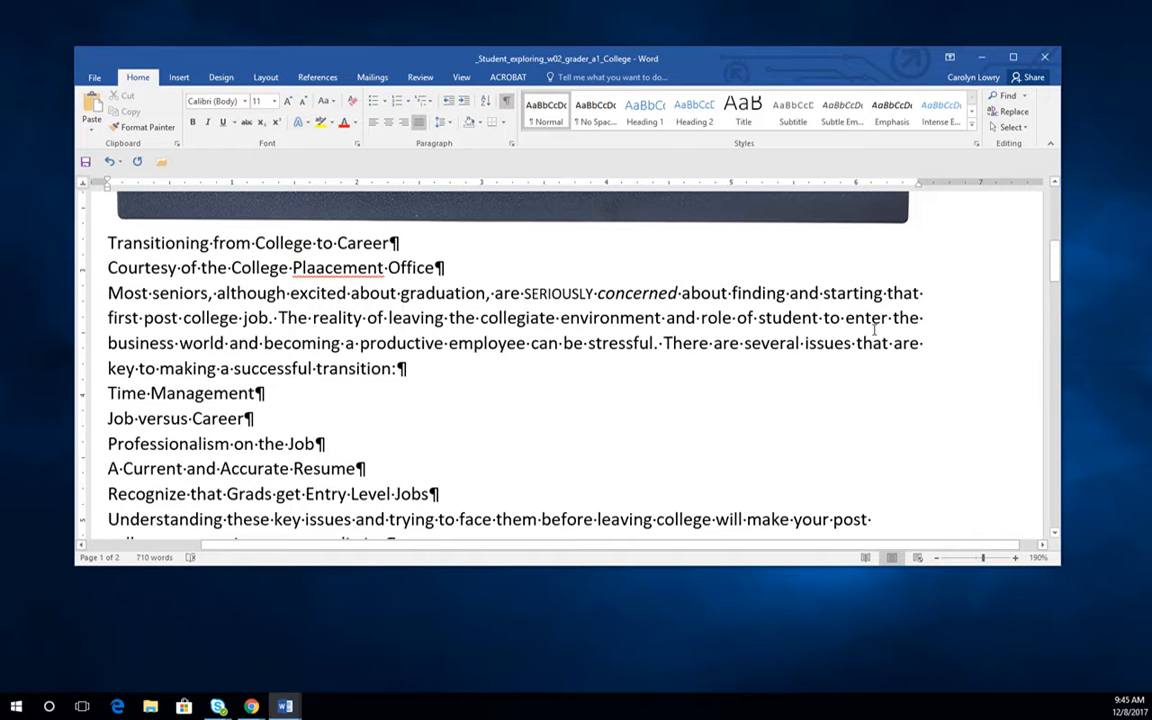
{"action": "scroll", "coordinate": [874, 330], "scroll_direction": "down", "scroll_amount": 2}
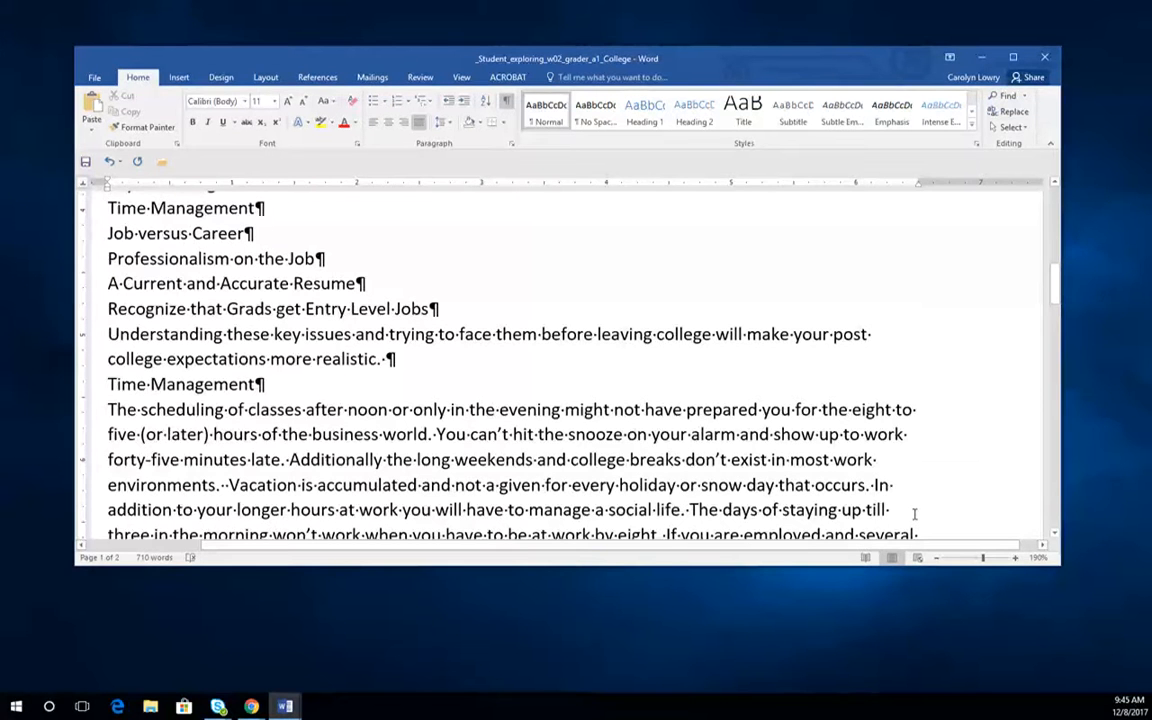
Step: Return the first body paragraph below the title to left alignment
{"action": "scroll", "coordinate": [914, 514], "scroll_direction": "up", "scroll_amount": 3}
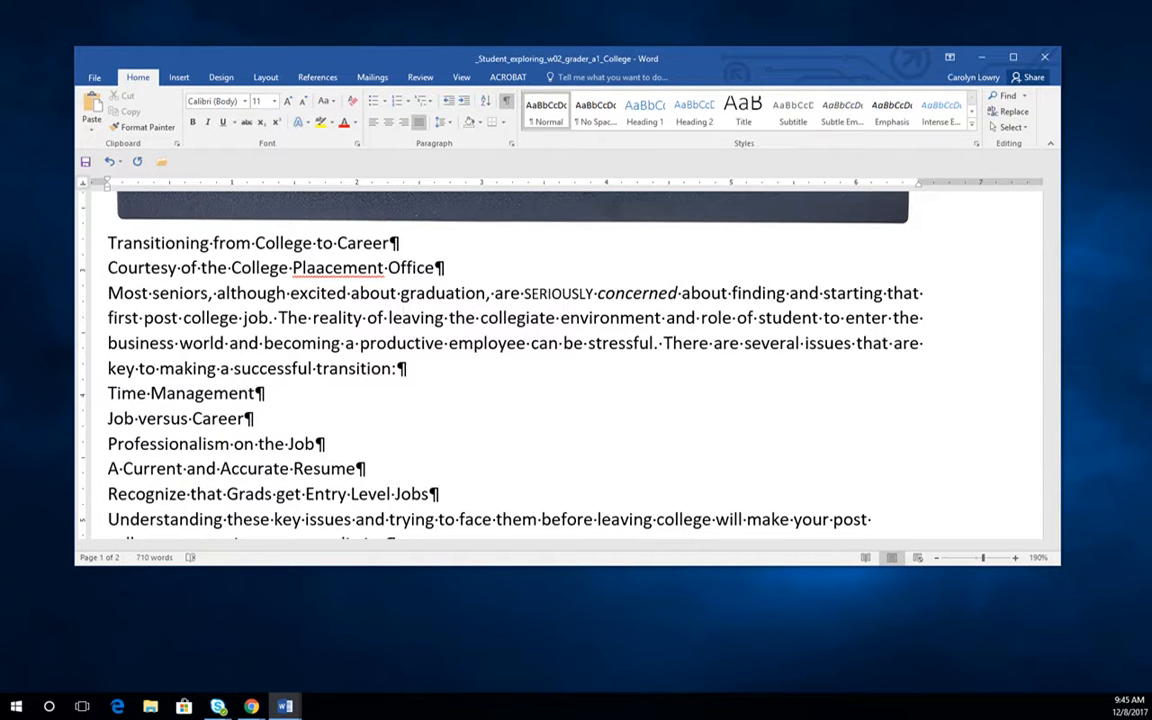
{"action": "key", "text": "ctrl+l"}
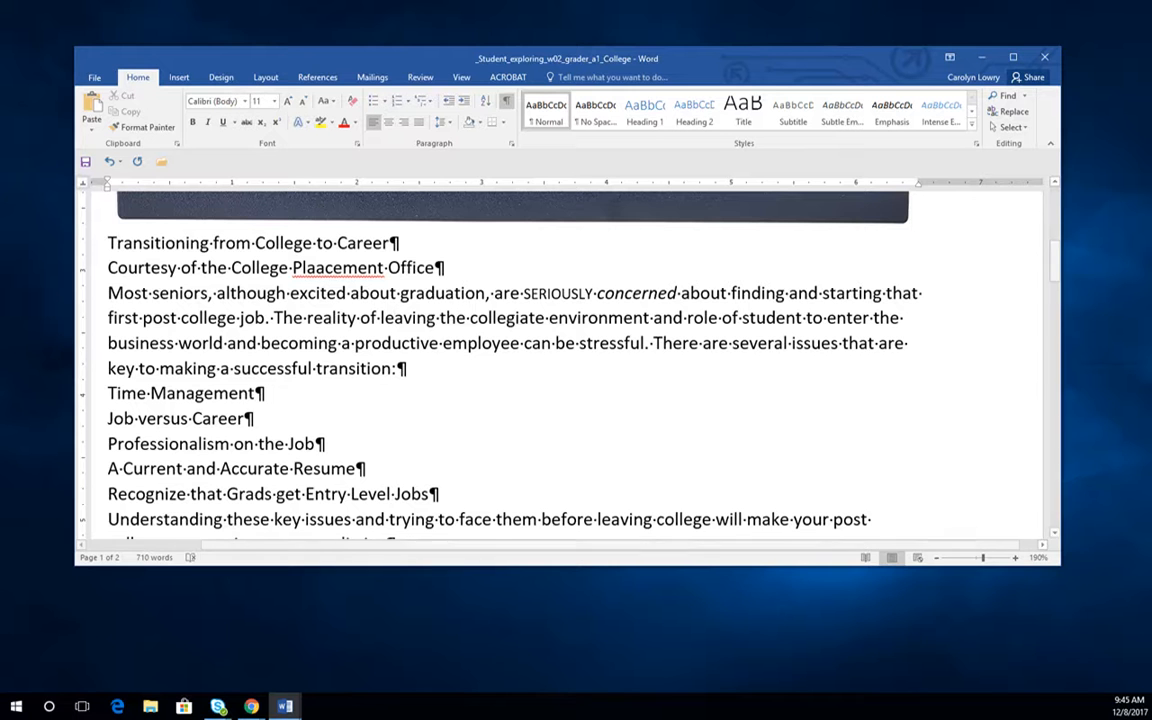
Step: Examine the line spacing, alignment, outline level and pagination options in the first body paragraph's paragraph settings
{"action": "left_click", "coordinate": [512, 144]}
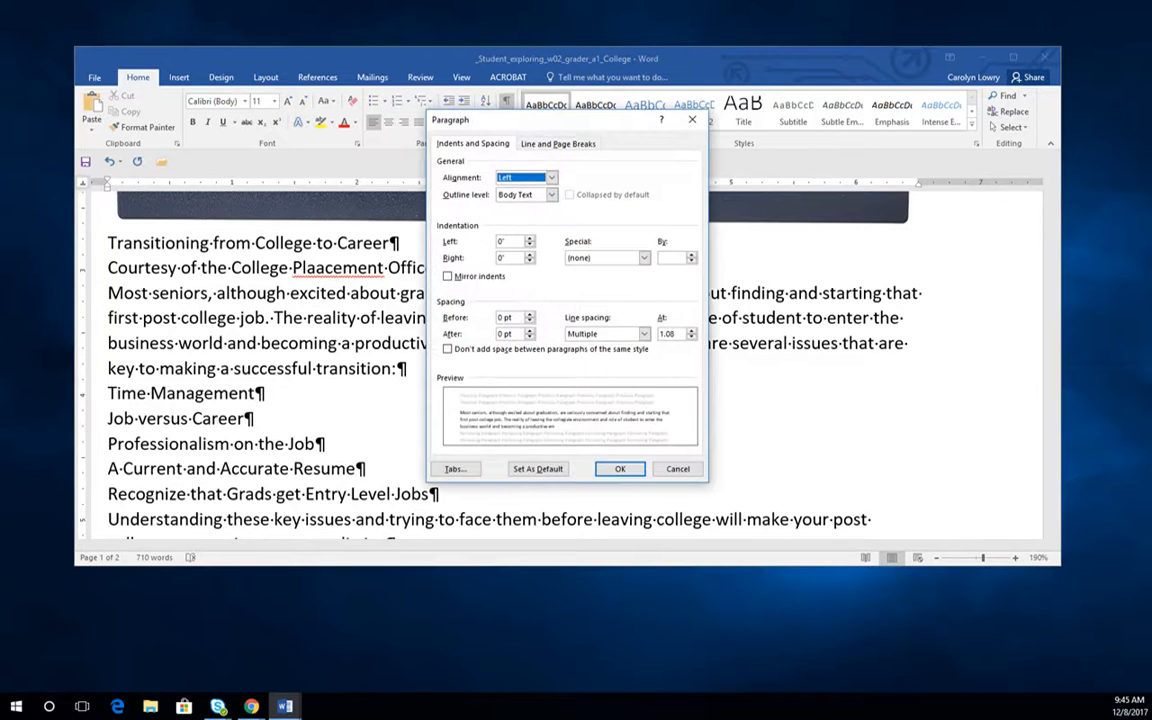
{"action": "left_click_drag", "start_coordinate": [540, 119], "coordinate": [707, 72]}
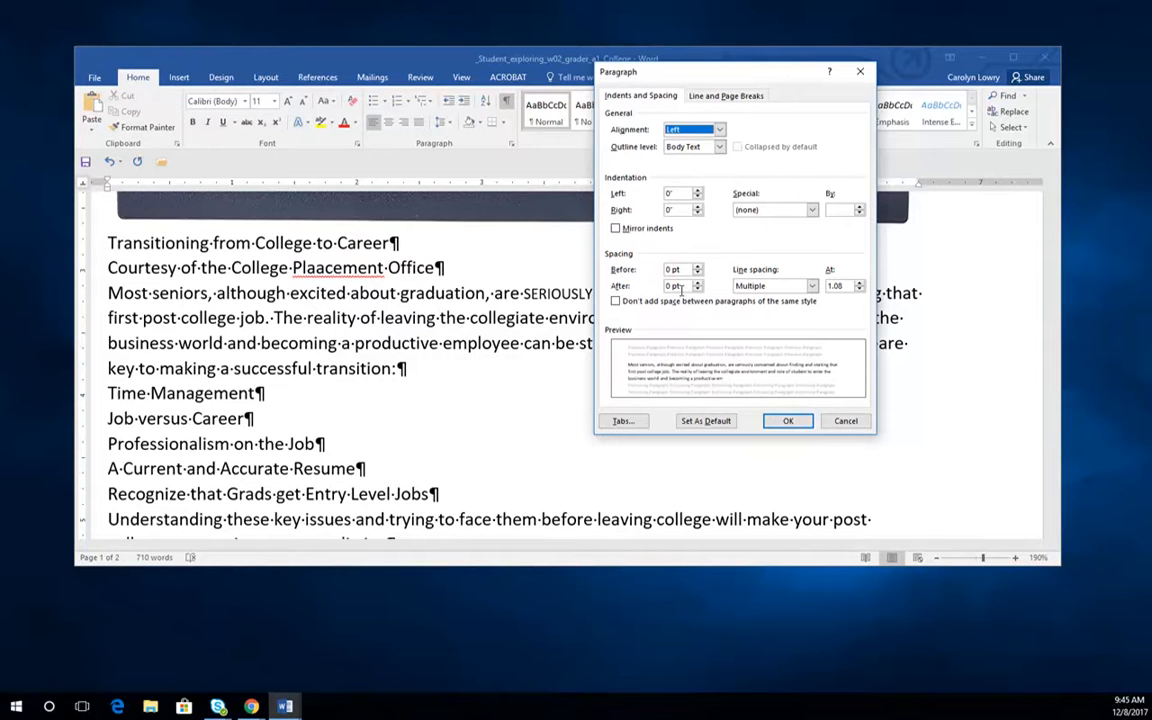
{"action": "left_click", "coordinate": [775, 286]}
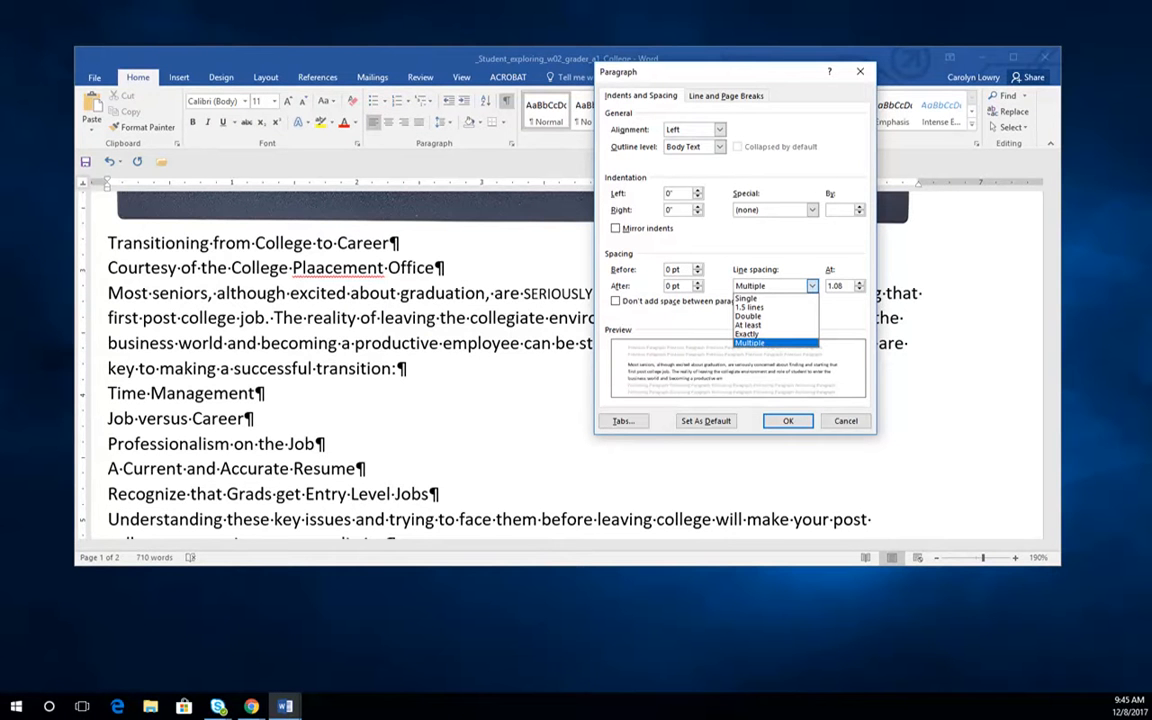
{"action": "left_click", "coordinate": [812, 286]}
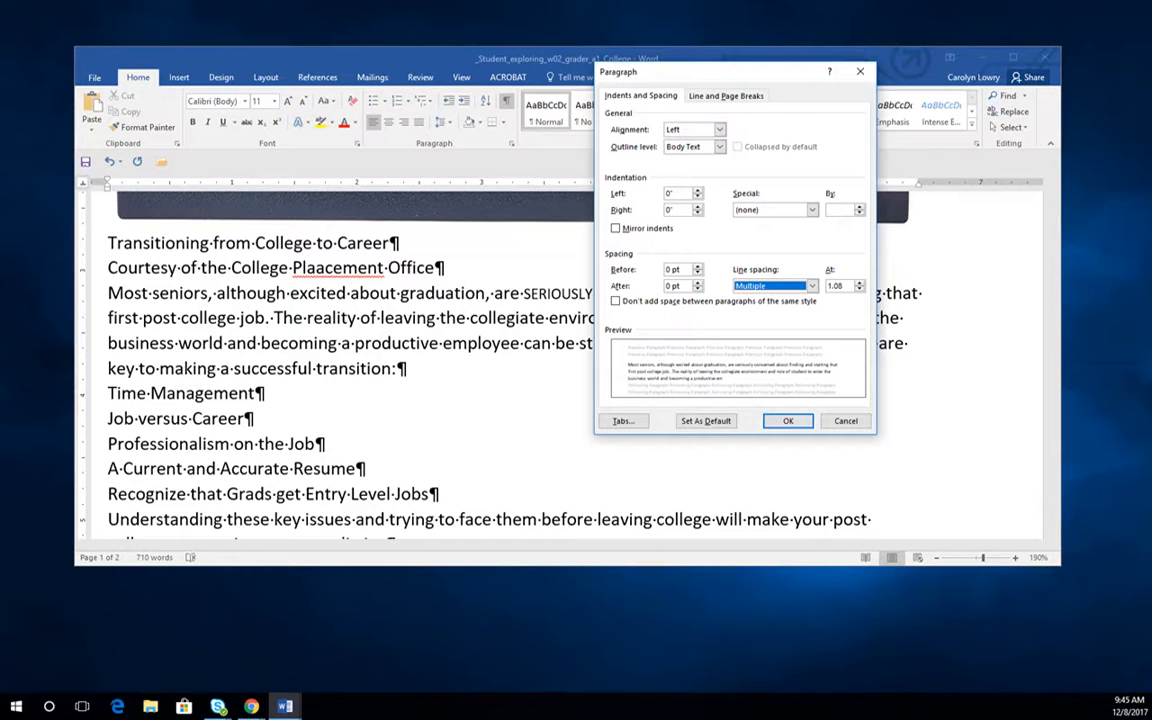
{"action": "left_click", "coordinate": [719, 130]}
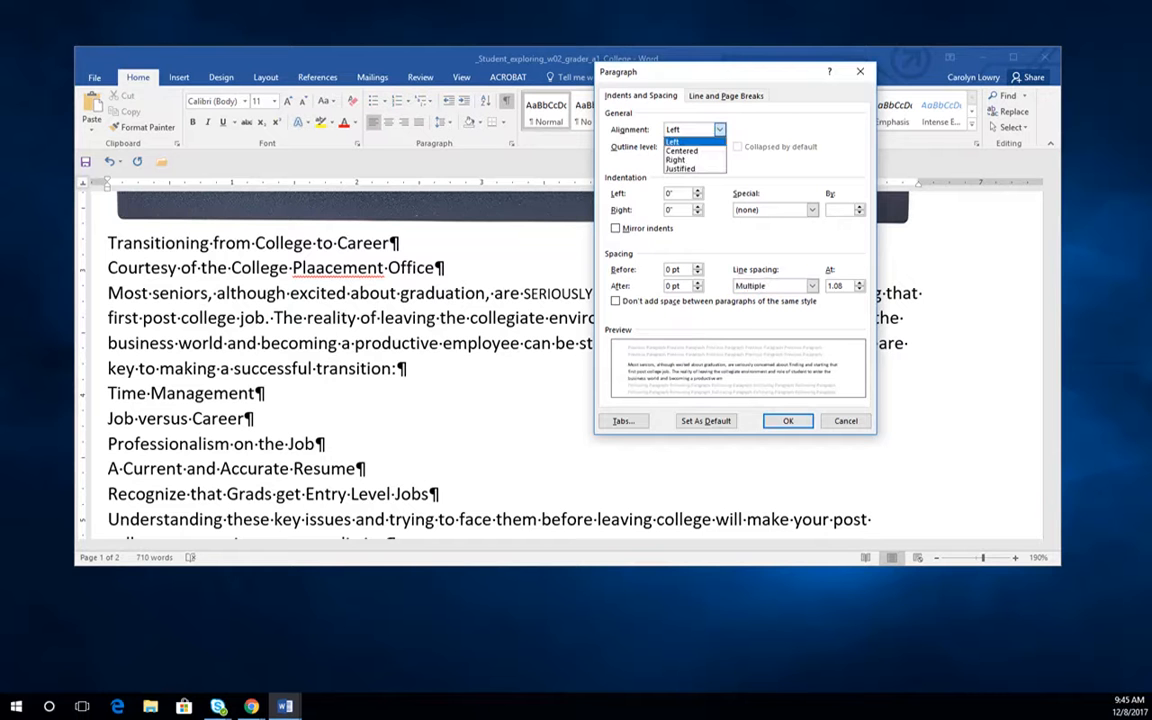
{"action": "left_click", "coordinate": [719, 130]}
{"action": "left_click", "coordinate": [719, 147]}
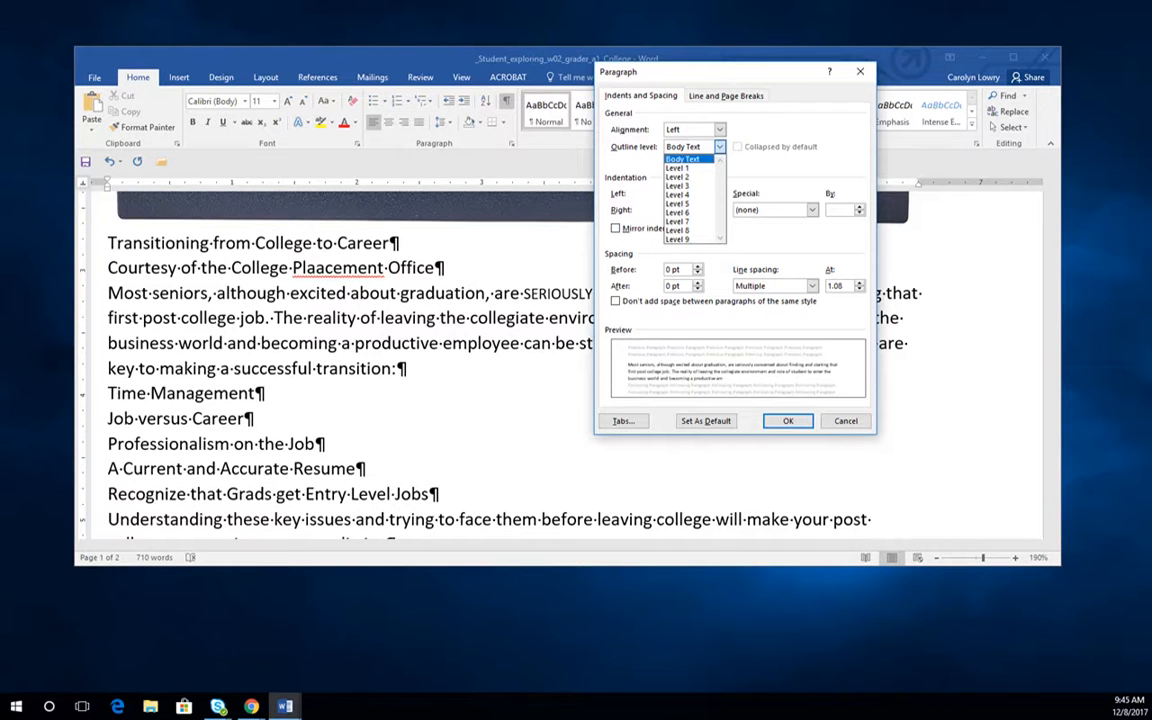
{"action": "left_click", "coordinate": [719, 147]}
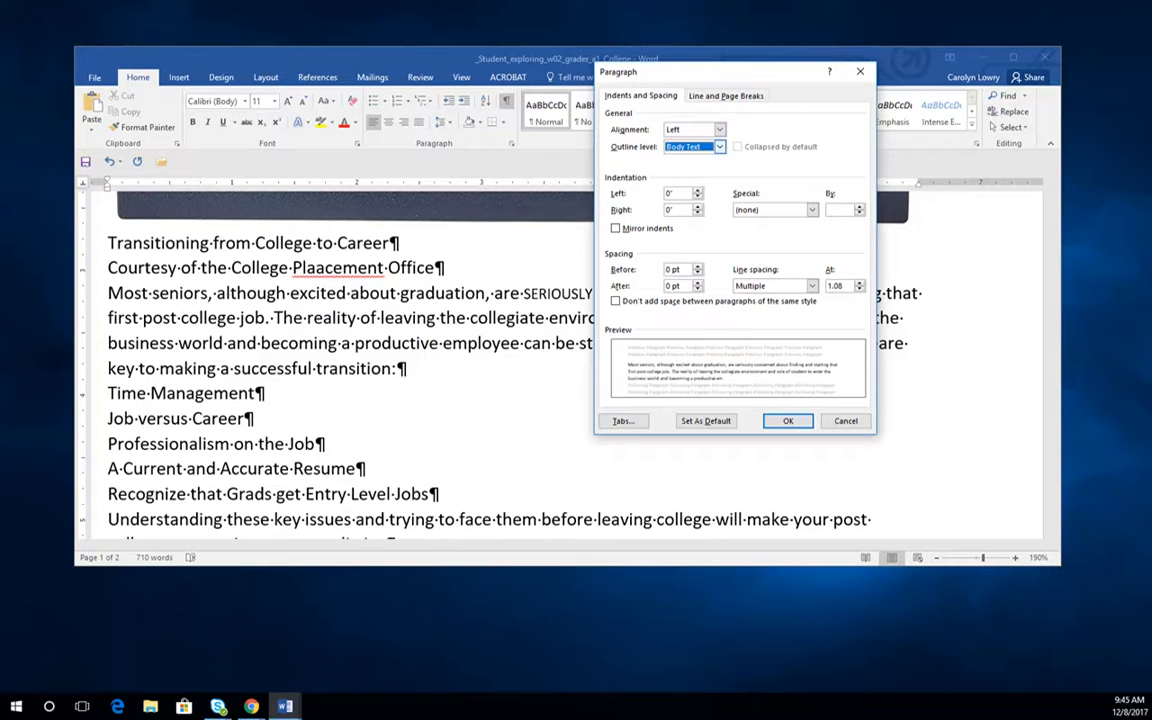
{"action": "left_click", "coordinate": [726, 96]}
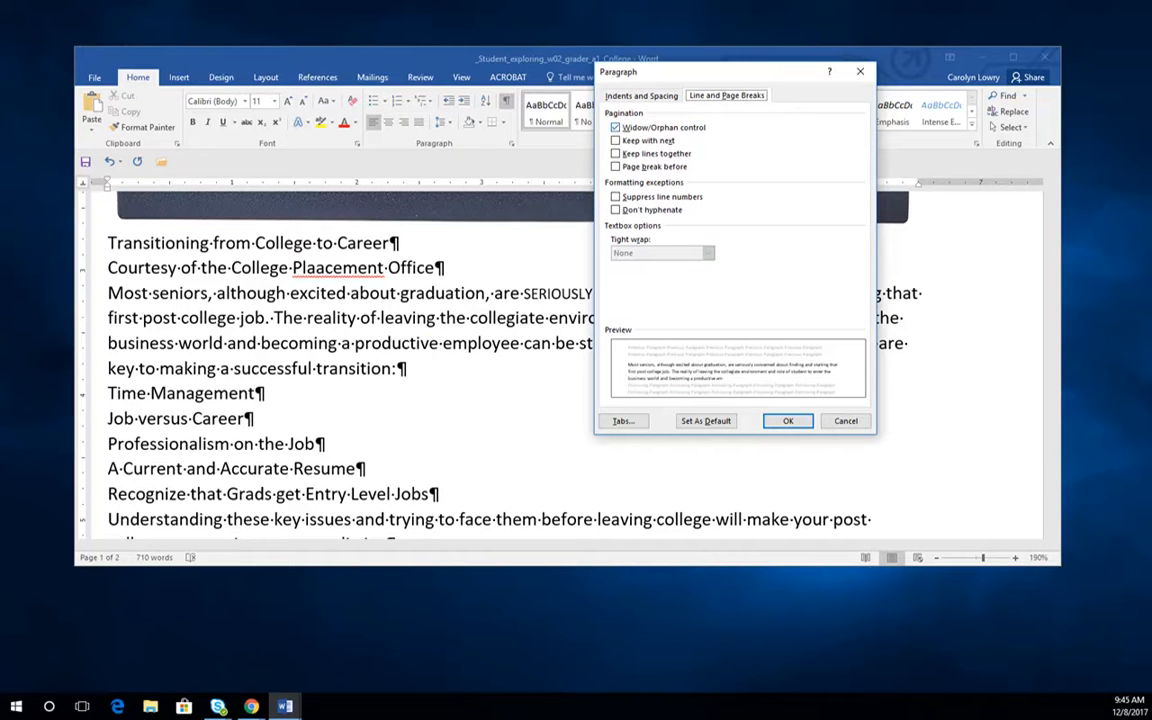
{"action": "left_click_drag", "start_coordinate": [700, 71], "coordinate": [523, 118]}
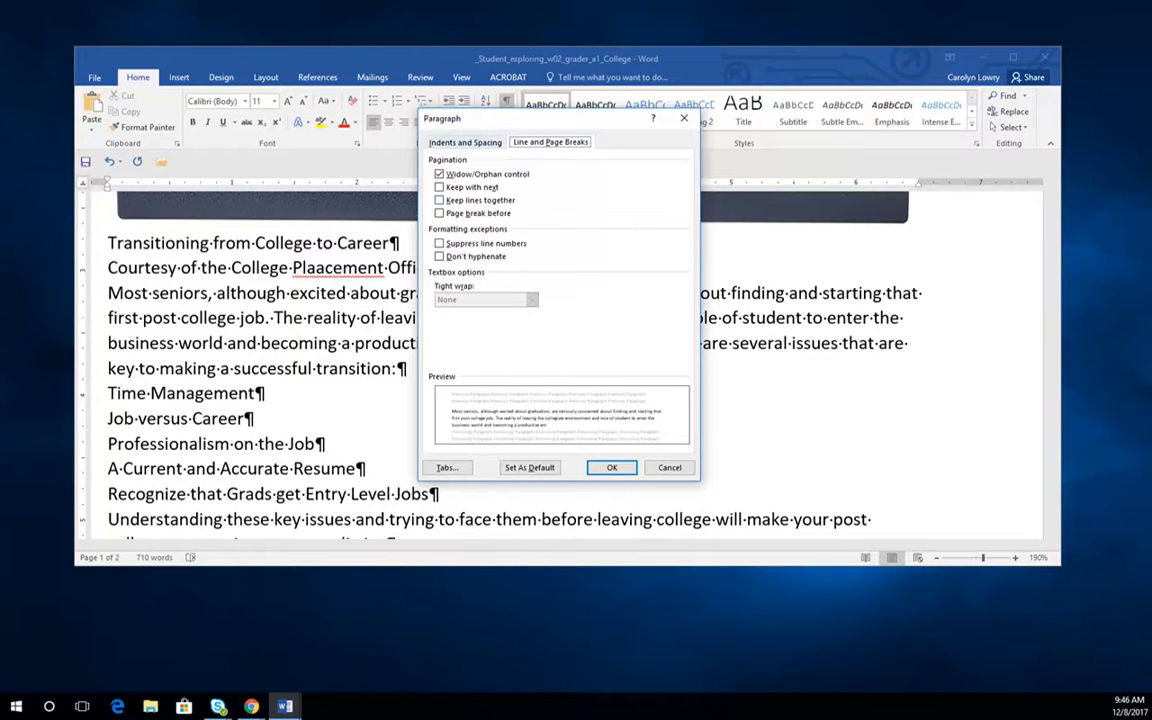
Step: Apply a 0.5-inch first-line indent to the first body paragraph
{"action": "left_click", "coordinate": [465, 142]}
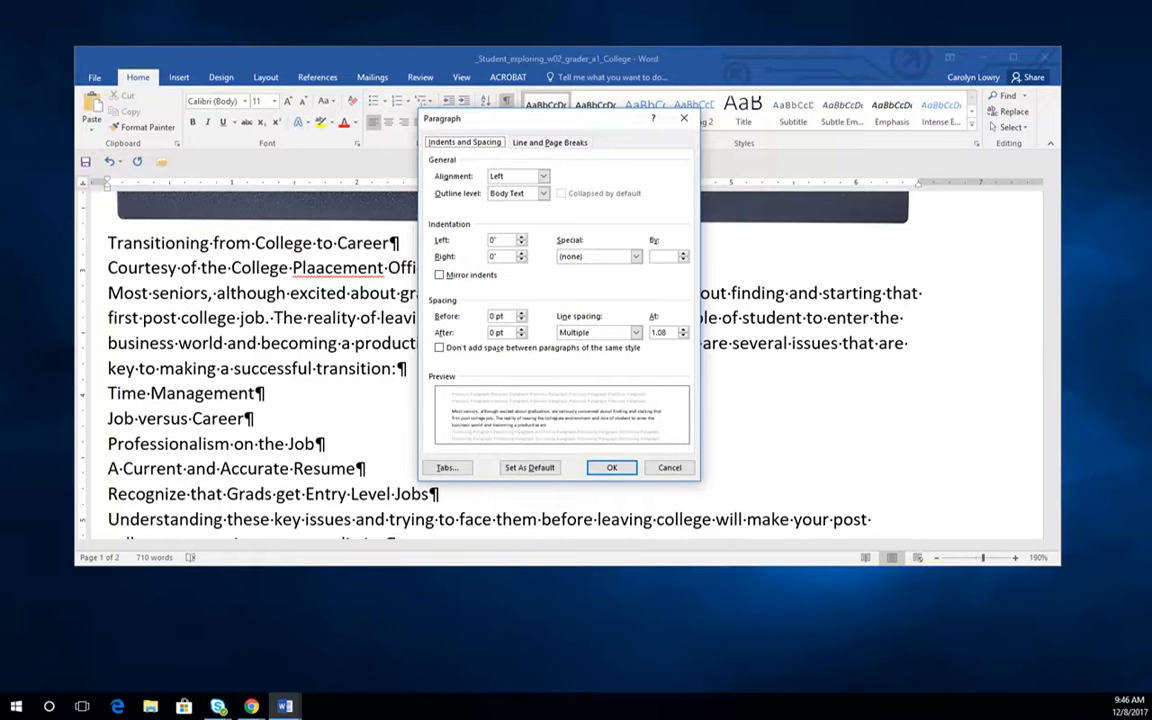
{"action": "left_click_drag", "start_coordinate": [575, 118], "coordinate": [707, 133]}
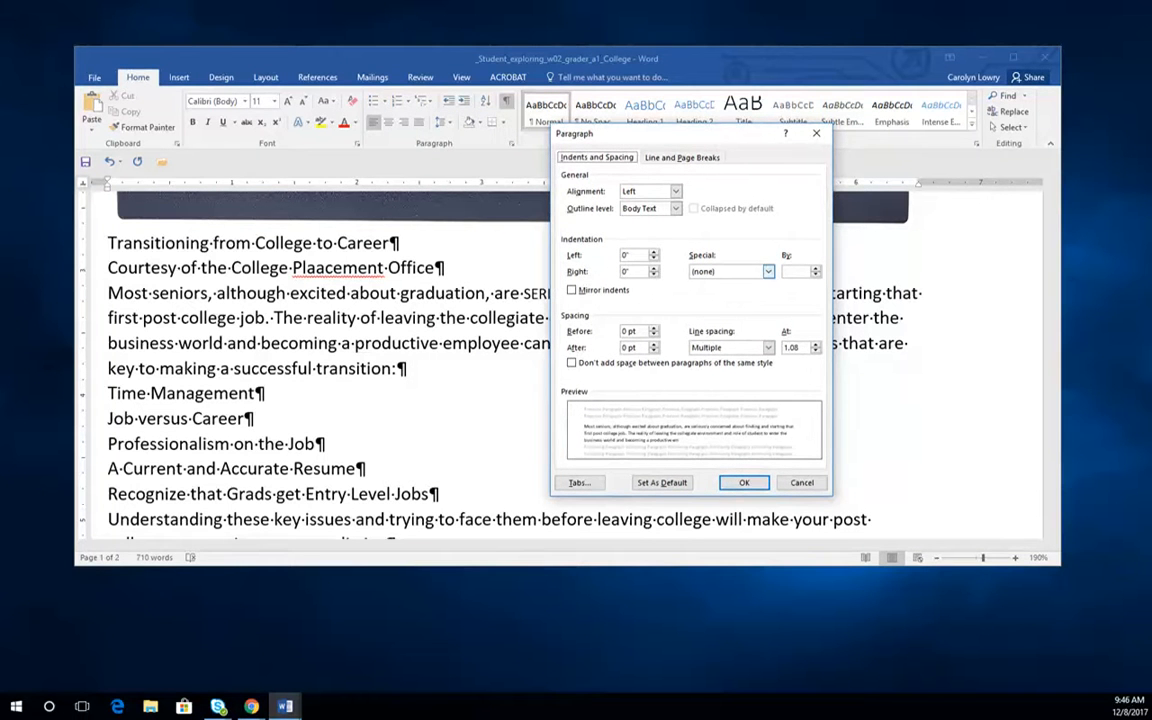
{"action": "left_click", "coordinate": [768, 271]}
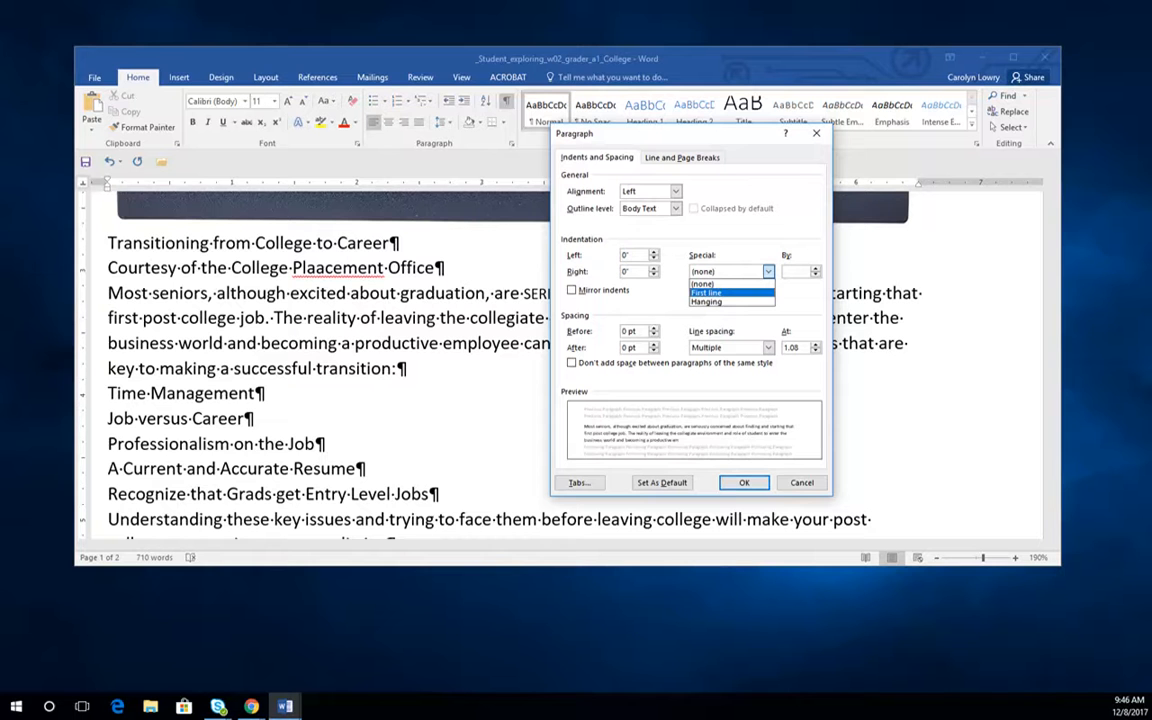
{"action": "left_click", "coordinate": [706, 292]}
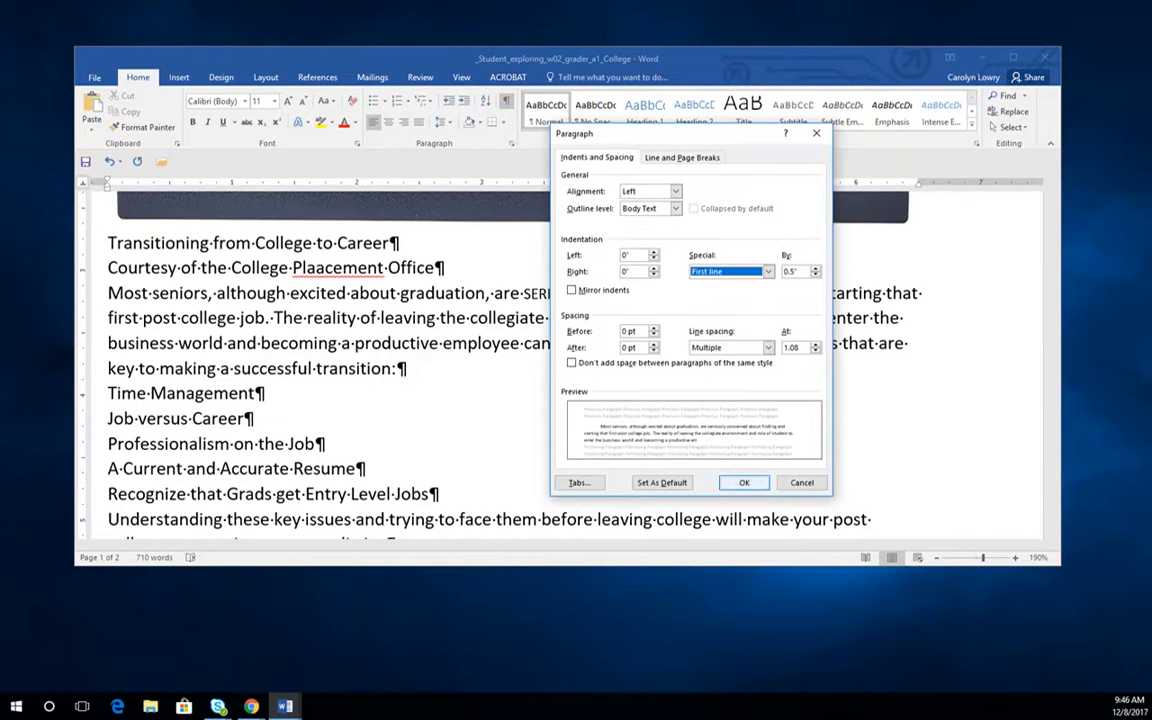
{"action": "left_click", "coordinate": [742, 482]}
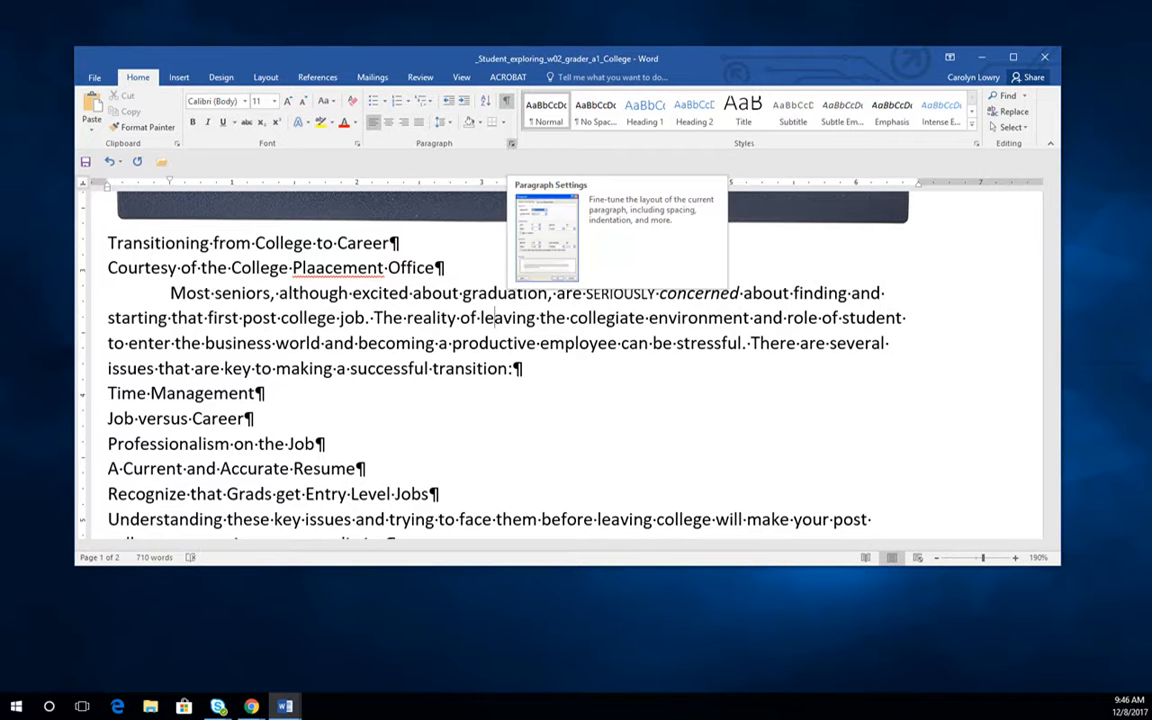
Step: Change the first body paragraph's special indentation to a 0.5-inch hanging indent
{"action": "left_click", "coordinate": [511, 143]}
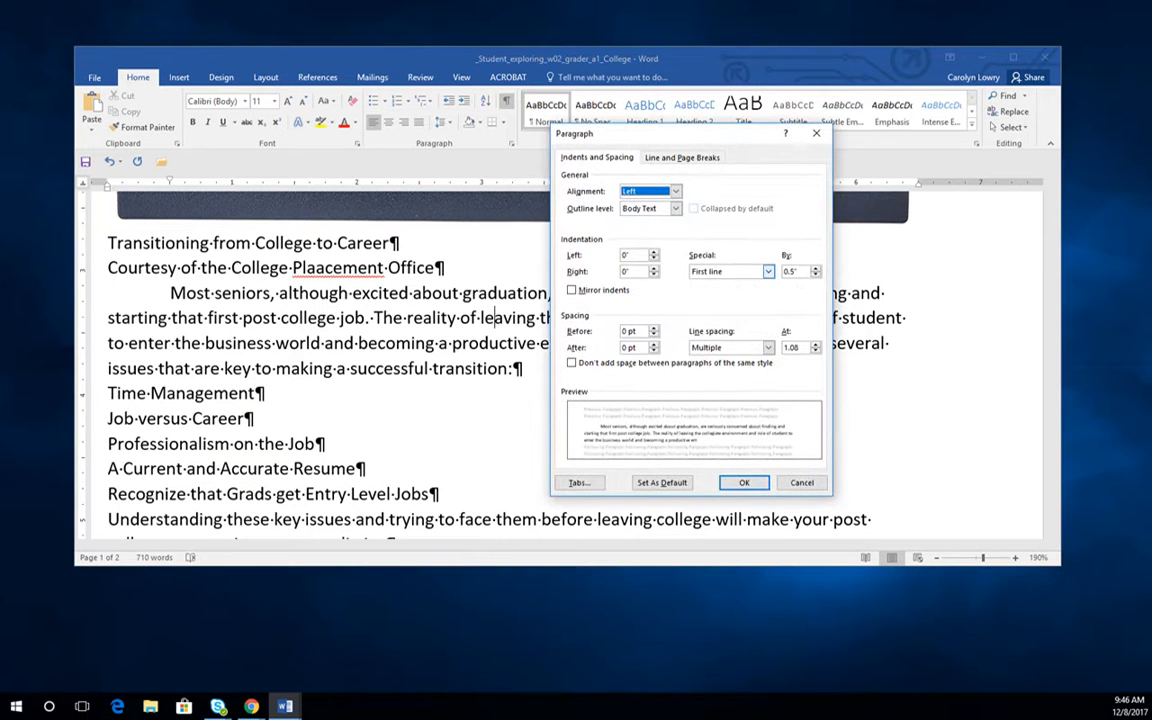
{"action": "left_click", "coordinate": [768, 271]}
{"action": "left_click", "coordinate": [712, 303]}
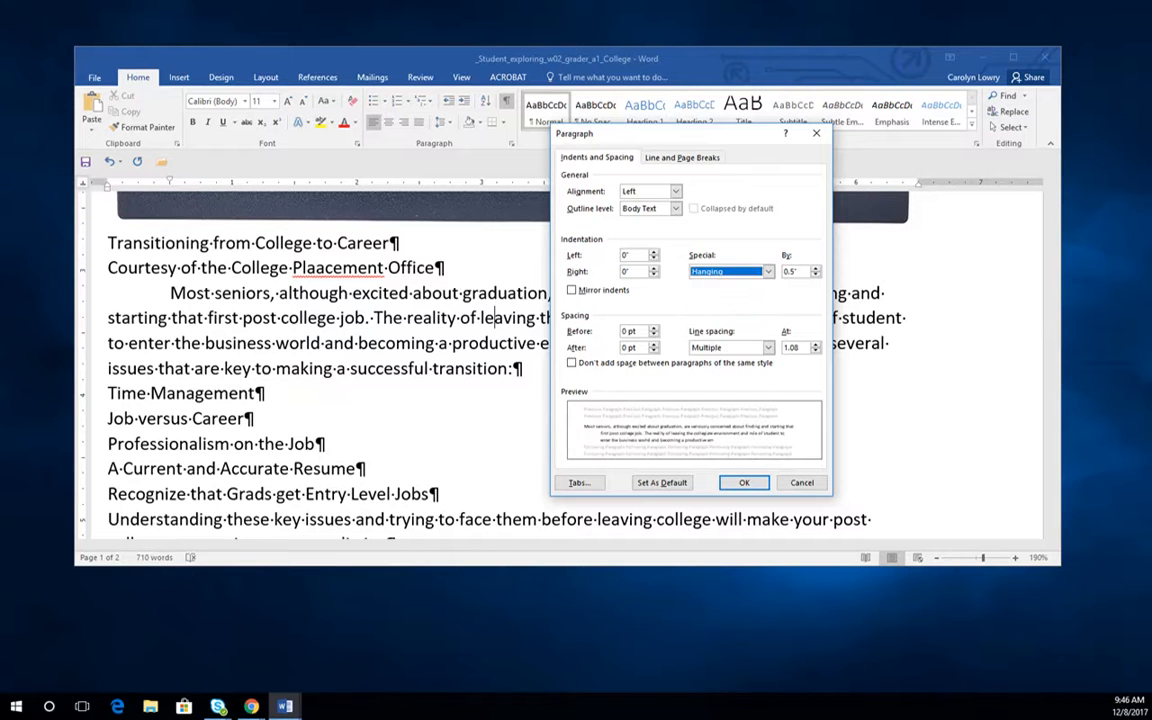
{"action": "left_click", "coordinate": [741, 482]}
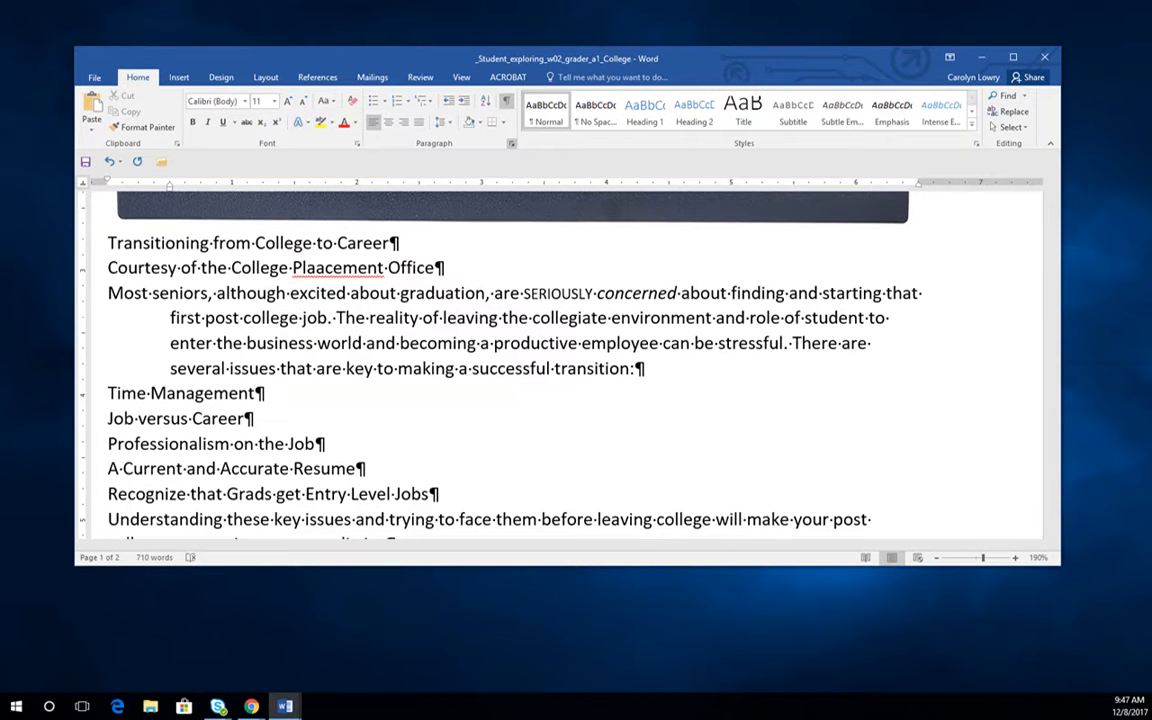
Step: Remove the special indentation from the first body paragraph and set its left indent to 2 inches
{"action": "left_click", "coordinate": [512, 144]}
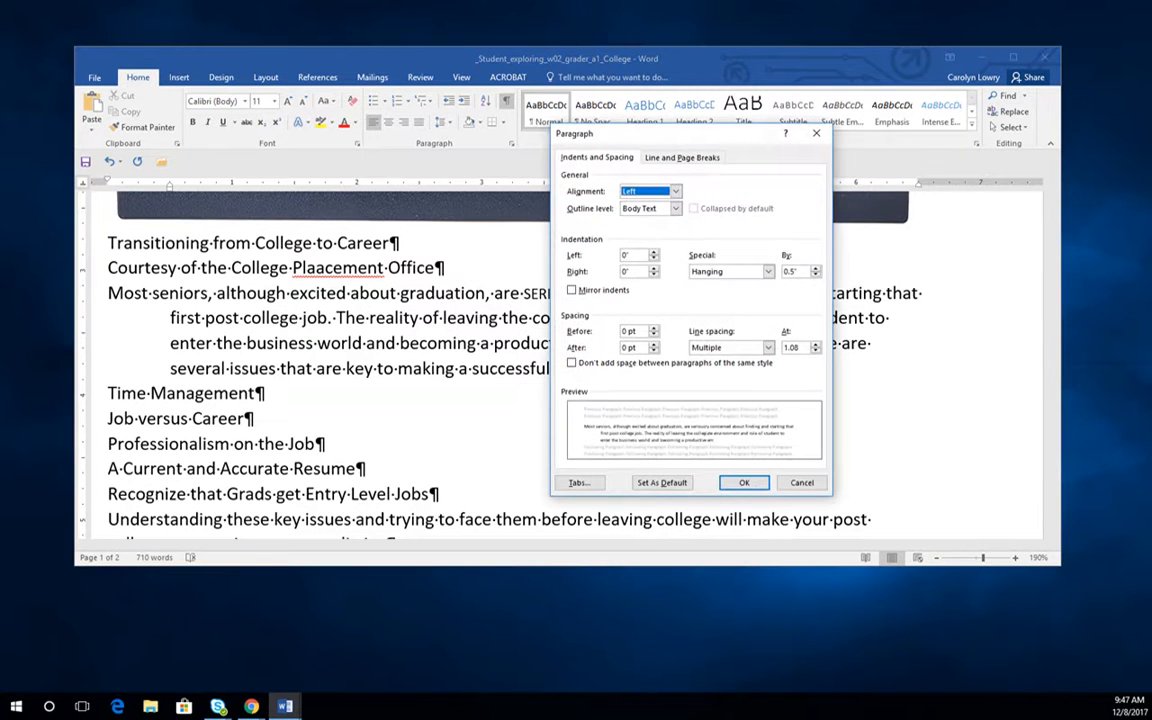
{"action": "left_click", "coordinate": [768, 272]}
{"action": "left_click", "coordinate": [732, 282]}
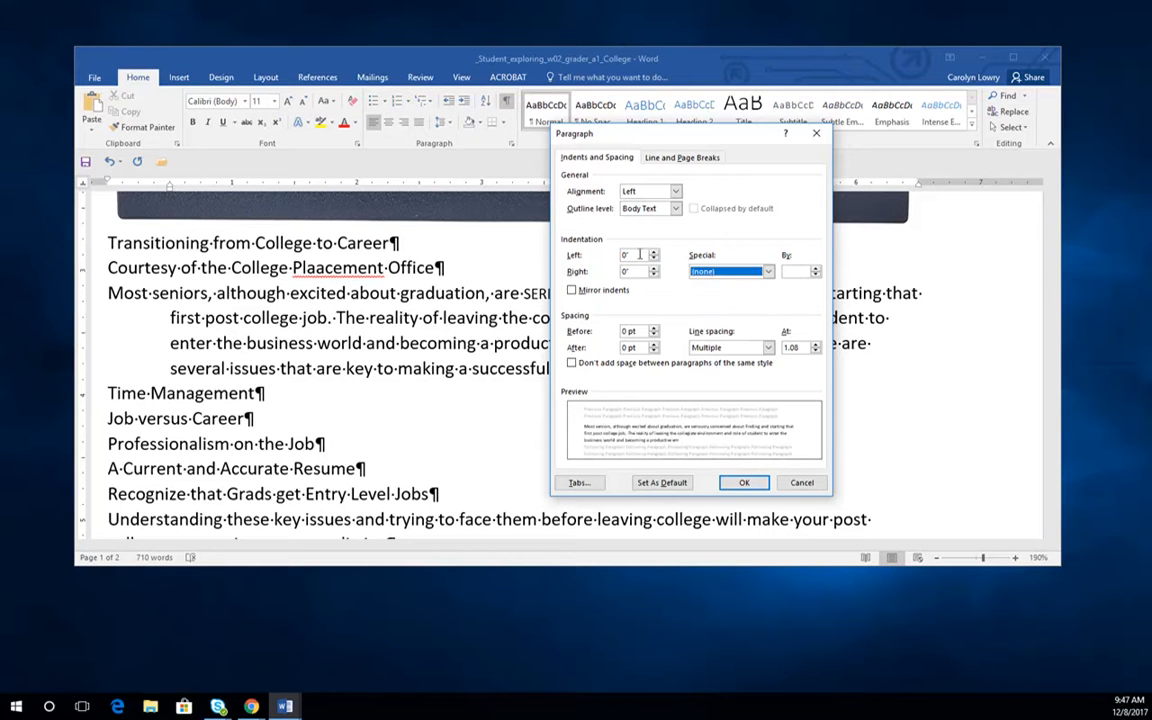
{"action": "left_click_drag", "start_coordinate": [640, 255], "coordinate": [616, 256]}
{"action": "type", "text": "2"}
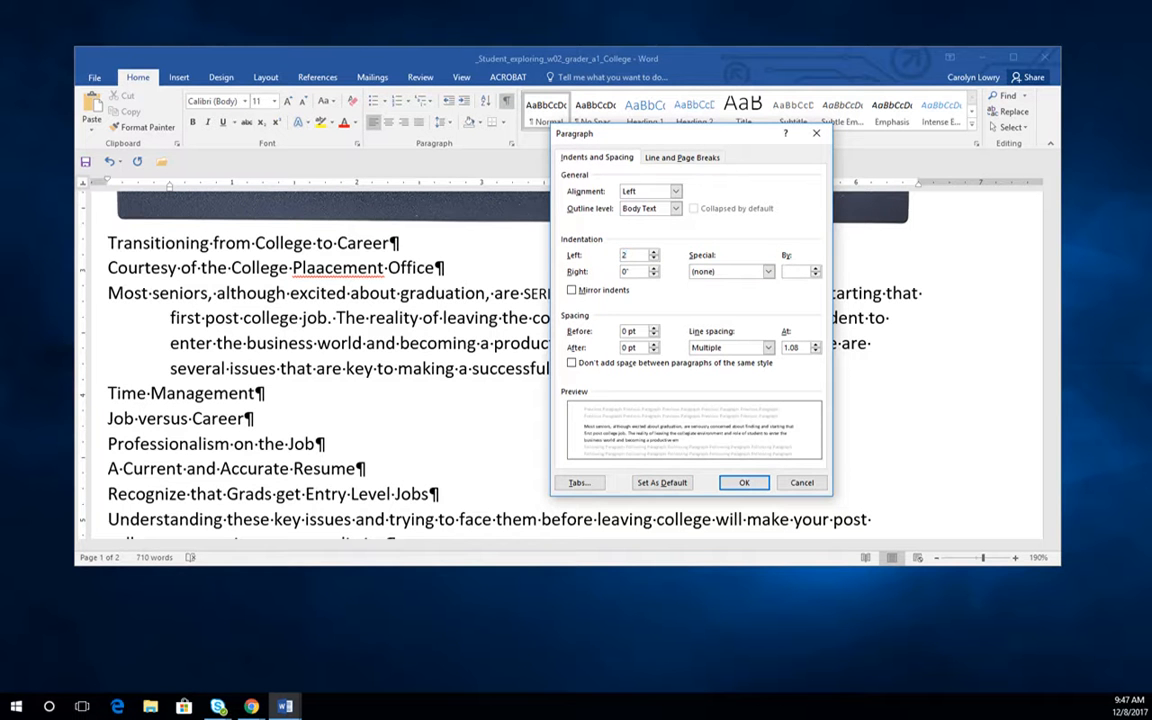
{"action": "left_click", "coordinate": [744, 483]}
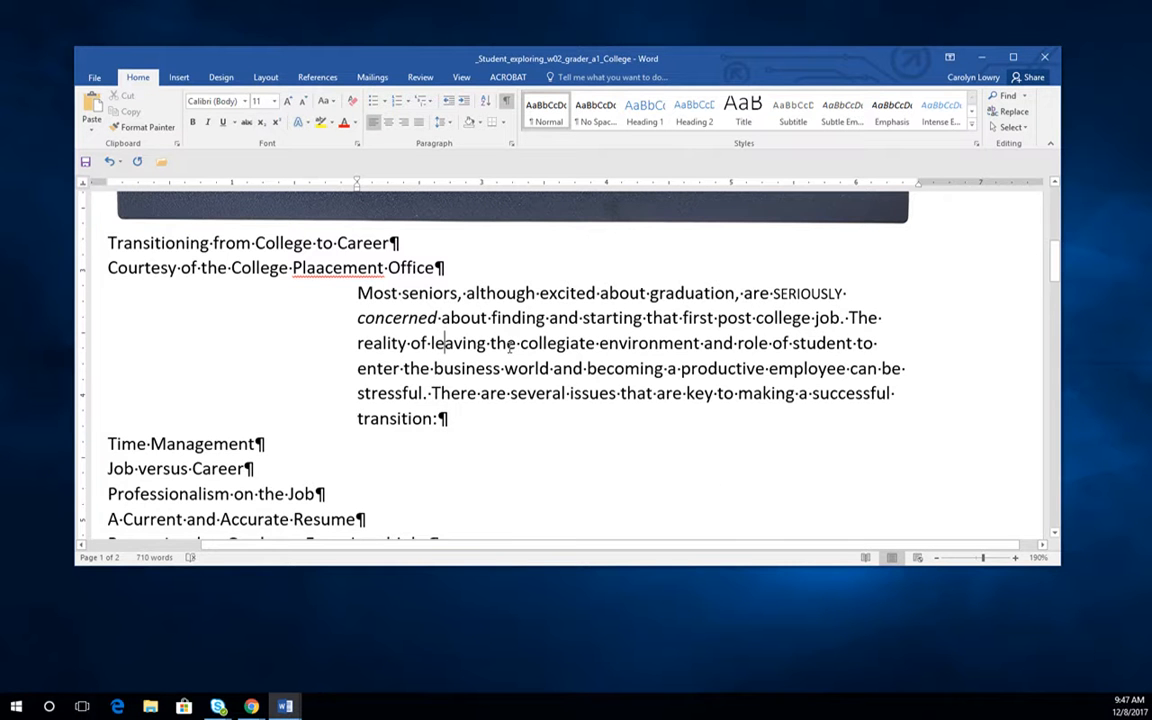
Step: Undo the last three indentation changes on the first body paragraph
{"action": "key", "text": "ctrl+z"}
{"action": "key", "text": "ctrl+z"}
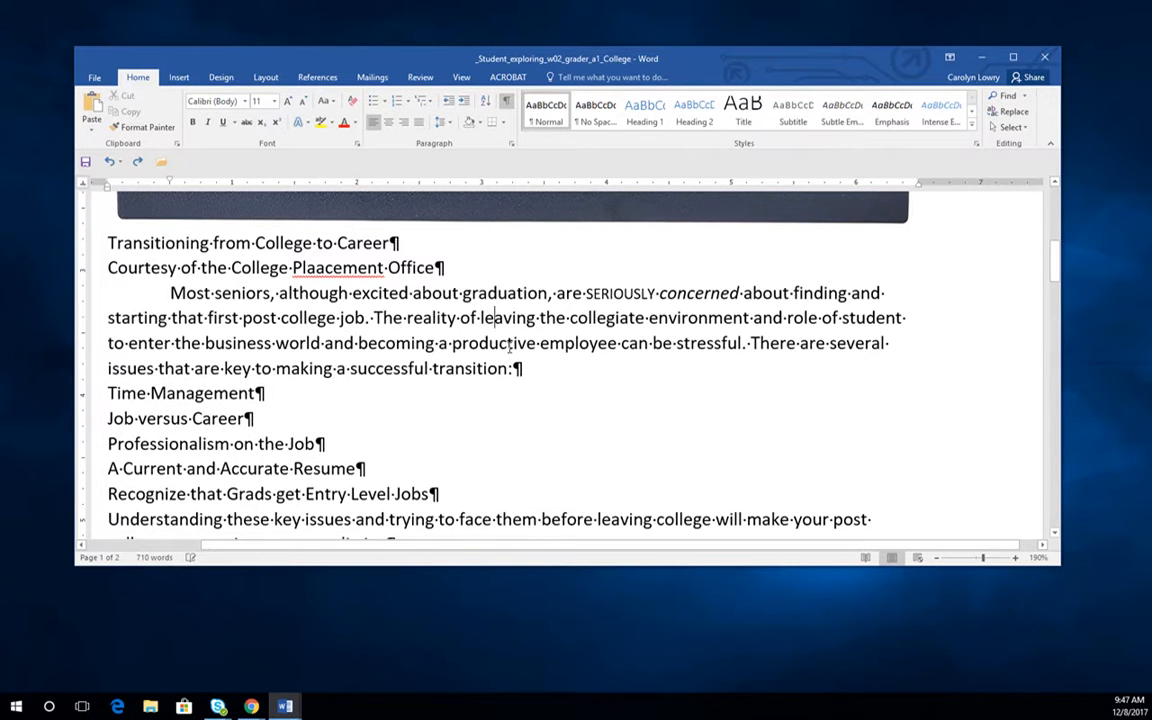
{"action": "key", "text": "ctrl+z"}
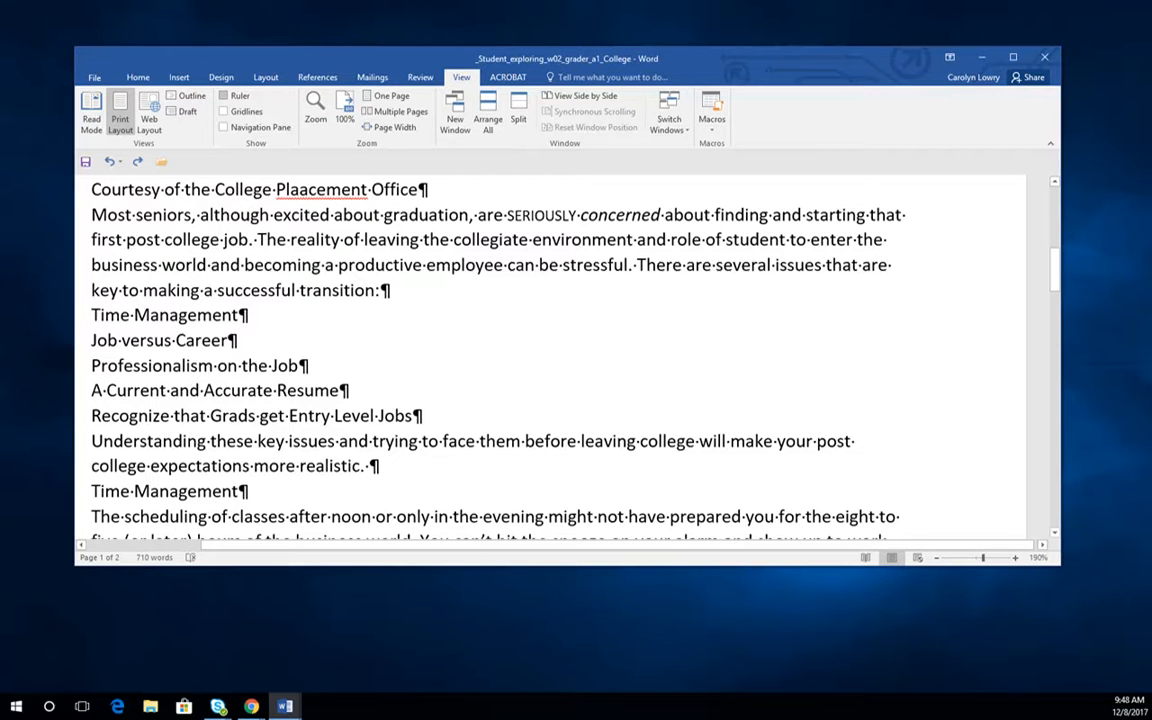
Step: Show the ruler and tab the first "Time Management" line to a center tab stop at 2.5 inches
{"action": "left_click", "coordinate": [226, 95]}
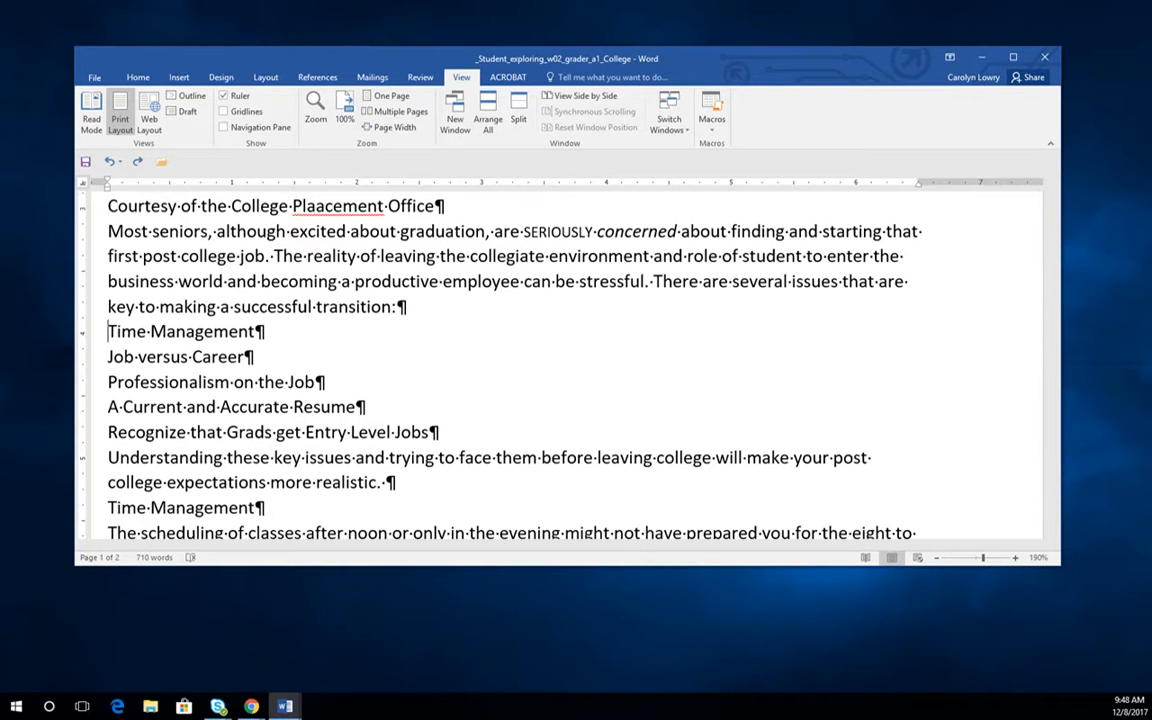
{"action": "left_click", "coordinate": [83, 184]}
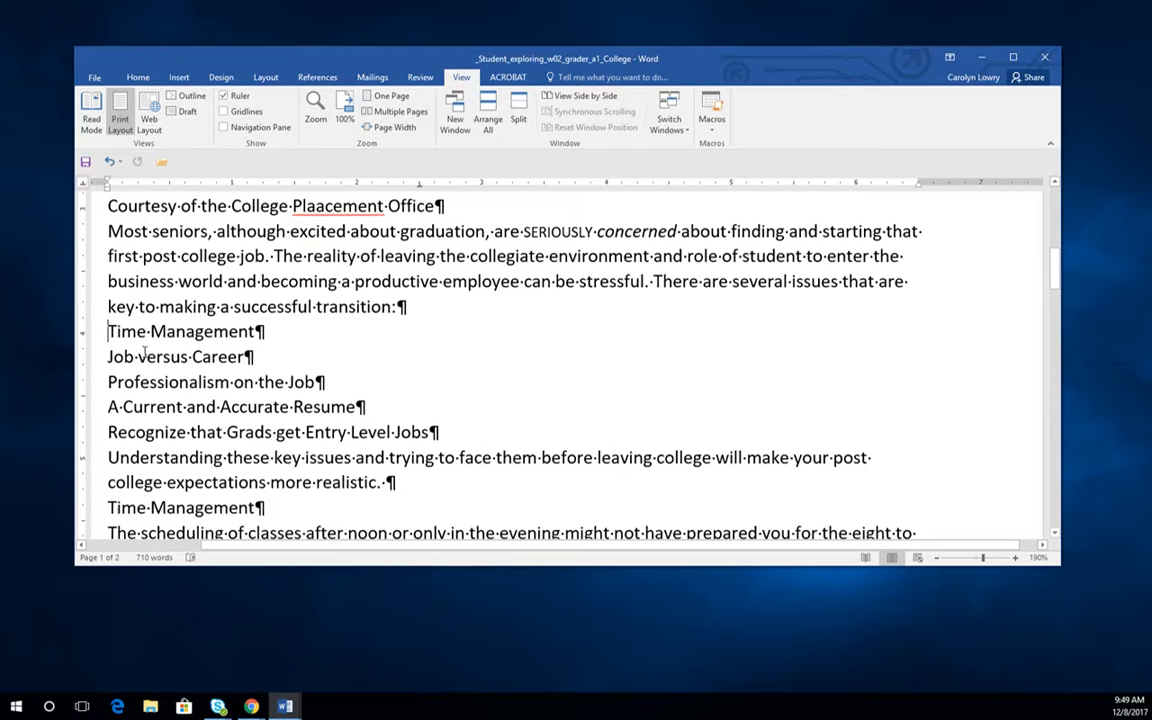
{"action": "key", "text": "Tab"}
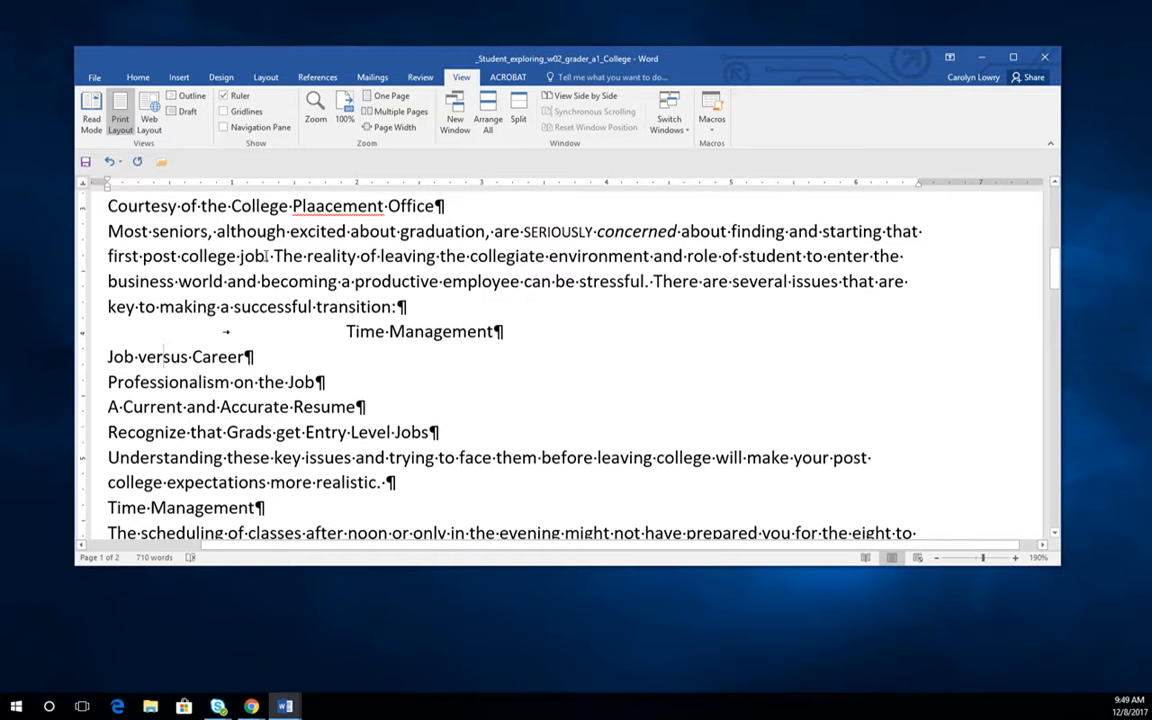
{"action": "key", "text": "ctrl+a"}
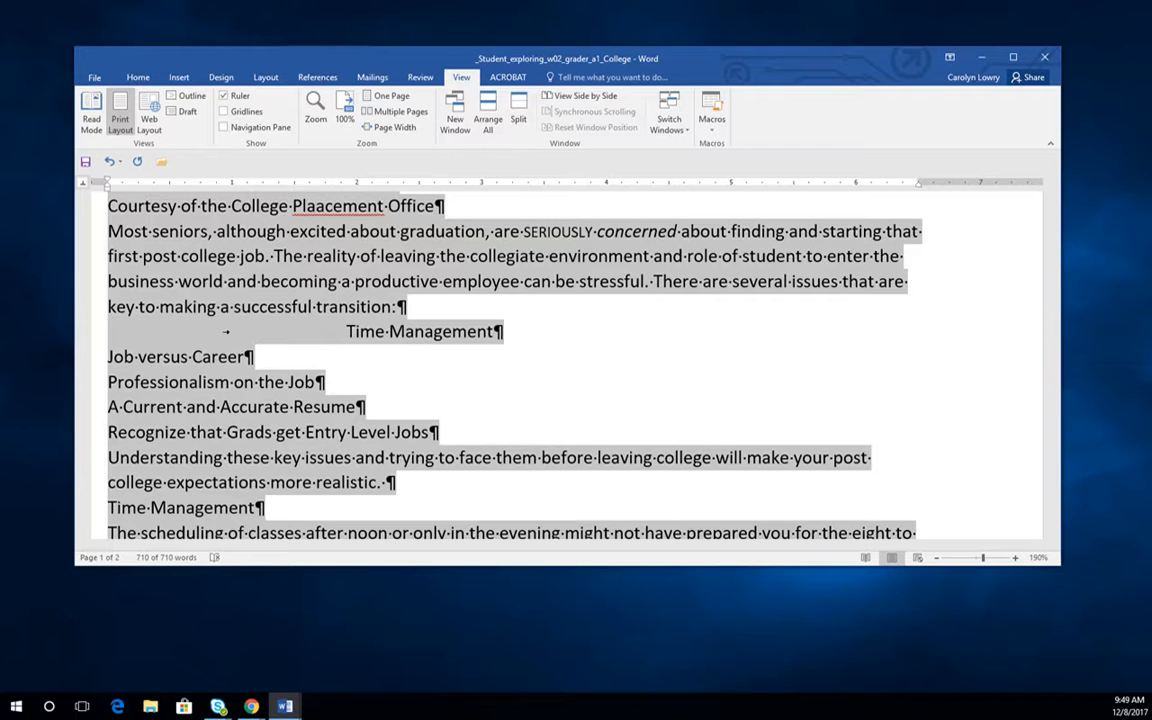
{"action": "key", "text": "alt+p"}
{"action": "key", "text": "s"}
{"action": "key", "text": "p"}
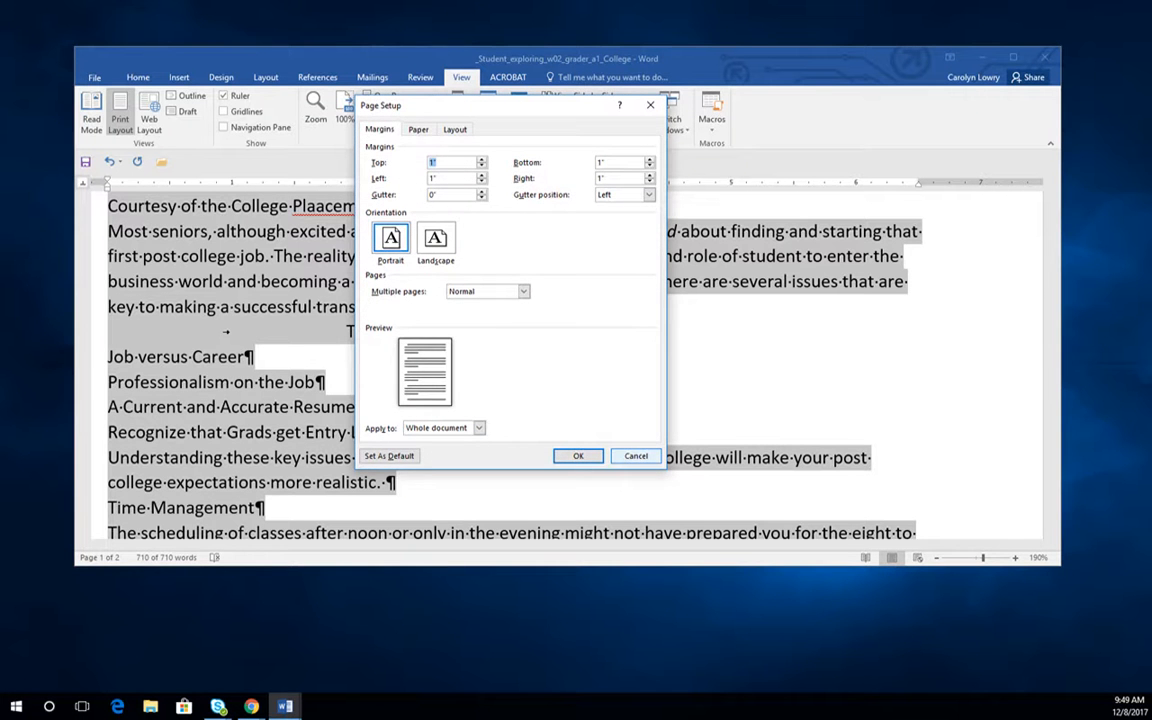
{"action": "left_click", "coordinate": [636, 456]}
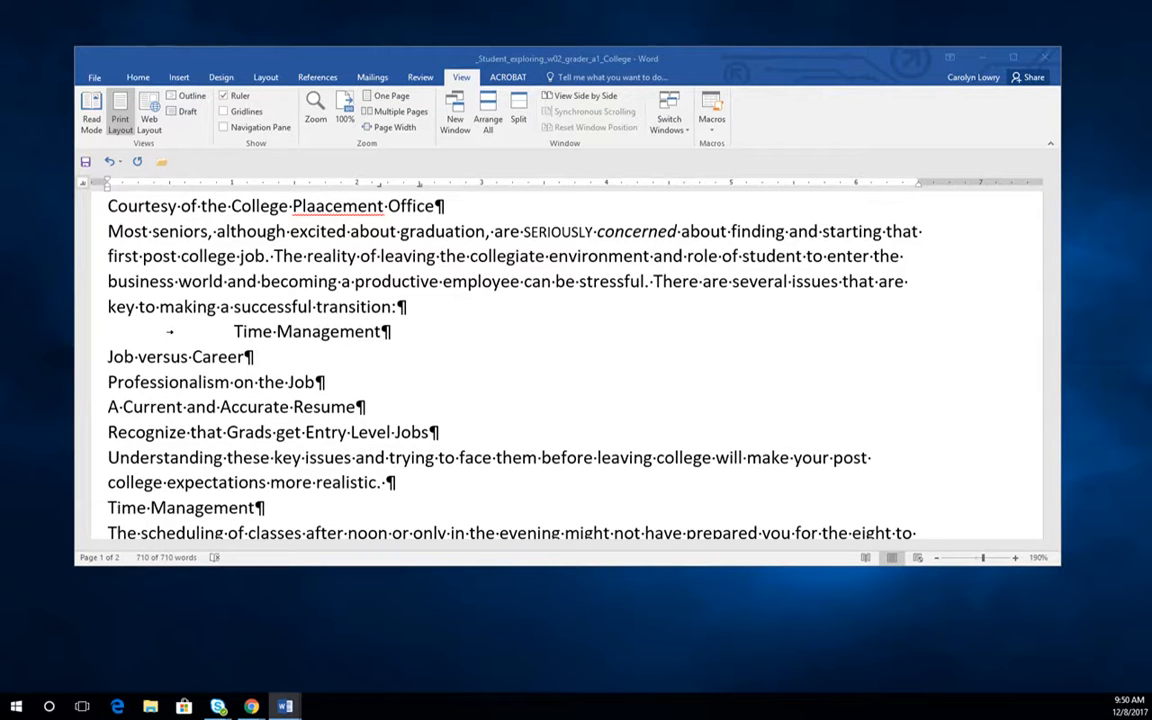
Step: Select the whole document and open its tab stop settings, moving the dialog clear of the text
{"action": "key", "text": "ctrl+a"}
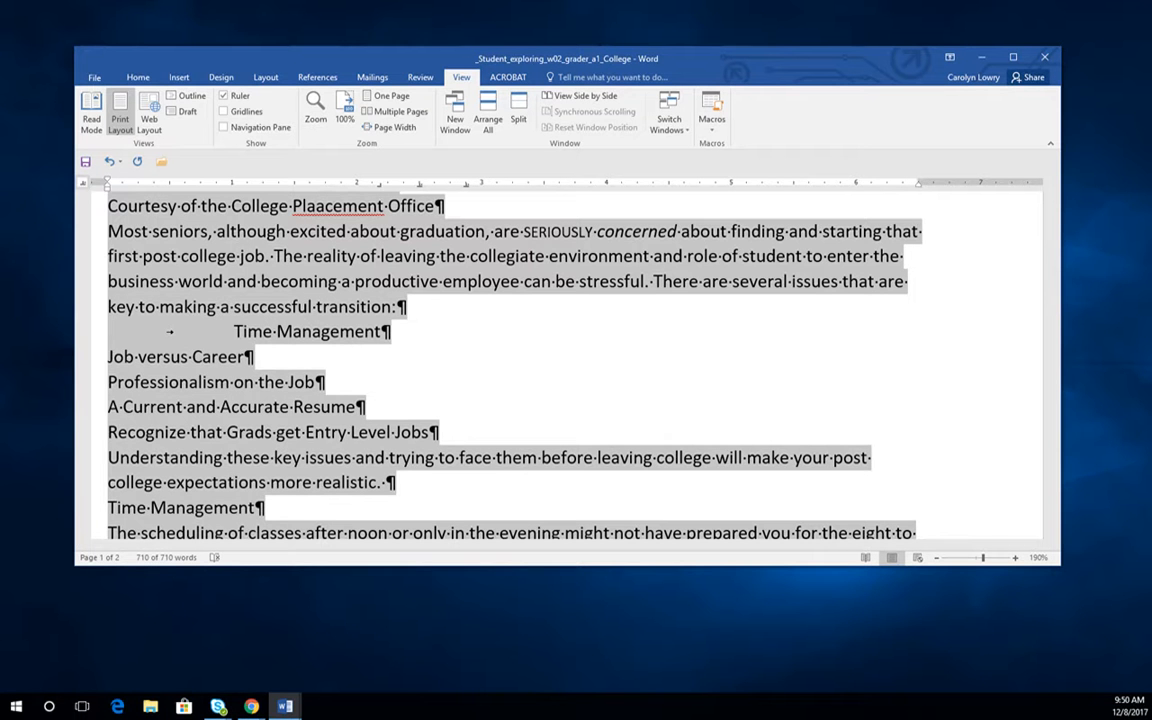
{"action": "left_click", "coordinate": [138, 77]}
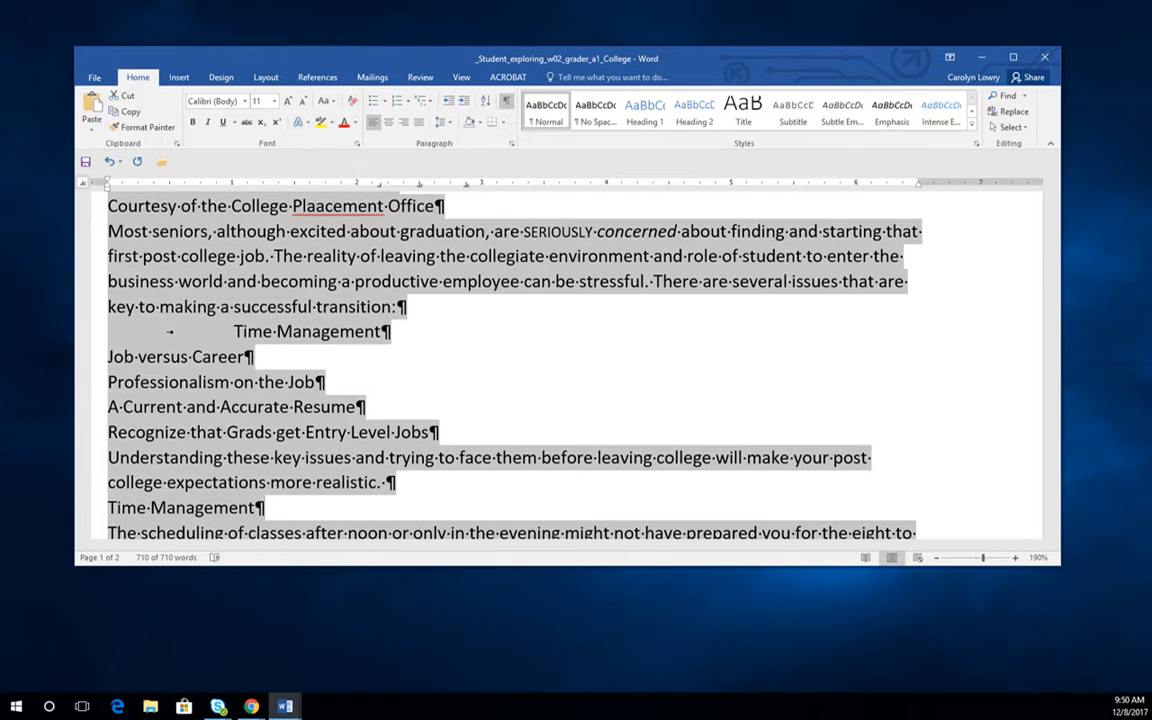
{"action": "left_click", "coordinate": [511, 143]}
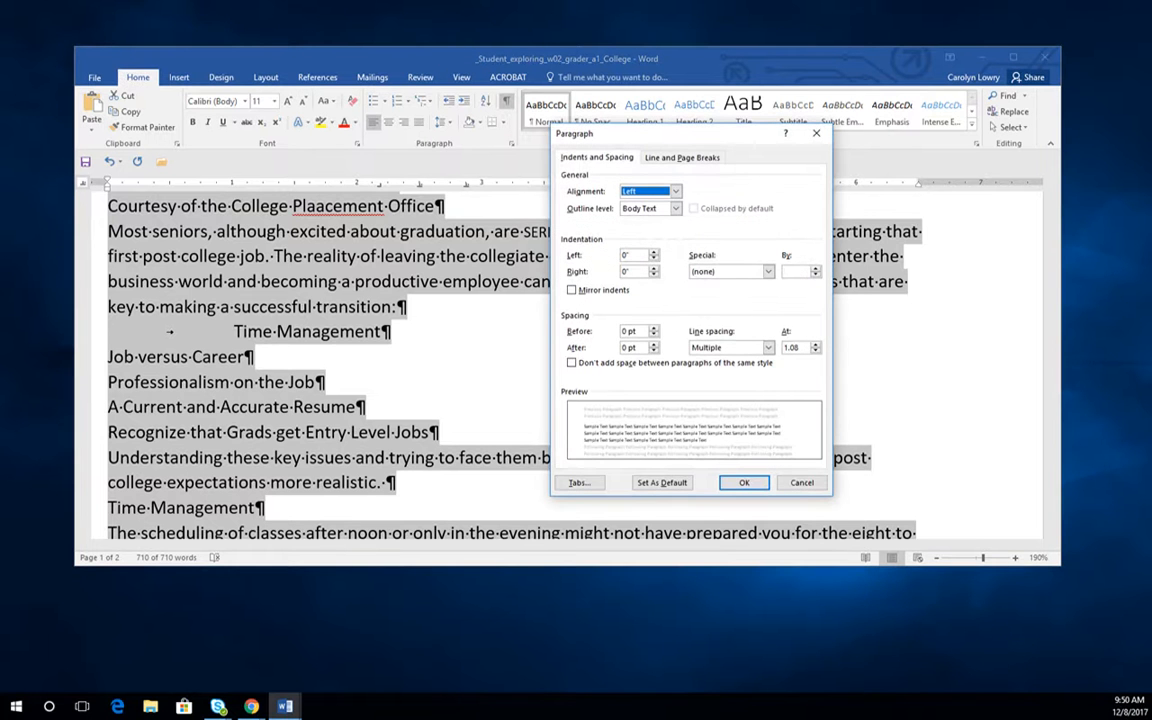
{"action": "left_click", "coordinate": [579, 482]}
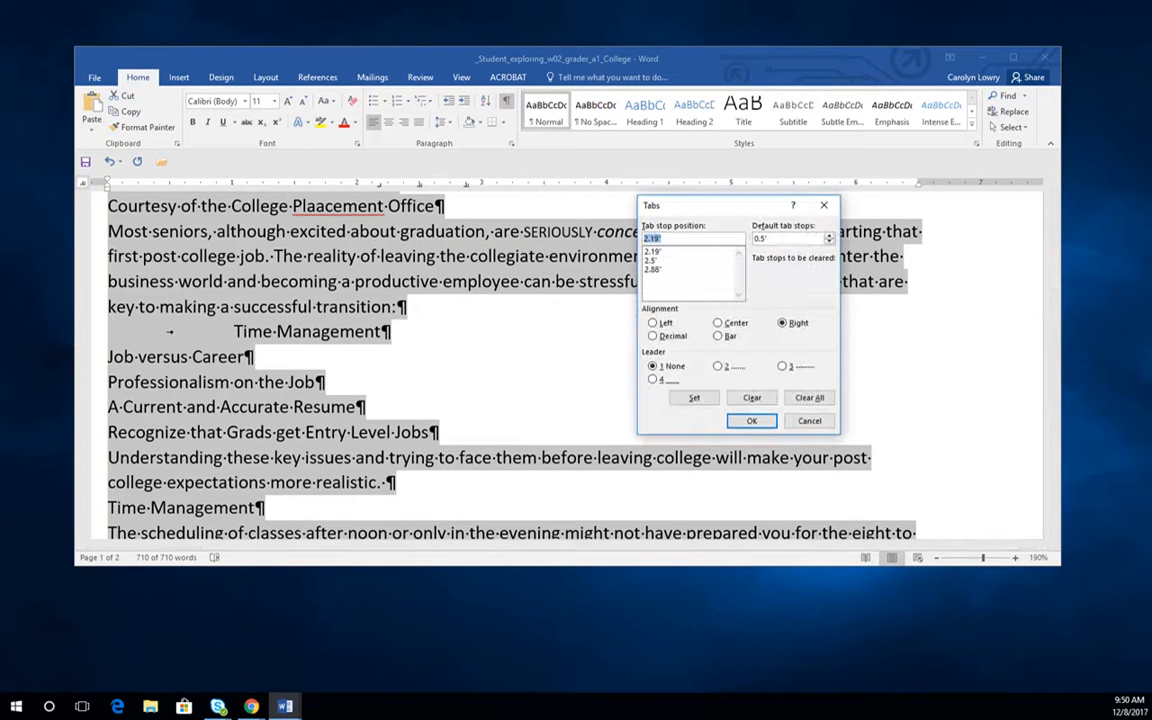
{"action": "left_click_drag", "start_coordinate": [700, 205], "coordinate": [607, 154]}
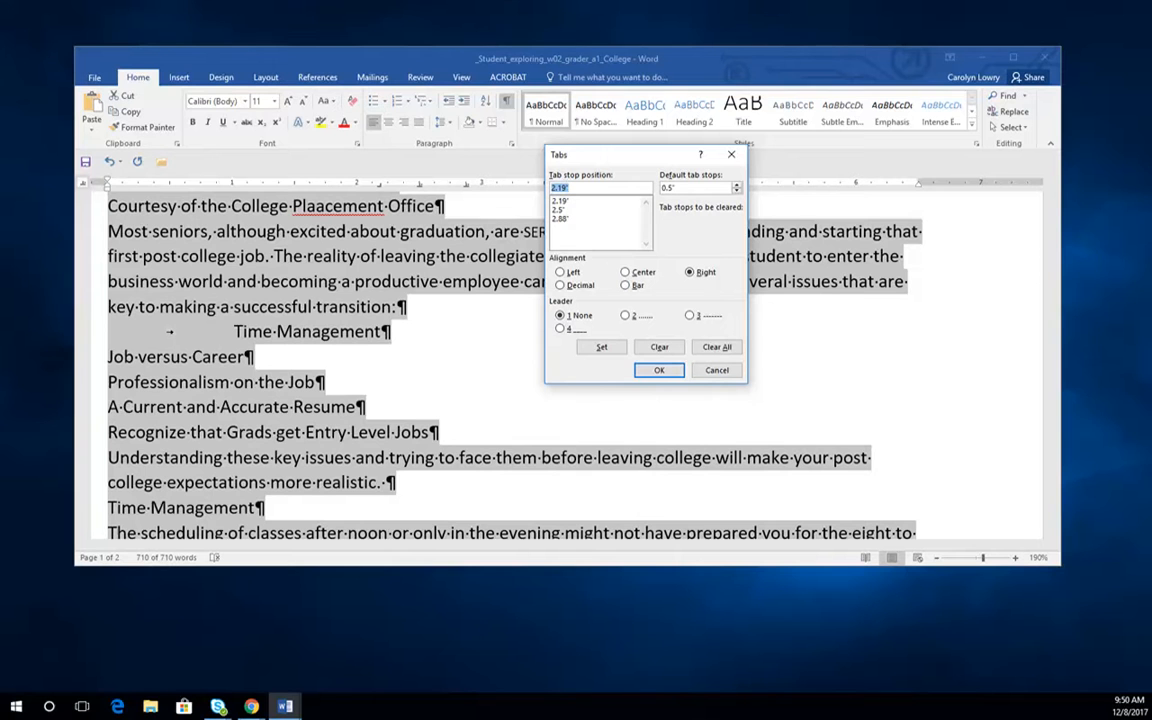
Step: Try to delete the 2.88-inch and 2.19-inch tab stops from the tab stop list
{"action": "left_click", "coordinate": [560, 218]}
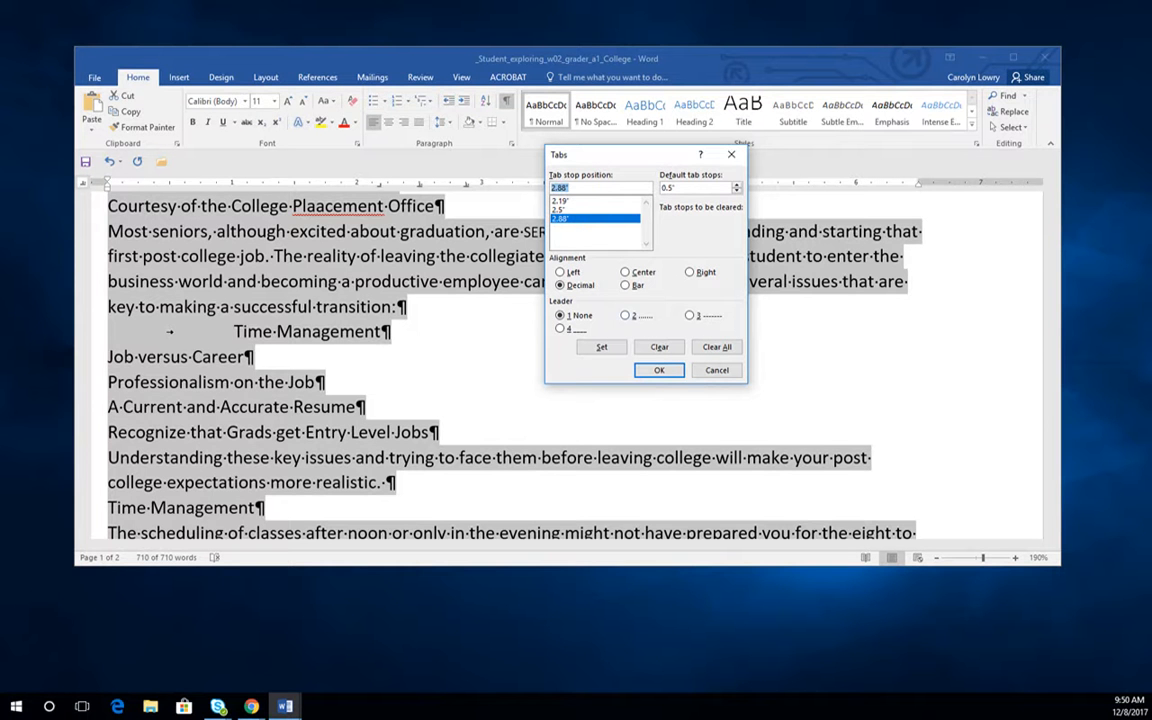
{"action": "left_click", "coordinate": [626, 315]}
{"action": "left_click", "coordinate": [561, 218]}
{"action": "key", "text": "Delete"}
{"action": "left_click", "coordinate": [561, 201]}
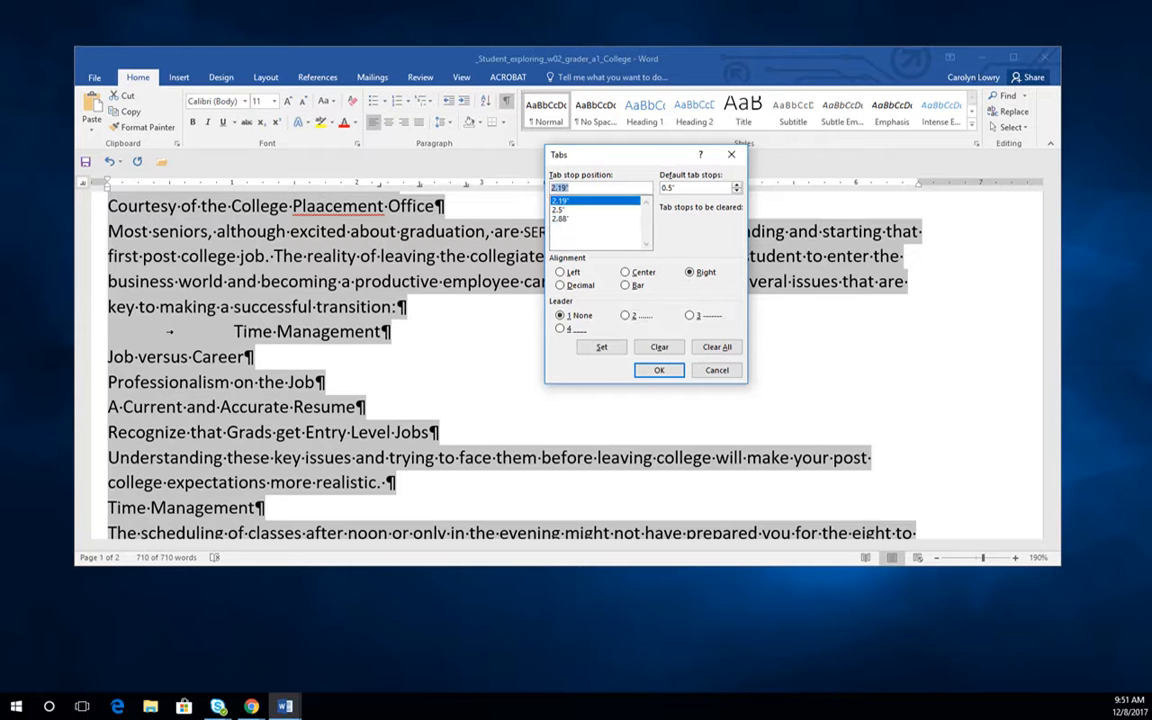
{"action": "key", "text": "Delete"}
{"action": "left_click", "coordinate": [561, 201]}
{"action": "left_click", "coordinate": [561, 219]}
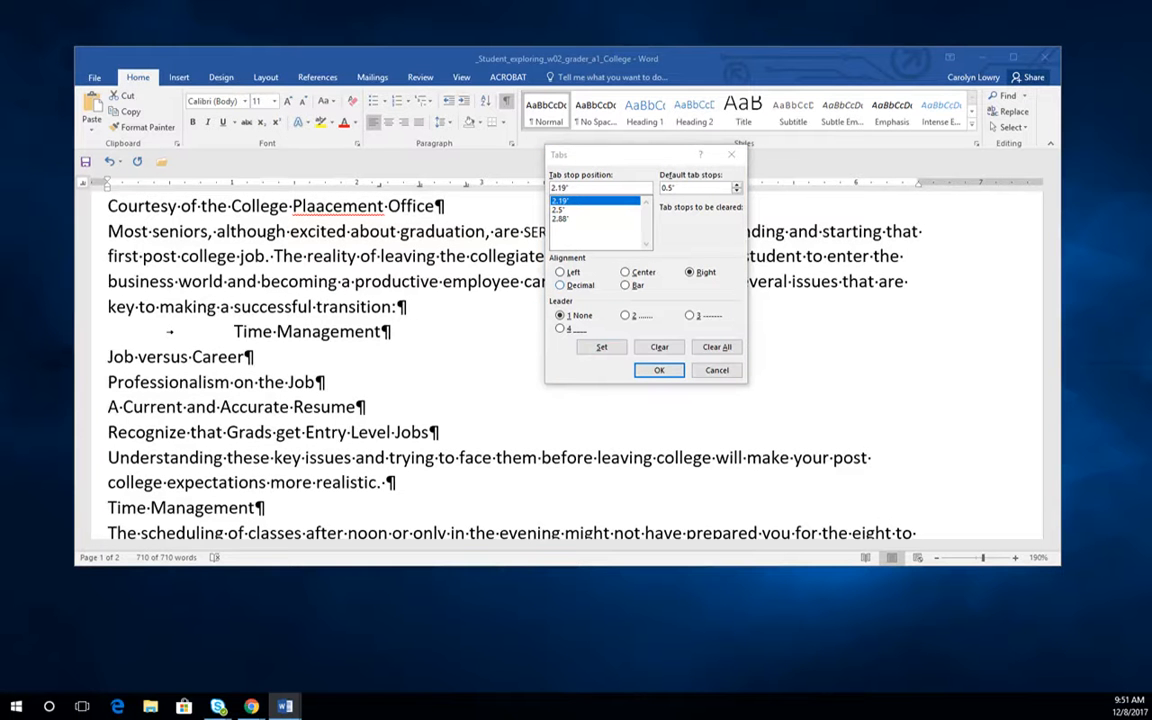
Step: Clear all tab stops from the document and remove the tab character before the first "Time Management" line
{"action": "left_click", "coordinate": [659, 347]}
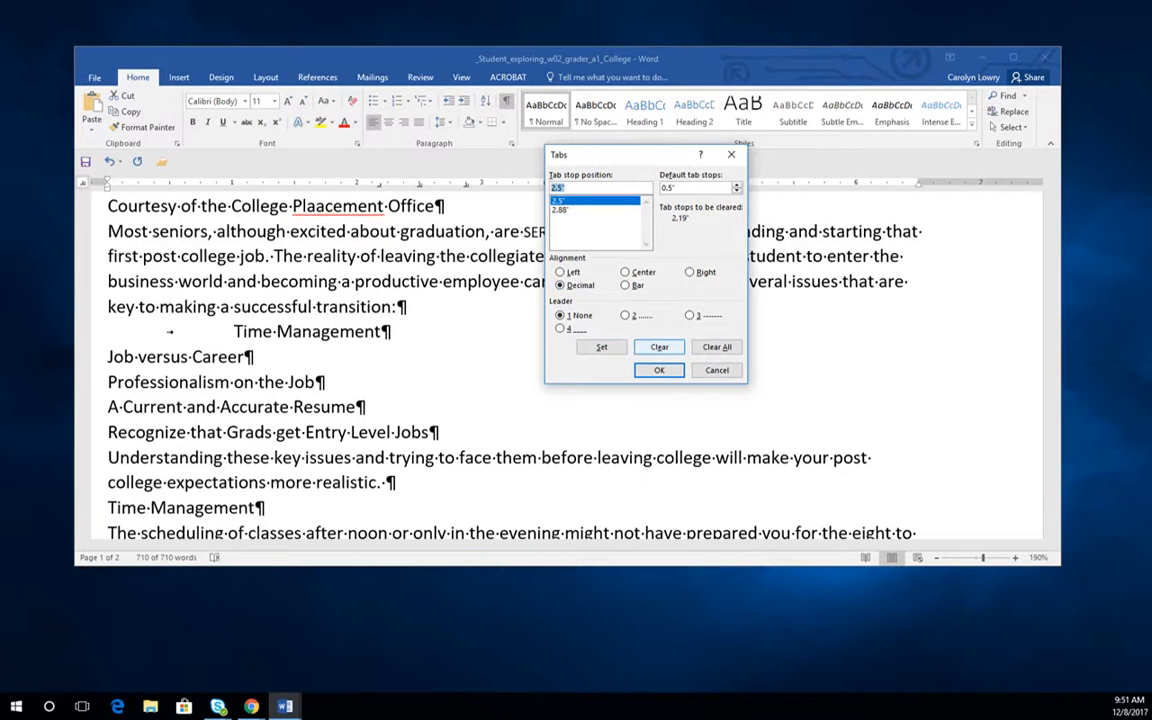
{"action": "left_click", "coordinate": [717, 347]}
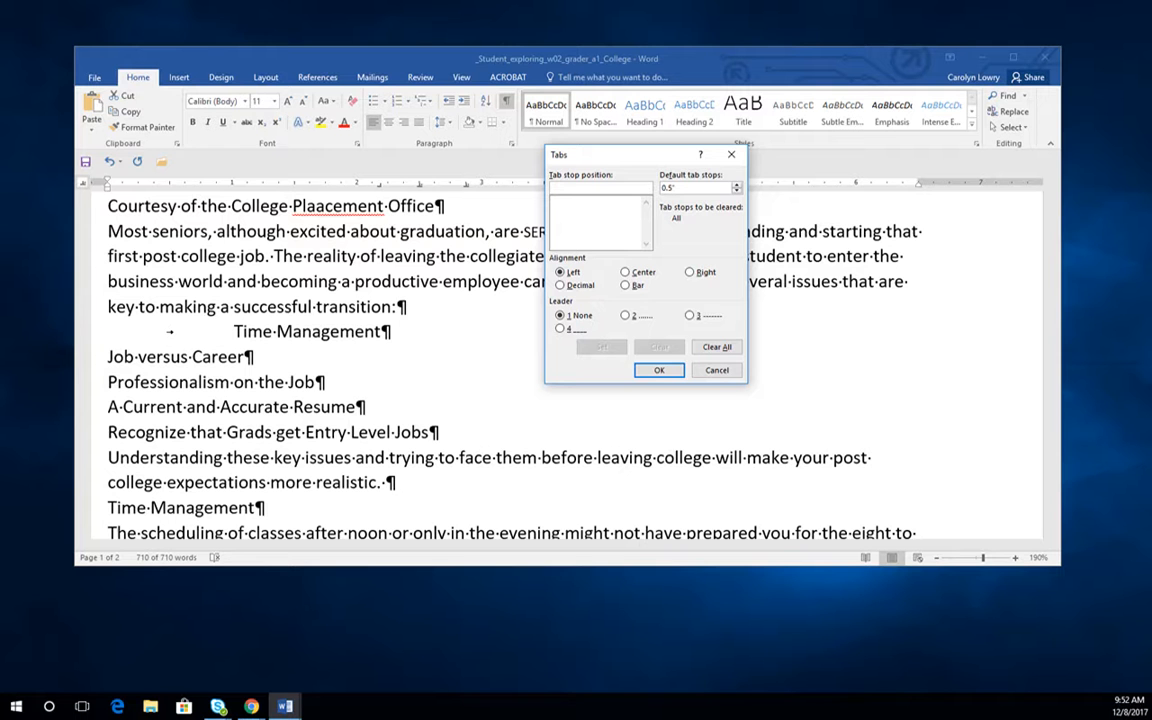
{"action": "key", "text": "Return"}
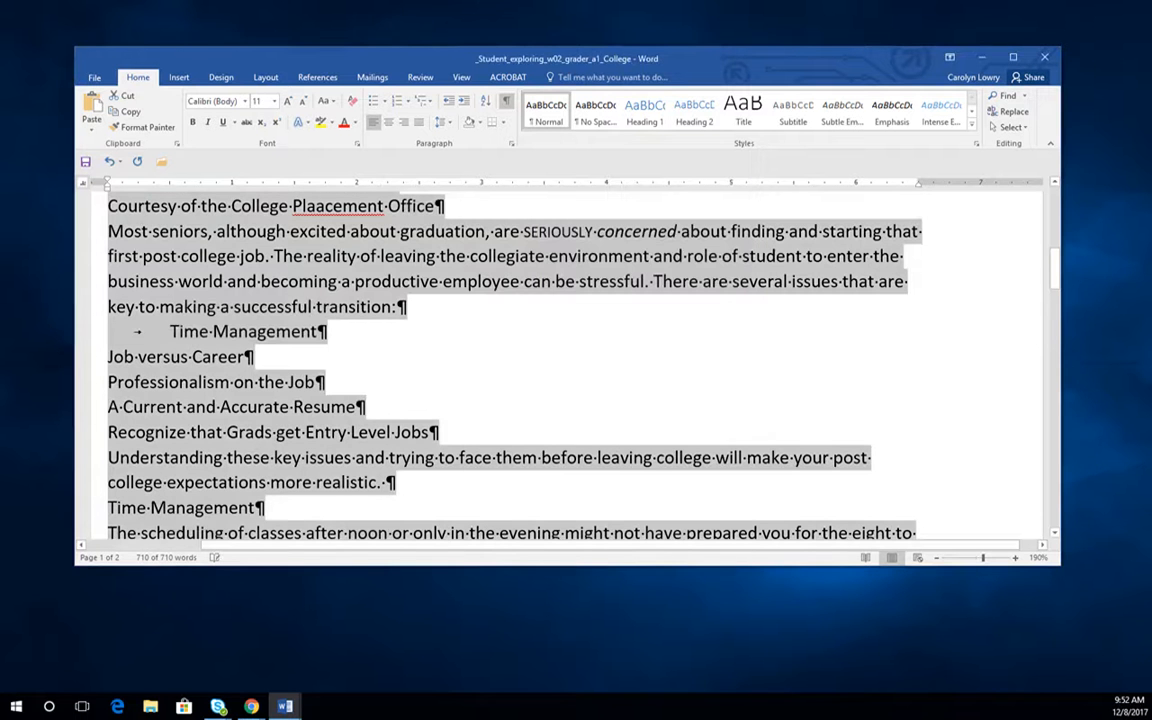
{"action": "left_click", "coordinate": [170, 331]}
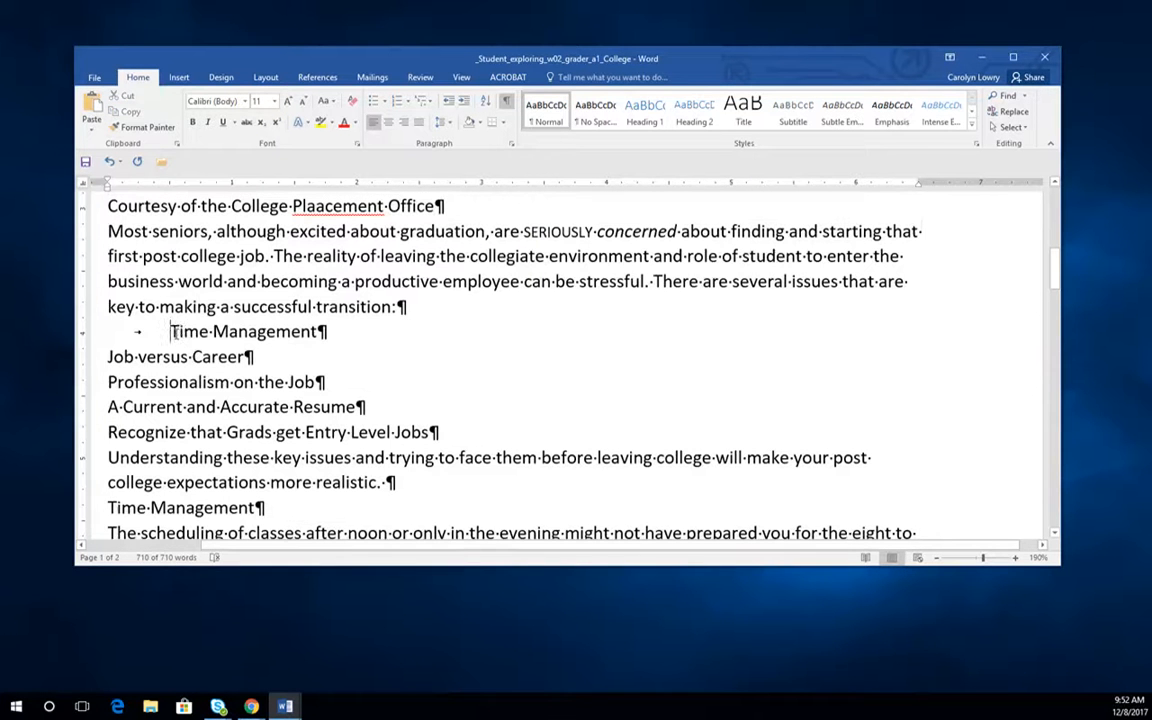
{"action": "key", "text": "BackSpace"}
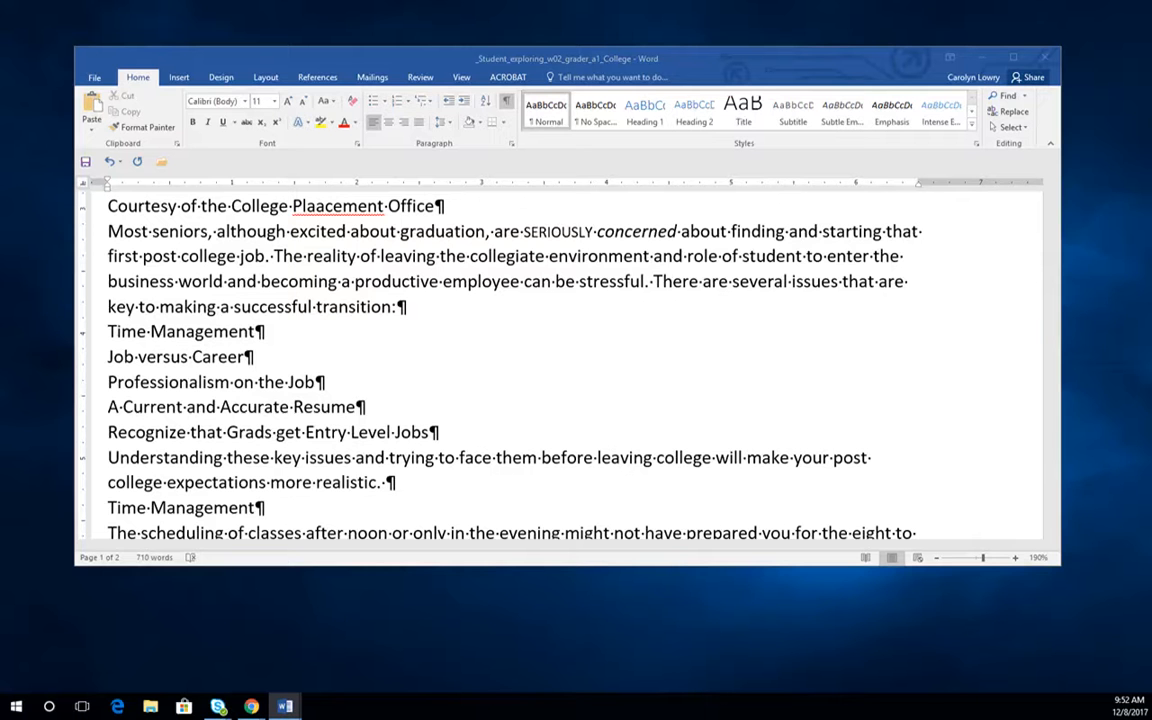
Step: Make the five topic lines from "Time Management" to "Recognize that Grads get Entry Level Jobs" a bulleted list, trying numbering before returning to round bullets
{"action": "left_click_drag", "start_coordinate": [108, 331], "coordinate": [414, 438]}
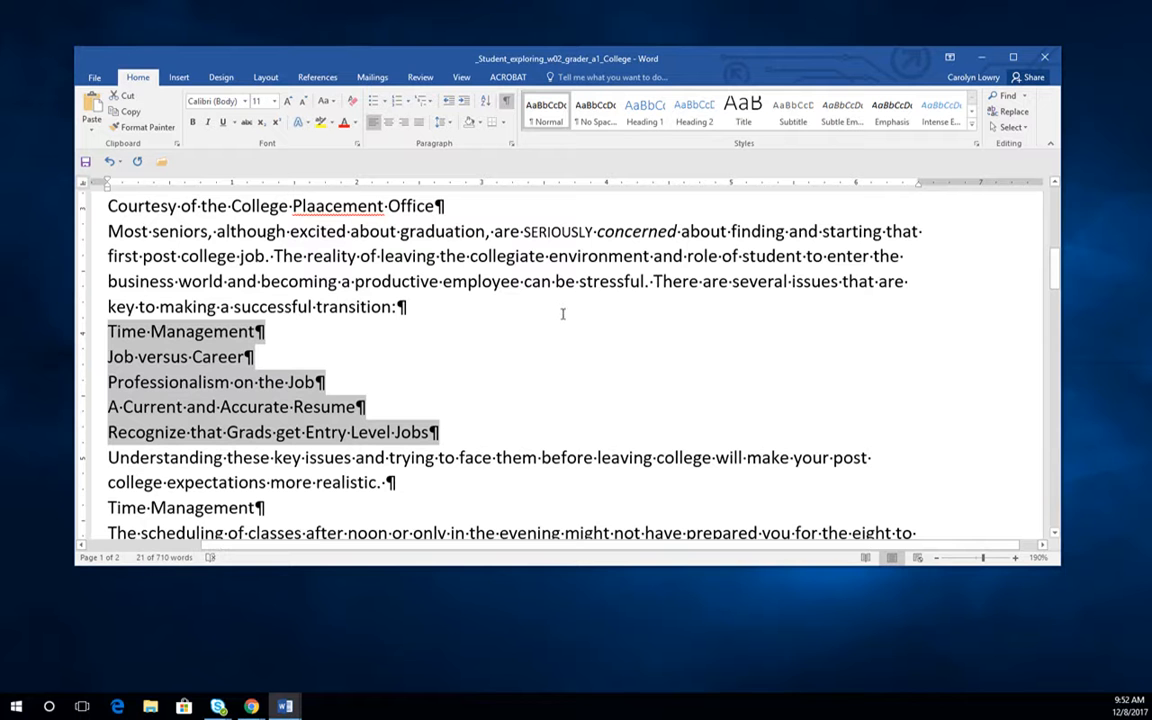
{"action": "left_click", "coordinate": [374, 101]}
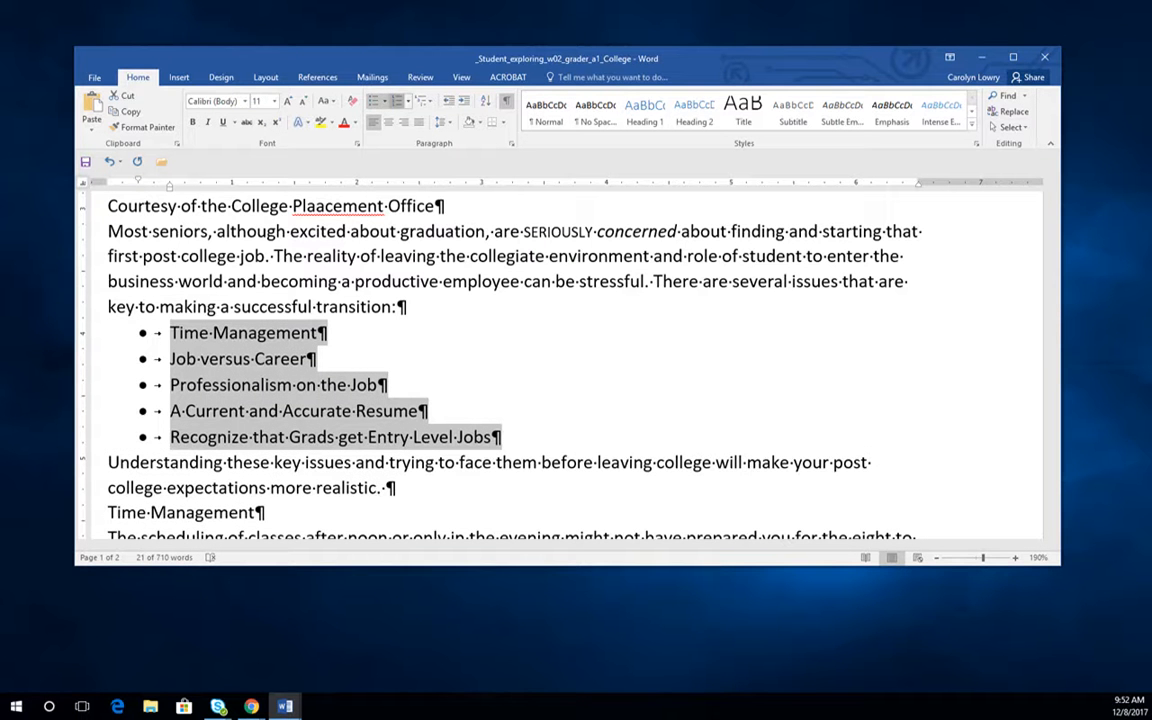
{"action": "left_click", "coordinate": [398, 101]}
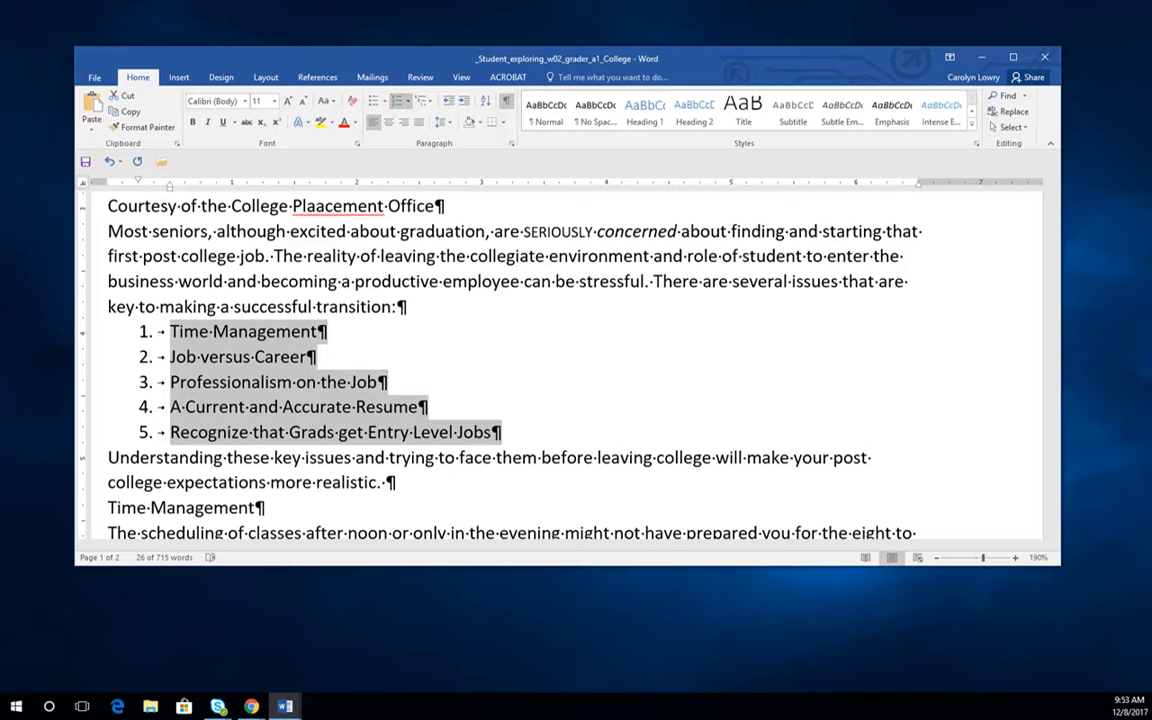
{"action": "left_click", "coordinate": [374, 101]}
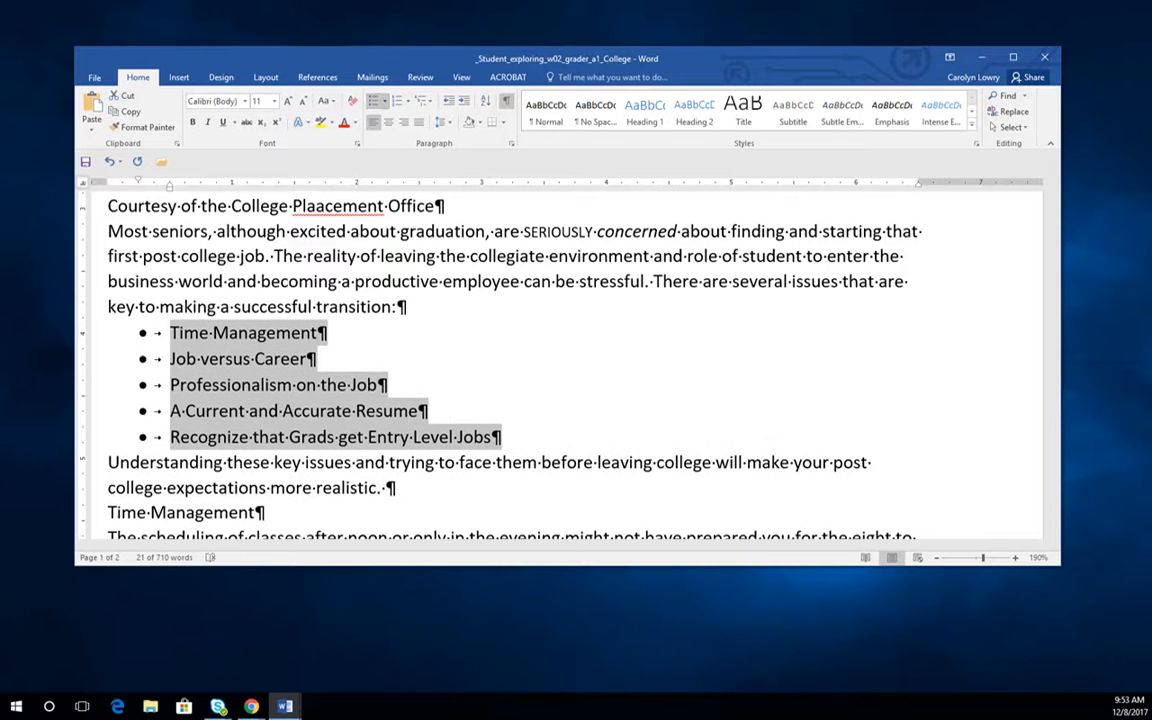
Step: Change the topic list's bullets to the four-diamond symbol and define their font color as the standard light blue
{"action": "left_click", "coordinate": [383, 101]}
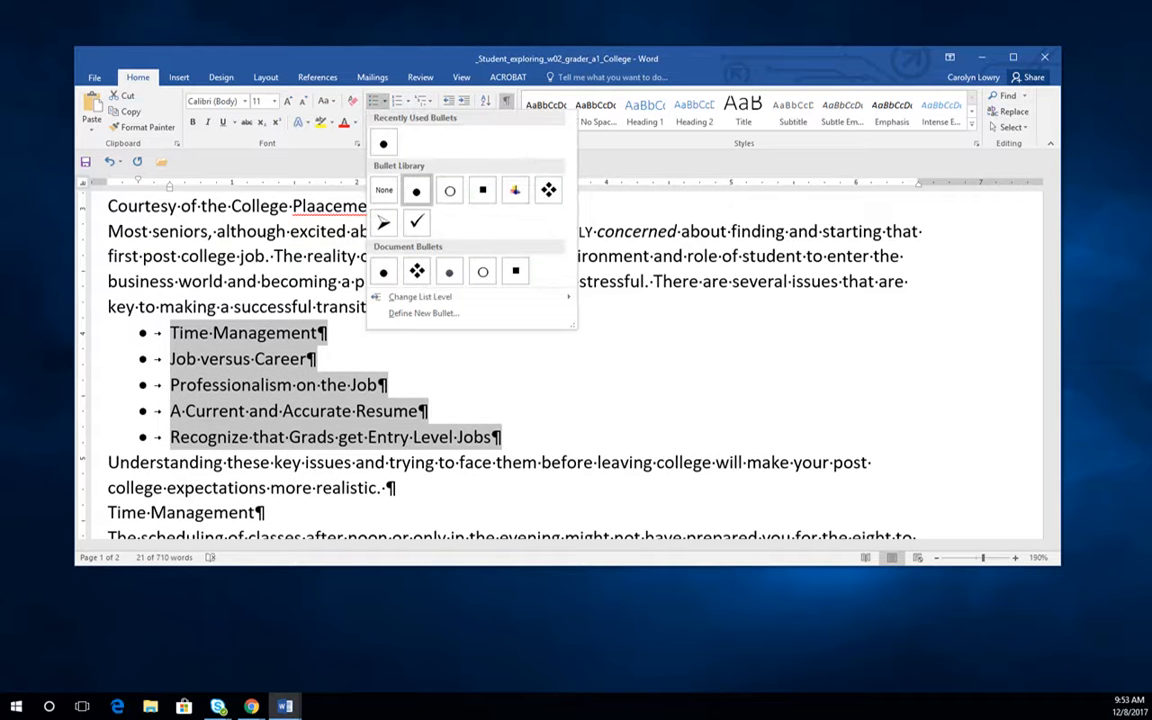
{"action": "left_click", "coordinate": [548, 190]}
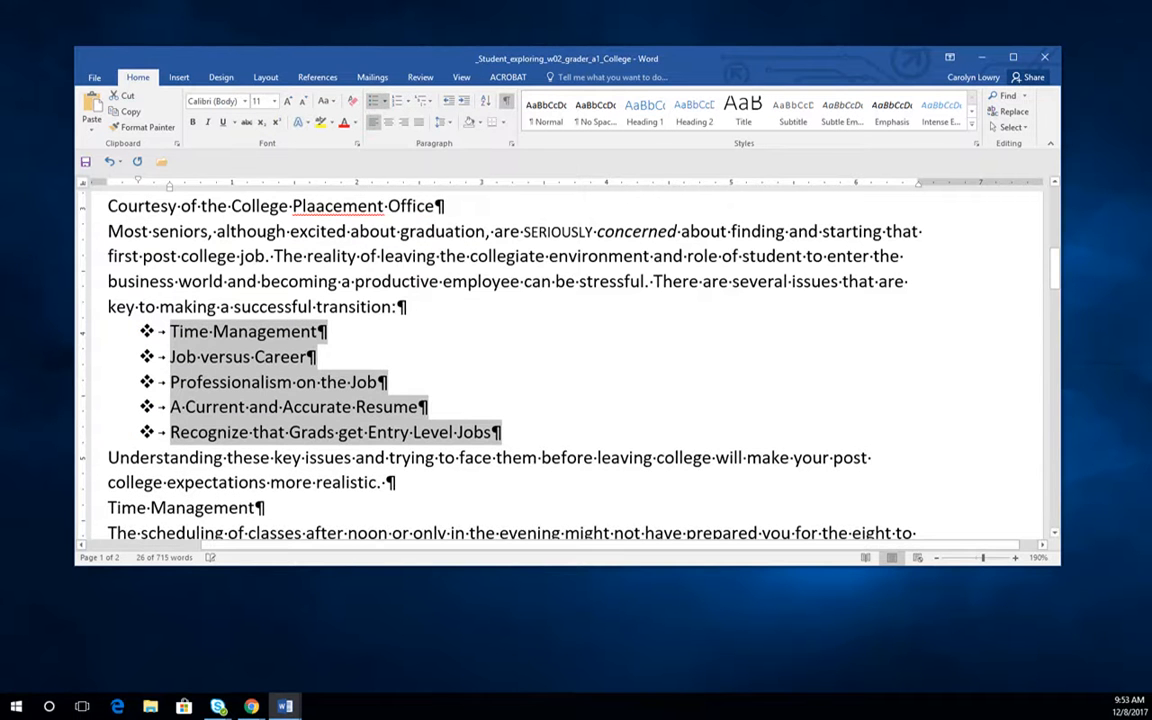
{"action": "left_click", "coordinate": [383, 101]}
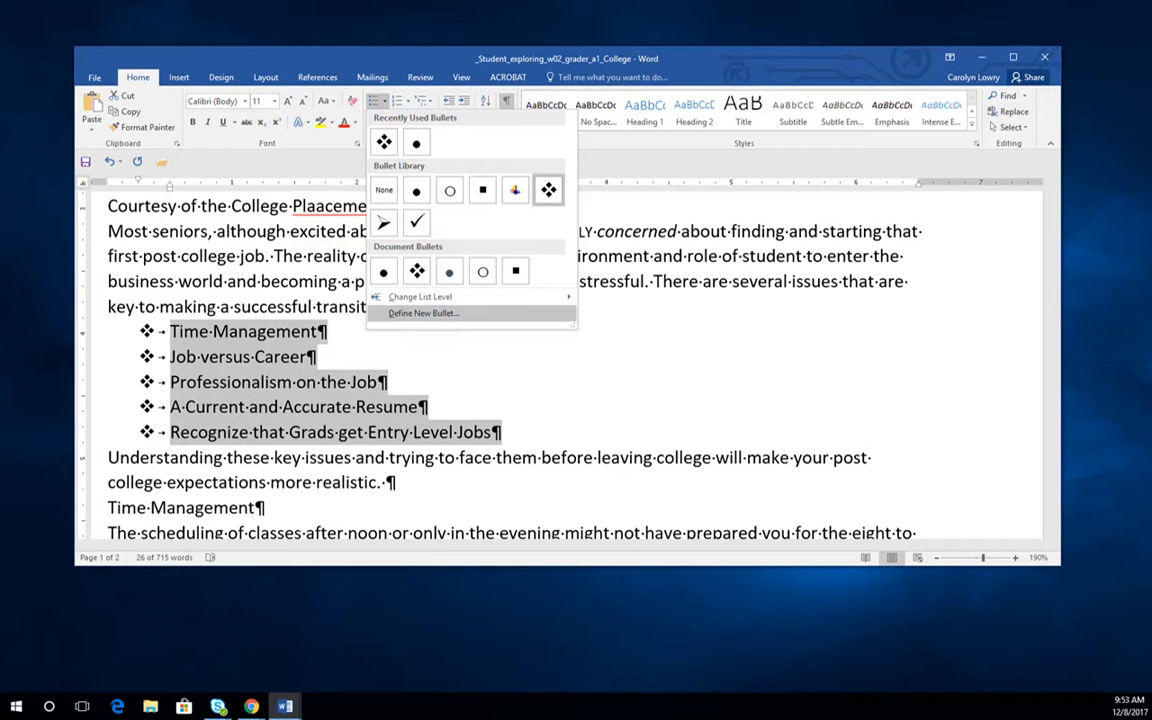
{"action": "left_click", "coordinate": [423, 313]}
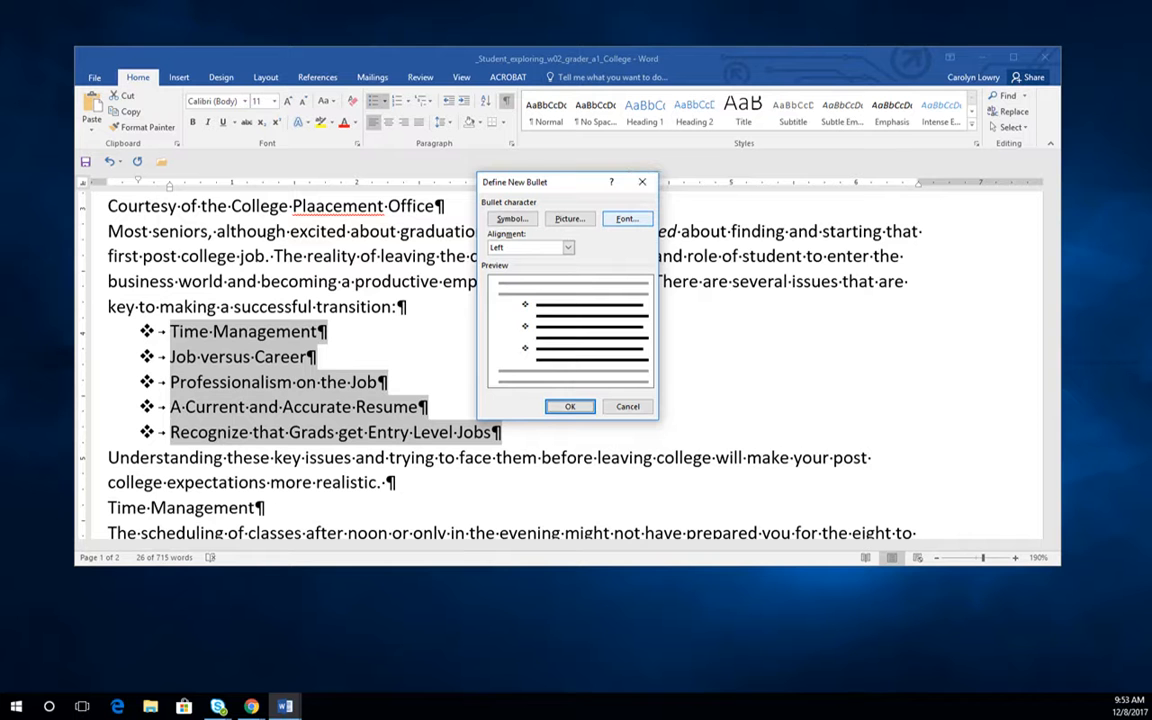
{"action": "left_click", "coordinate": [626, 218]}
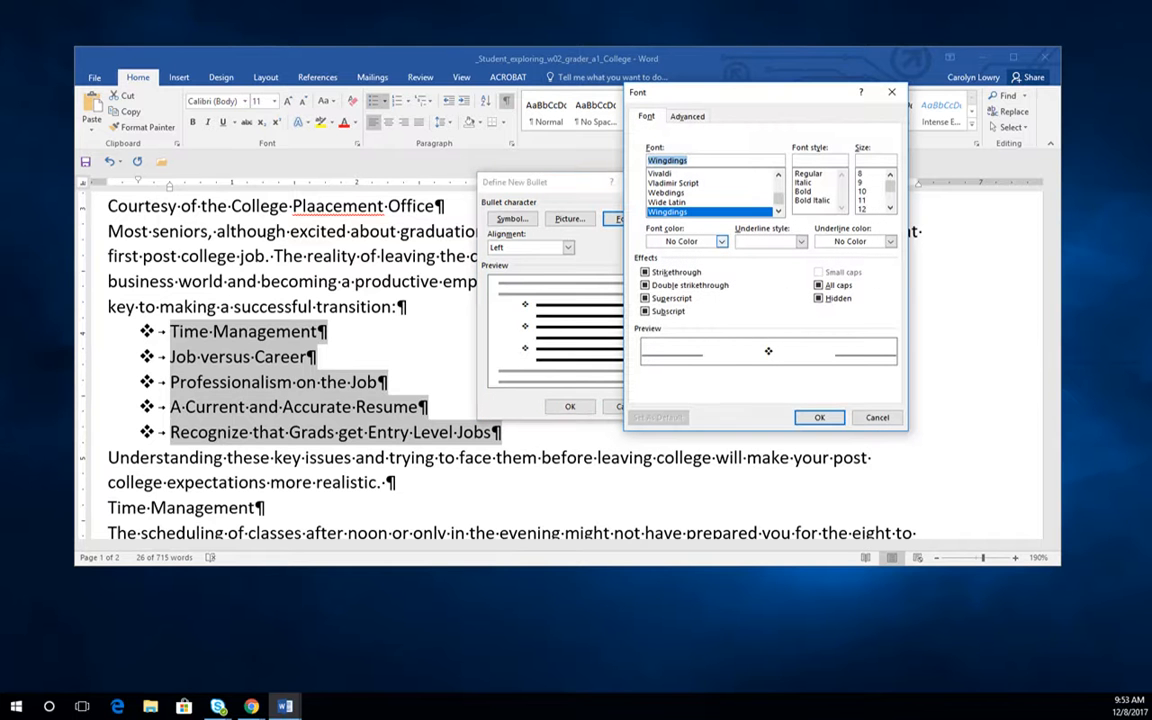
{"action": "left_click", "coordinate": [721, 241]}
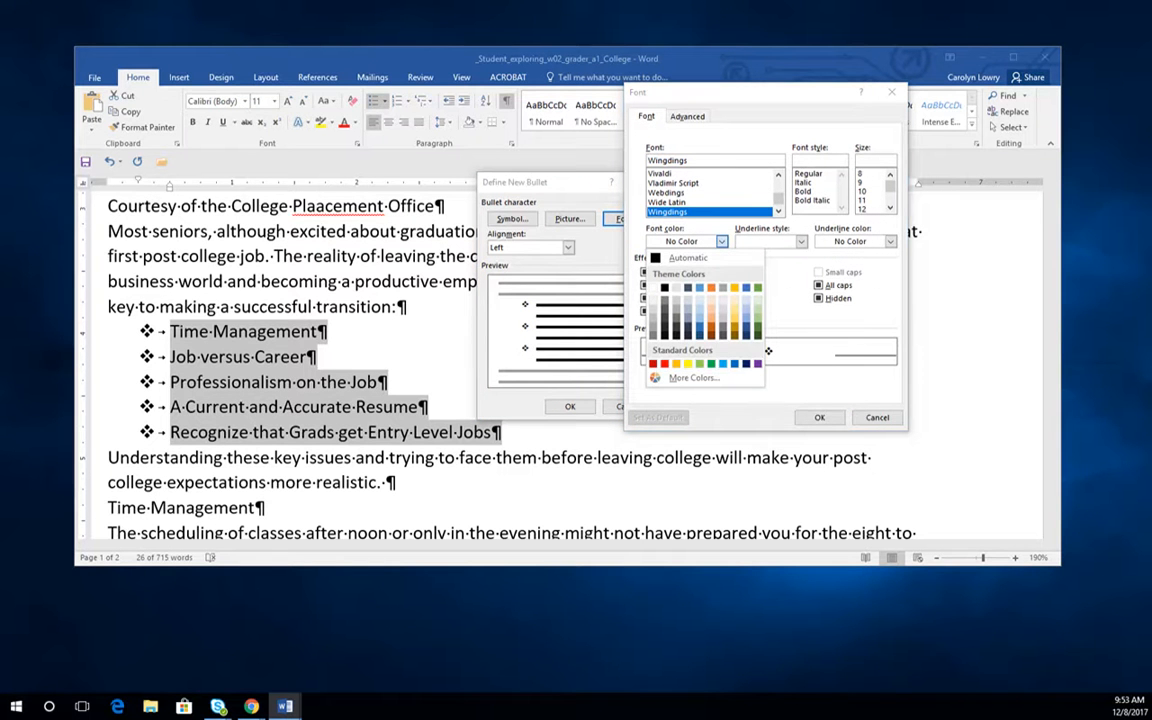
{"action": "left_click", "coordinate": [723, 363]}
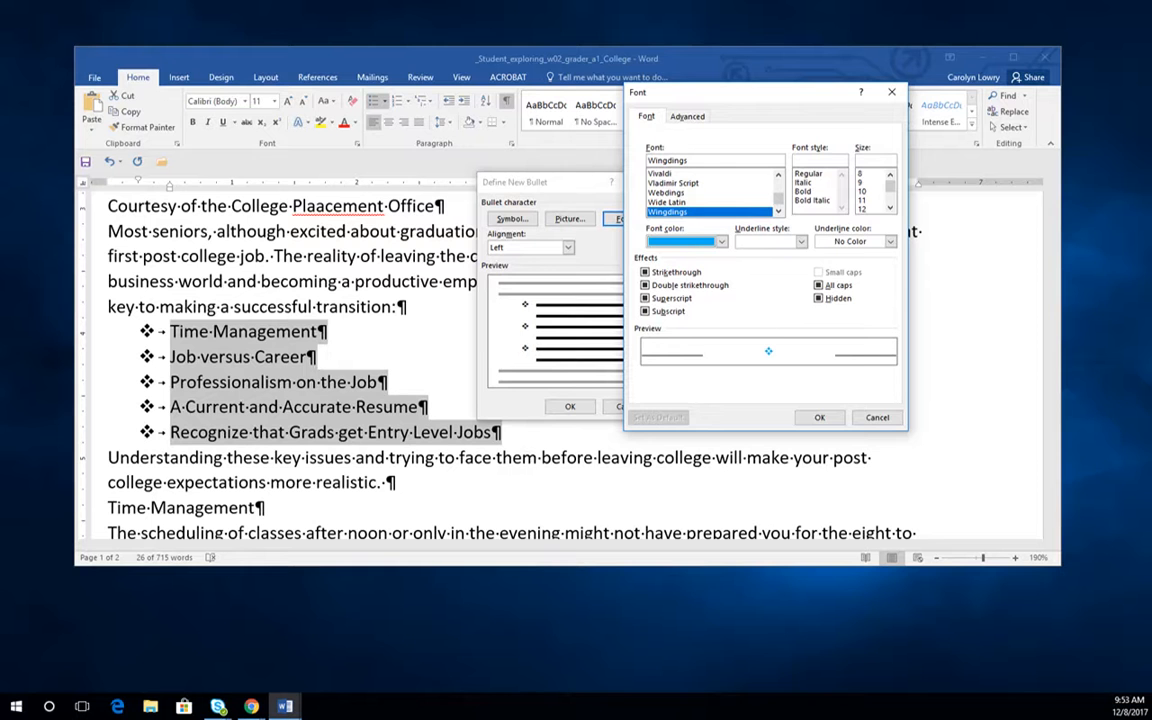
{"action": "left_click", "coordinate": [819, 418]}
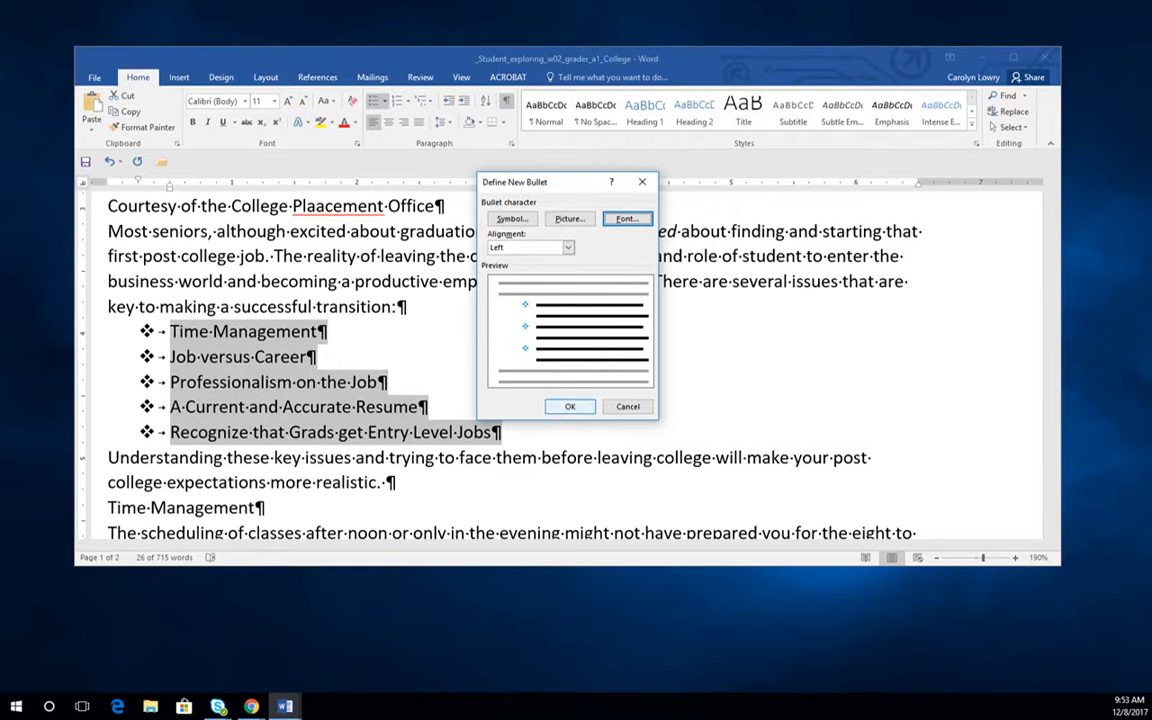
{"action": "key", "text": "Return"}
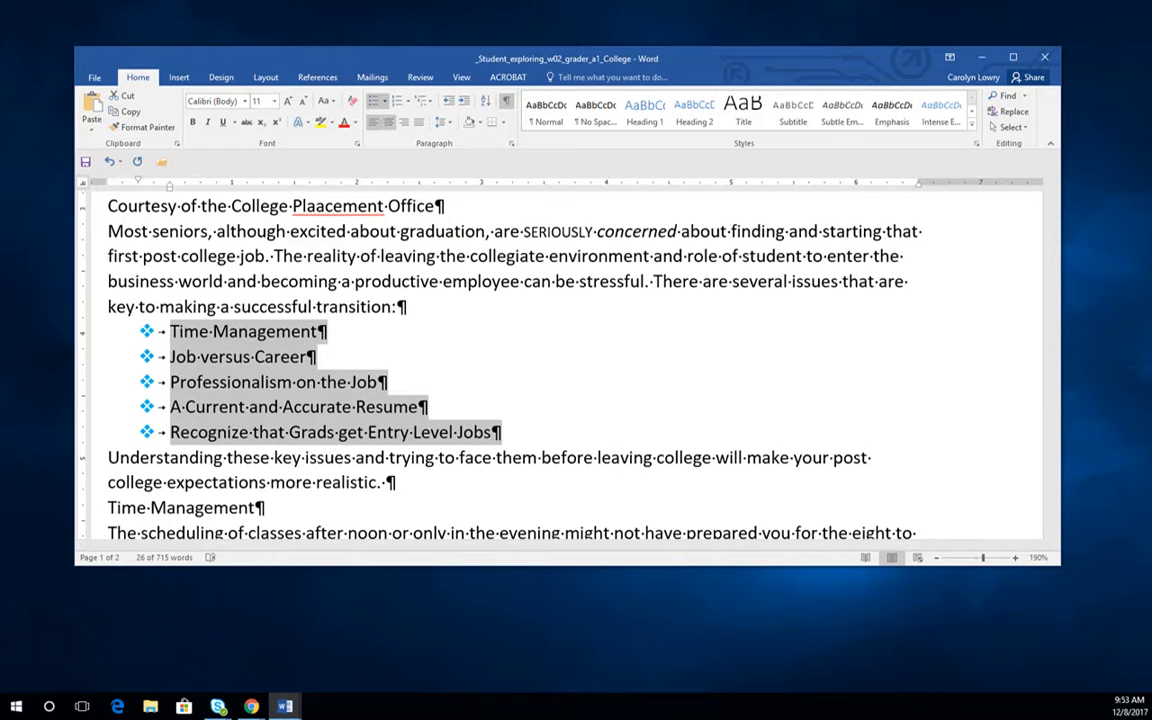
Step: Convert the five-item bulleted list to a numbered list by defining a new number format with the A, B, C style
{"action": "left_click", "coordinate": [406, 101]}
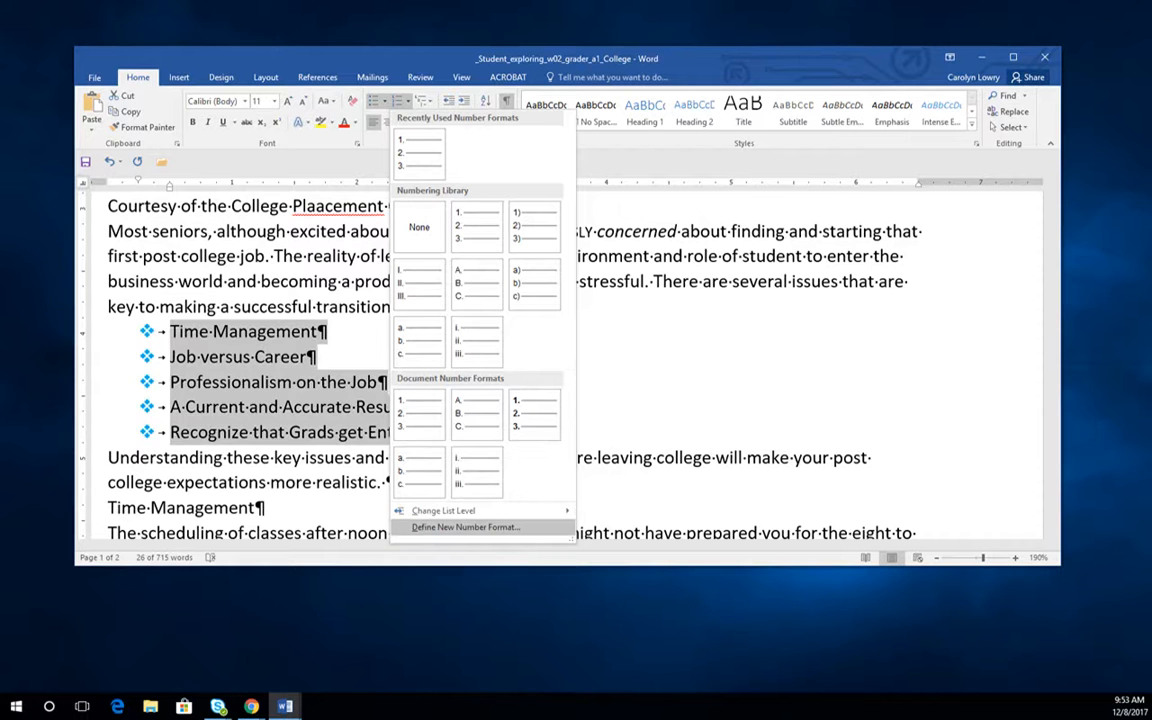
{"action": "left_click", "coordinate": [465, 527]}
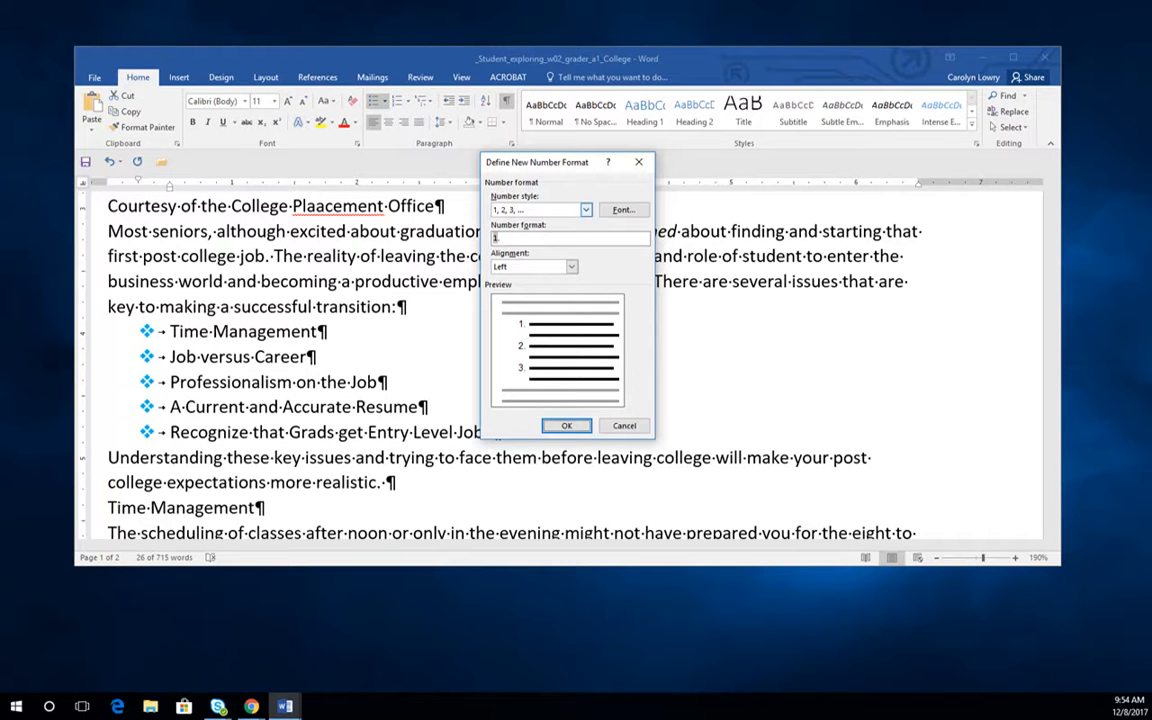
{"action": "left_click", "coordinate": [586, 210]}
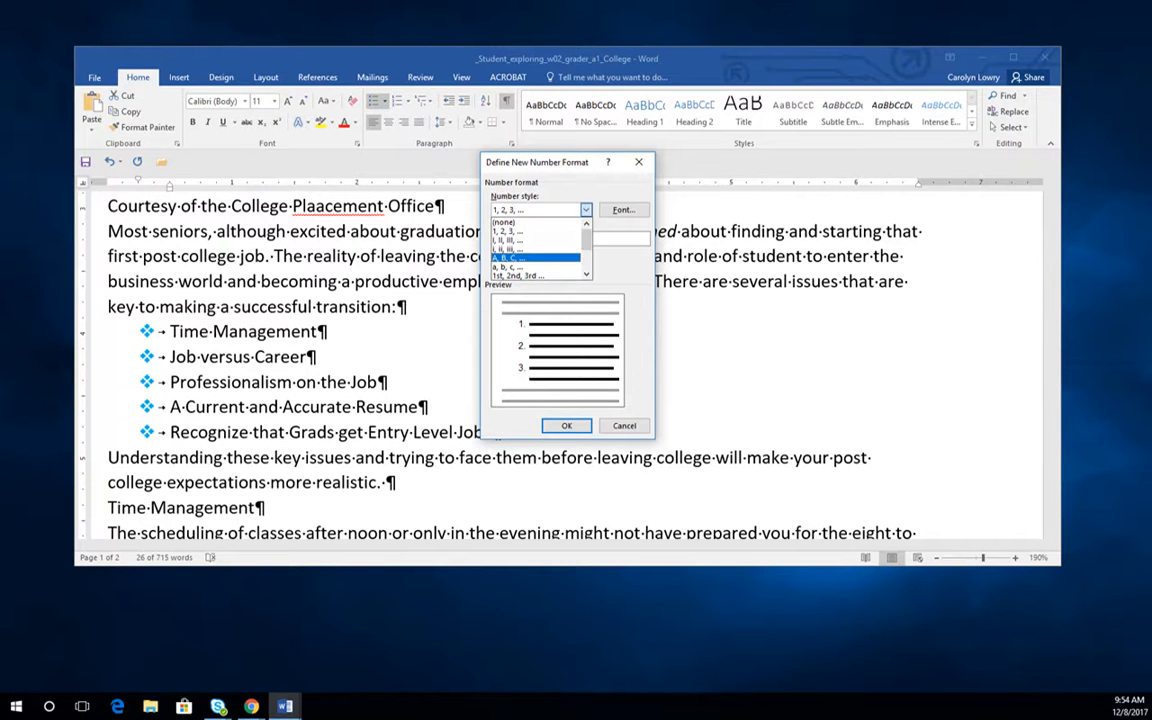
{"action": "left_click", "coordinate": [530, 250]}
{"action": "key", "text": "Return"}
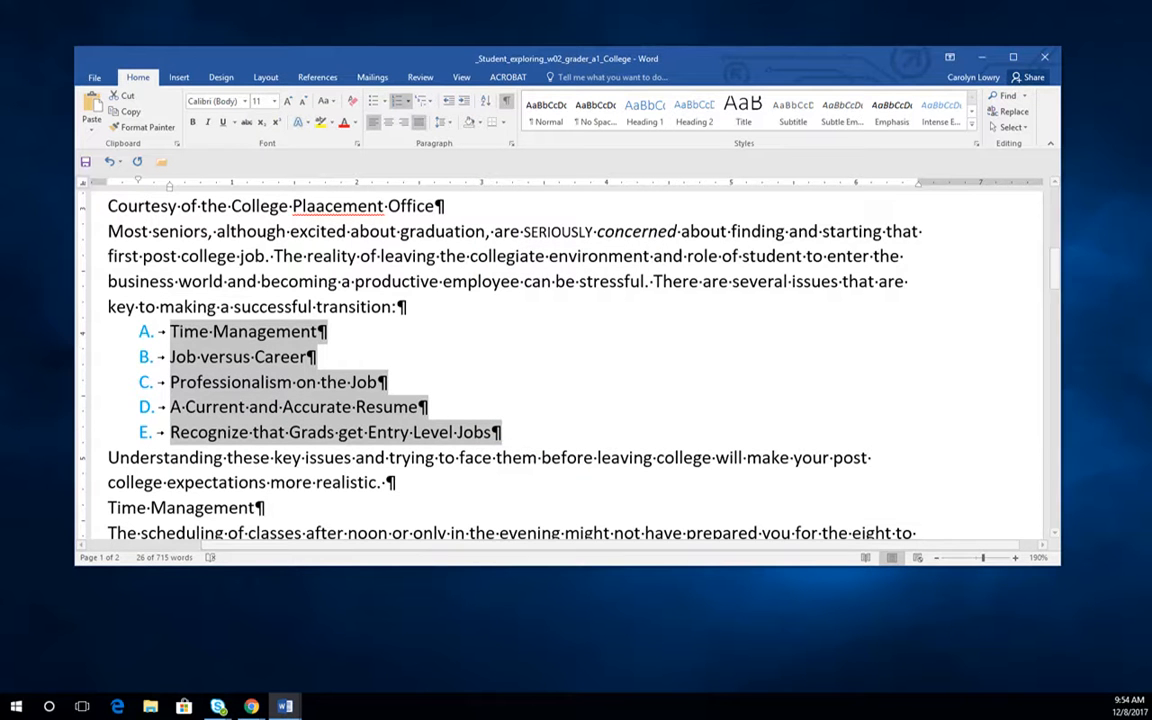
{"action": "left_click", "coordinate": [425, 101]}
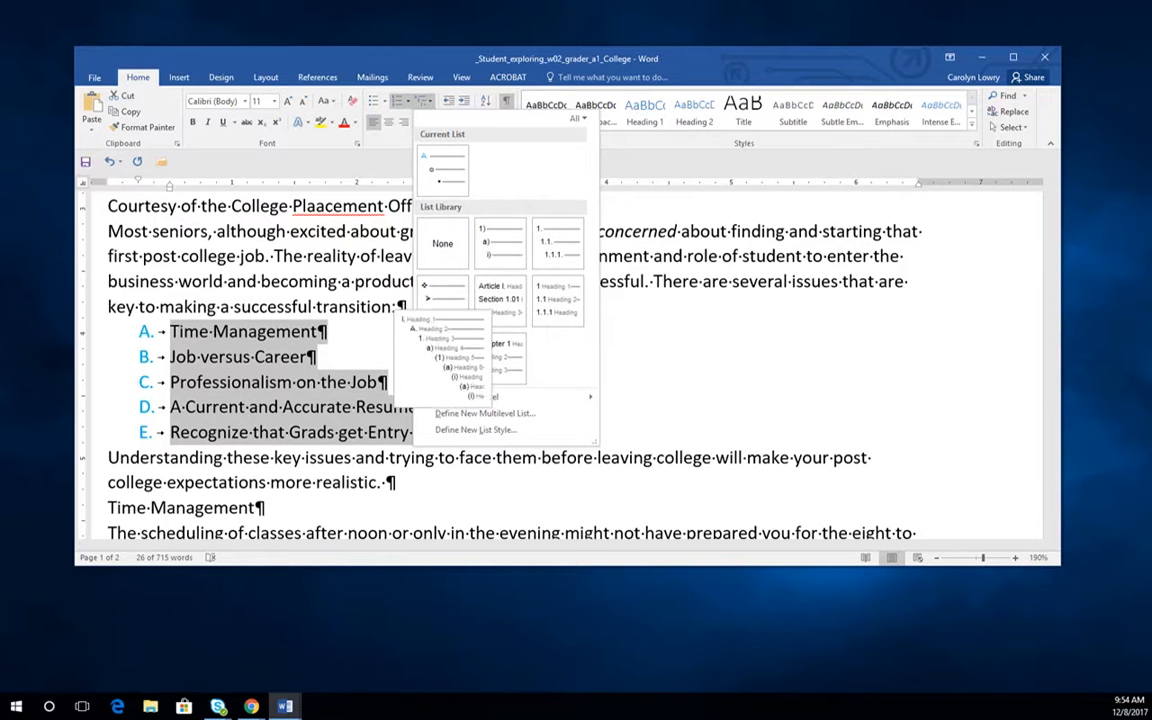
{"action": "mouse_move", "coordinate": [470, 397]}
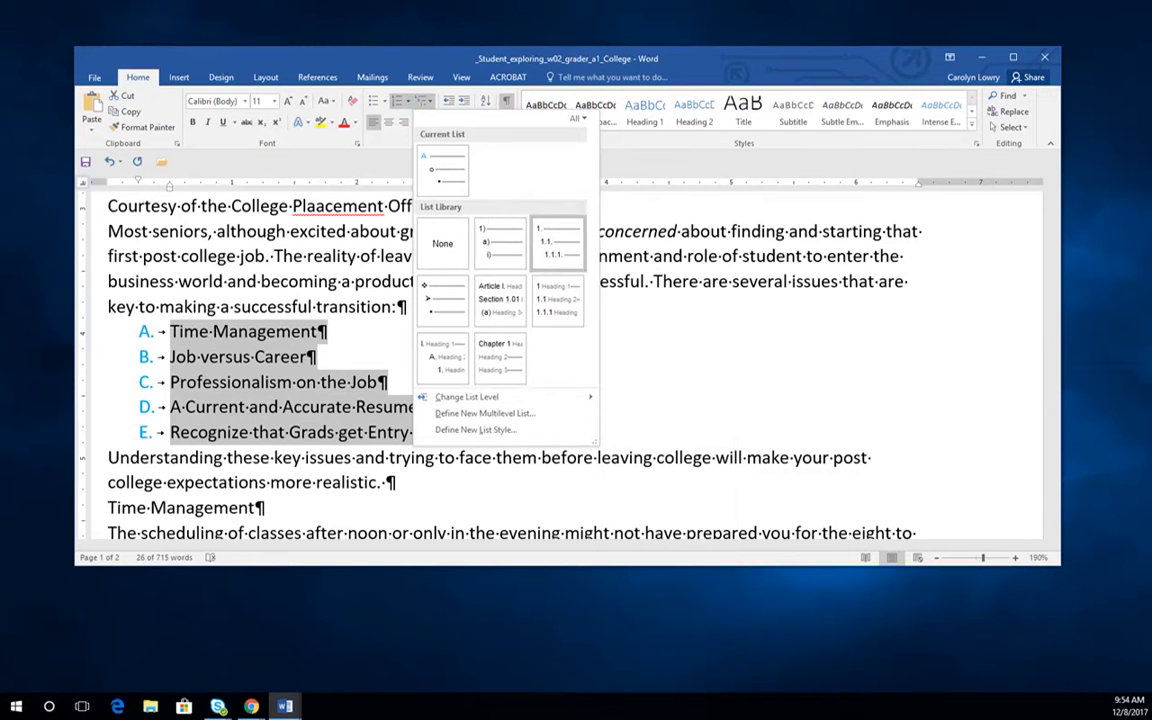
{"action": "key", "text": "Escape"}
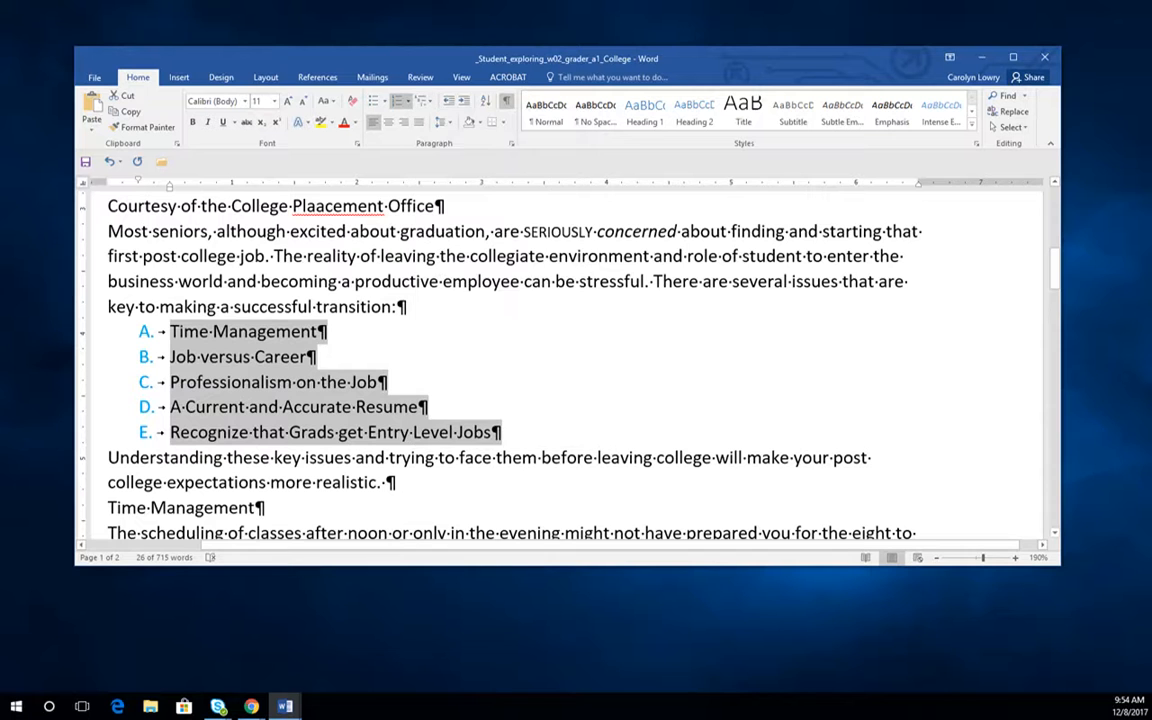
Step: Demote the "Job versus Career" item to the second list level under "Time Management"
{"action": "left_click", "coordinate": [171, 357]}
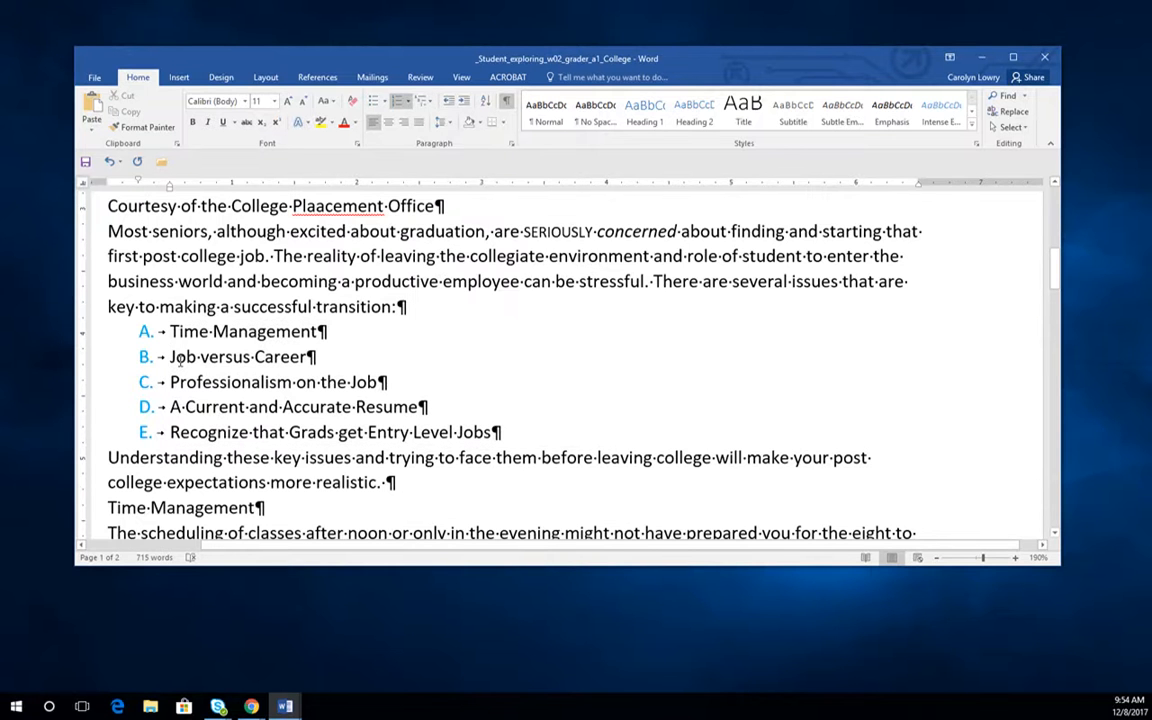
{"action": "key", "text": "Tab"}
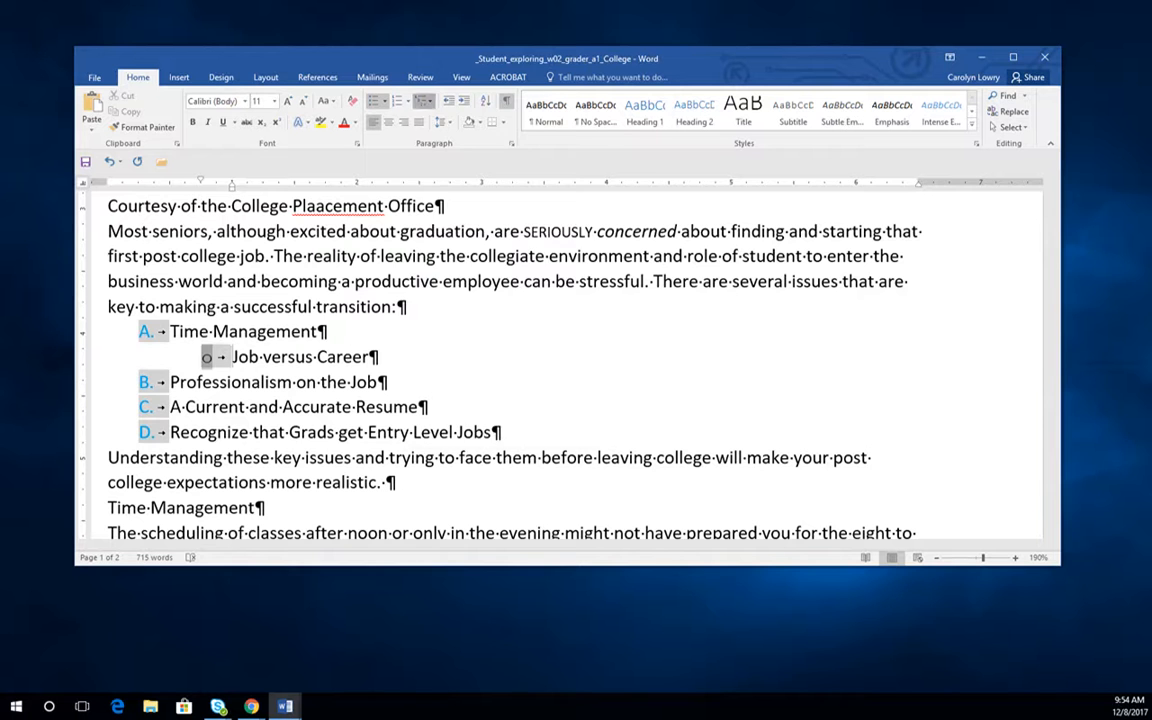
{"action": "left_click", "coordinate": [427, 100]}
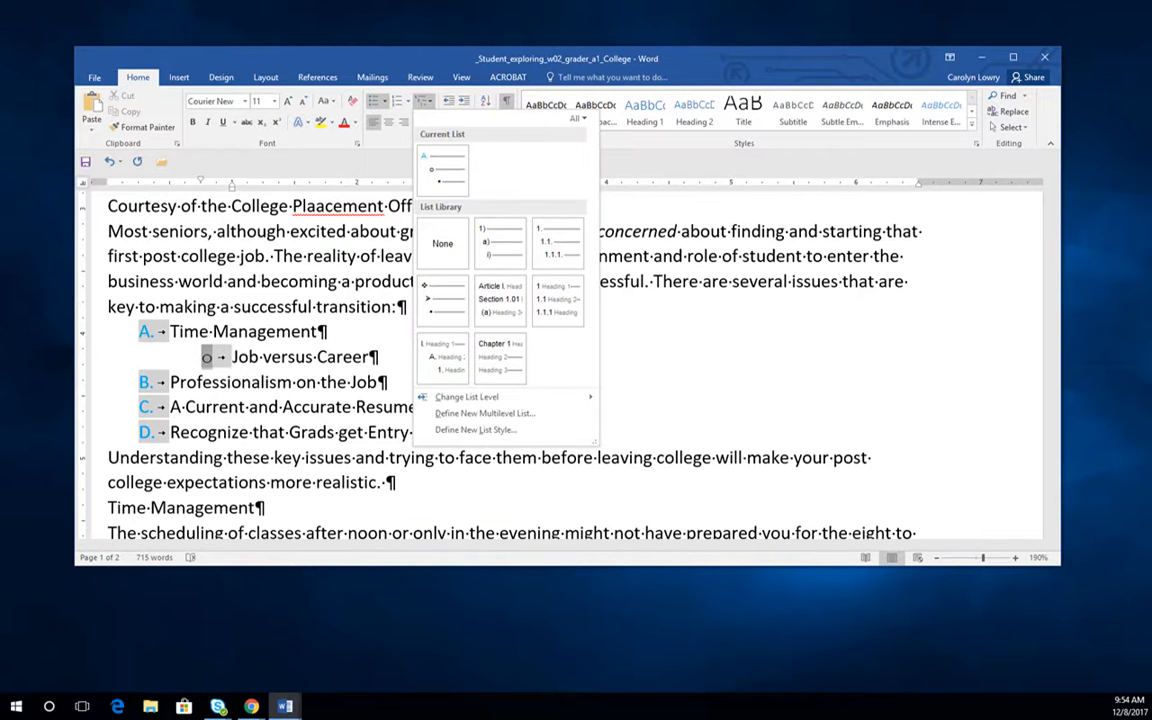
{"action": "left_click", "coordinate": [704, 324]}
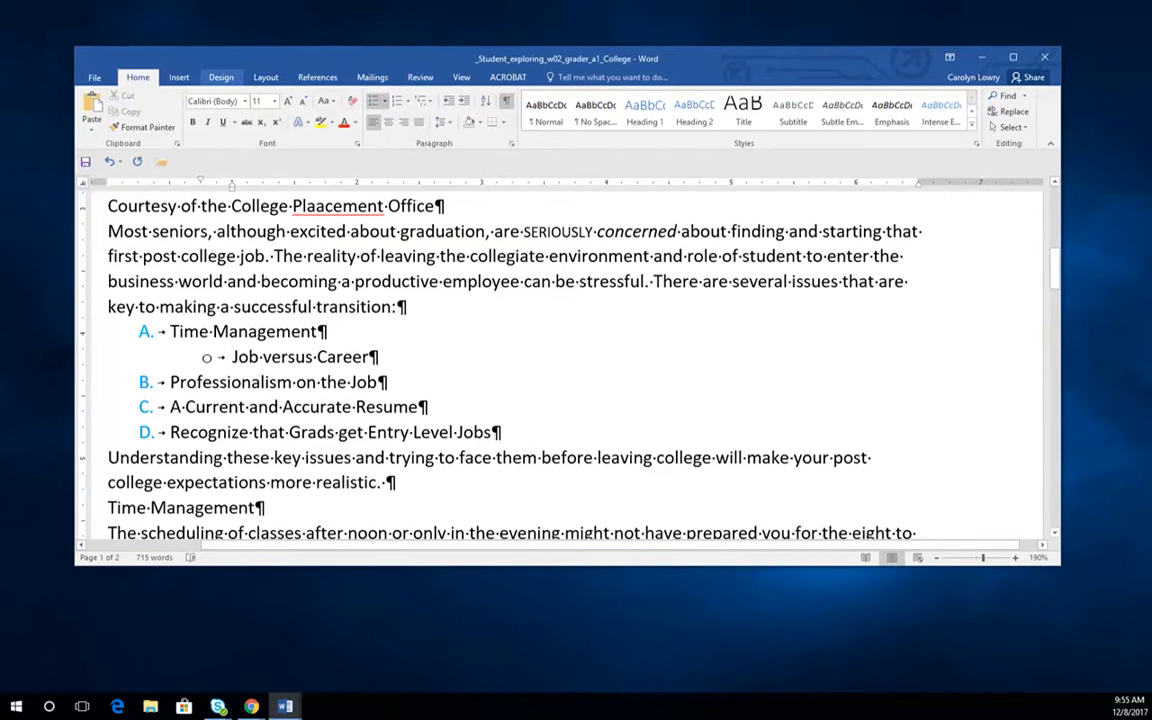
Step: Apply the Vapor Trail theme to the document
{"action": "left_click", "coordinate": [221, 77]}
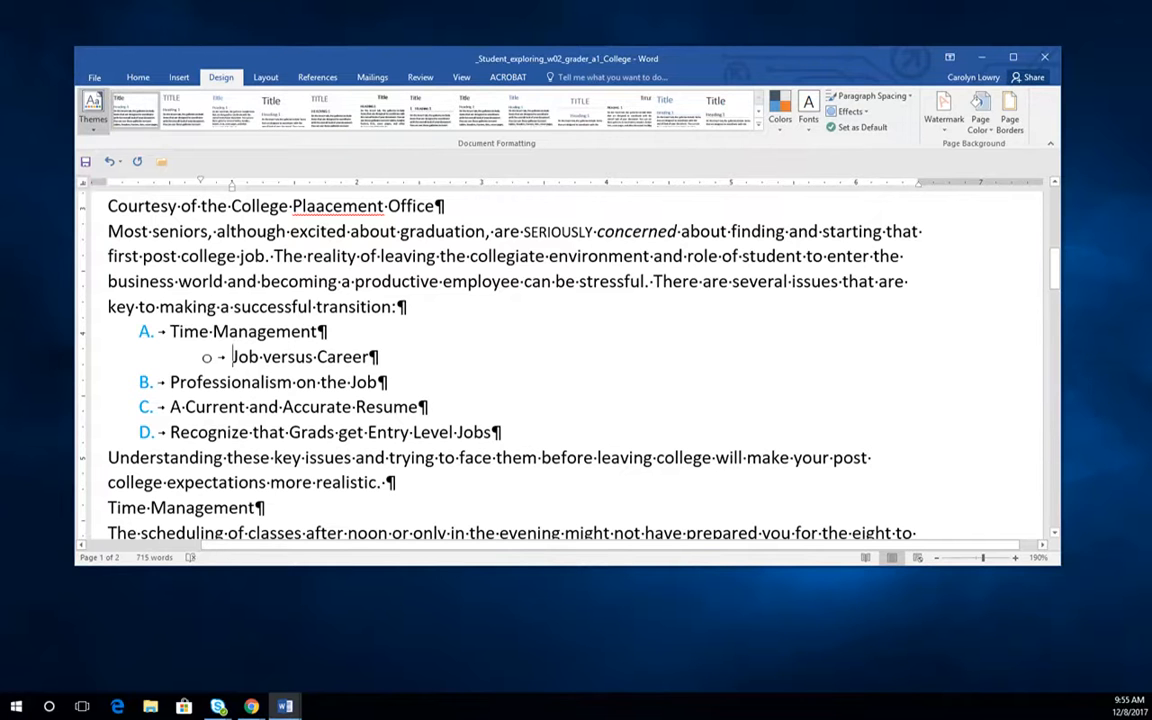
{"action": "left_click", "coordinate": [92, 108]}
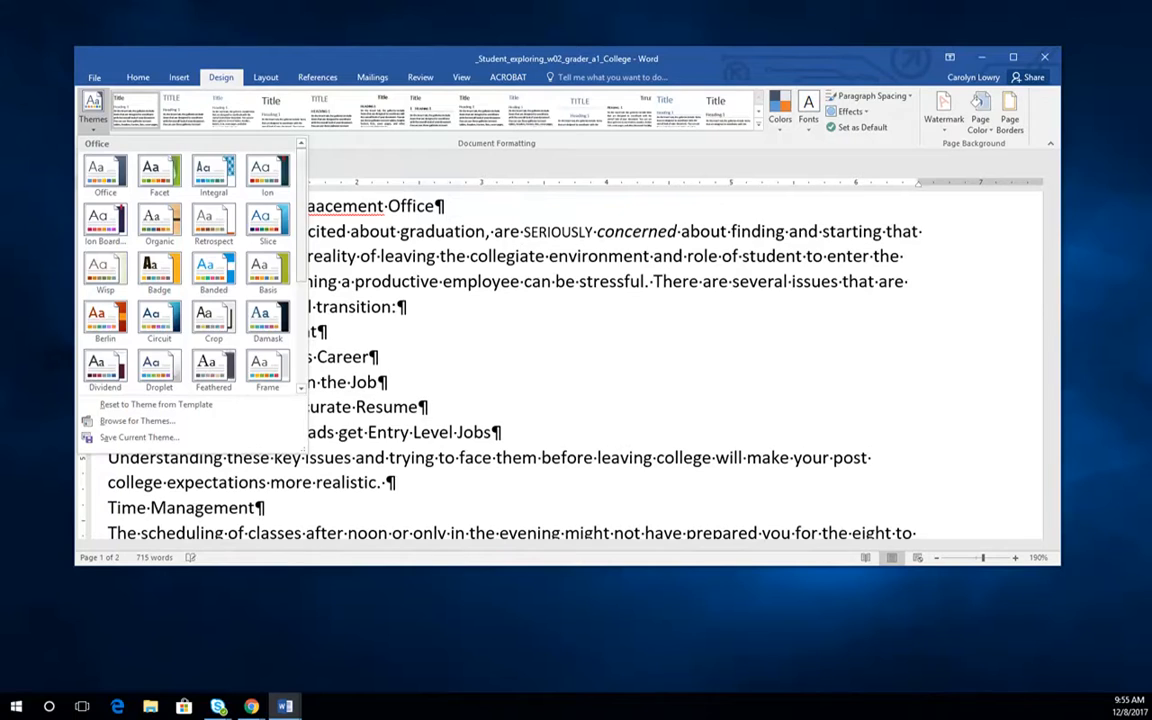
{"action": "scroll", "coordinate": [190, 265], "scroll_direction": "down", "scroll_amount": 3}
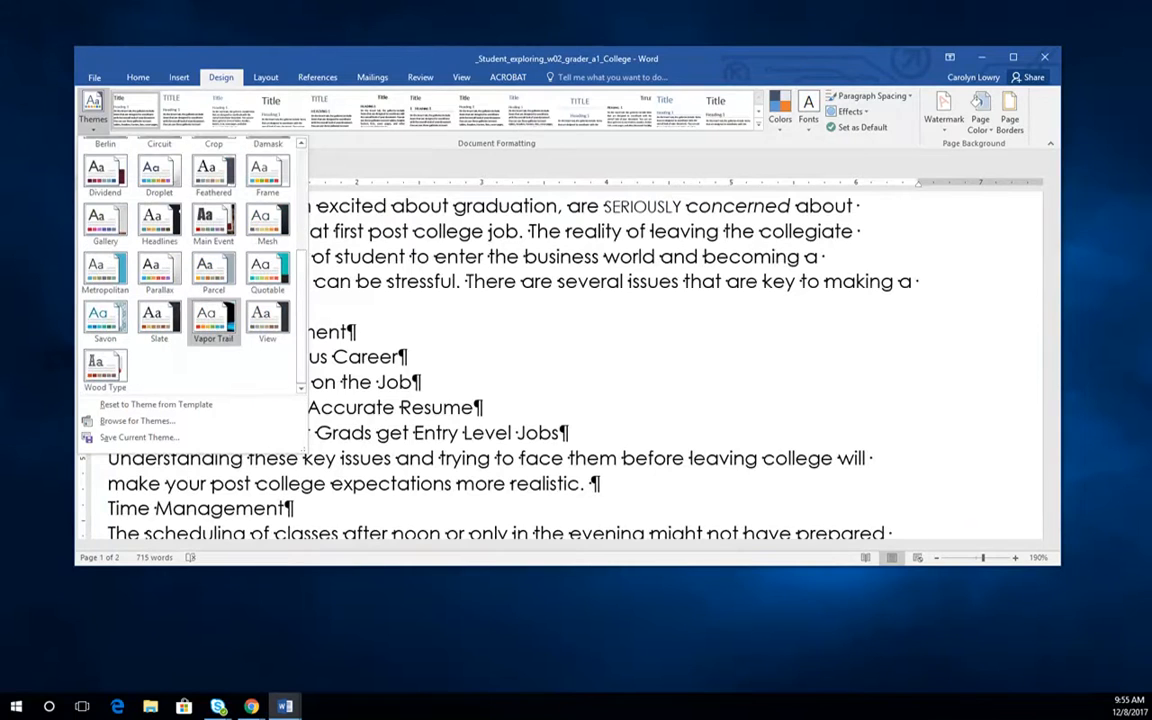
{"action": "left_click", "coordinate": [213, 318]}
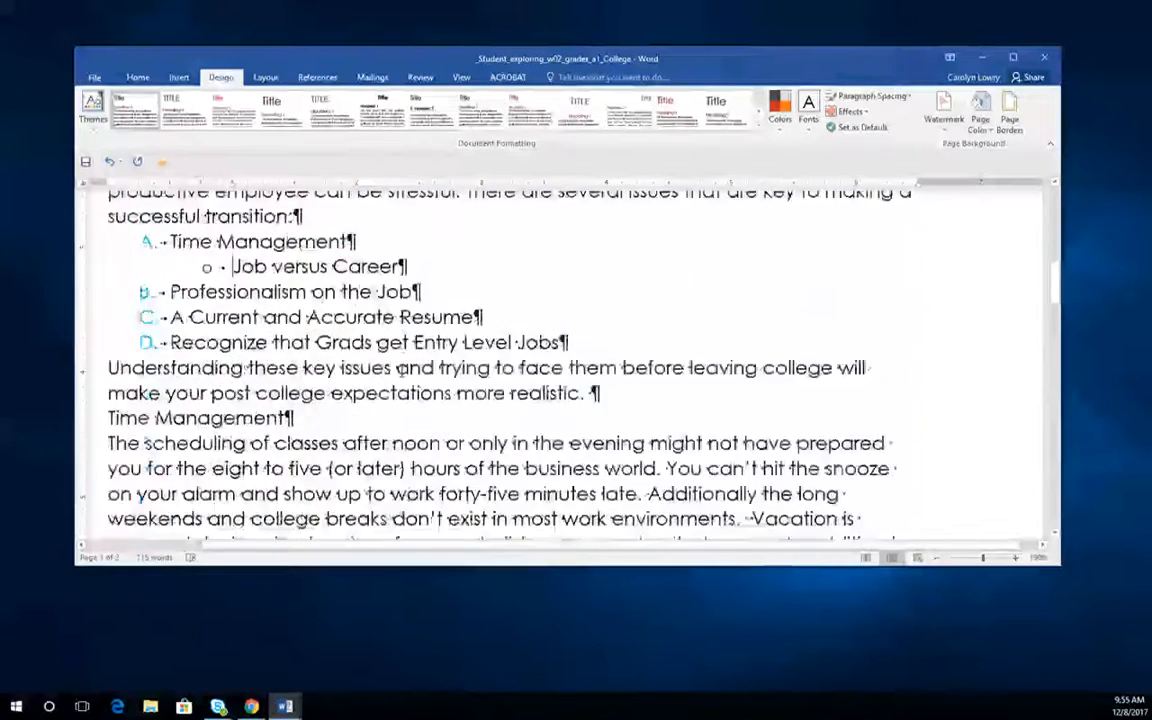
Step: Start a new style based on the "Transitioning from College to Career" line and name it "Very Imortant"
{"action": "scroll", "coordinate": [402, 370], "scroll_direction": "down", "scroll_amount": 3}
{"action": "scroll", "coordinate": [291, 338], "scroll_direction": "up", "scroll_amount": 3}
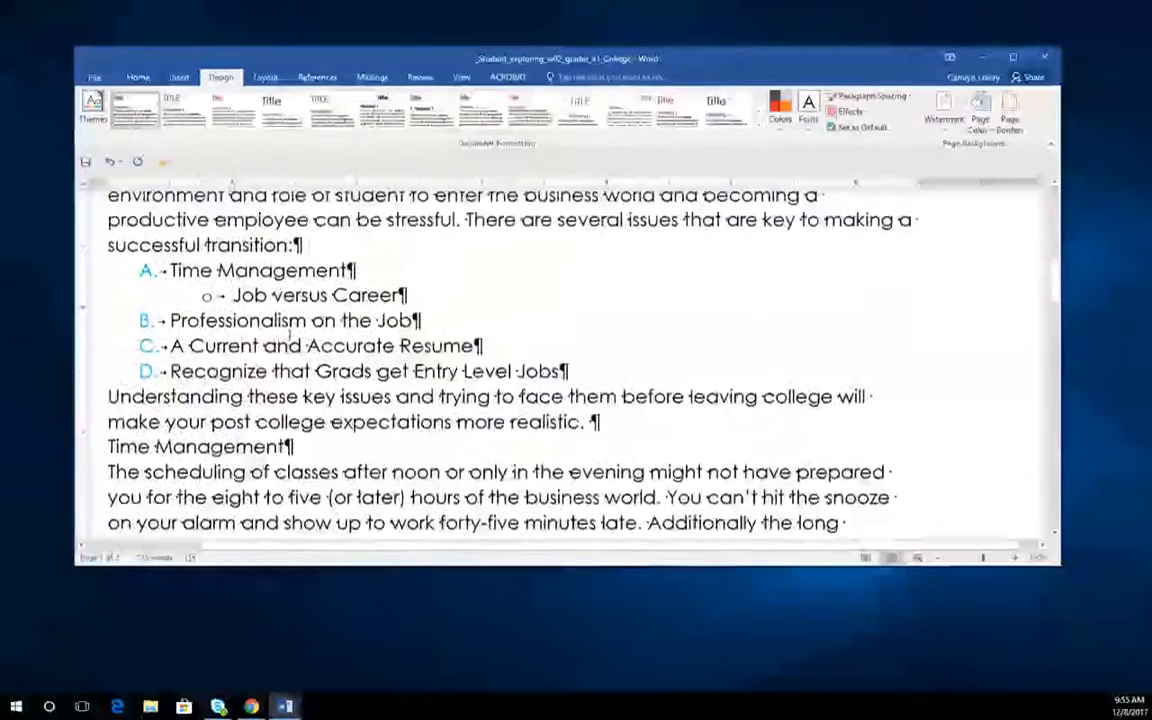
{"action": "scroll", "coordinate": [289, 335], "scroll_direction": "up", "scroll_amount": 3}
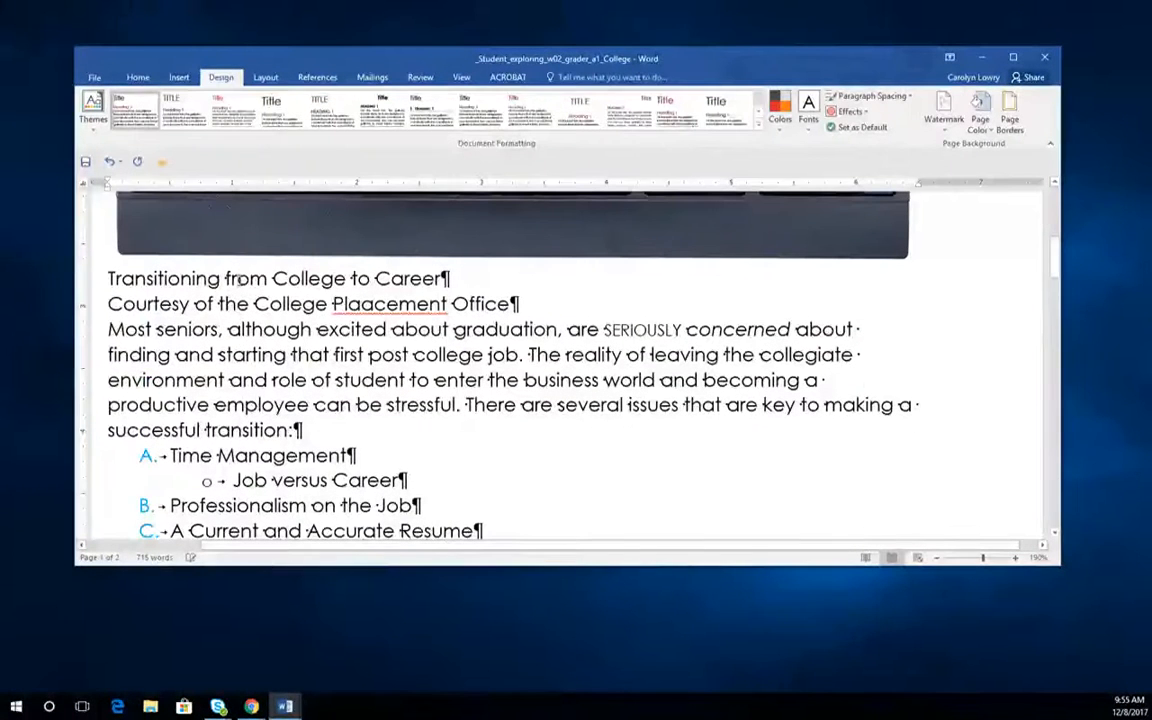
{"action": "left_click", "coordinate": [237, 278]}
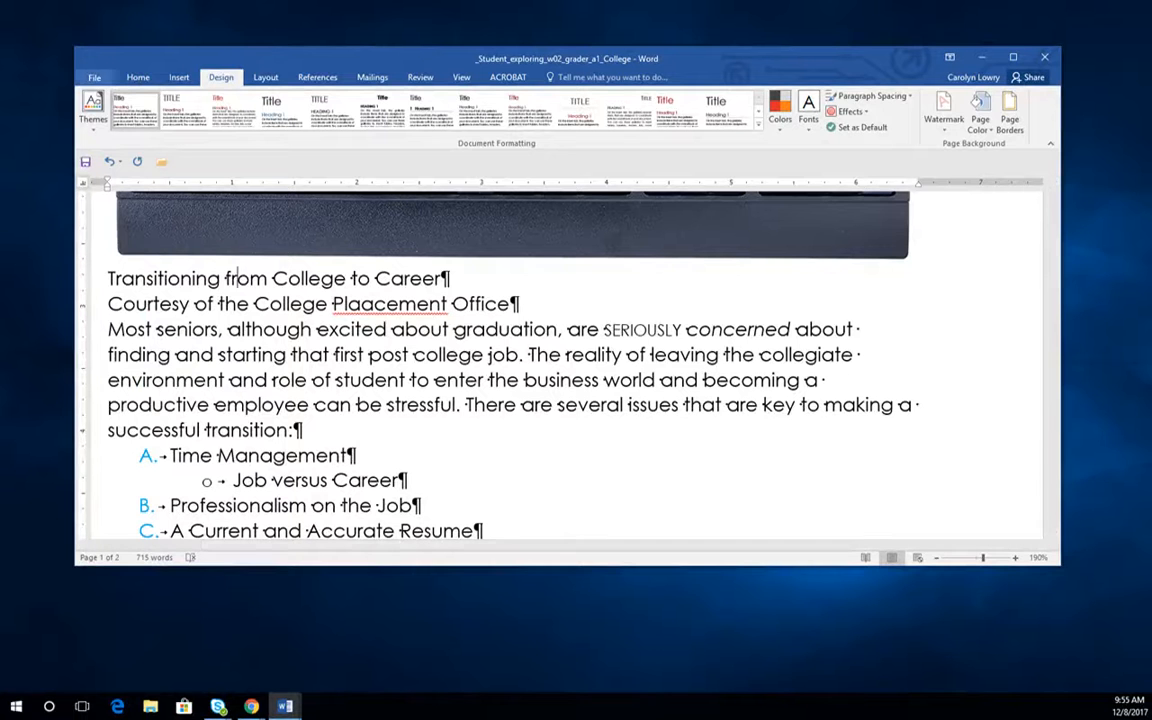
{"action": "left_click", "coordinate": [138, 77]}
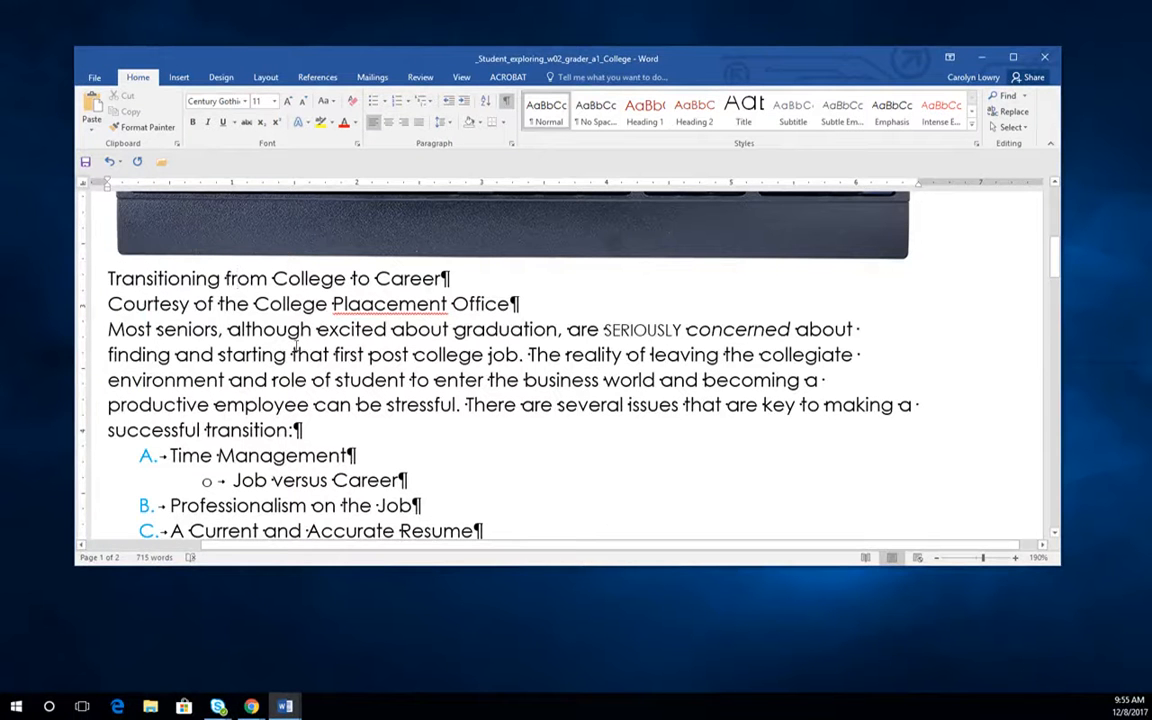
{"action": "double_click", "coordinate": [290, 279]}
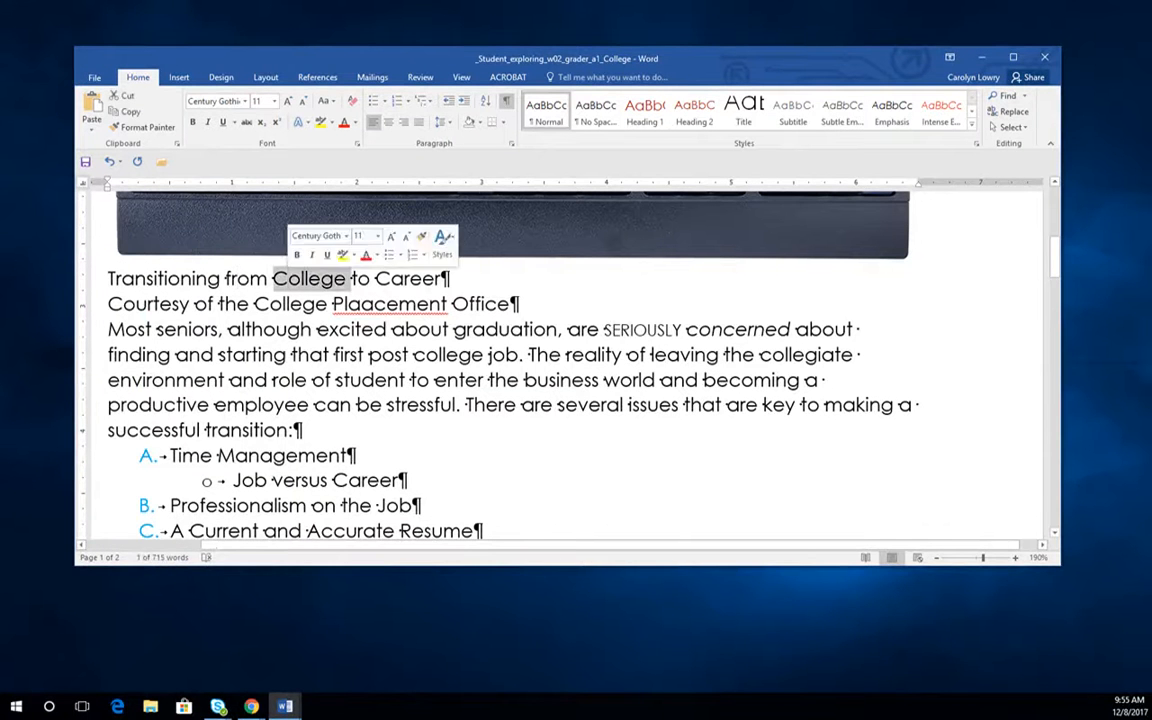
{"action": "triple_click", "coordinate": [286, 279]}
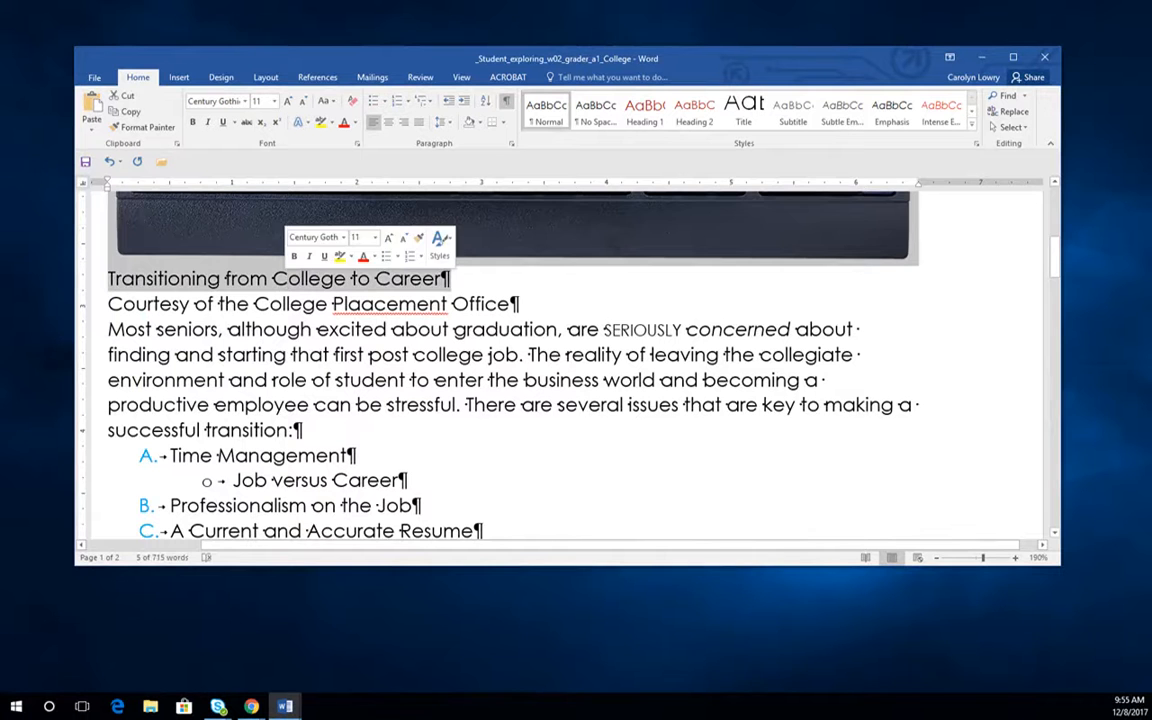
{"action": "left_click", "coordinate": [246, 280]}
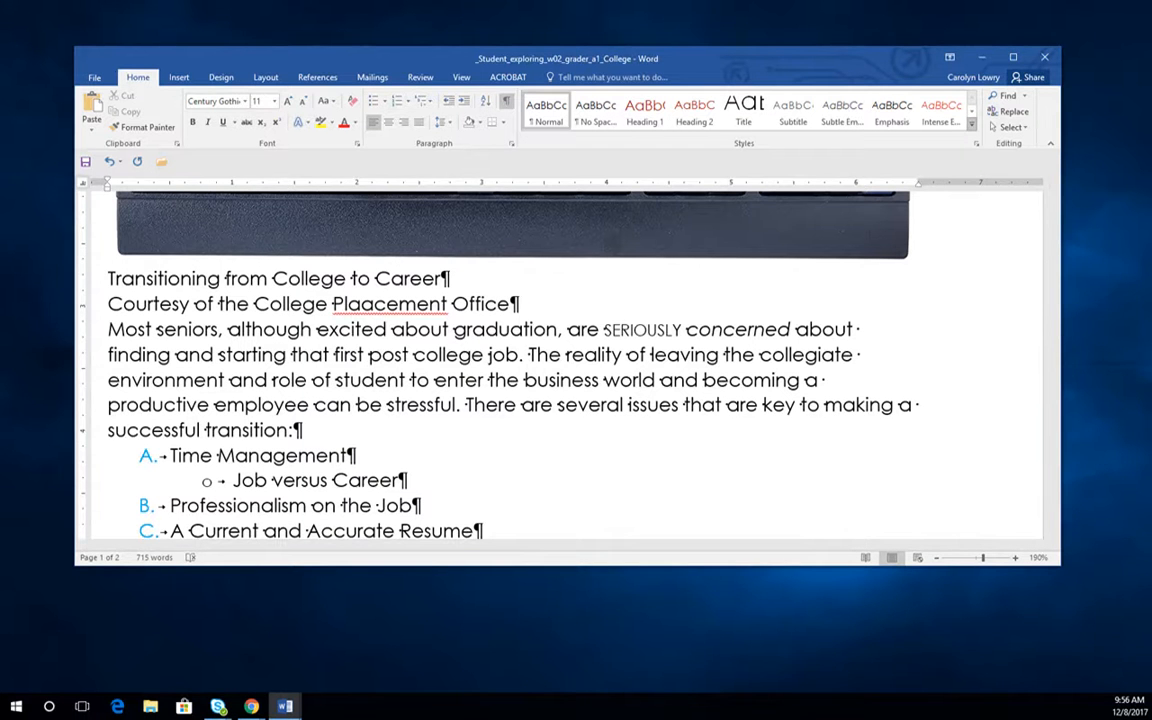
{"action": "left_click", "coordinate": [971, 122]}
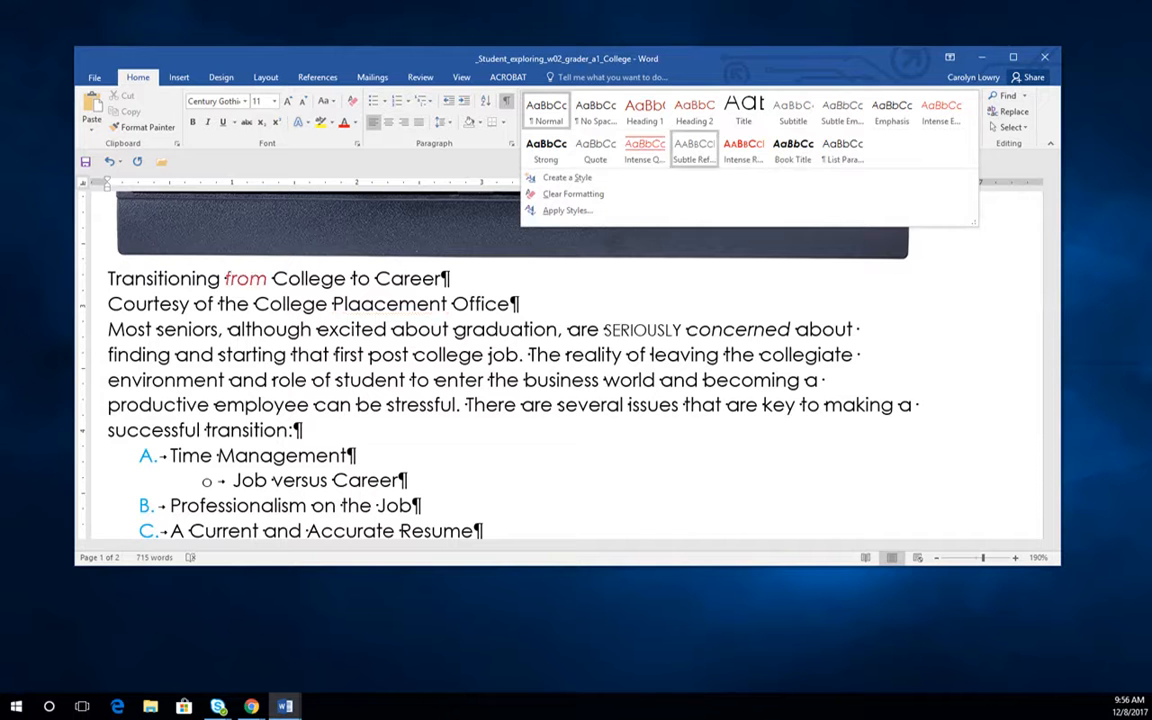
{"action": "left_click", "coordinate": [567, 177]}
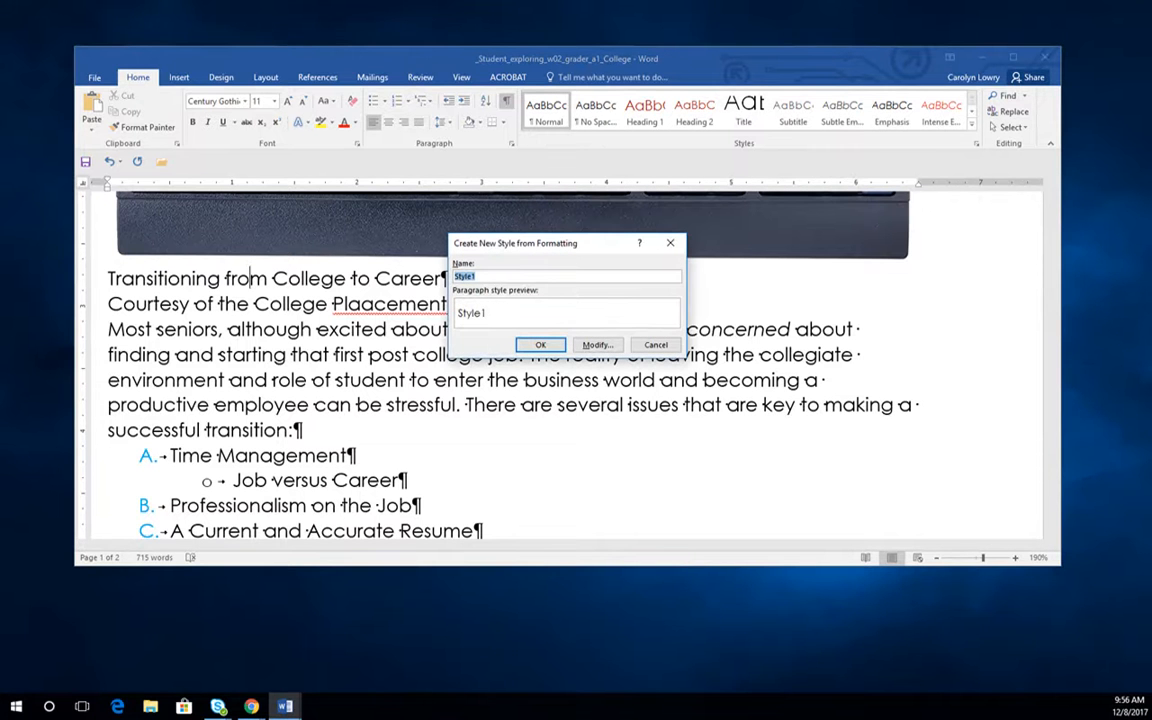
{"action": "type", "text": "Very Imortant"}
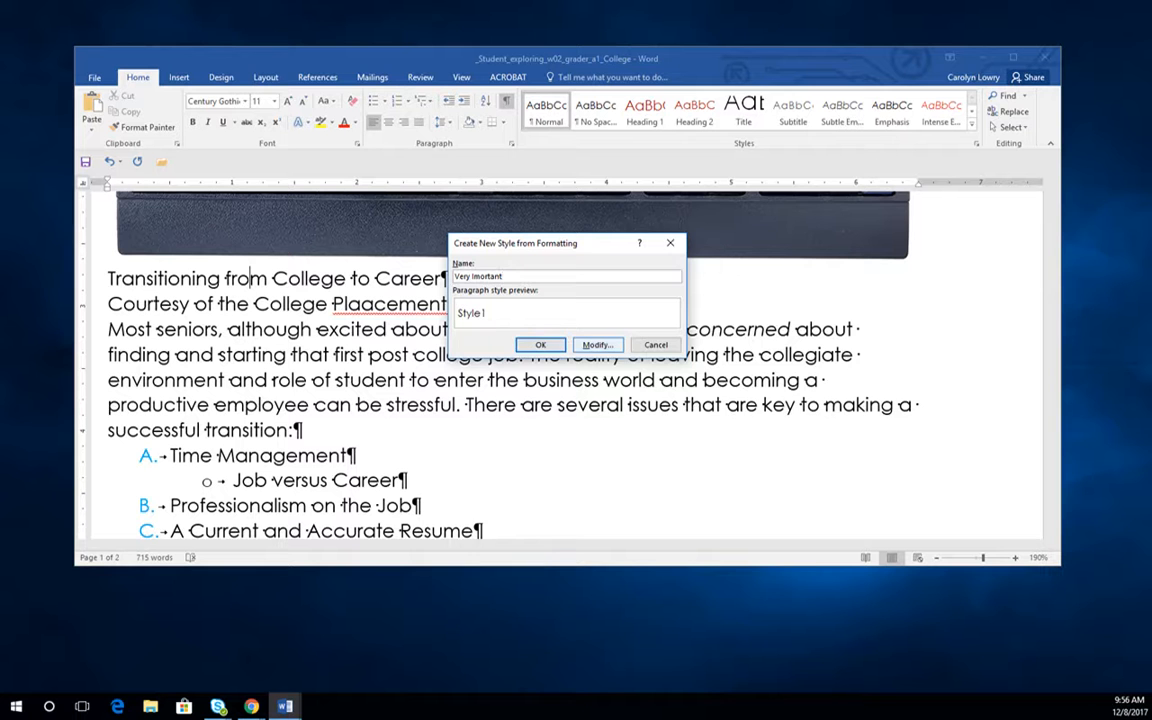
Step: Define the new style's formatting as dark red Accent 1, 16 pt, Adobe Caslon Pro Bold, and save the style
{"action": "left_click", "coordinate": [598, 345]}
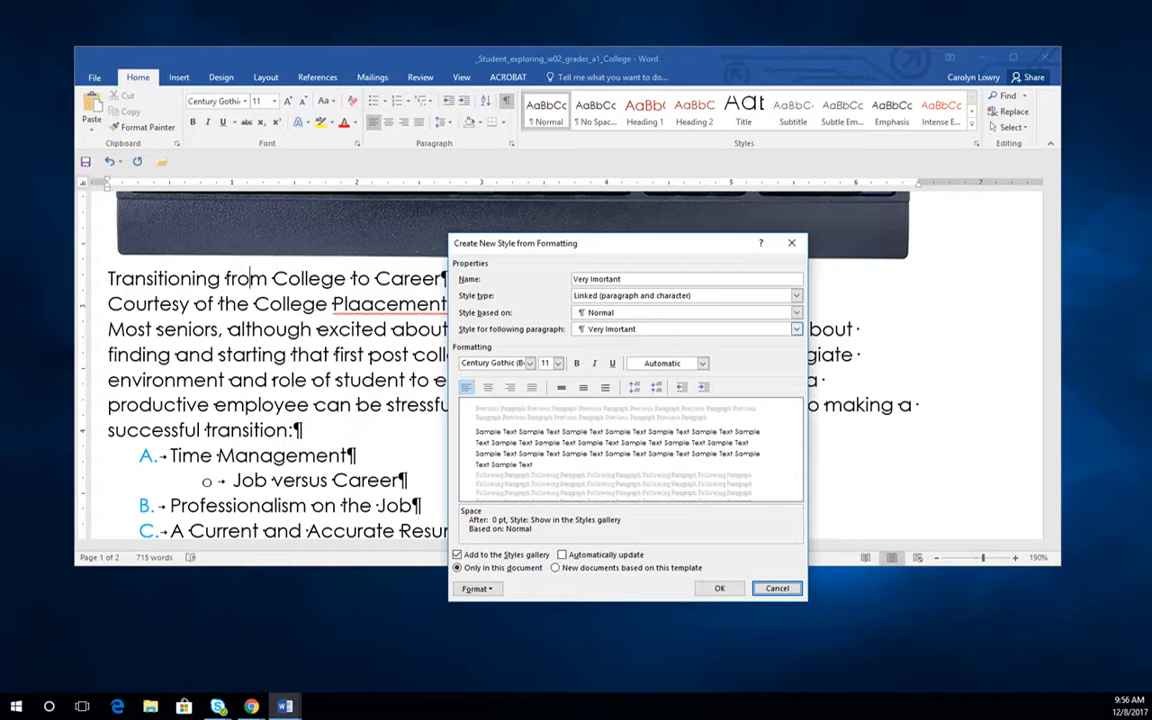
{"action": "left_click", "coordinate": [702, 363]}
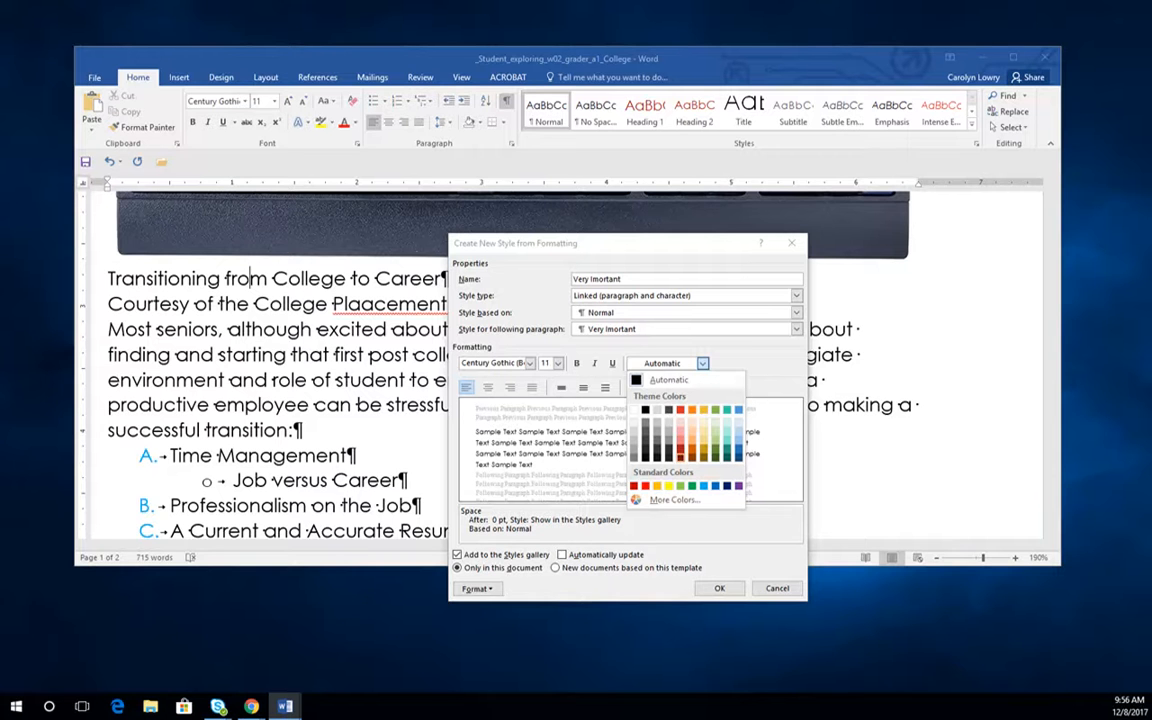
{"action": "left_click", "coordinate": [680, 457]}
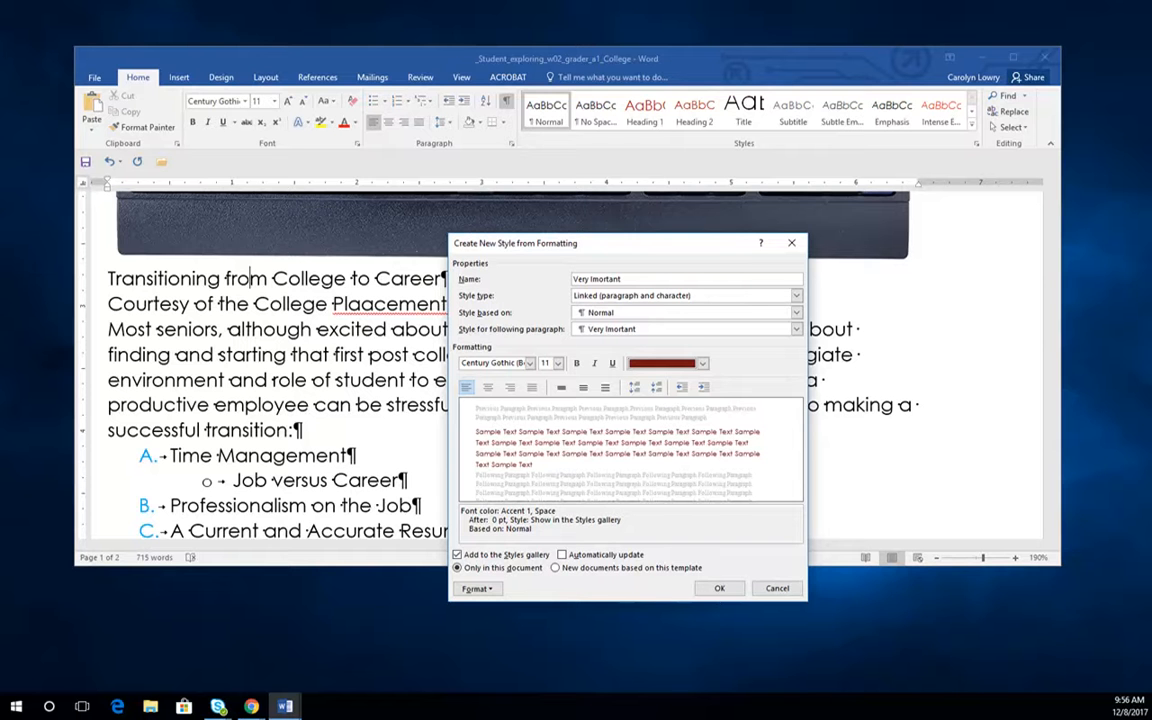
{"action": "left_click", "coordinate": [557, 363]}
{"action": "left_click", "coordinate": [545, 430]}
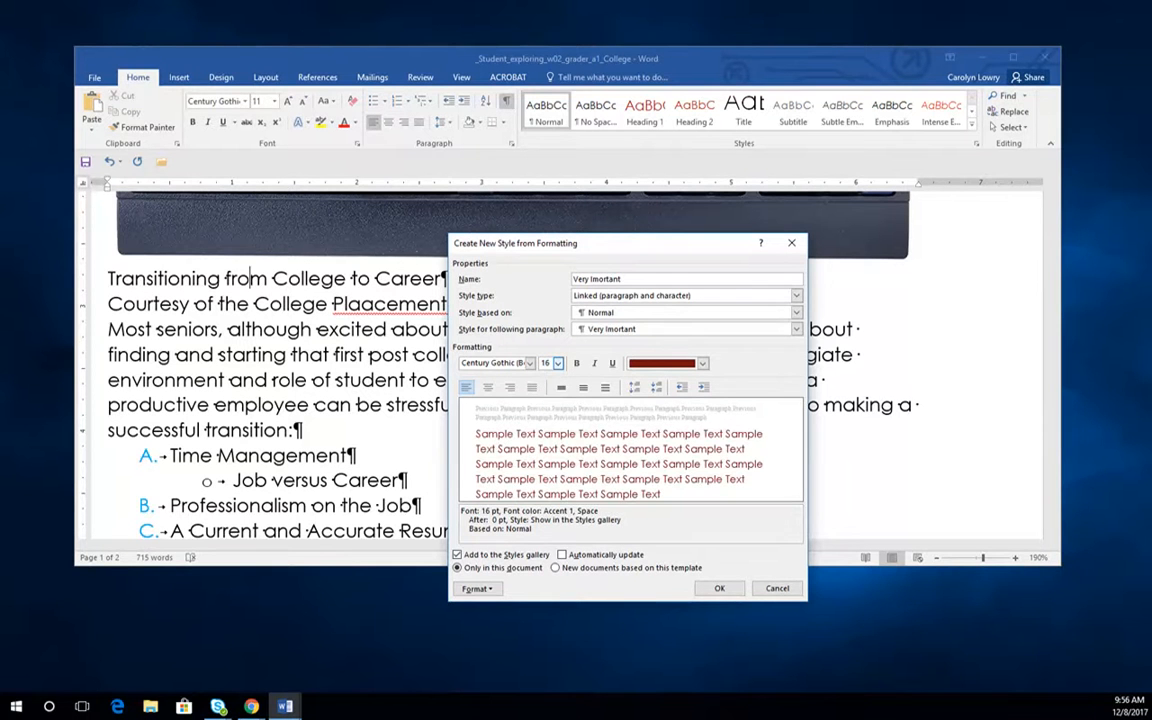
{"action": "left_click", "coordinate": [530, 363]}
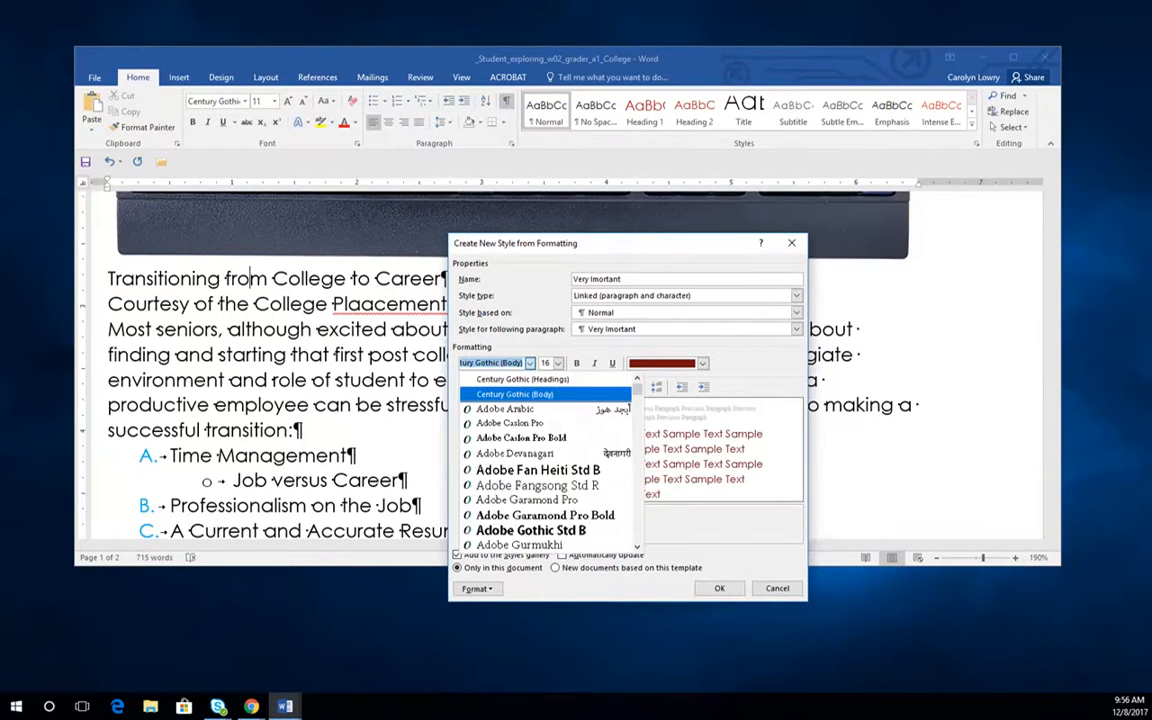
{"action": "left_click", "coordinate": [521, 438]}
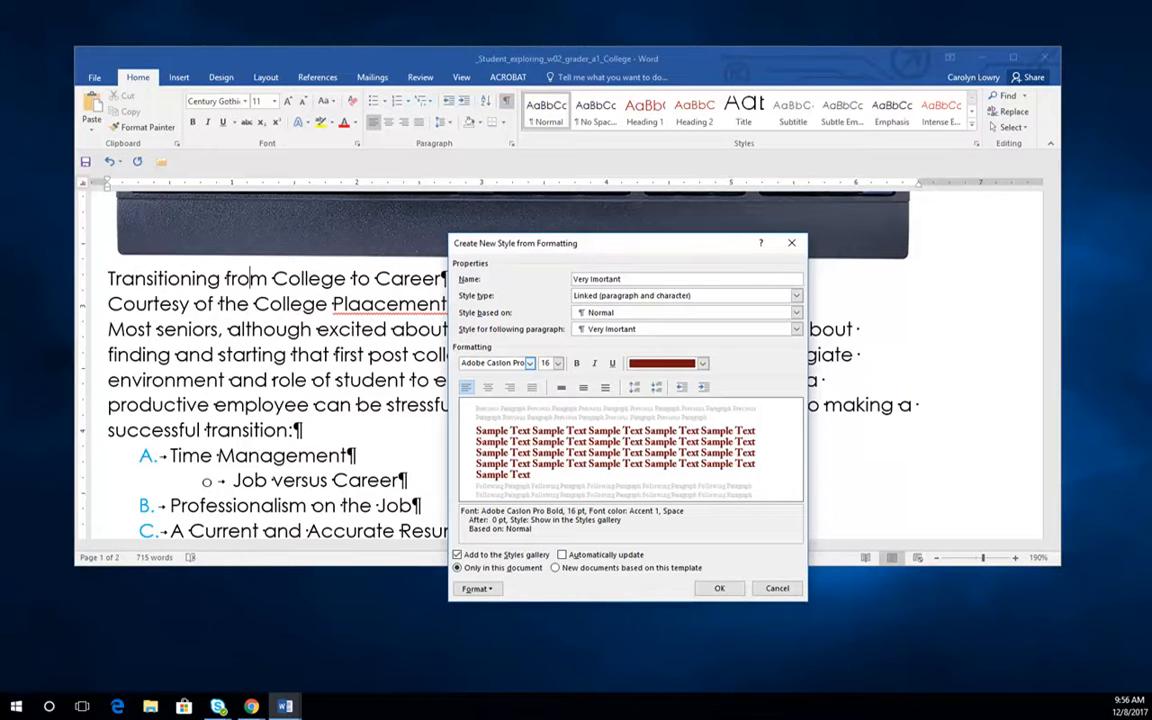
{"action": "left_click", "coordinate": [720, 589]}
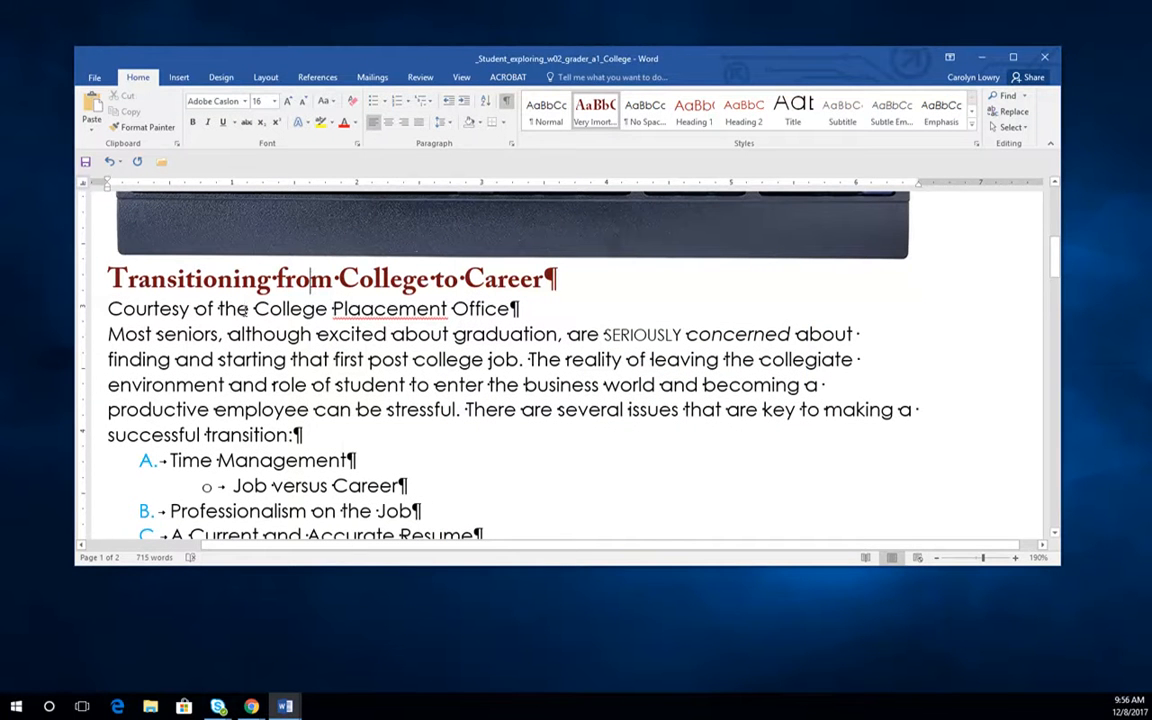
Step: Apply the Intense Quote style to the "Courtesy of the College Plaacement Office" line
{"action": "left_click", "coordinate": [247, 307]}
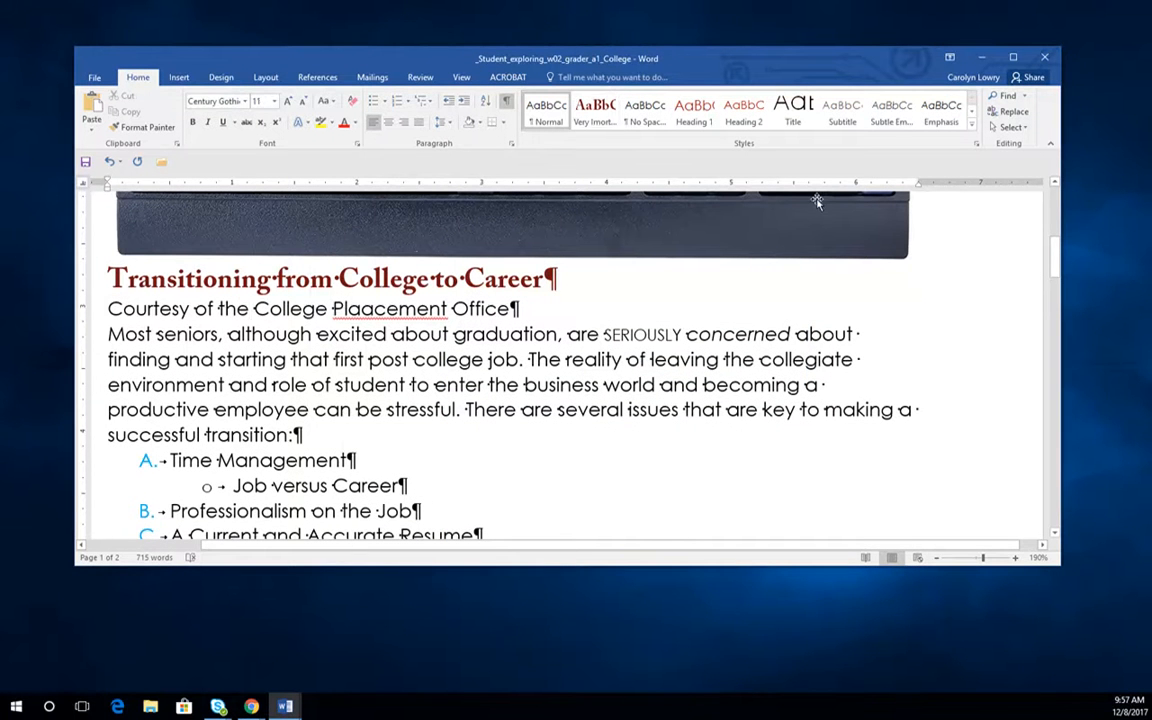
{"action": "left_click", "coordinate": [971, 124]}
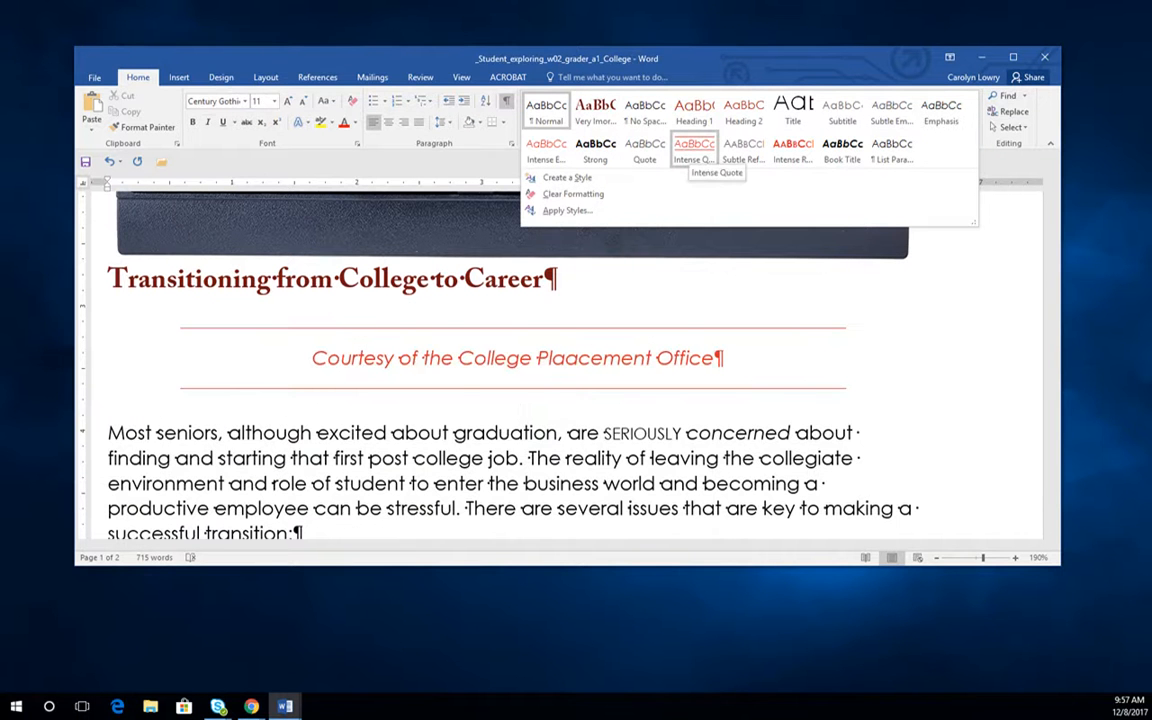
{"action": "left_click", "coordinate": [694, 150]}
Step: Apply the Heading 1 style to the "Time Management" heading line below the lettered list
{"action": "scroll", "coordinate": [718, 267], "scroll_direction": "down", "scroll_amount": 1}
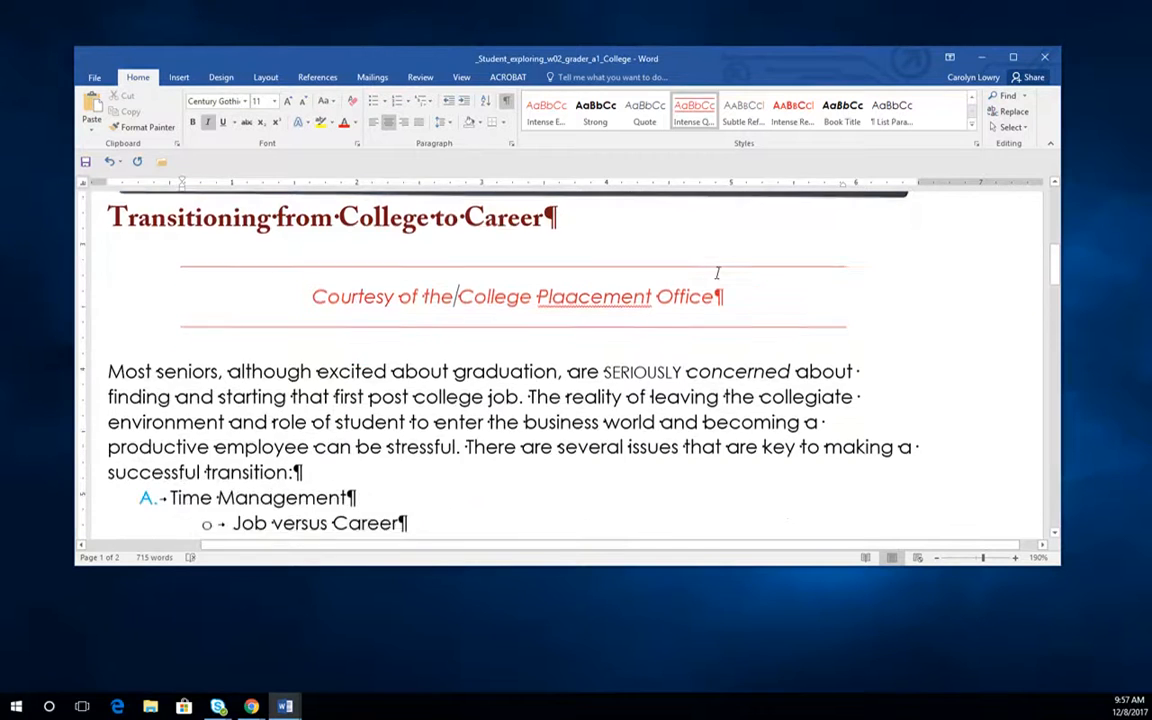
{"action": "scroll", "coordinate": [717, 272], "scroll_direction": "down", "scroll_amount": 5}
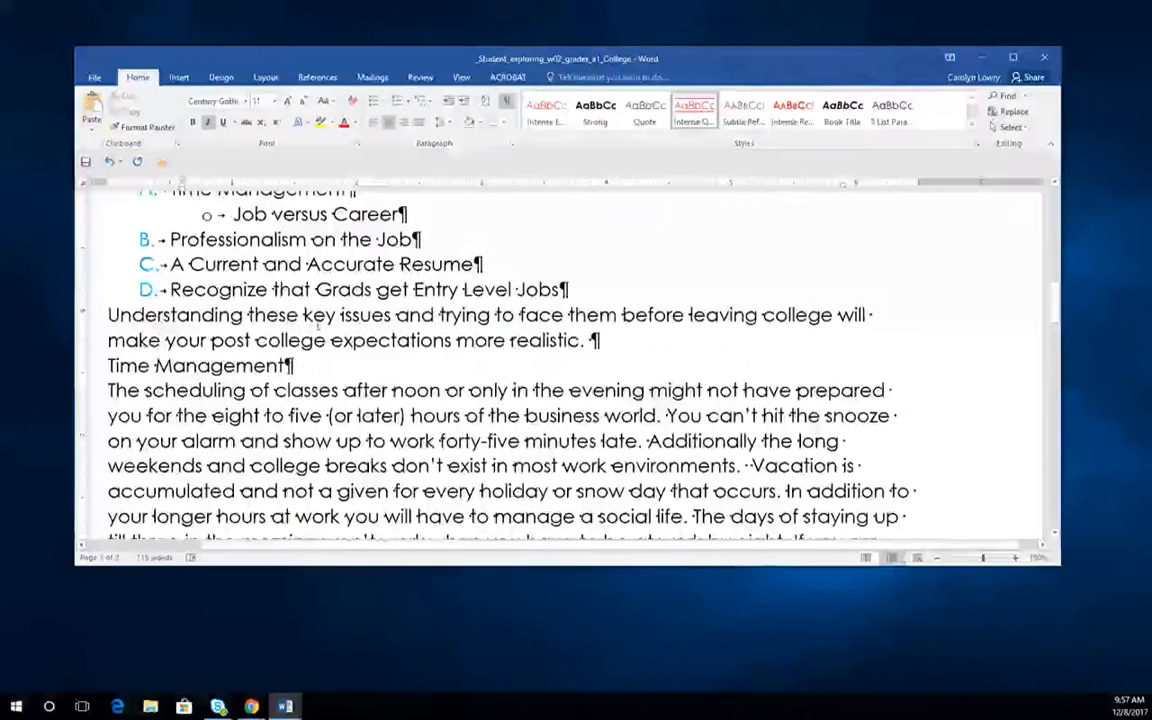
{"action": "left_click", "coordinate": [277, 315]}
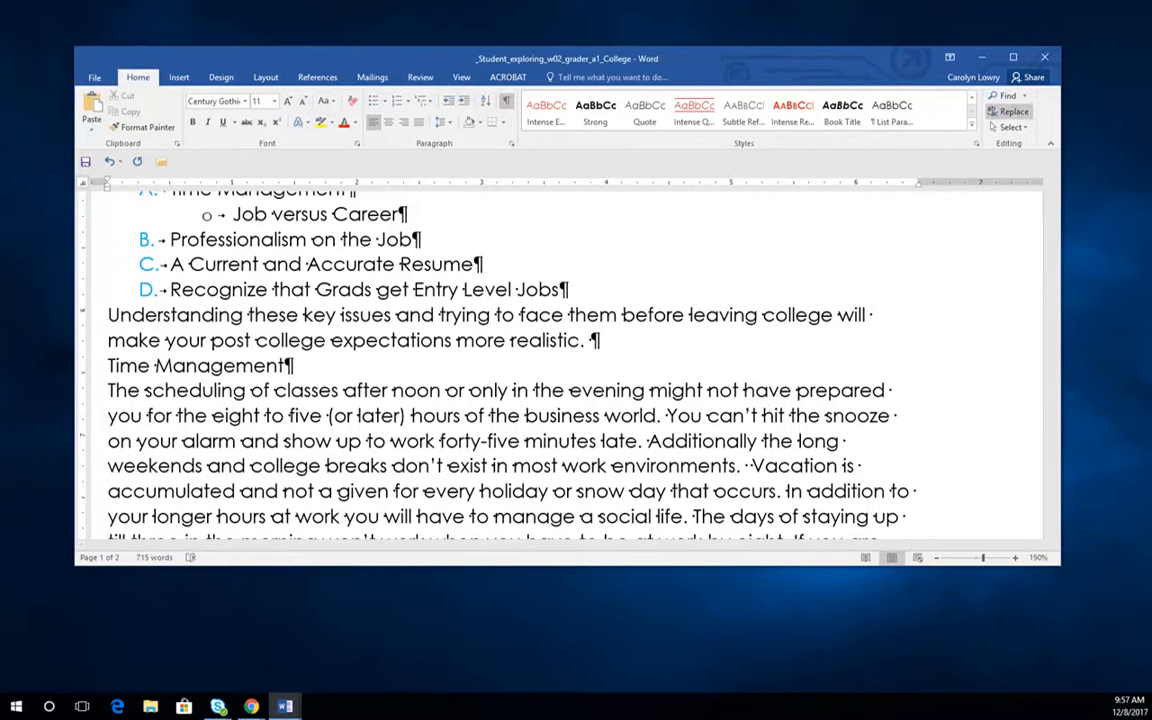
{"action": "left_click", "coordinate": [971, 126]}
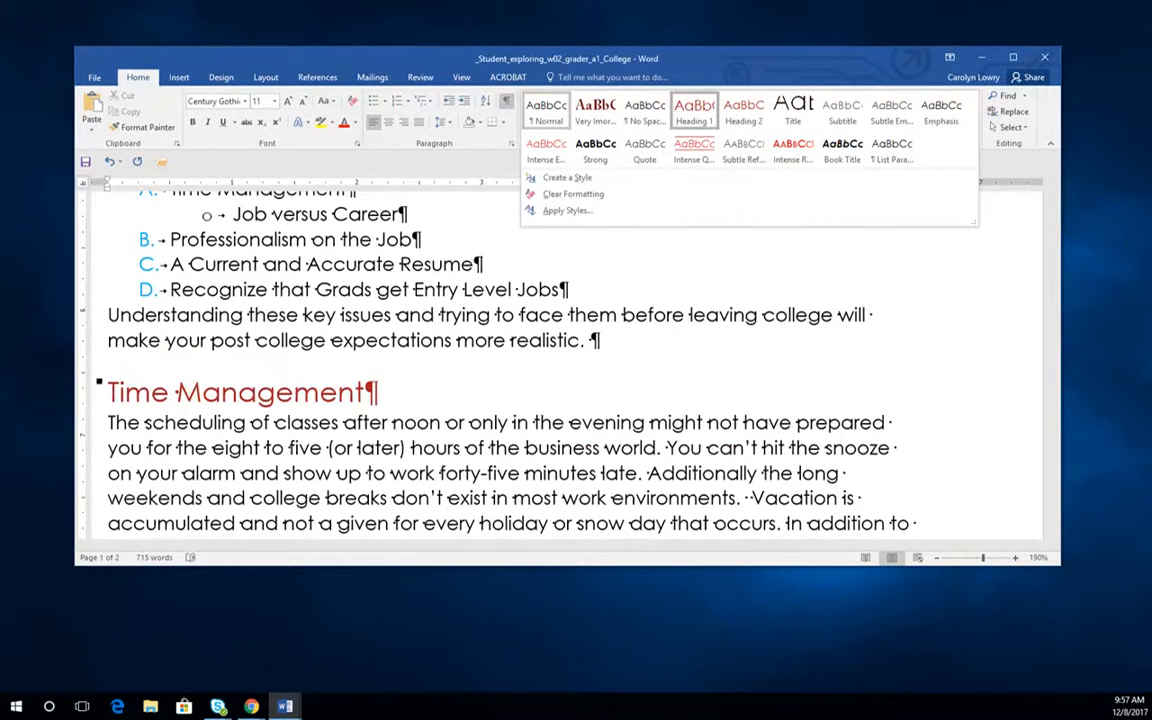
{"action": "left_click", "coordinate": [694, 110]}
Step: Apply the Heading 1 style to the page 2 section headings, including "Job versus Career" and "A Current and Accurate Resume"
{"action": "scroll", "coordinate": [461, 312], "scroll_direction": "down", "scroll_amount": 6}
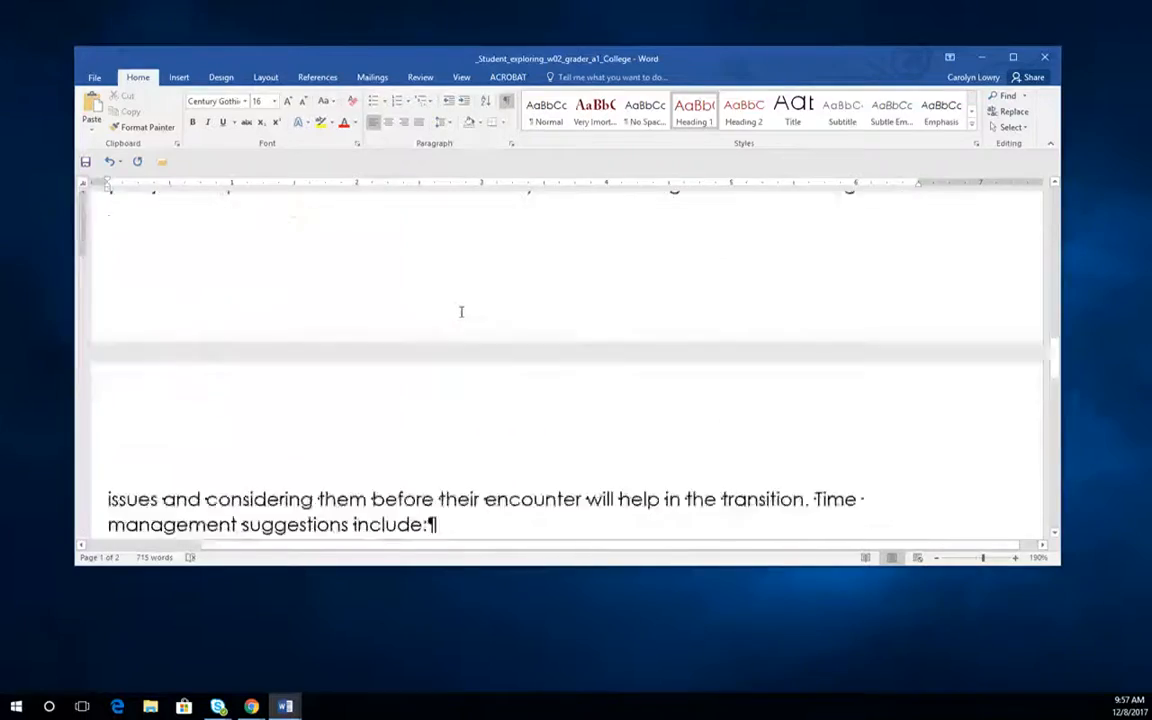
{"action": "scroll", "coordinate": [461, 312], "scroll_direction": "down", "scroll_amount": 5}
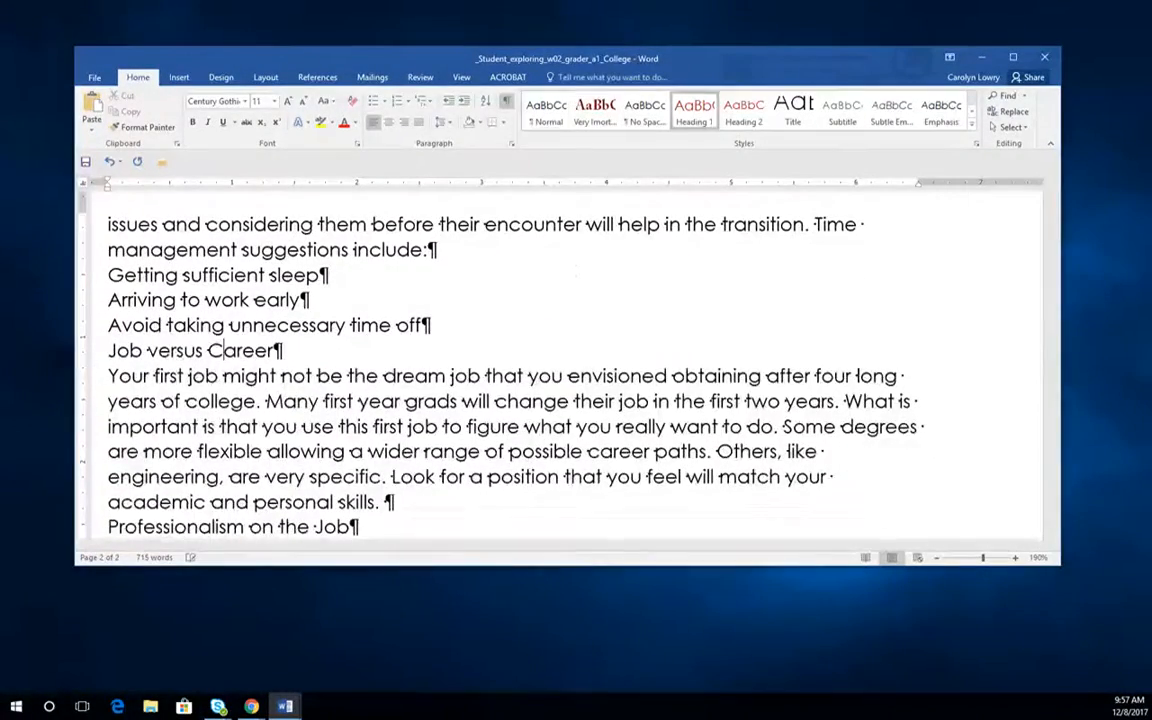
{"action": "scroll", "coordinate": [575, 271], "scroll_direction": "down", "scroll_amount": 6}
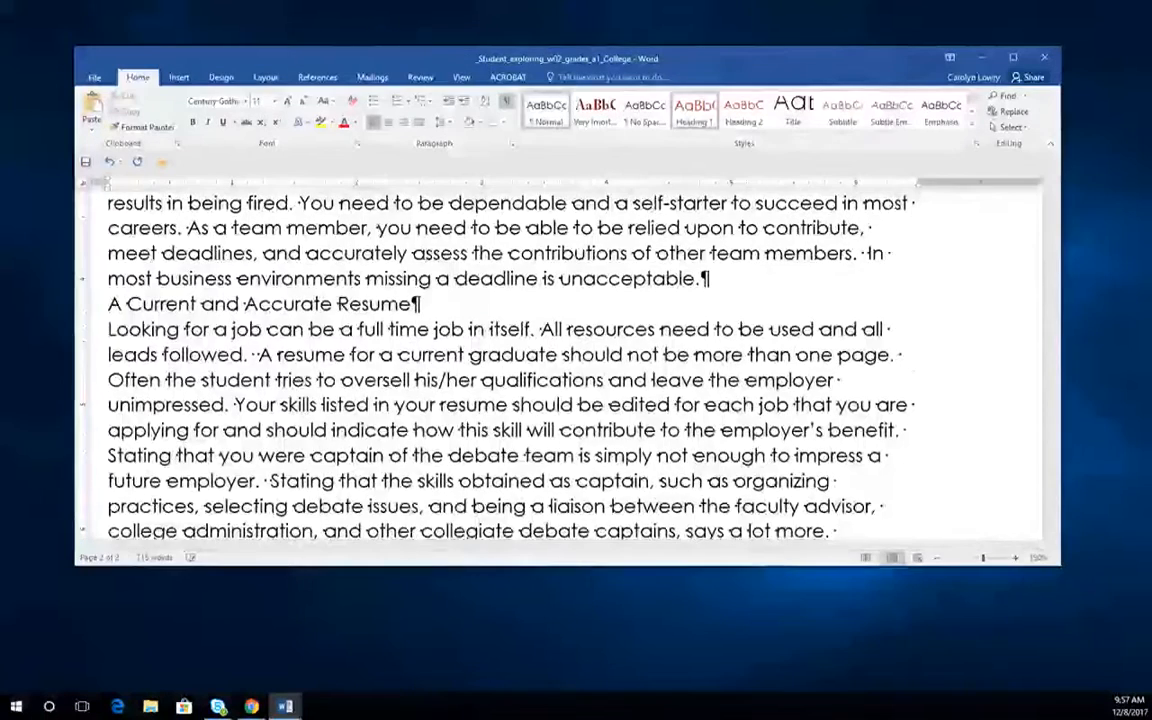
{"action": "key", "text": "ctrl+alt+1"}
Step: Apply the Heading 2 style to the "Let the College Plaacement Office Help You!" line on page 3
{"action": "scroll", "coordinate": [575, 360], "scroll_direction": "down", "scroll_amount": 6}
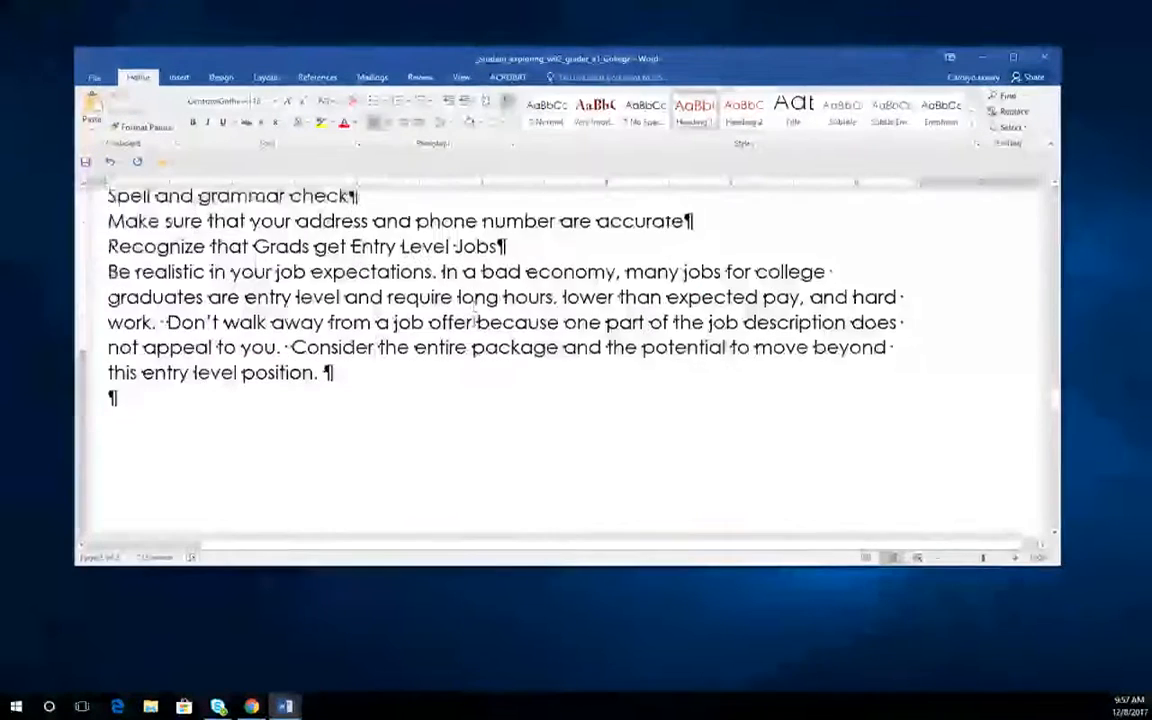
{"action": "scroll", "coordinate": [470, 321], "scroll_direction": "down", "scroll_amount": 5}
{"action": "left_click", "coordinate": [352, 319]}
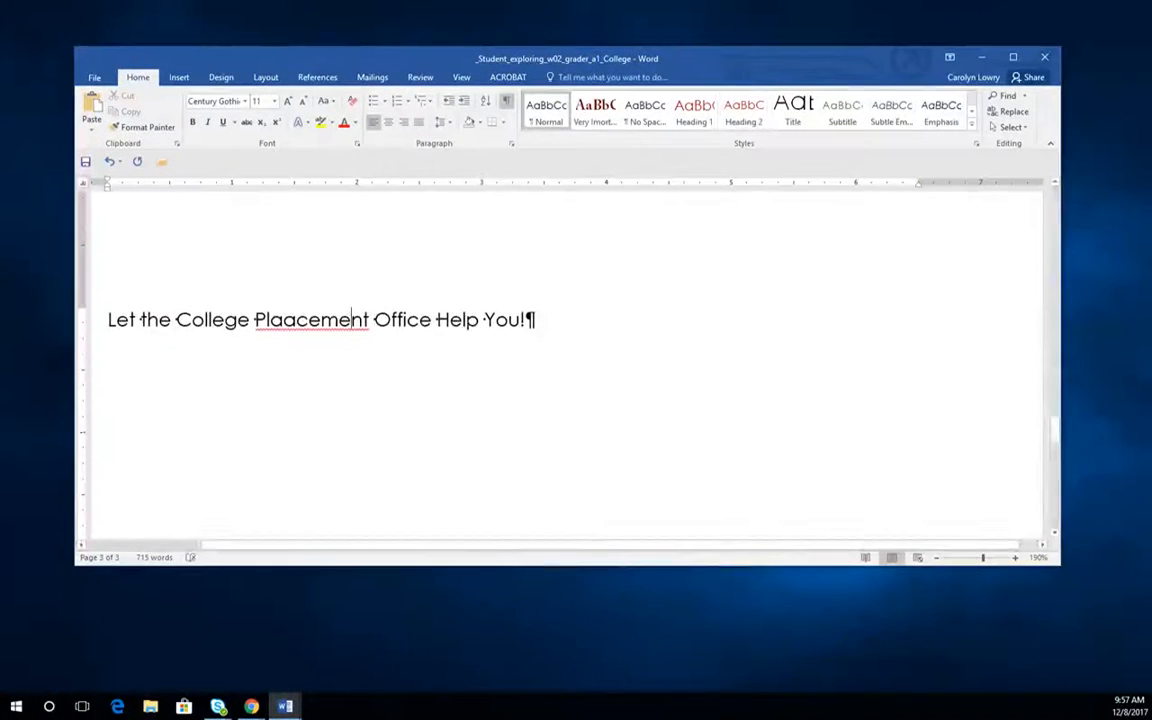
{"action": "key", "text": "ctrl+alt+2"}
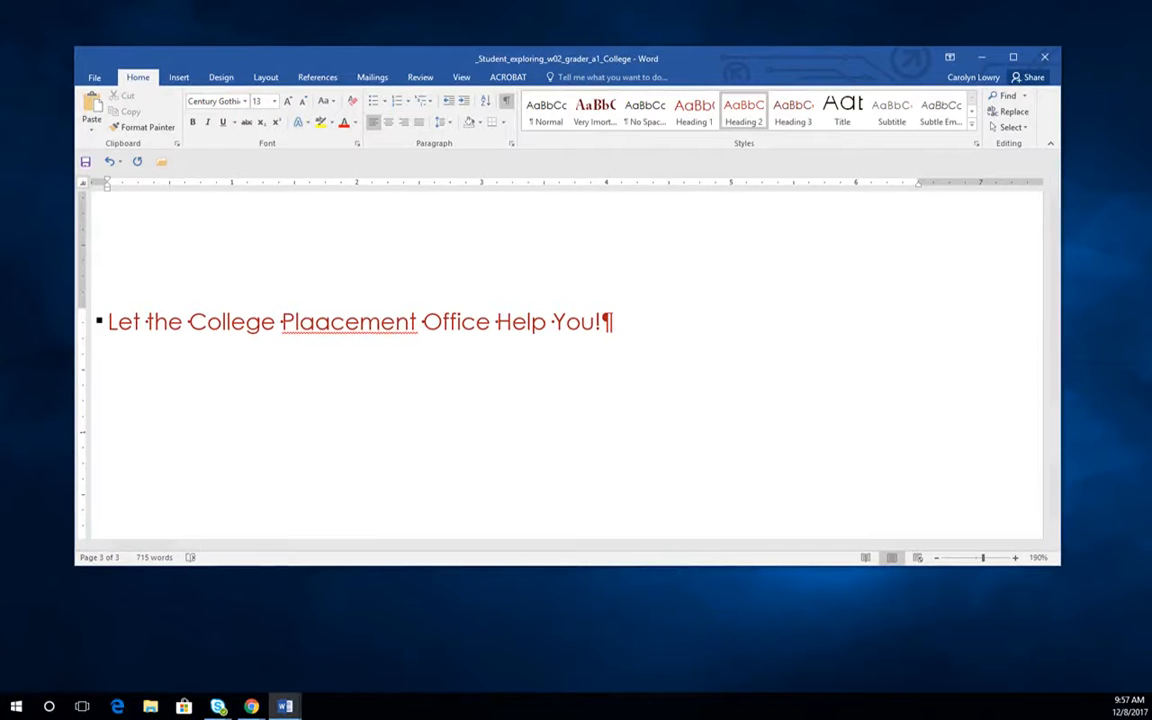
Step: Examine the document's heading levels in Outline view, from the last page up to the title and bulleted list
{"action": "left_click", "coordinate": [461, 77]}
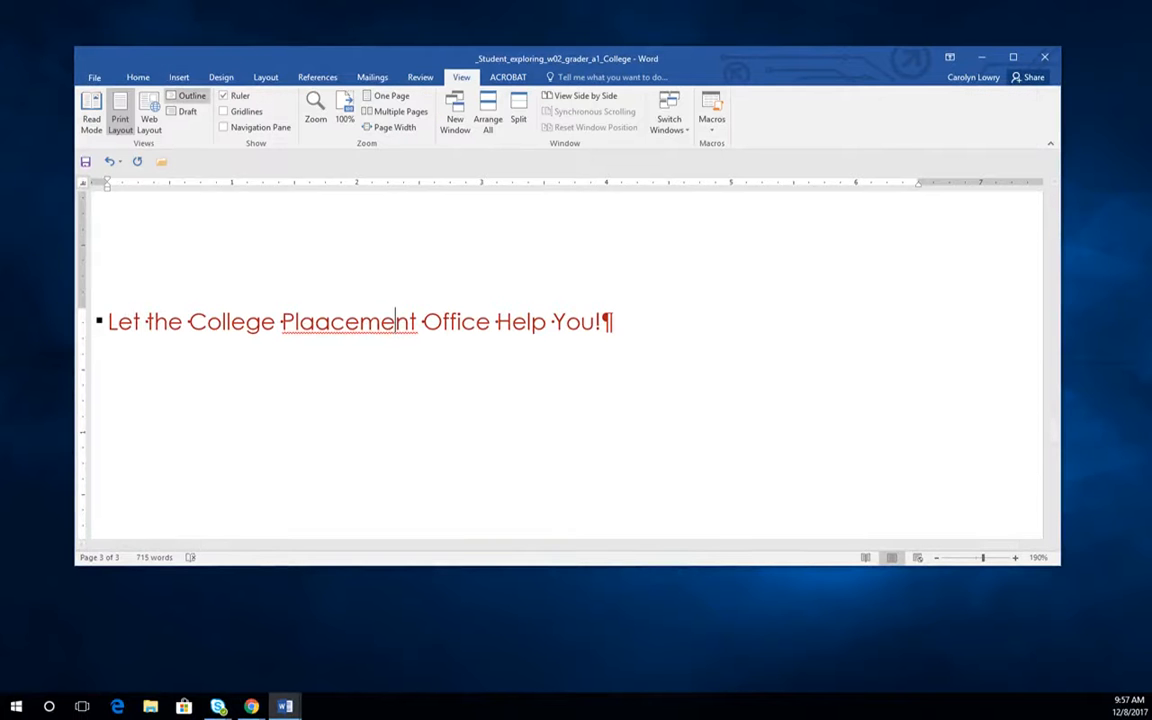
{"action": "left_click", "coordinate": [190, 95]}
{"action": "scroll", "coordinate": [155, 249], "scroll_direction": "up", "scroll_amount": 10}
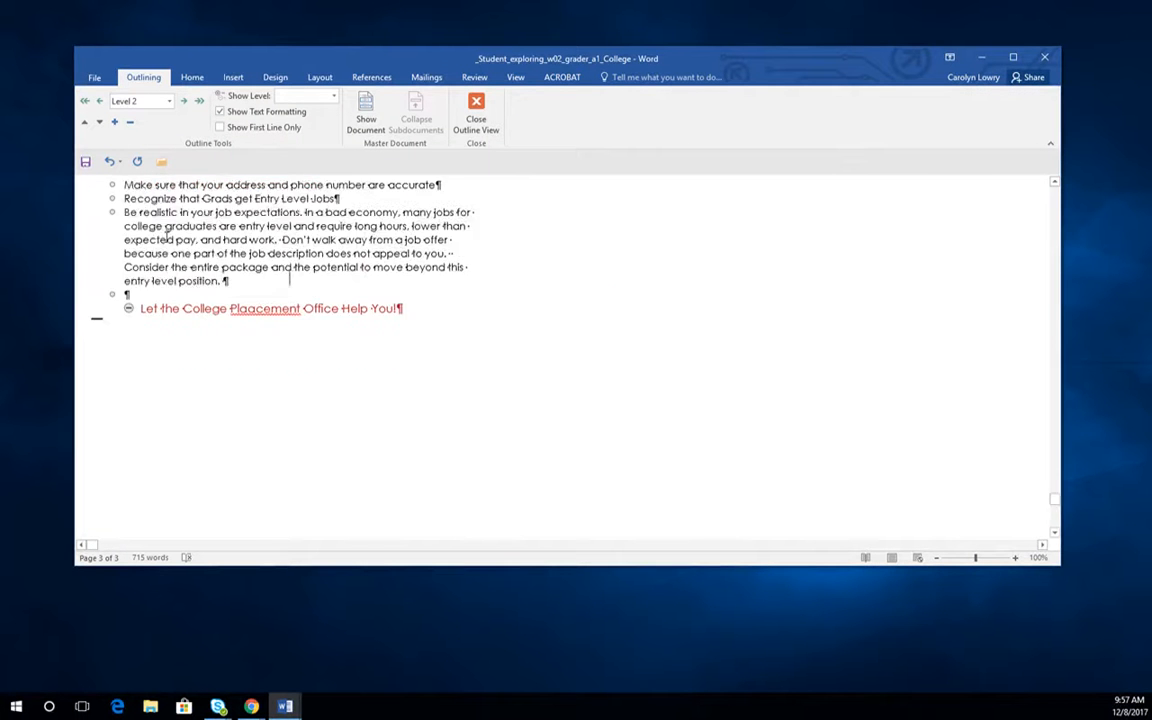
{"action": "scroll", "coordinate": [165, 232], "scroll_direction": "up", "scroll_amount": 10}
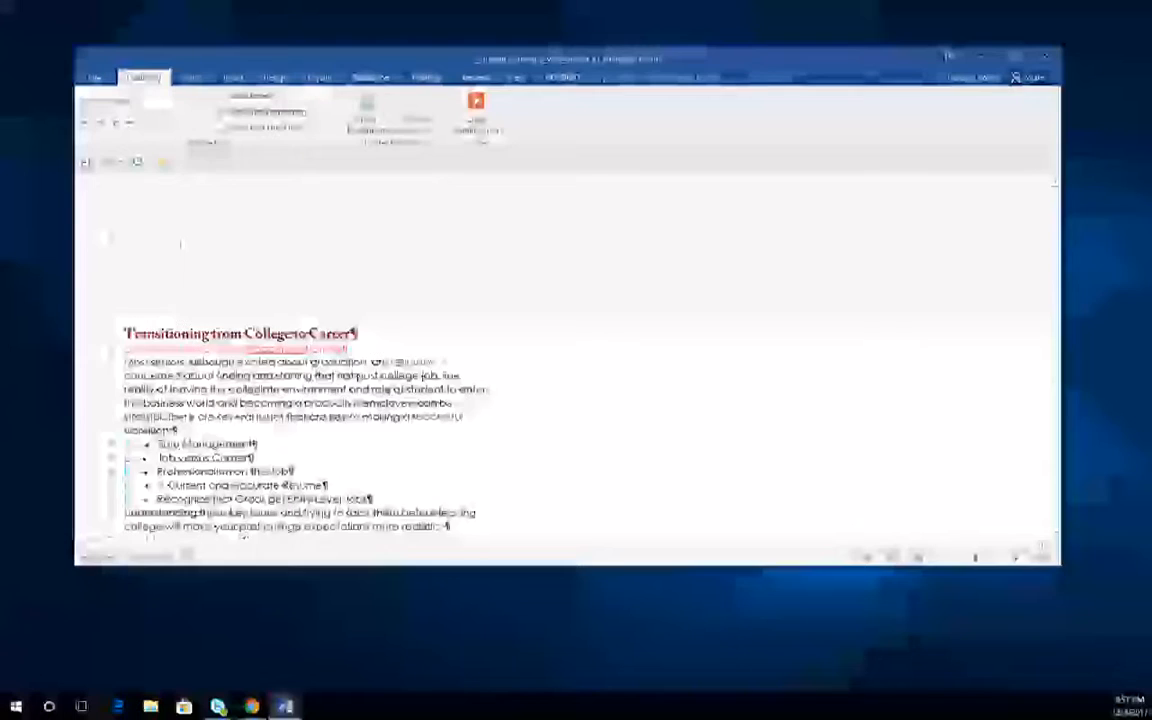
{"action": "scroll", "coordinate": [181, 245], "scroll_direction": "down", "scroll_amount": 3}
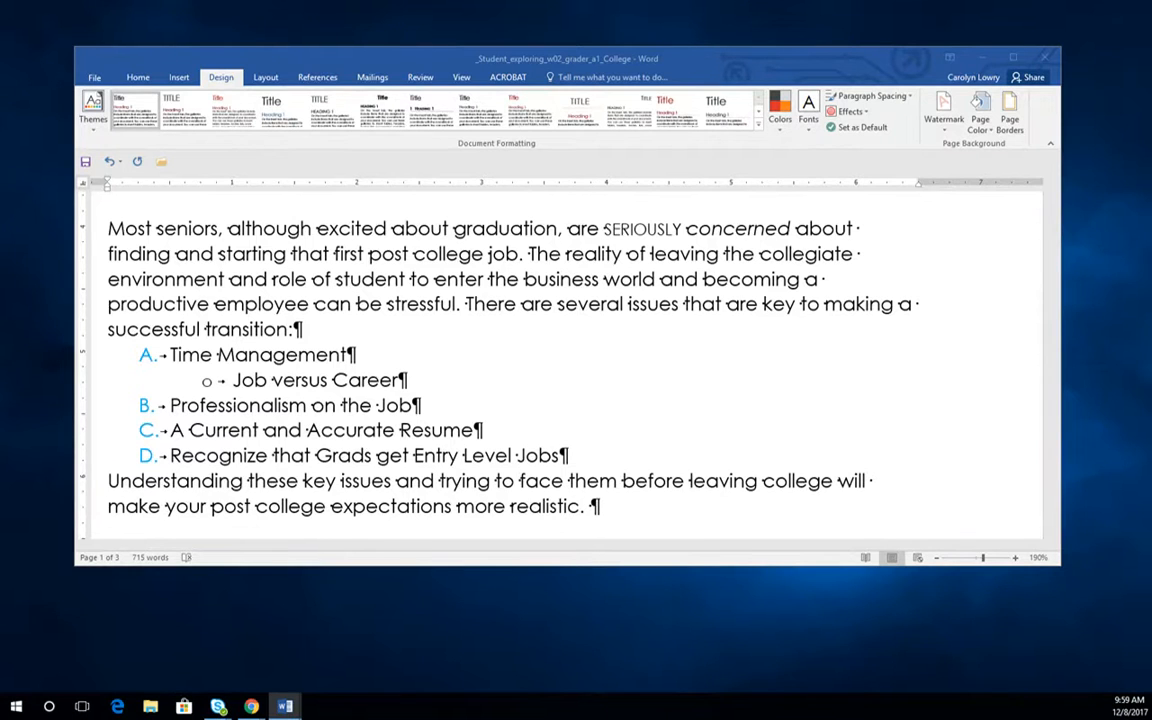
Step: Format the text under "Time Management", from "The scheduling of classes" through "Avoid taking unnecessary time off", in two columns
{"action": "scroll", "coordinate": [570, 360], "scroll_direction": "down", "scroll_amount": 12}
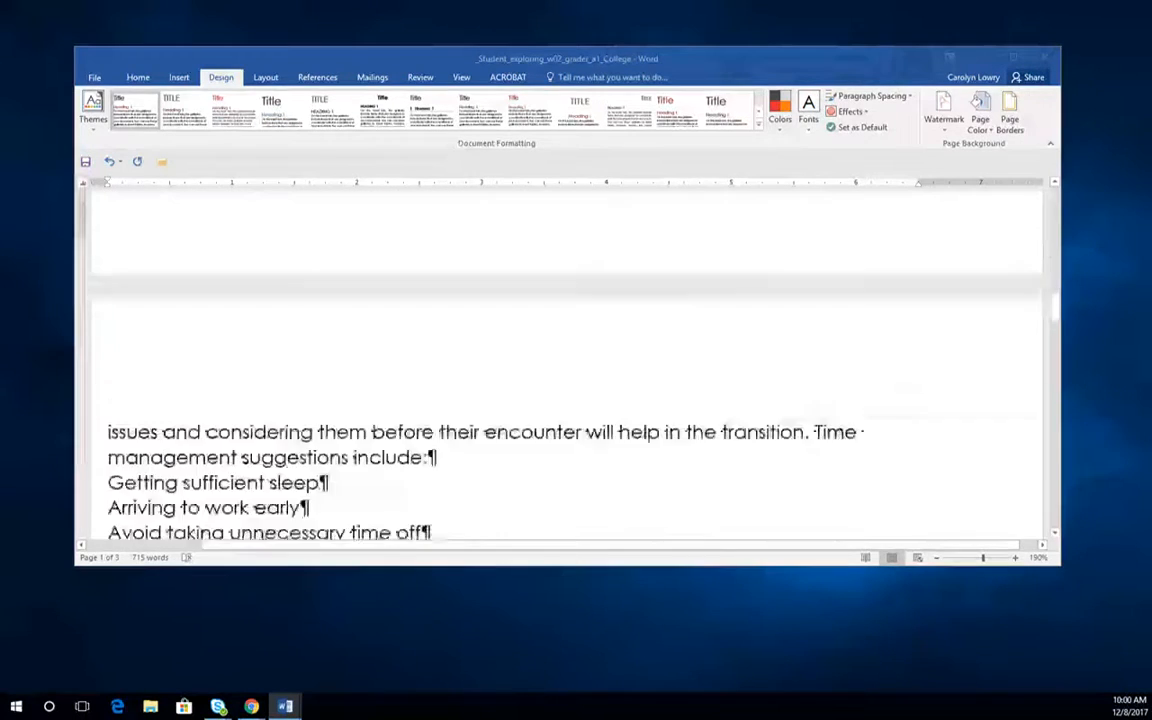
{"action": "scroll", "coordinate": [570, 360], "scroll_direction": "up", "scroll_amount": 8}
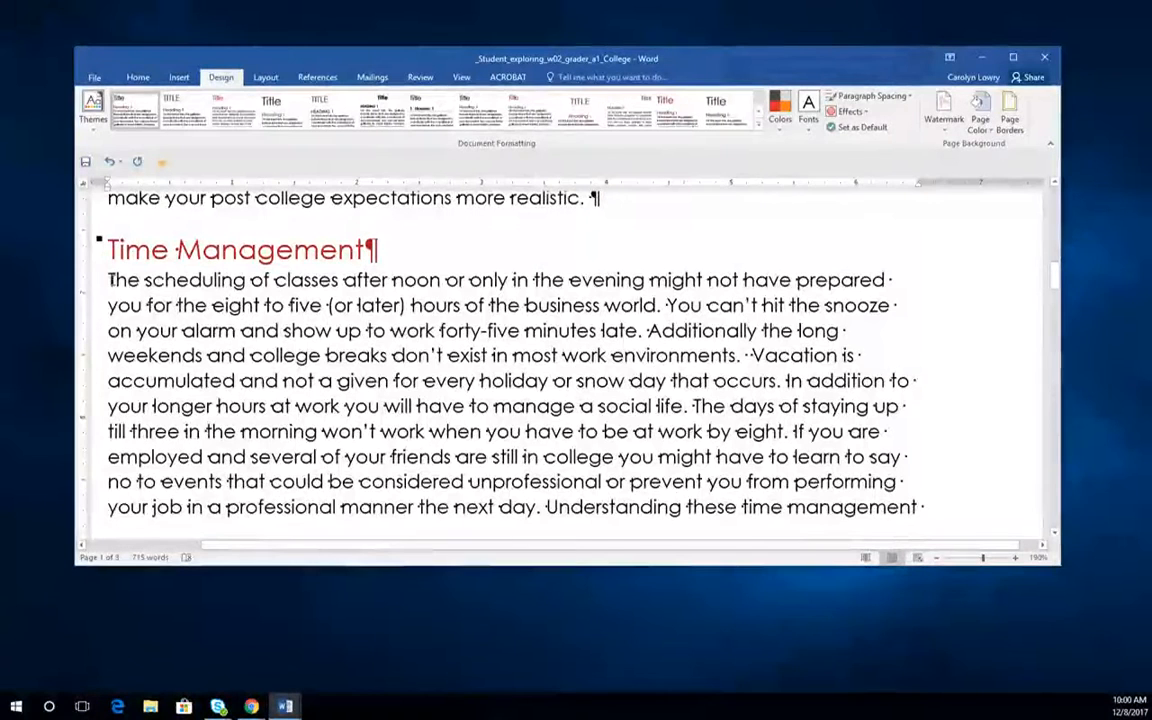
{"action": "left_click_drag", "start_coordinate": [107, 281], "coordinate": [447, 451]}
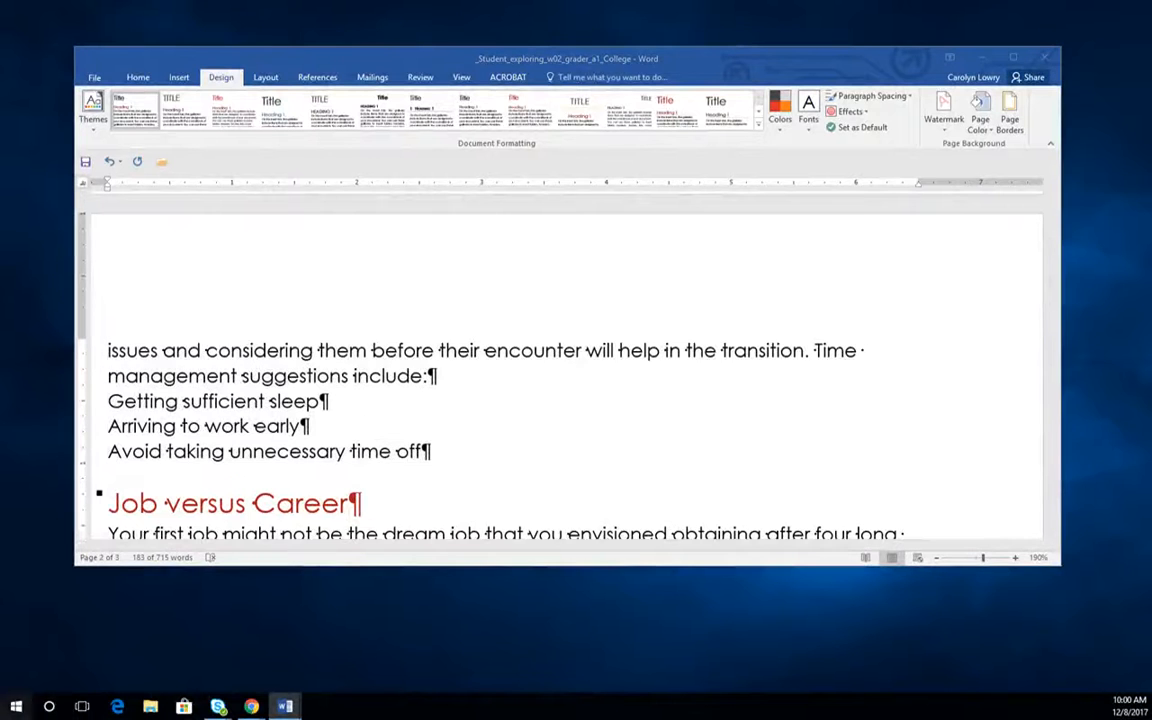
{"action": "left_click", "coordinate": [266, 77]}
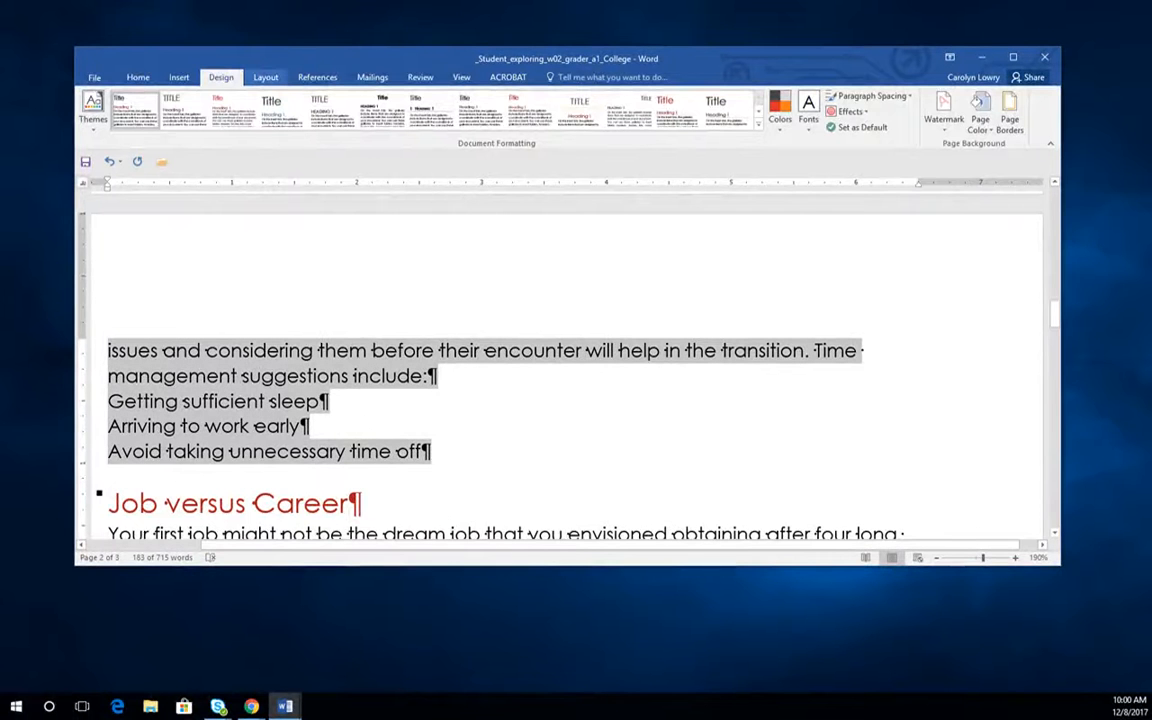
{"action": "left_click", "coordinate": [266, 77]}
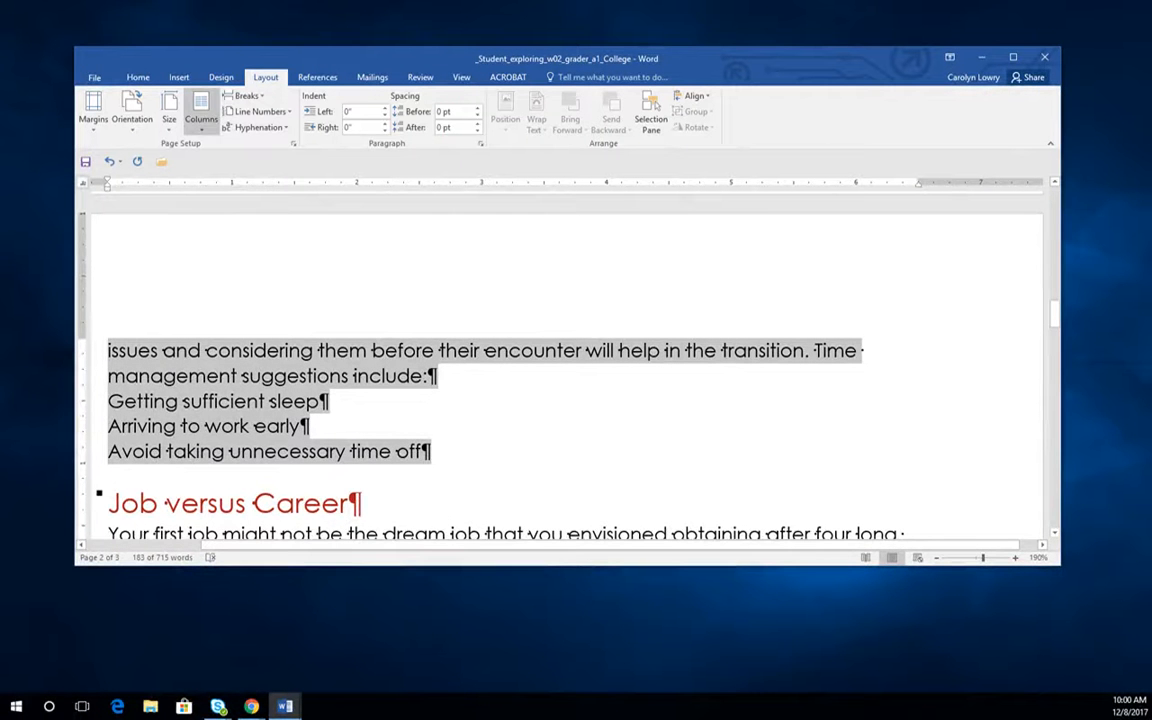
{"action": "left_click", "coordinate": [201, 110]}
{"action": "left_click", "coordinate": [228, 181]}
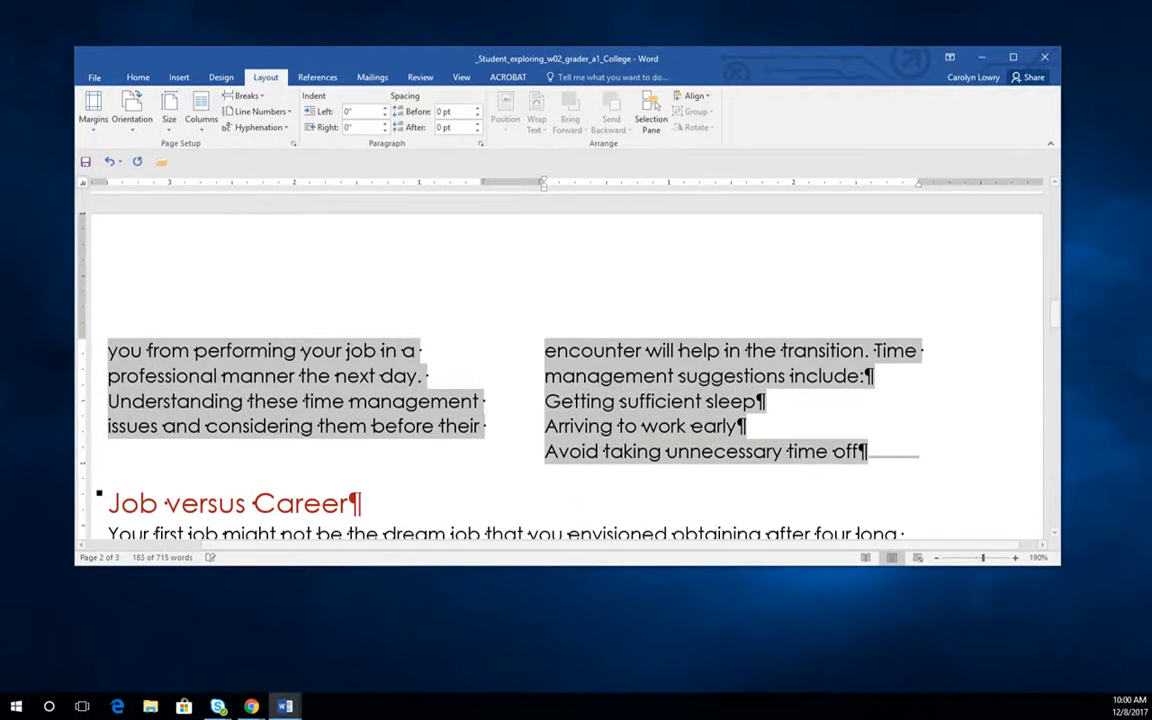
Step: Review the section breaks around the two-column Time Management text and the available break types, including Continuous
{"action": "scroll", "coordinate": [674, 424], "scroll_direction": "up", "scroll_amount": 10}
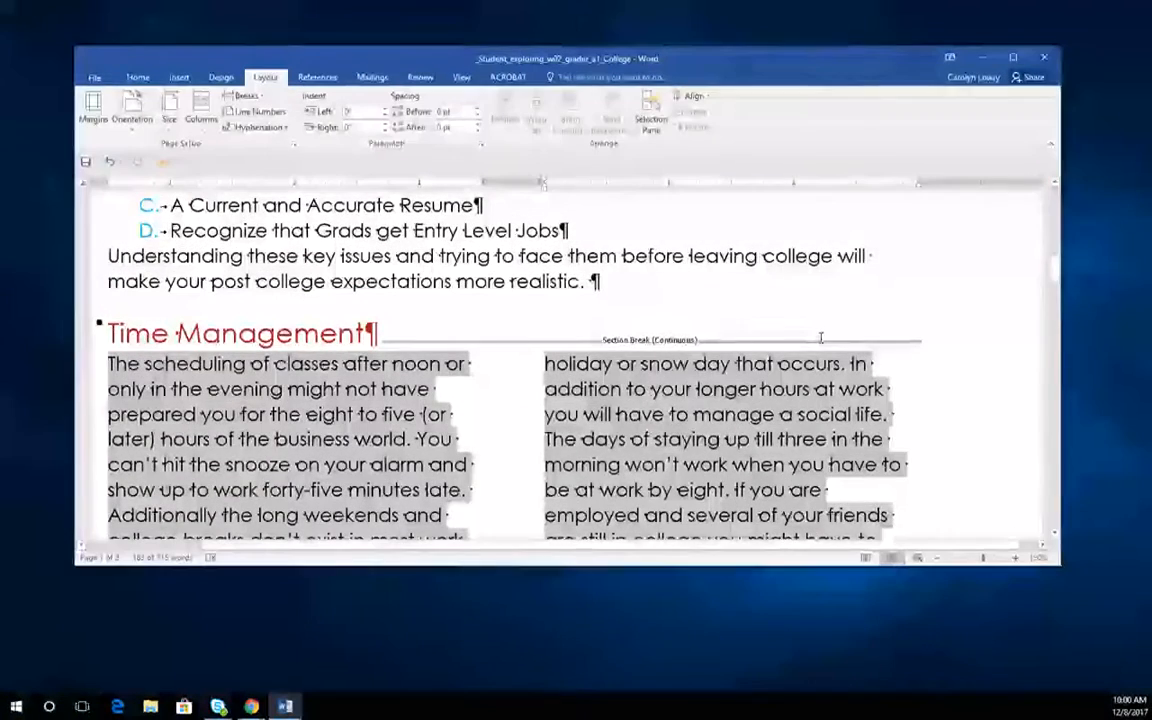
{"action": "scroll", "coordinate": [818, 437], "scroll_direction": "down", "scroll_amount": 5}
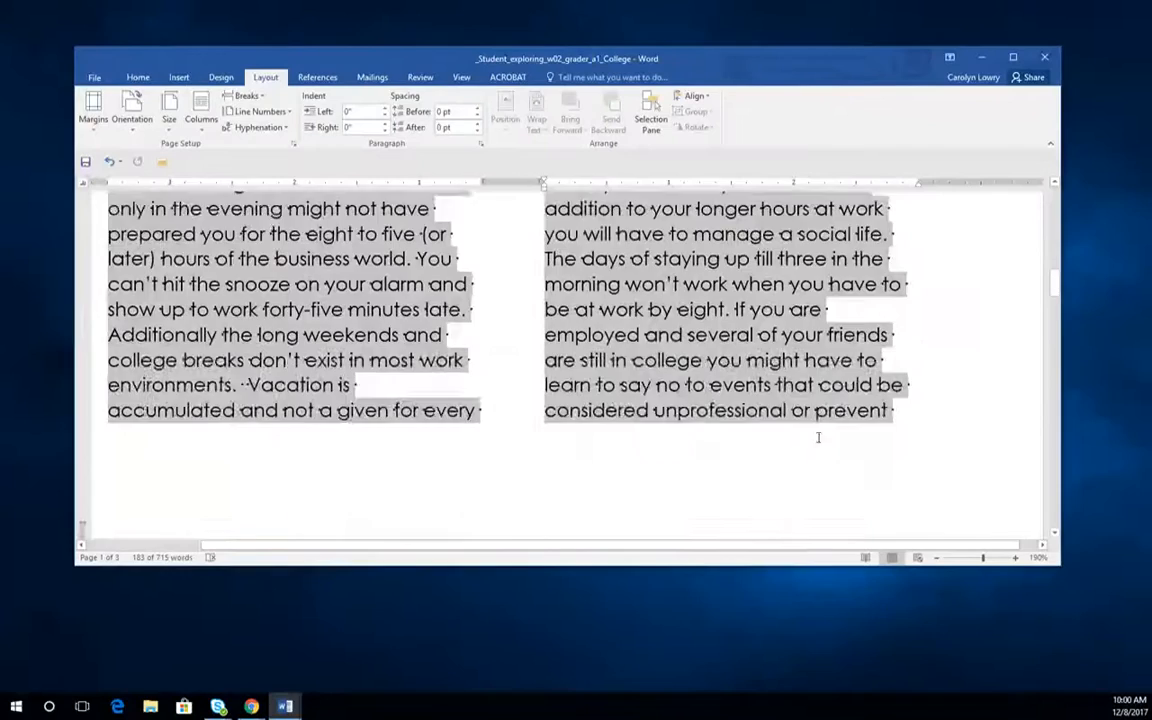
{"action": "scroll", "coordinate": [898, 332], "scroll_direction": "down", "scroll_amount": 3}
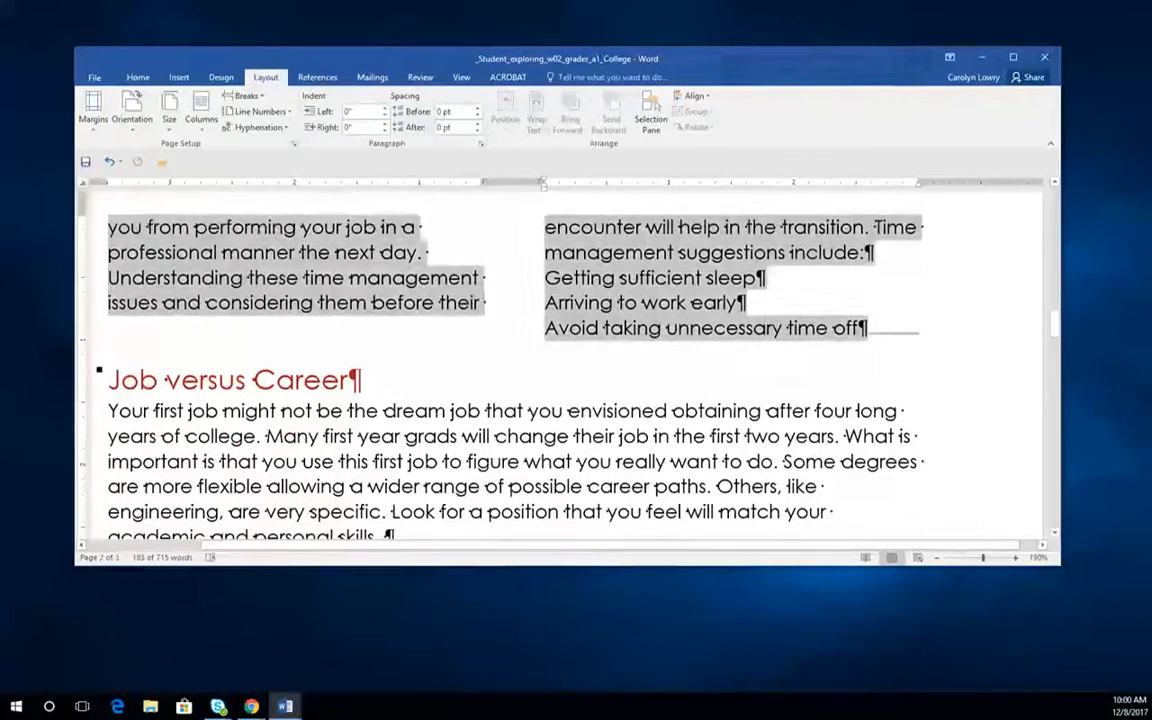
{"action": "left_click", "coordinate": [898, 332]}
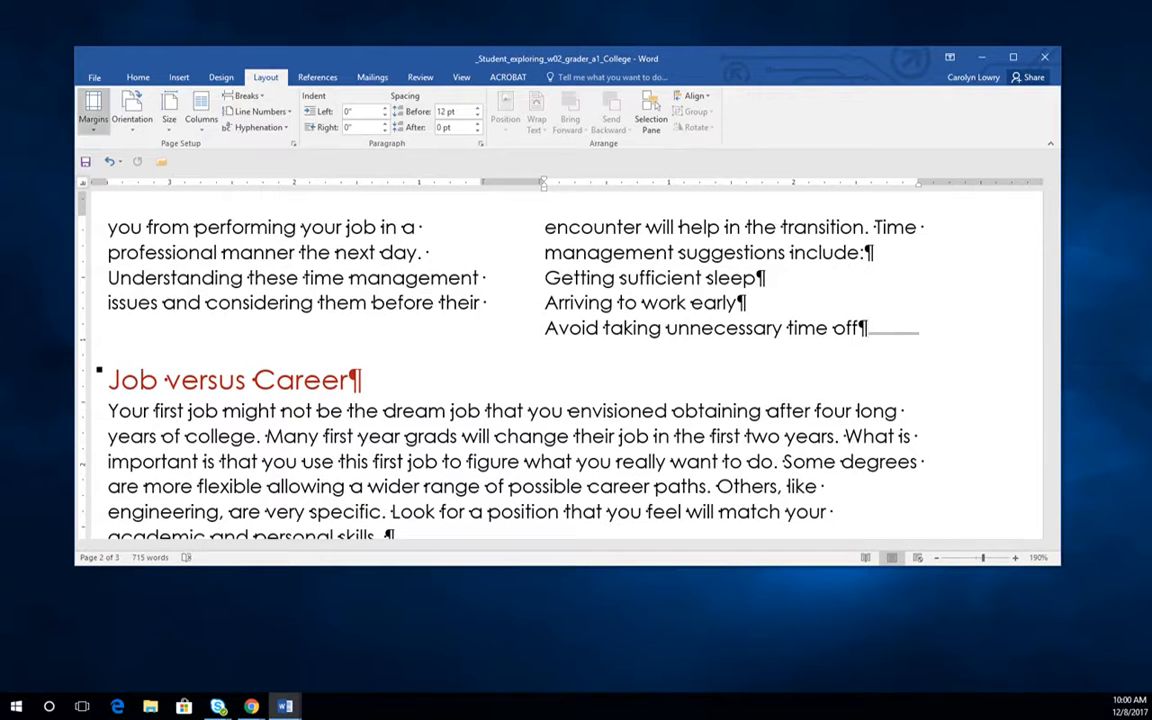
{"action": "left_click", "coordinate": [245, 95]}
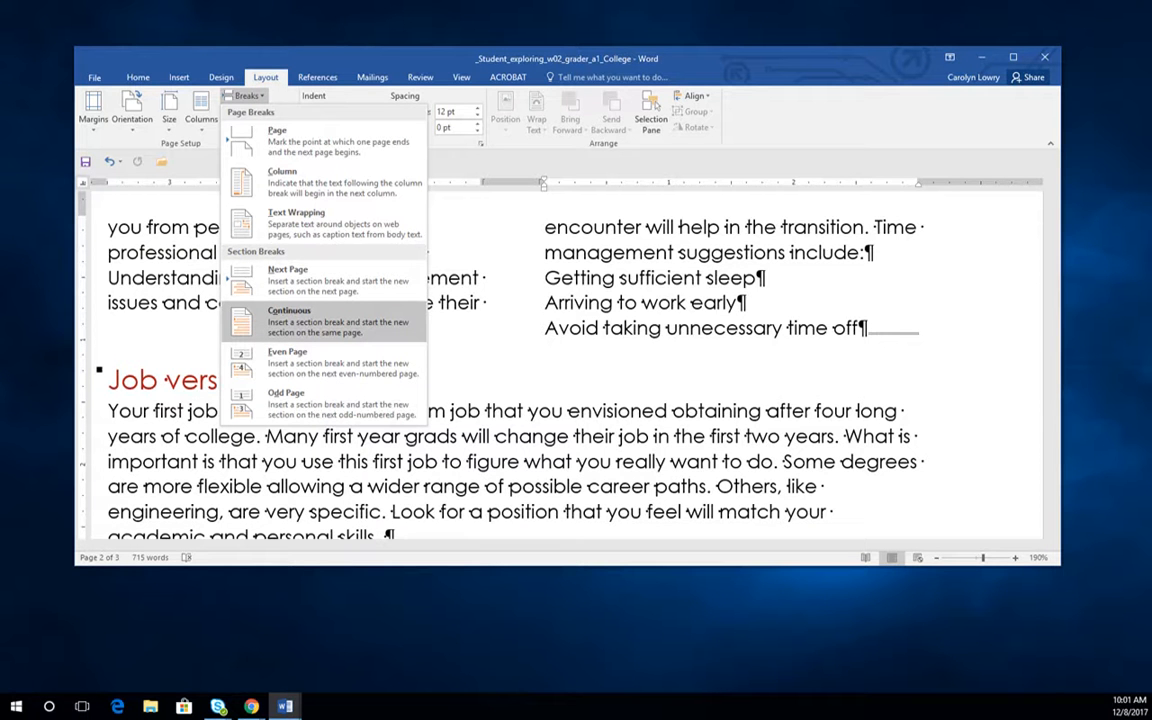
{"action": "left_click", "coordinate": [526, 335]}
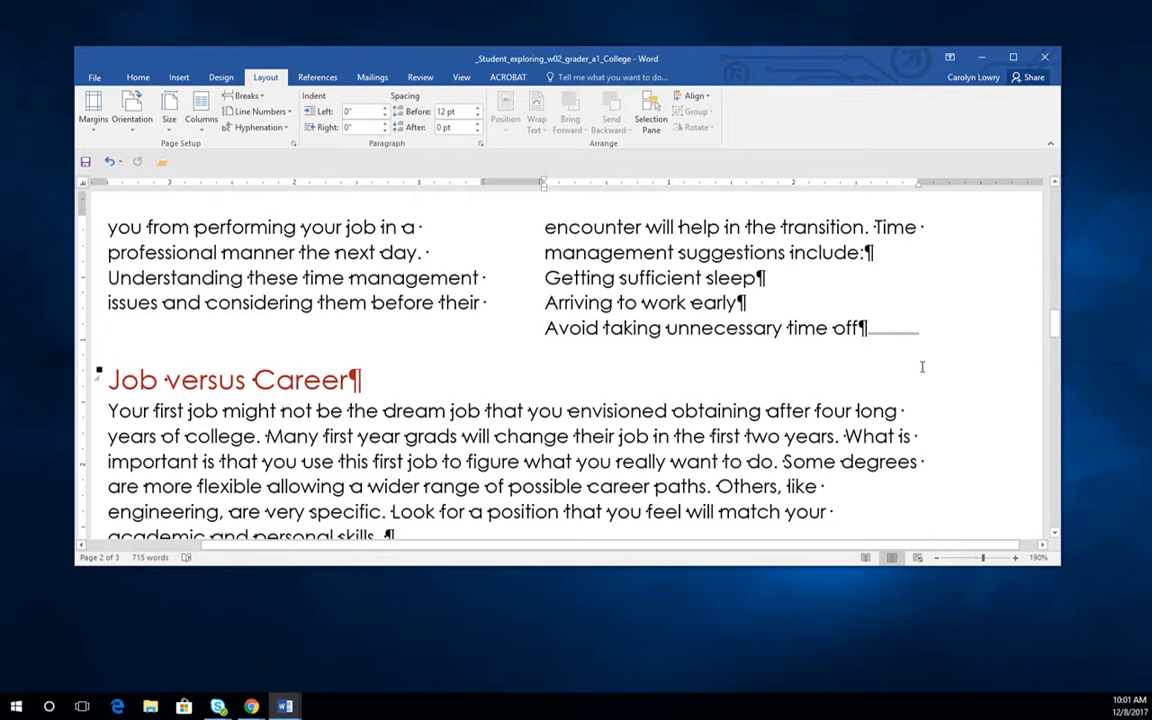
Step: Try deleting the section break after "Avoid taking unnecessary time off", check the column layout, and undo the deletion
{"action": "key", "text": "Delete"}
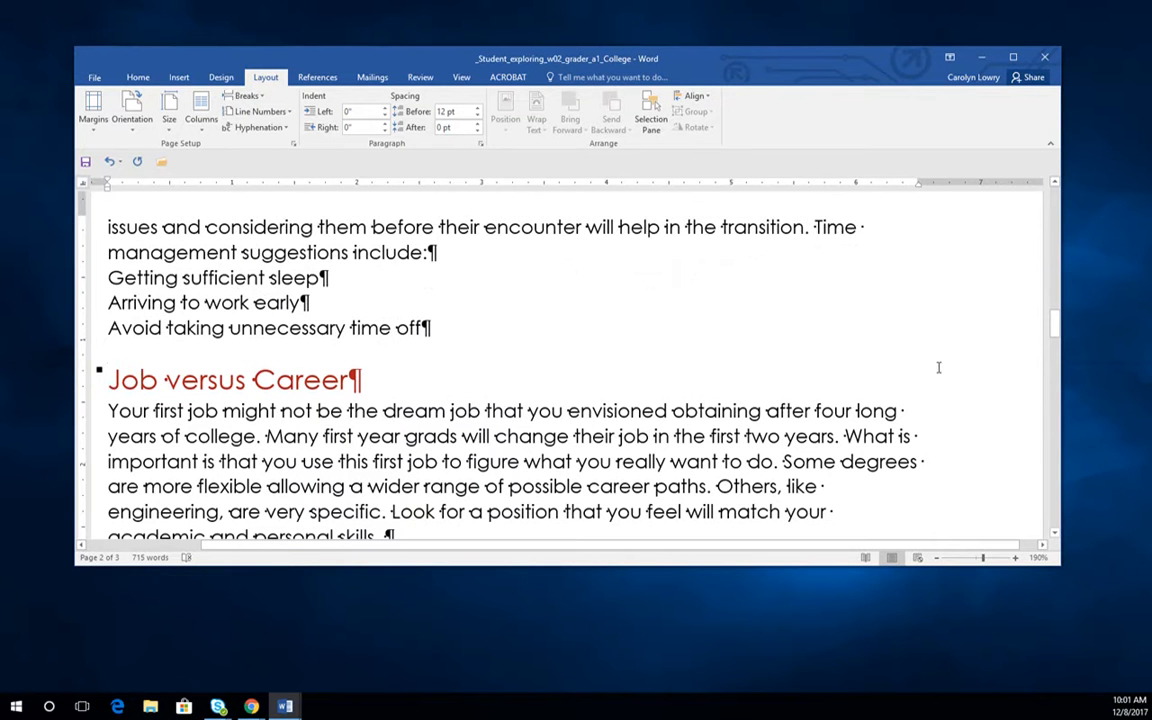
{"action": "scroll", "coordinate": [938, 367], "scroll_direction": "up", "scroll_amount": 10}
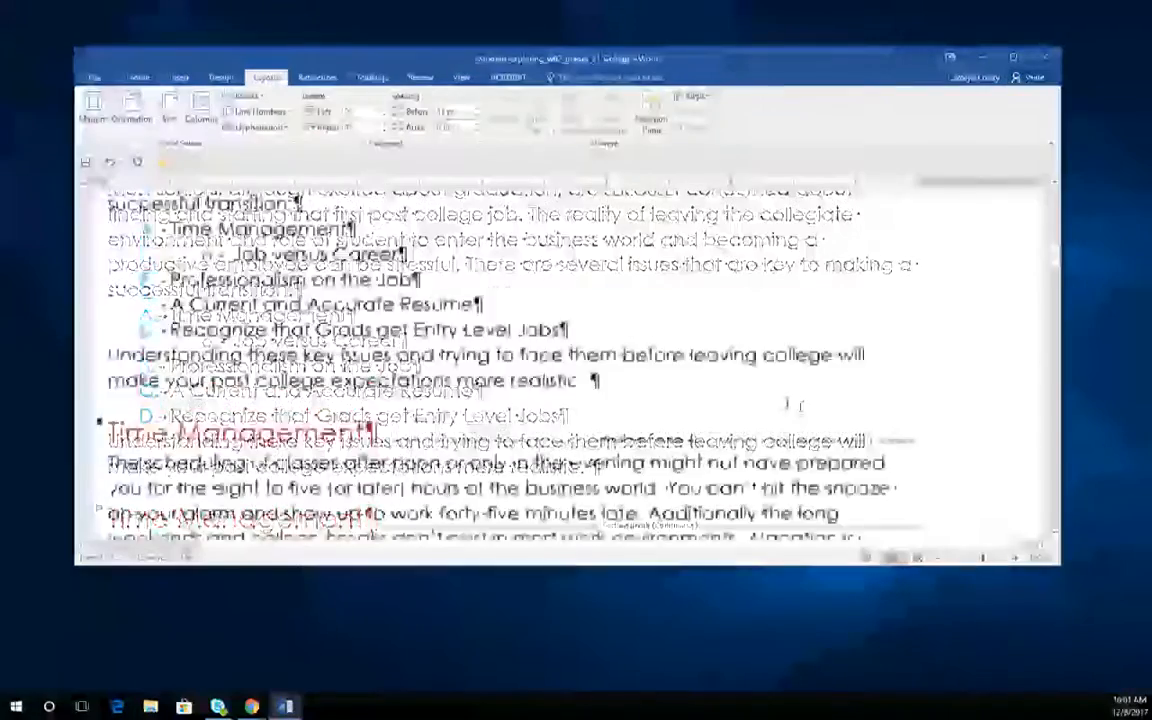
{"action": "scroll", "coordinate": [800, 404], "scroll_direction": "down", "scroll_amount": 12}
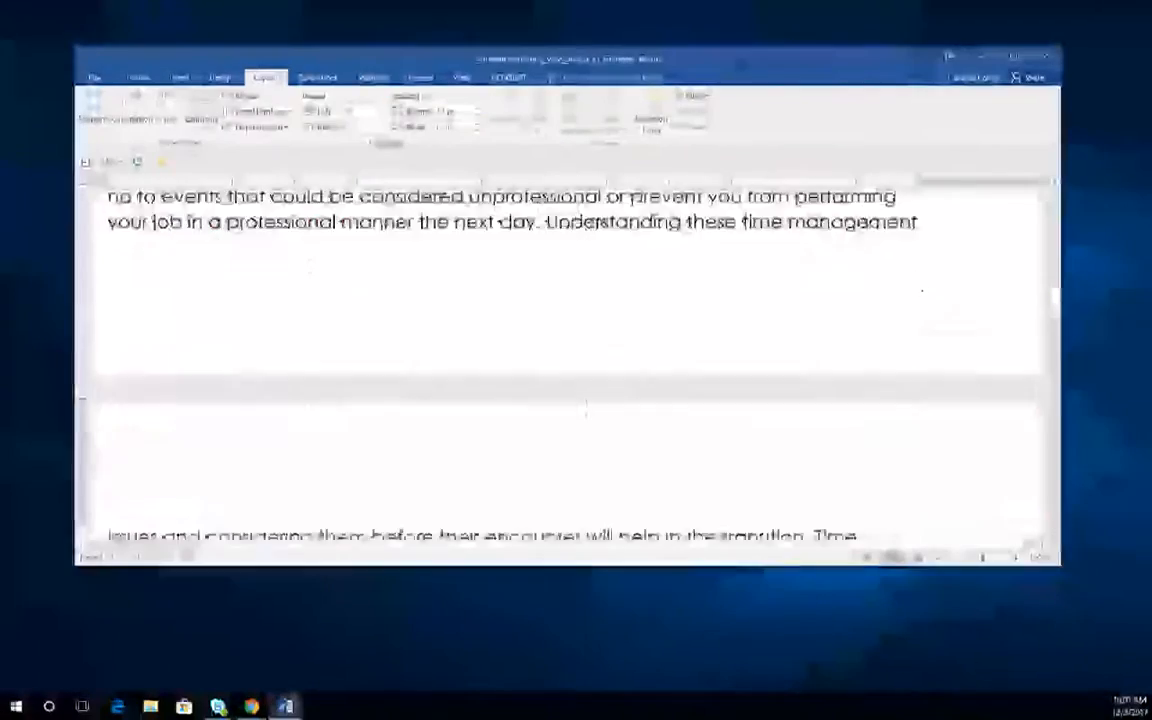
{"action": "scroll", "coordinate": [586, 410], "scroll_direction": "down", "scroll_amount": 15}
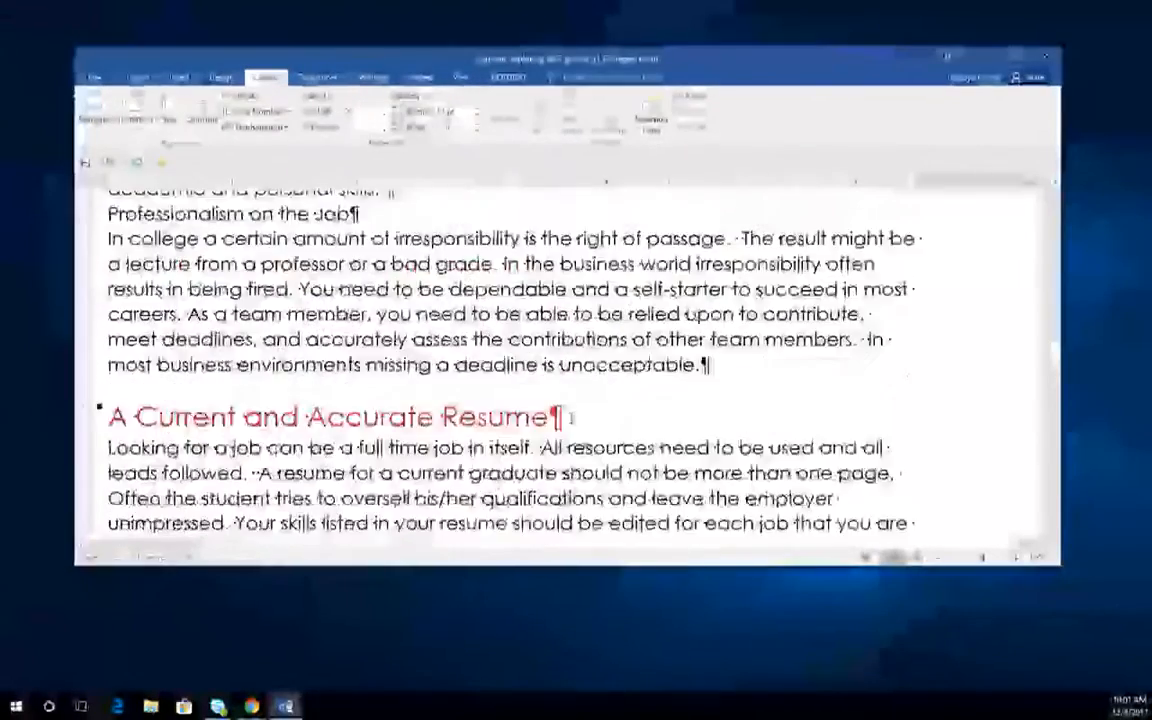
{"action": "scroll", "coordinate": [576, 420], "scroll_direction": "up", "scroll_amount": 2}
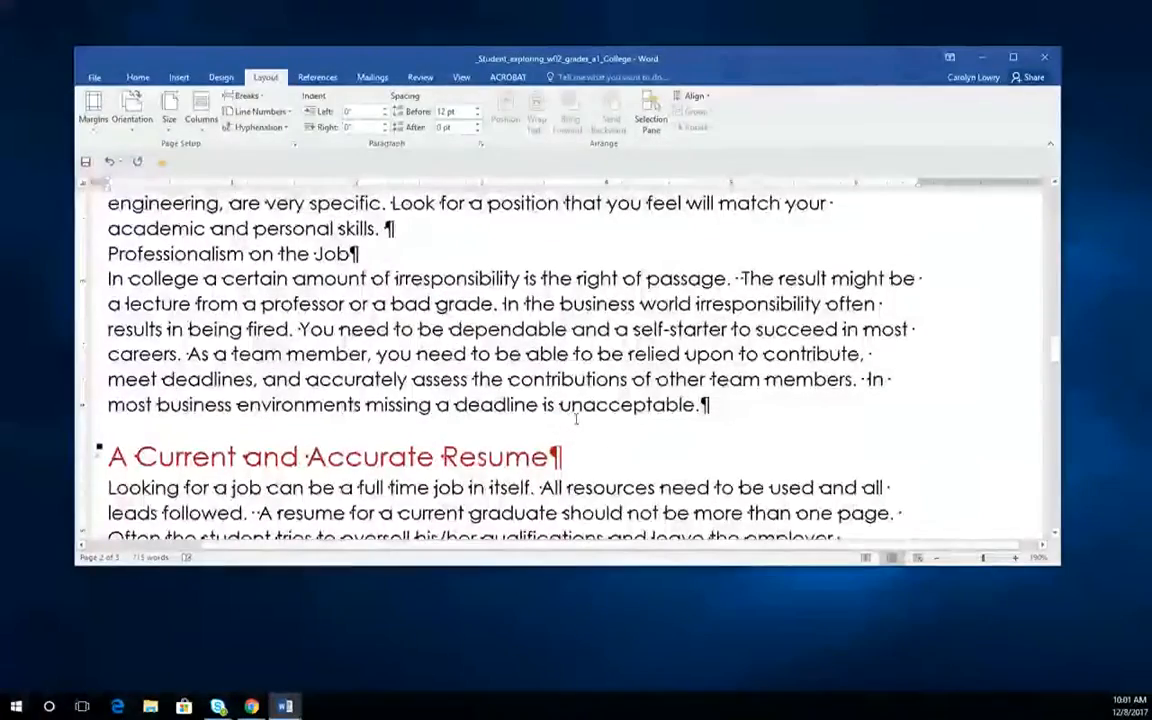
{"action": "scroll", "coordinate": [576, 420], "scroll_direction": "up", "scroll_amount": 3}
{"action": "scroll", "coordinate": [720, 311], "scroll_direction": "up", "scroll_amount": 3}
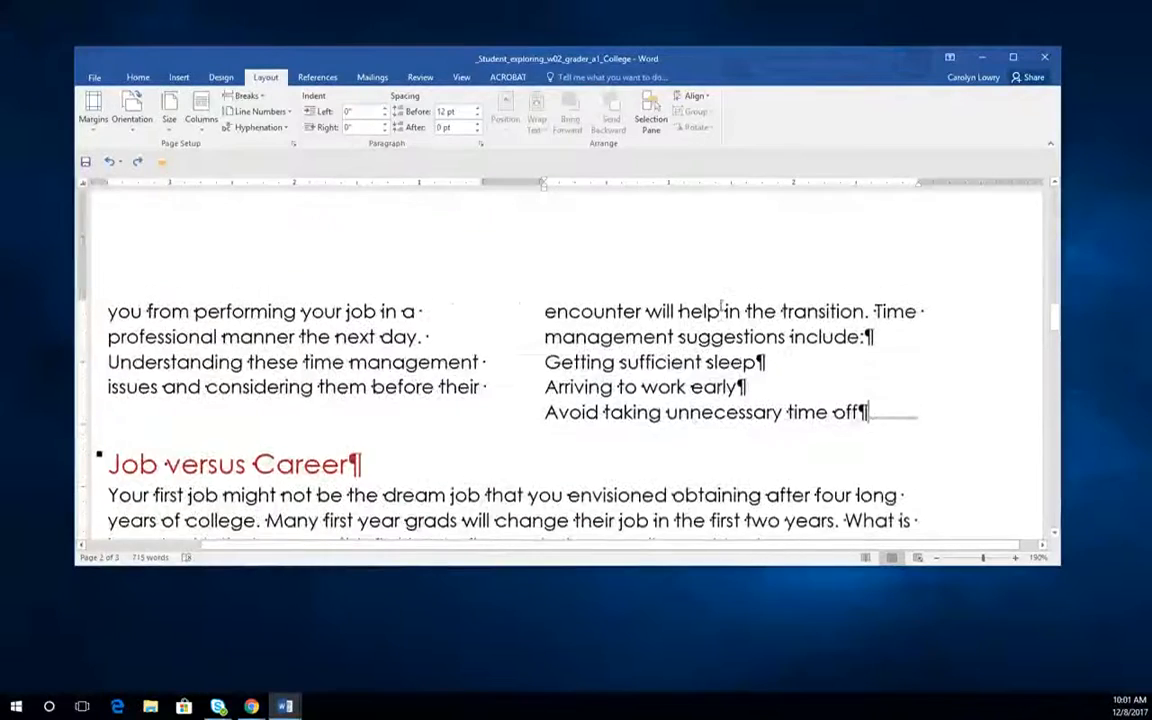
Step: Review the two-column Time Management text from its opening continuous section break down to the "Job versus Career" heading
{"action": "scroll", "coordinate": [716, 315], "scroll_direction": "up", "scroll_amount": 5}
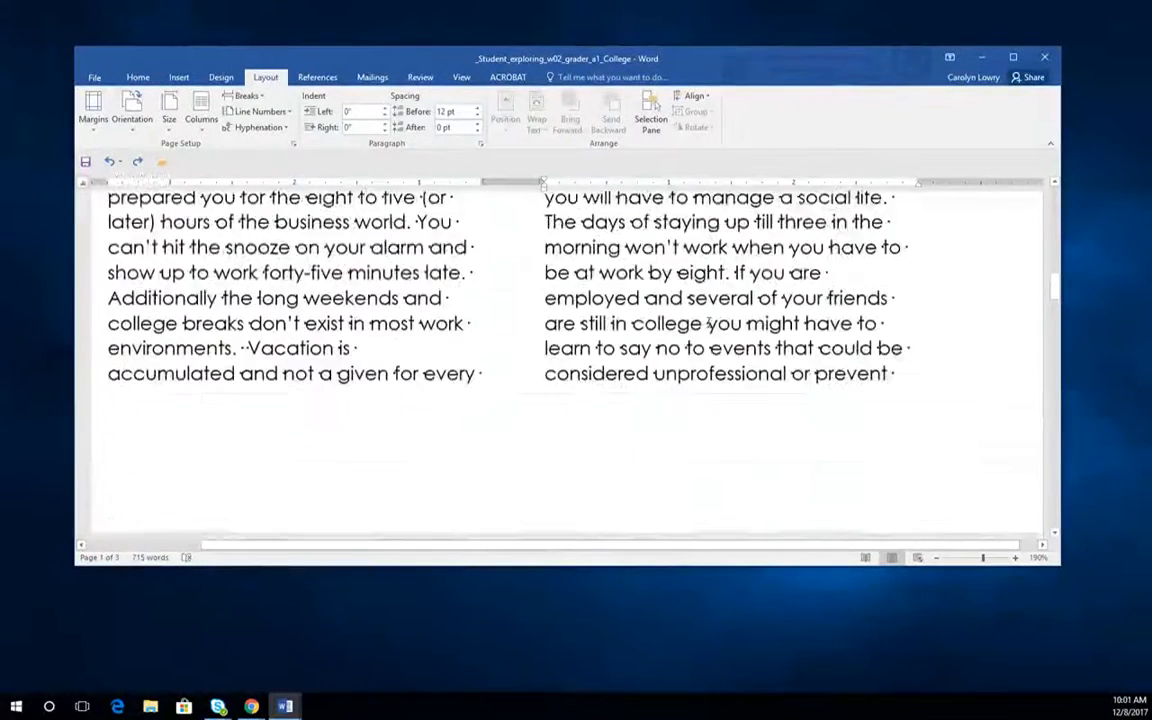
{"action": "scroll", "coordinate": [708, 322], "scroll_direction": "up", "scroll_amount": 3}
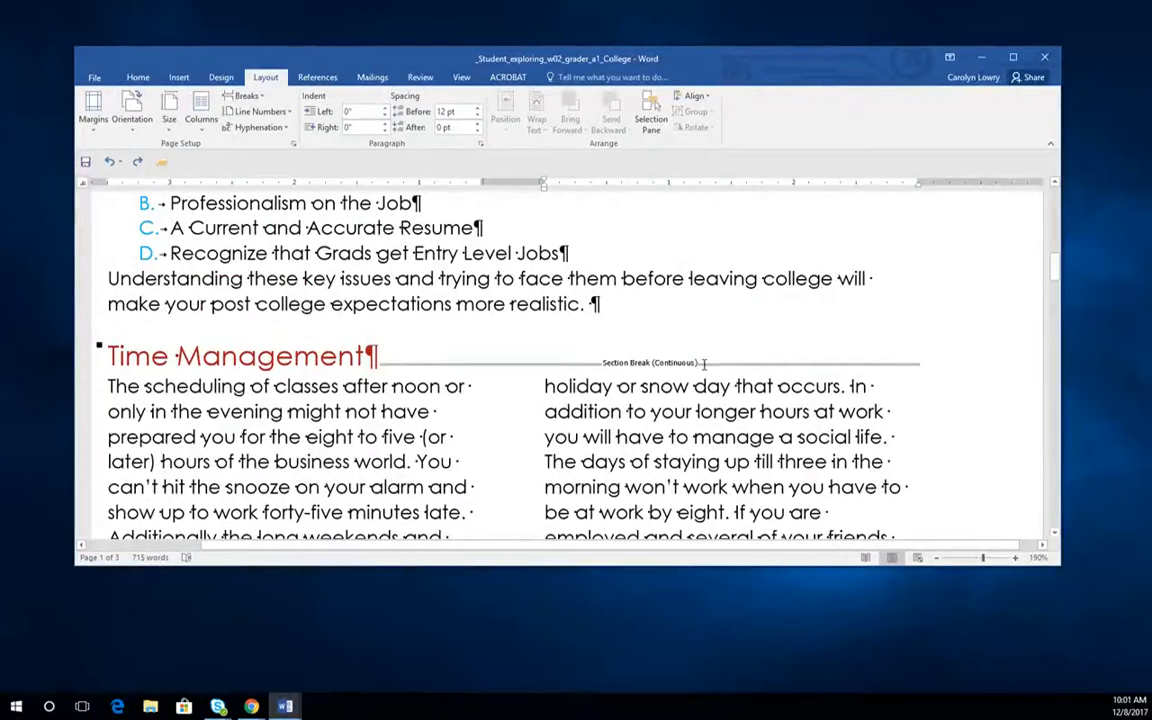
{"action": "scroll", "coordinate": [704, 364], "scroll_direction": "down", "scroll_amount": 10}
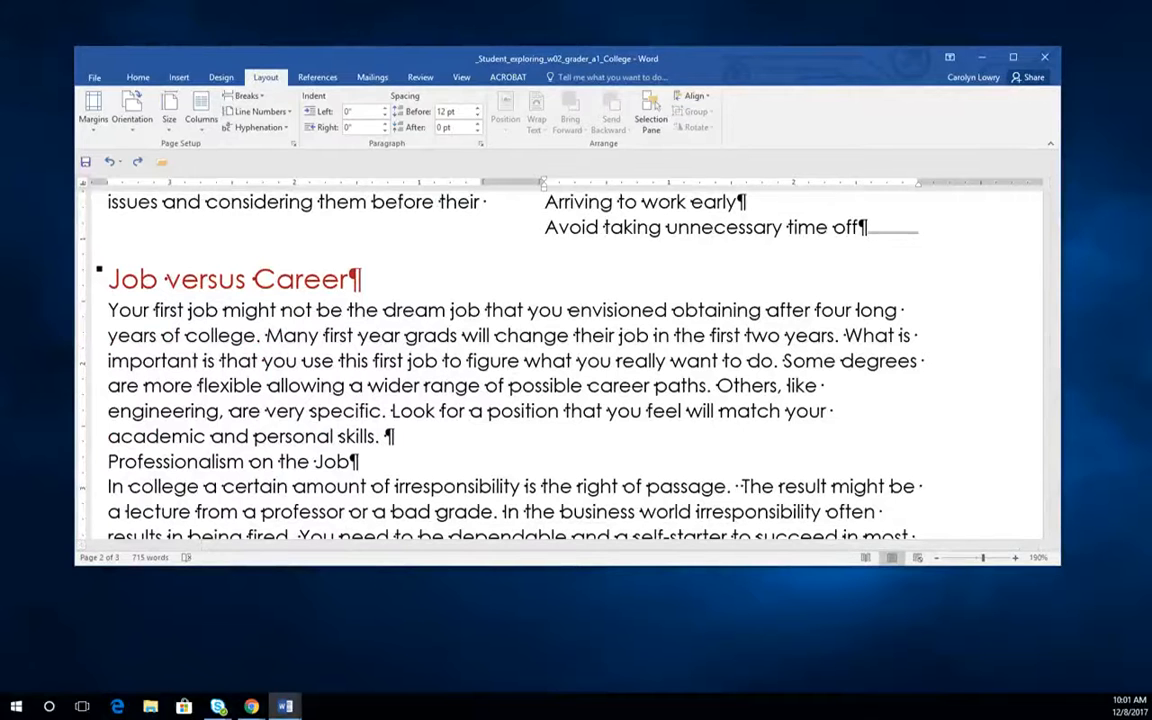
{"action": "key", "text": "super+s"}
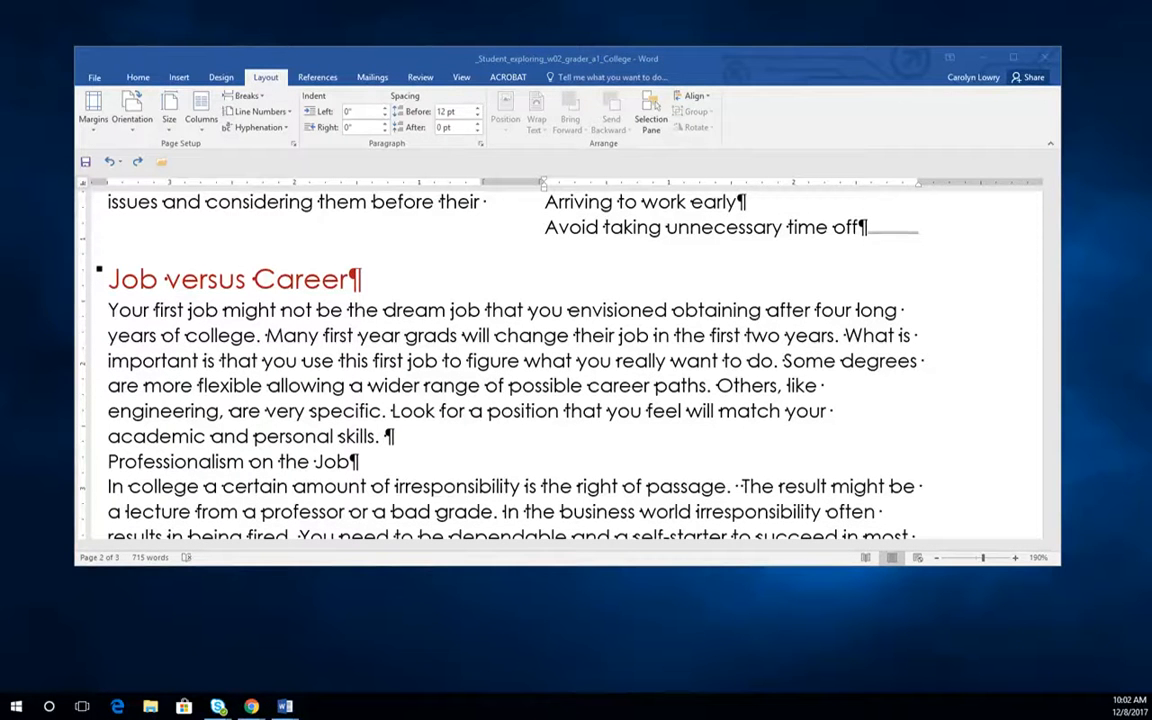
Step: Save the document's formatting as a new style set named "standard" and check for it among the custom style sets
{"action": "left_click", "coordinate": [221, 77]}
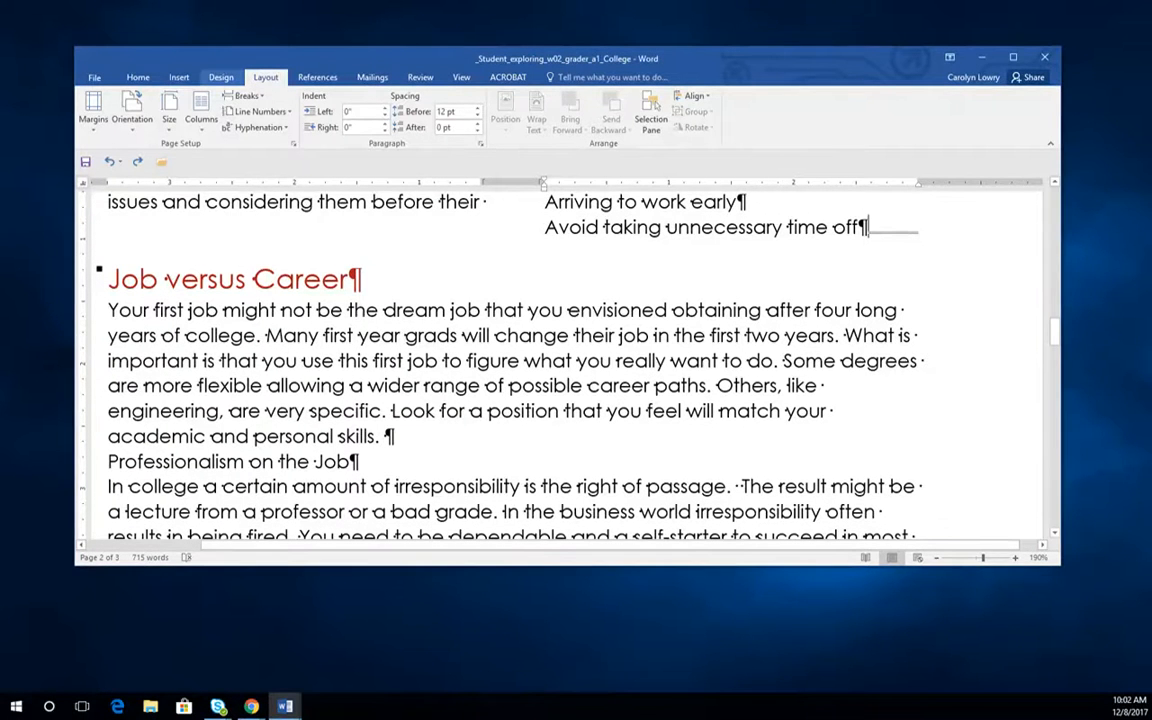
{"action": "left_click", "coordinate": [759, 124]}
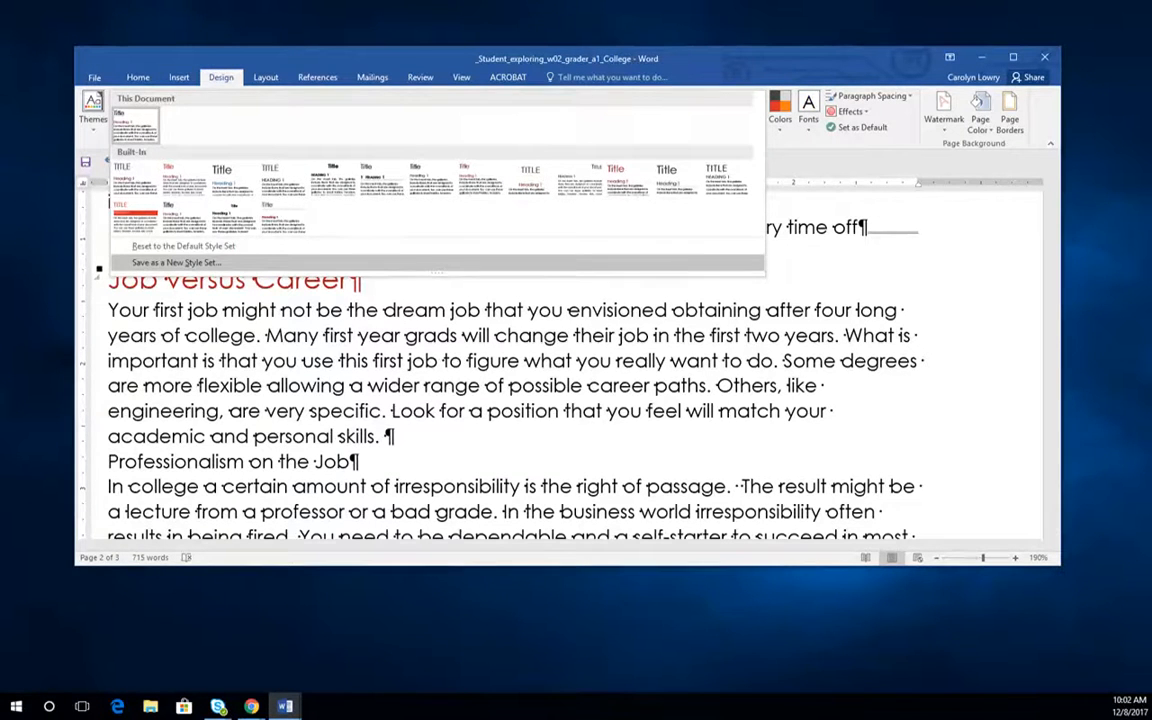
{"action": "left_click", "coordinate": [176, 262]}
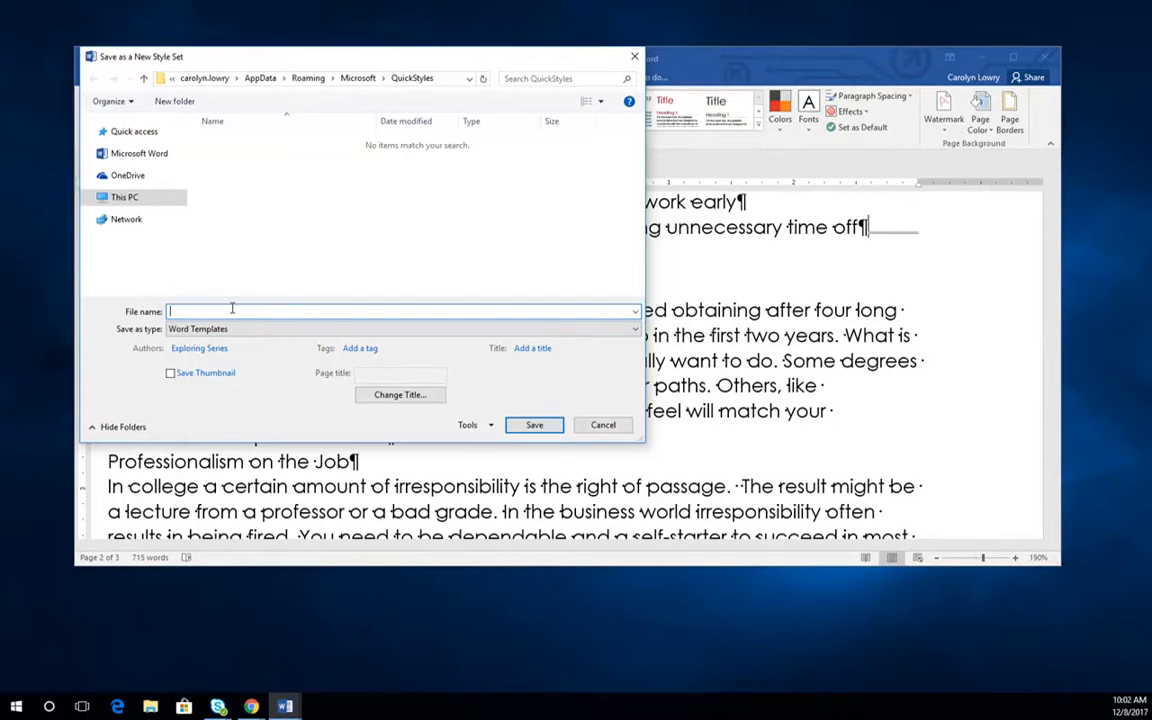
{"action": "type", "text": "standard"}
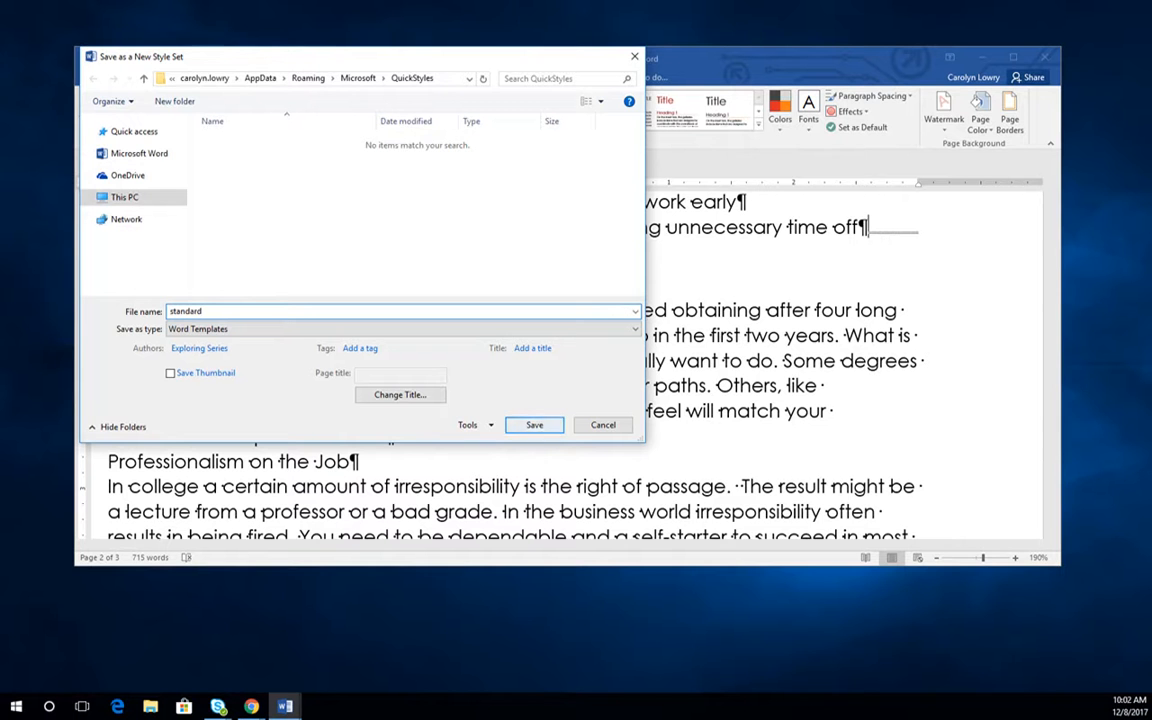
{"action": "left_click", "coordinate": [543, 424]}
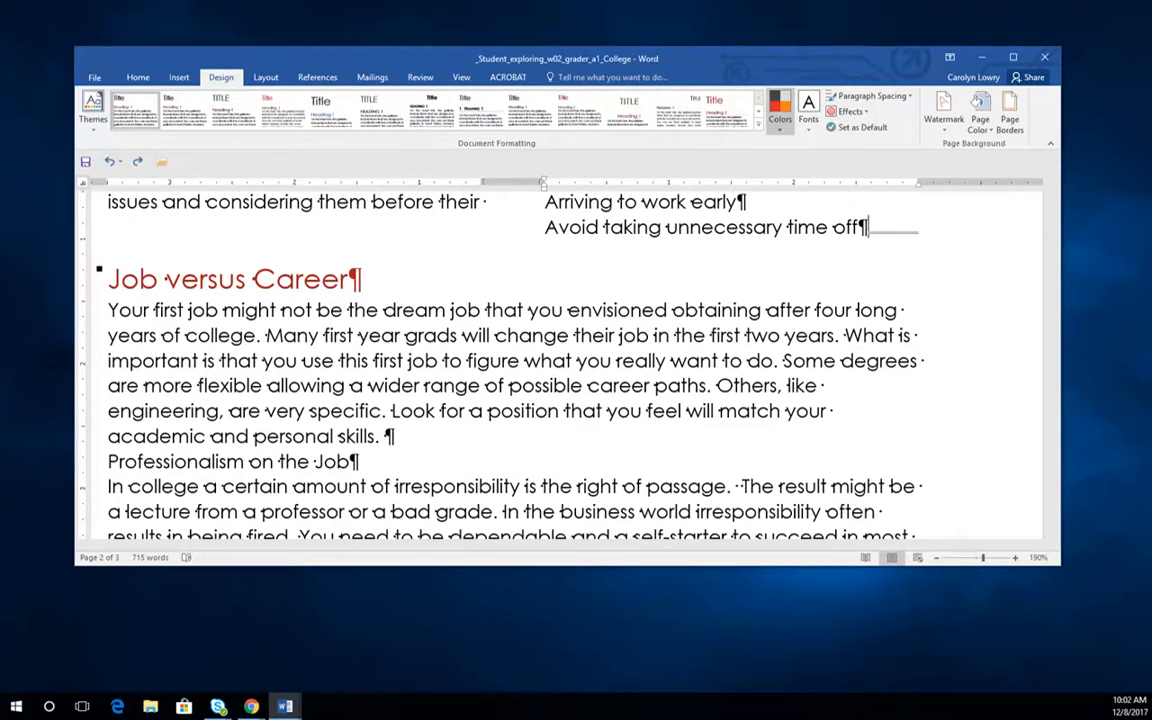
{"action": "left_click", "coordinate": [759, 125]}
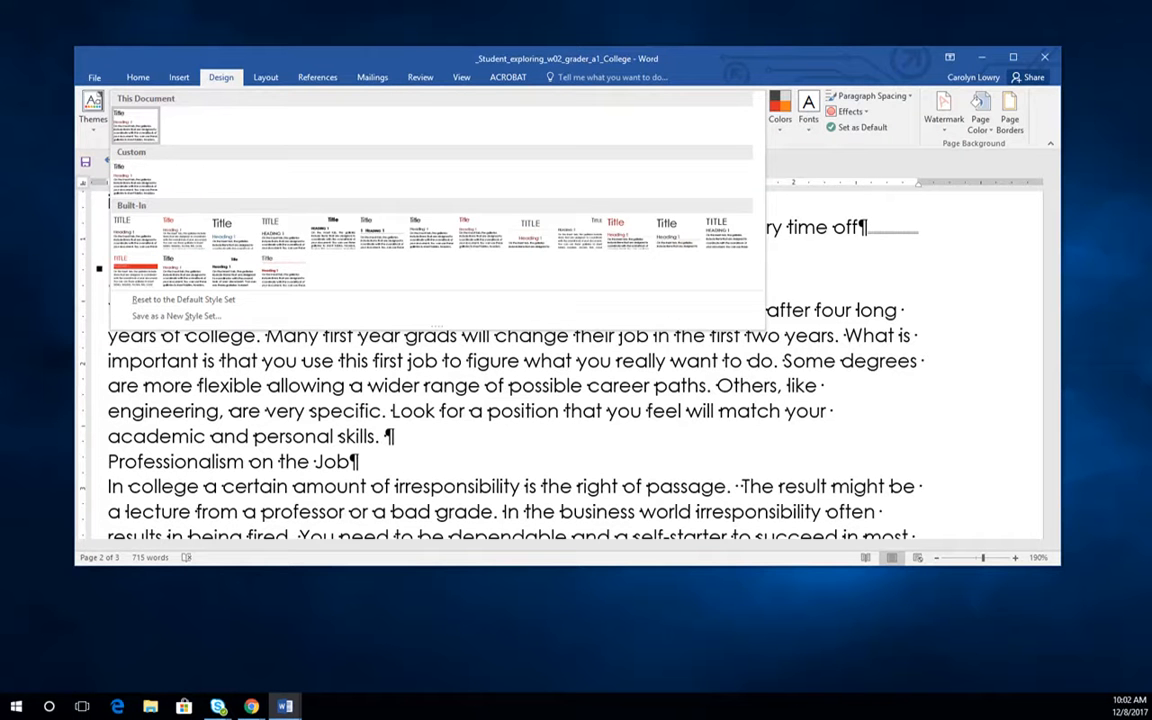
{"action": "key", "text": "Escape"}
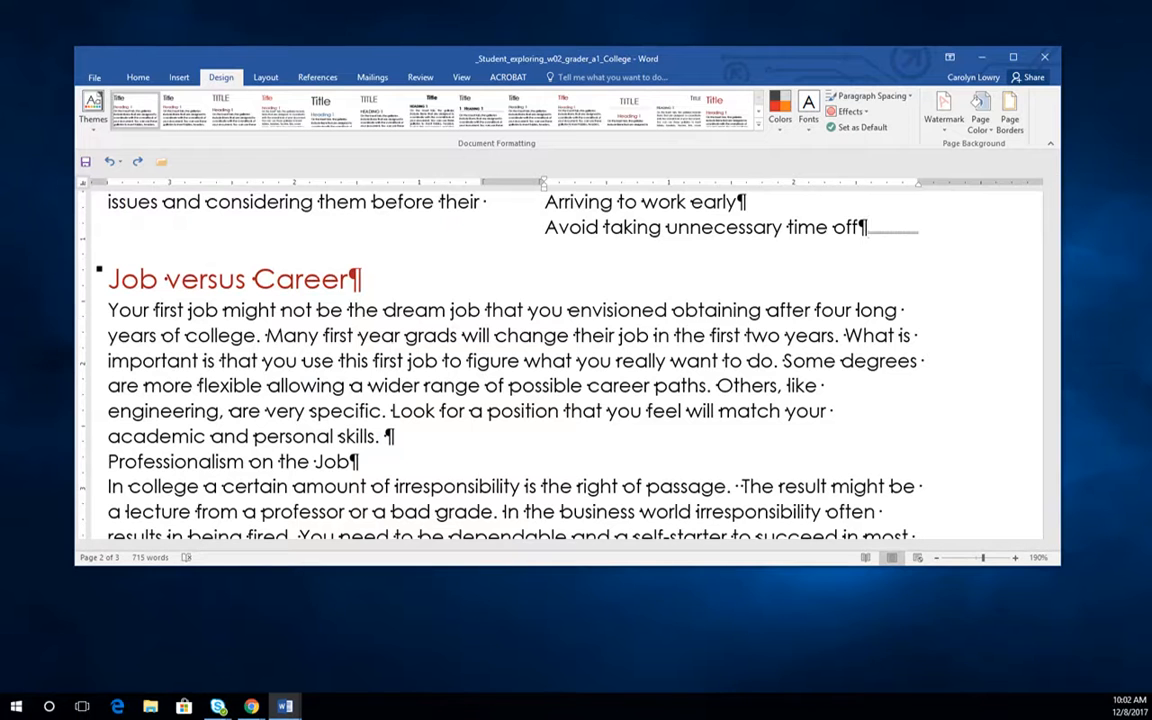
Step: Insert a Banded Sidebar text box on the page and replace its placeholder body text with "sdfgsdfgdfssdfg"
{"action": "scroll", "coordinate": [560, 360], "scroll_direction": "down", "scroll_amount": 2}
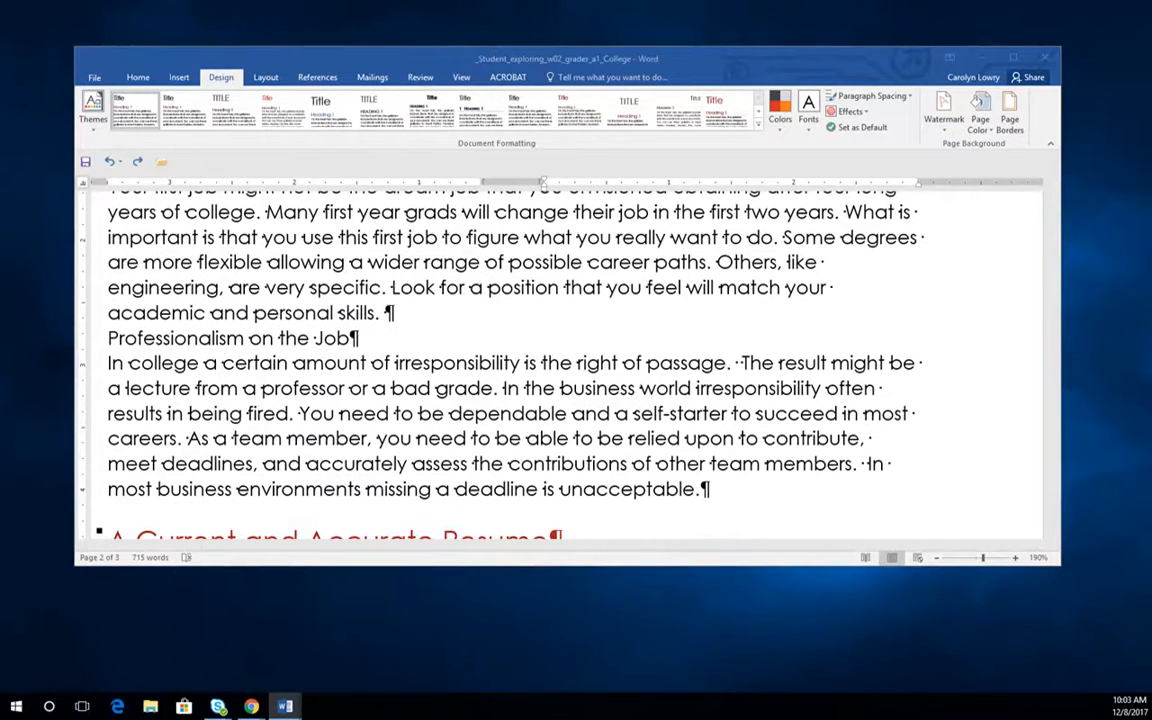
{"action": "left_click", "coordinate": [179, 77]}
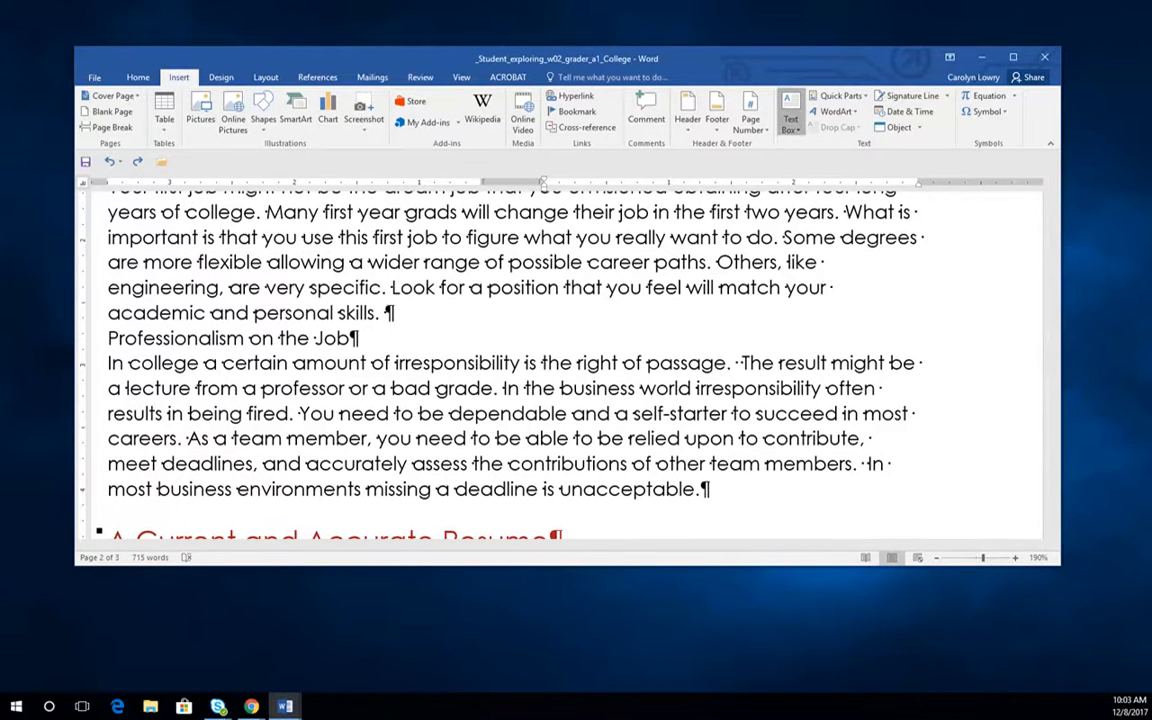
{"action": "left_click", "coordinate": [790, 115]}
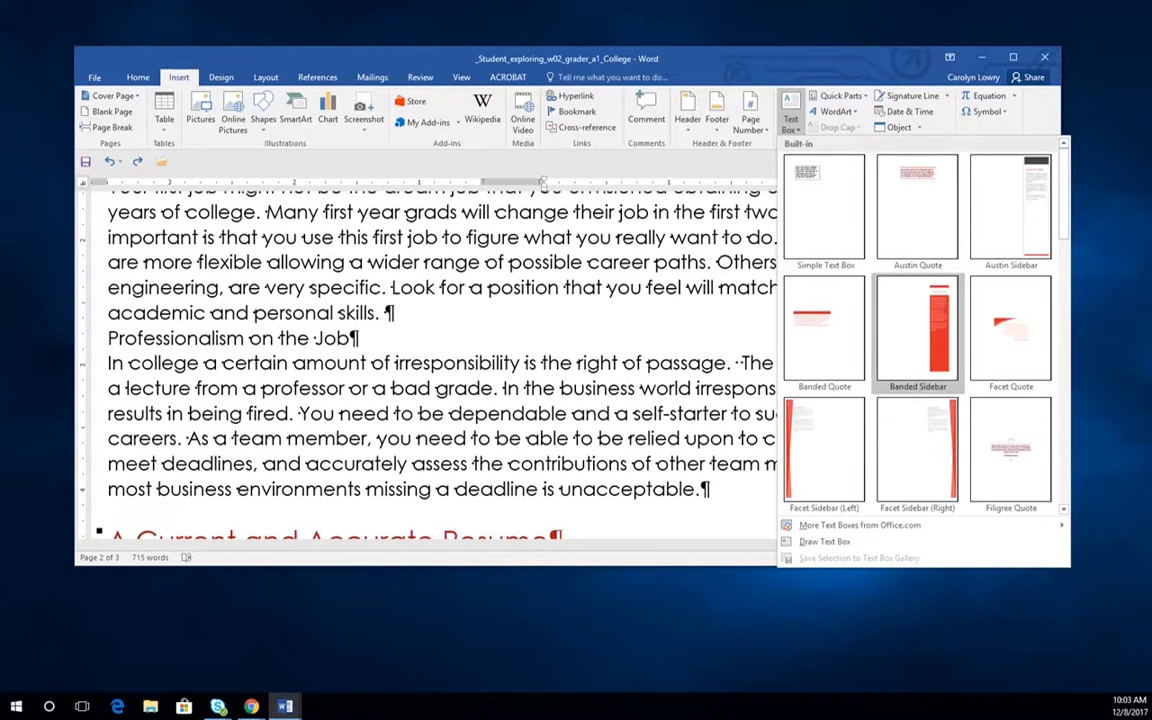
{"action": "left_click", "coordinate": [939, 342]}
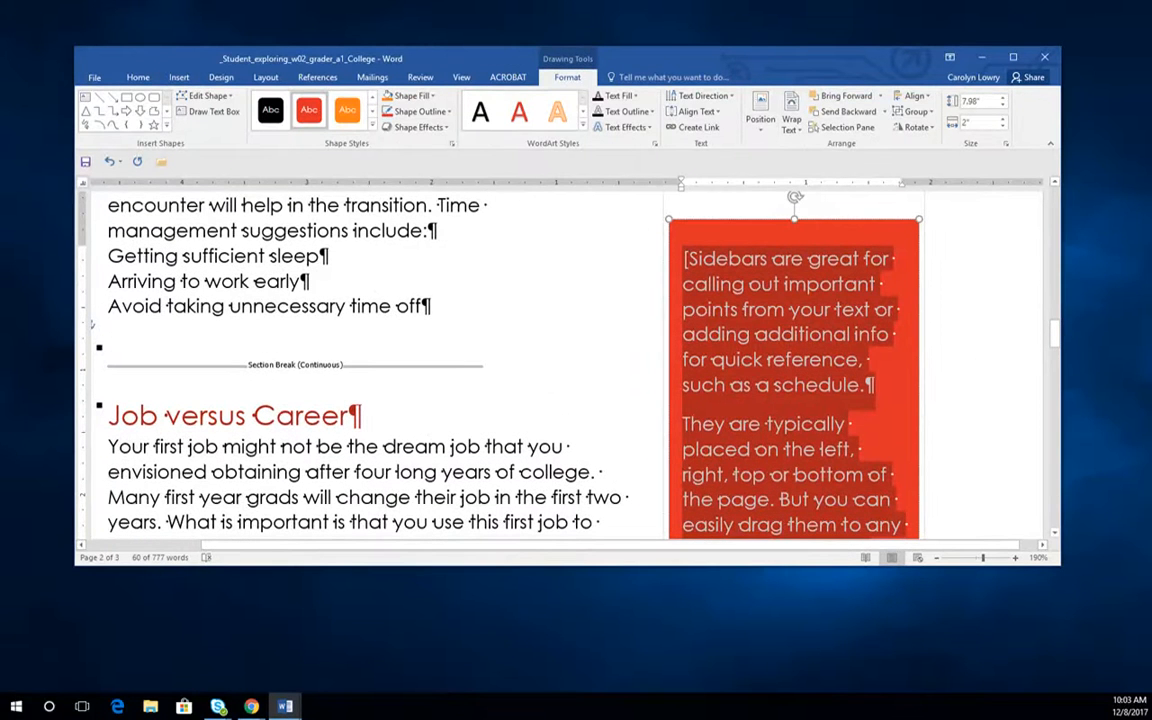
{"action": "type", "text": "sdfgsdfgdfssdfg"}
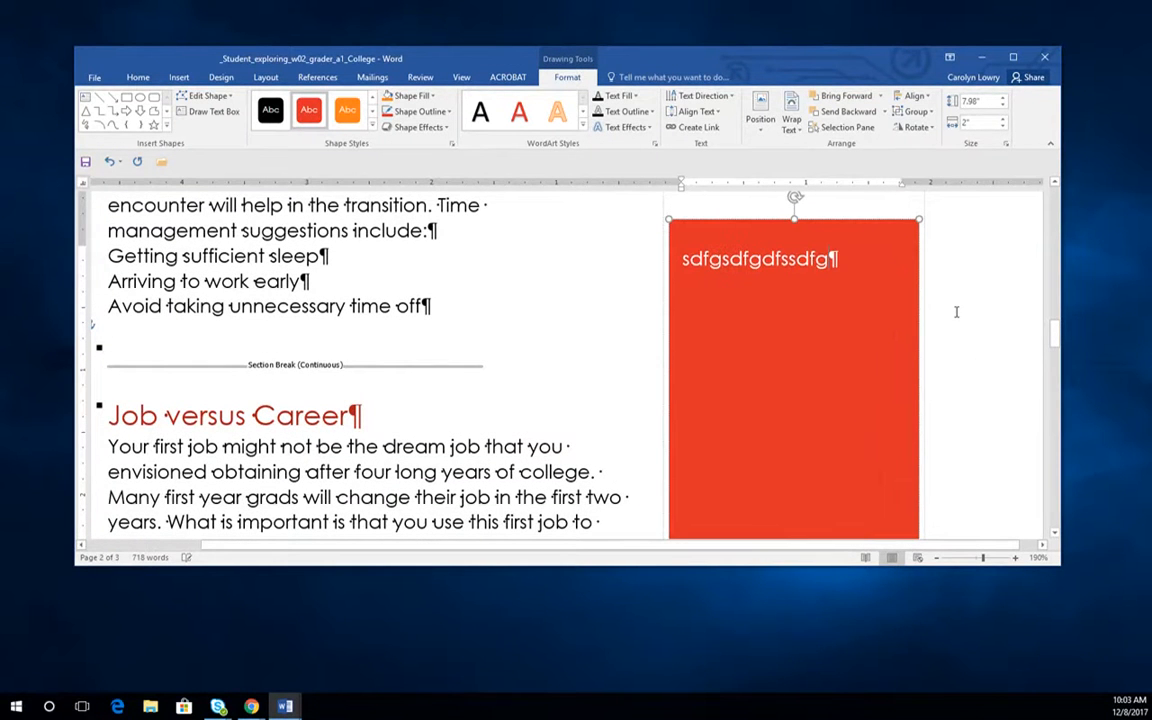
Step: Replace the sidebar's title placeholder with "WERTWER"
{"action": "scroll", "coordinate": [956, 312], "scroll_direction": "up", "scroll_amount": 3}
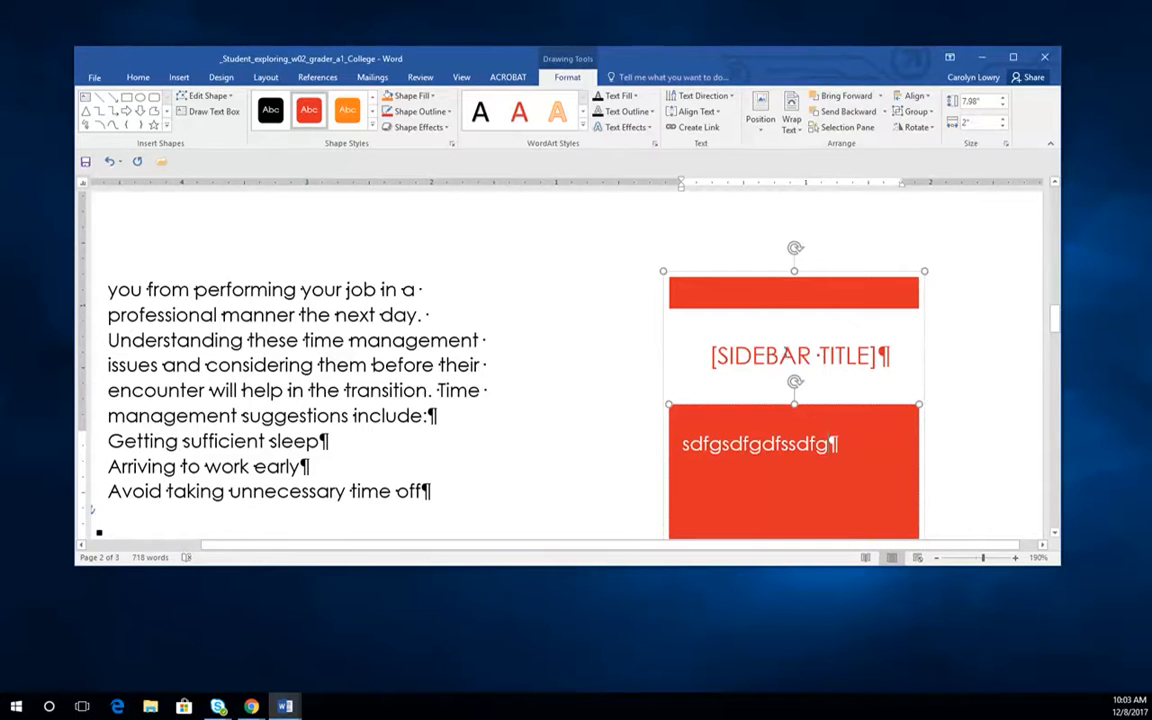
{"action": "left_click", "coordinate": [795, 356]}
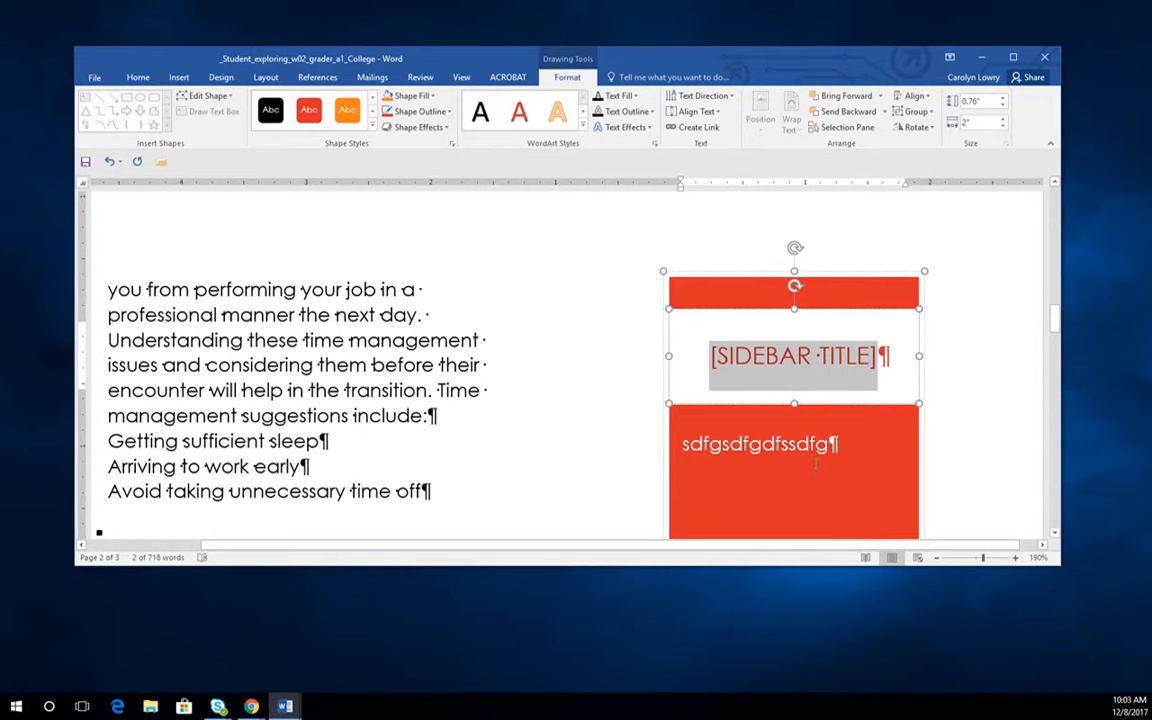
{"action": "type", "text": "WERTWER"}
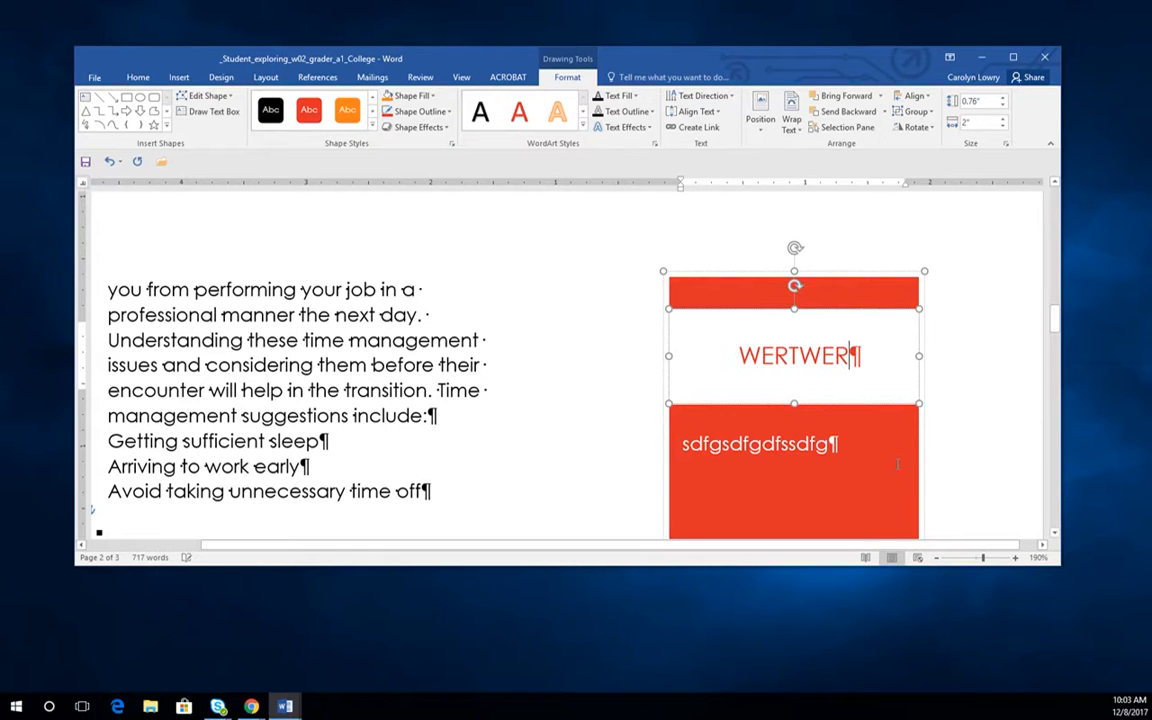
Step: Examine the sidebar's separate parts: the red band, the title box and the body box
{"action": "scroll", "coordinate": [751, 411], "scroll_direction": "down", "scroll_amount": 3}
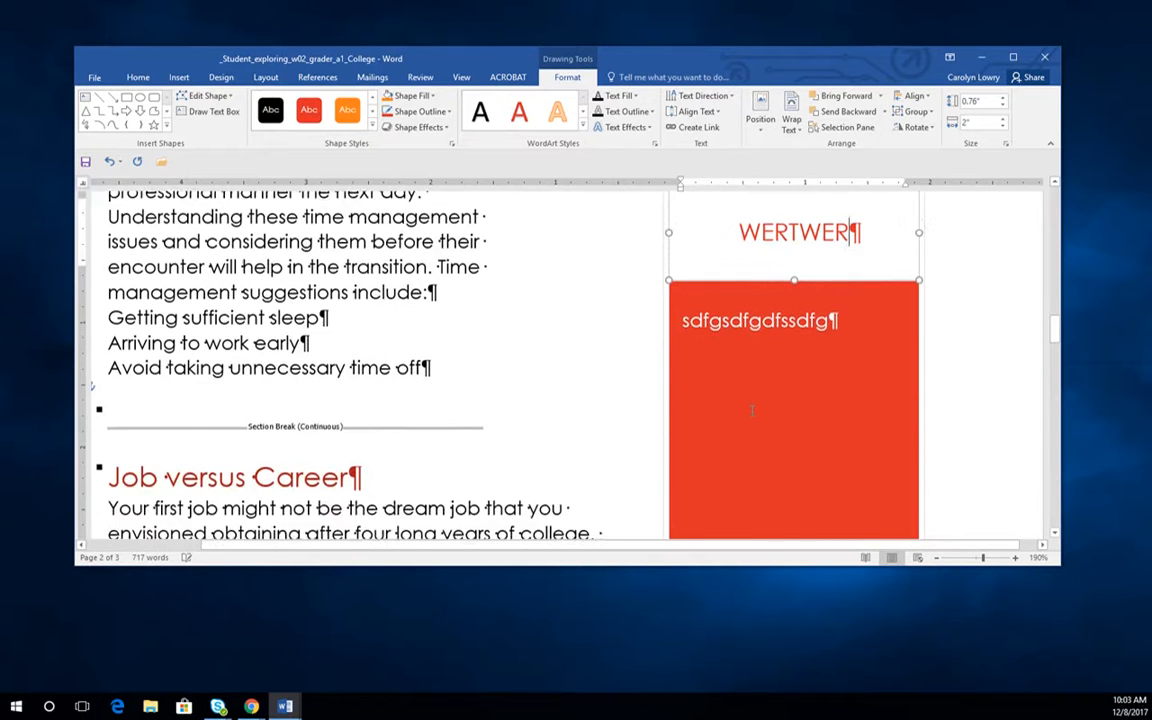
{"action": "scroll", "coordinate": [792, 373], "scroll_direction": "up", "scroll_amount": 2}
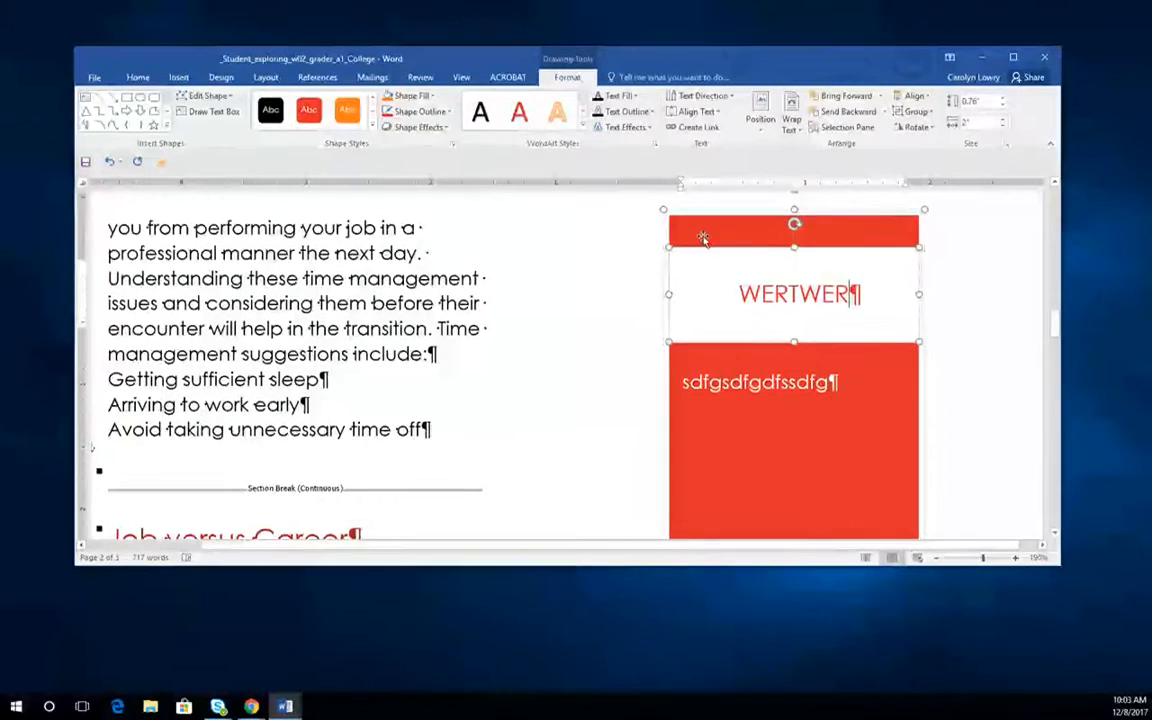
{"action": "left_click", "coordinate": [715, 230]}
{"action": "left_click", "coordinate": [708, 287]}
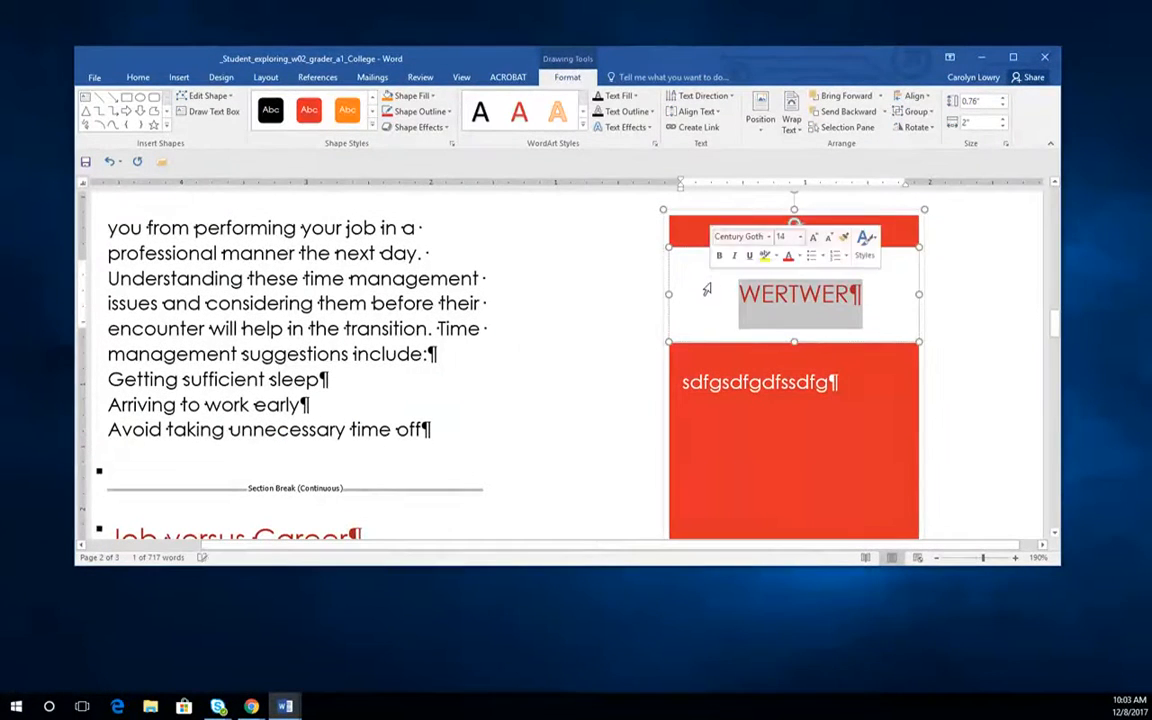
{"action": "left_click", "coordinate": [725, 385]}
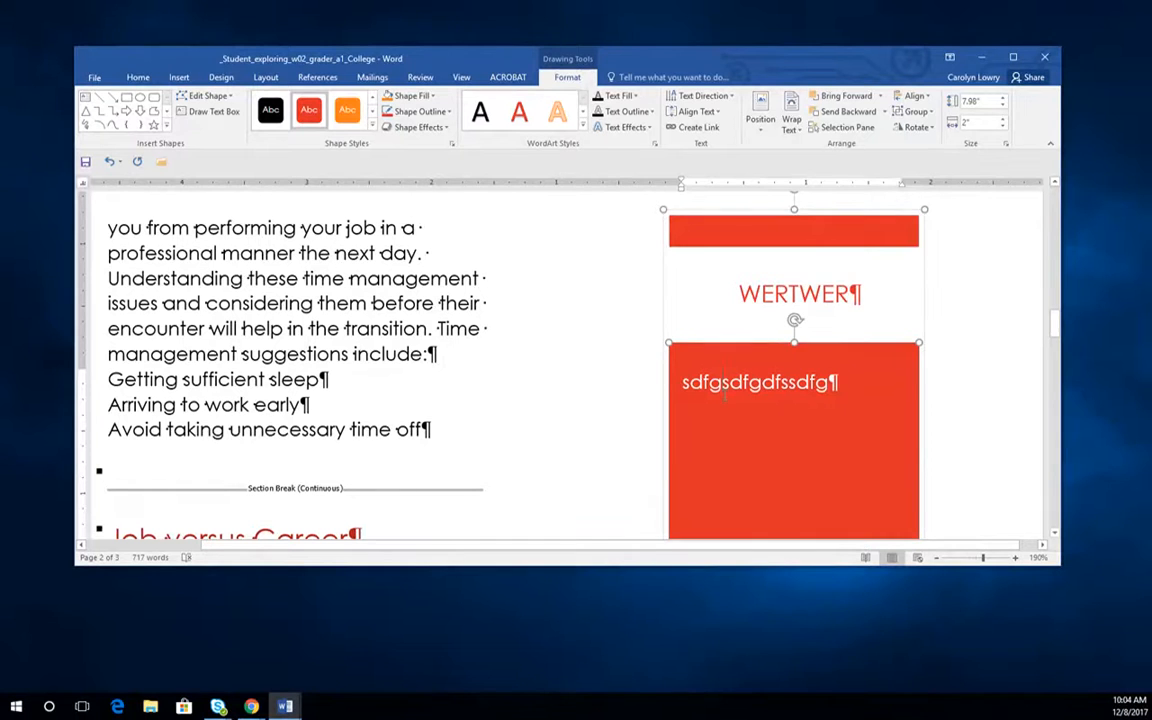
Step: Set the shape fill of the sidebar's title box to No Fill
{"action": "left_click", "coordinate": [703, 303]}
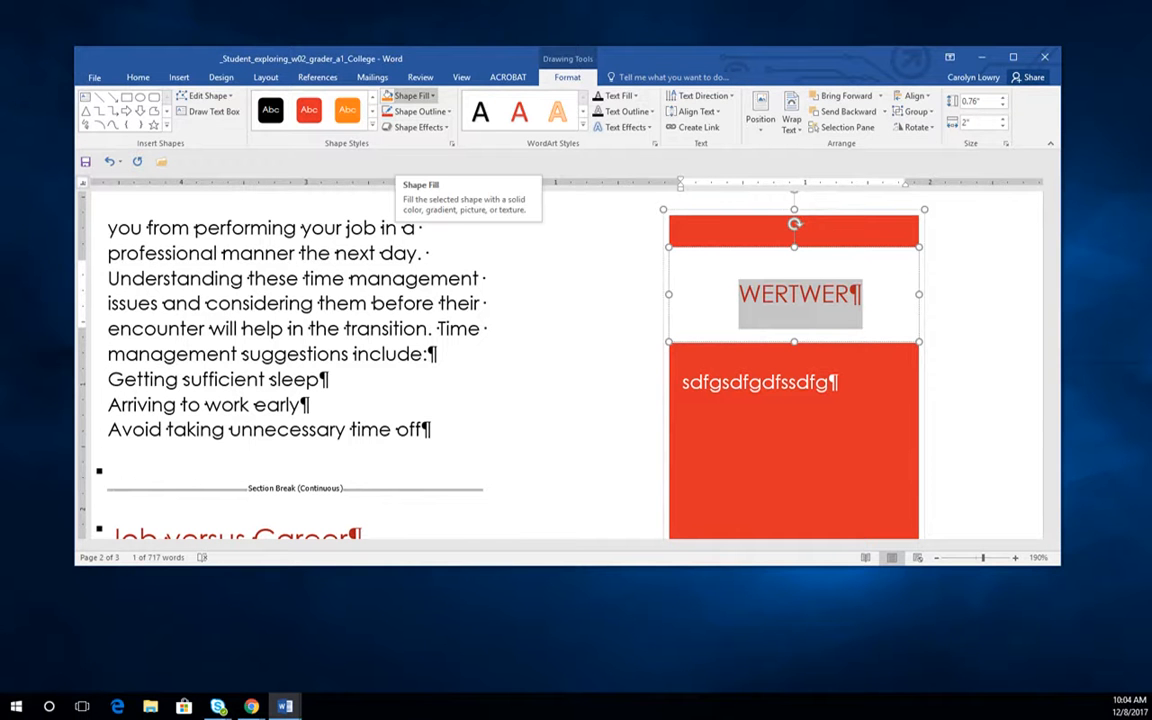
{"action": "left_click", "coordinate": [420, 95]}
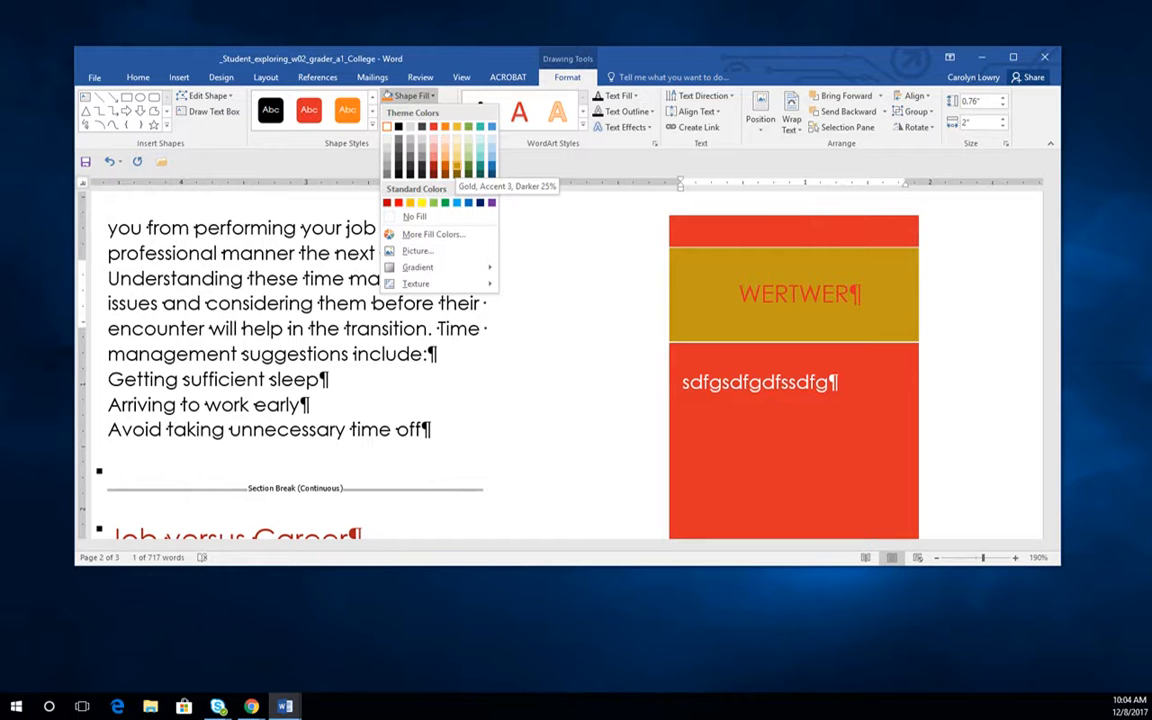
{"action": "left_click", "coordinate": [414, 216]}
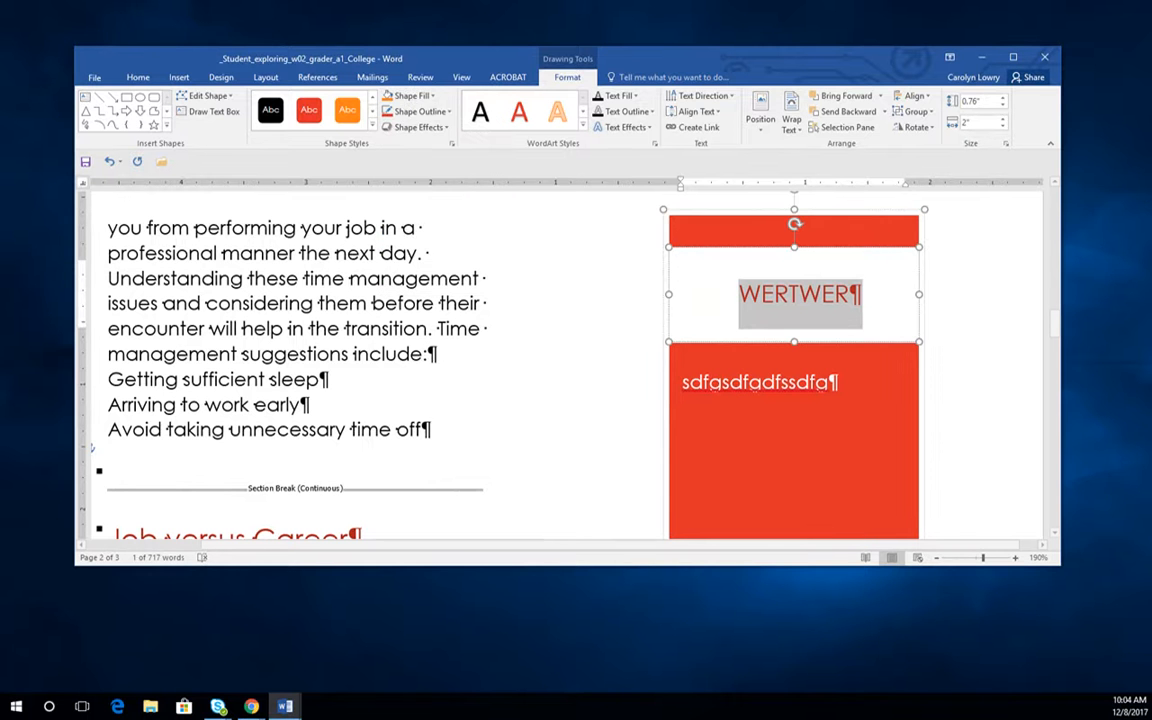
Step: Give the sidebar's title box a solid red double-line outline with a width of 6 pt
{"action": "left_click", "coordinate": [418, 111]}
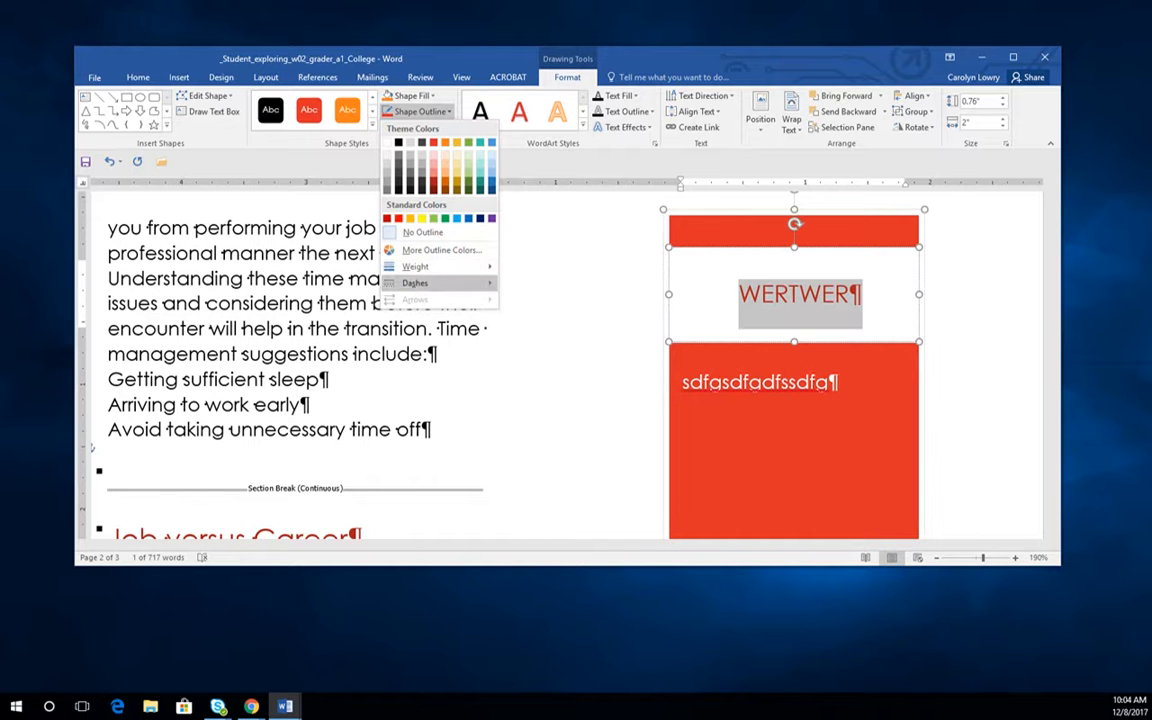
{"action": "mouse_move", "coordinate": [415, 266]}
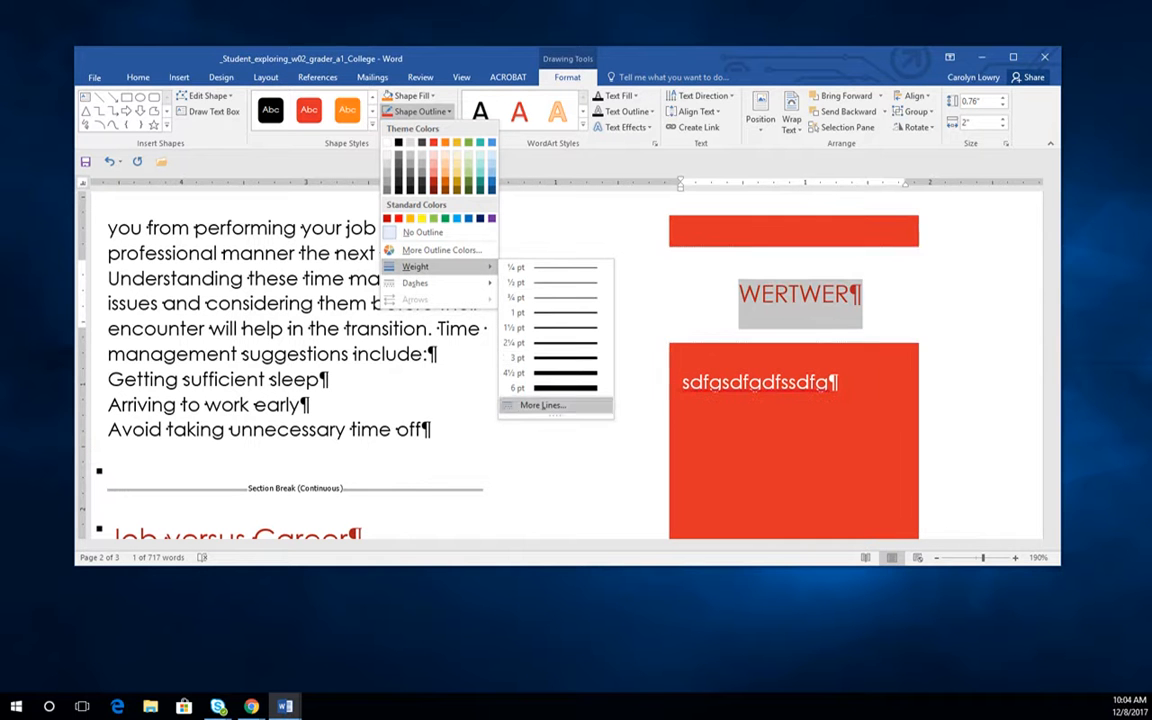
{"action": "left_click", "coordinate": [543, 405]}
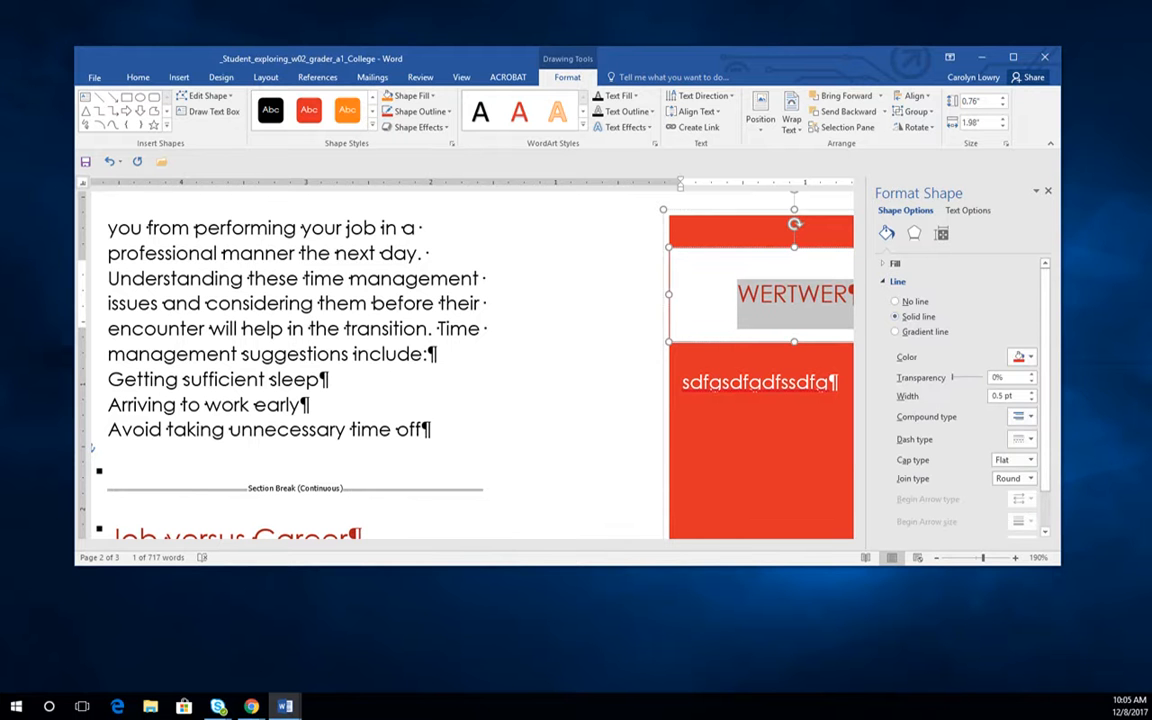
{"action": "left_click", "coordinate": [1024, 417]}
{"action": "left_click", "coordinate": [1031, 446]}
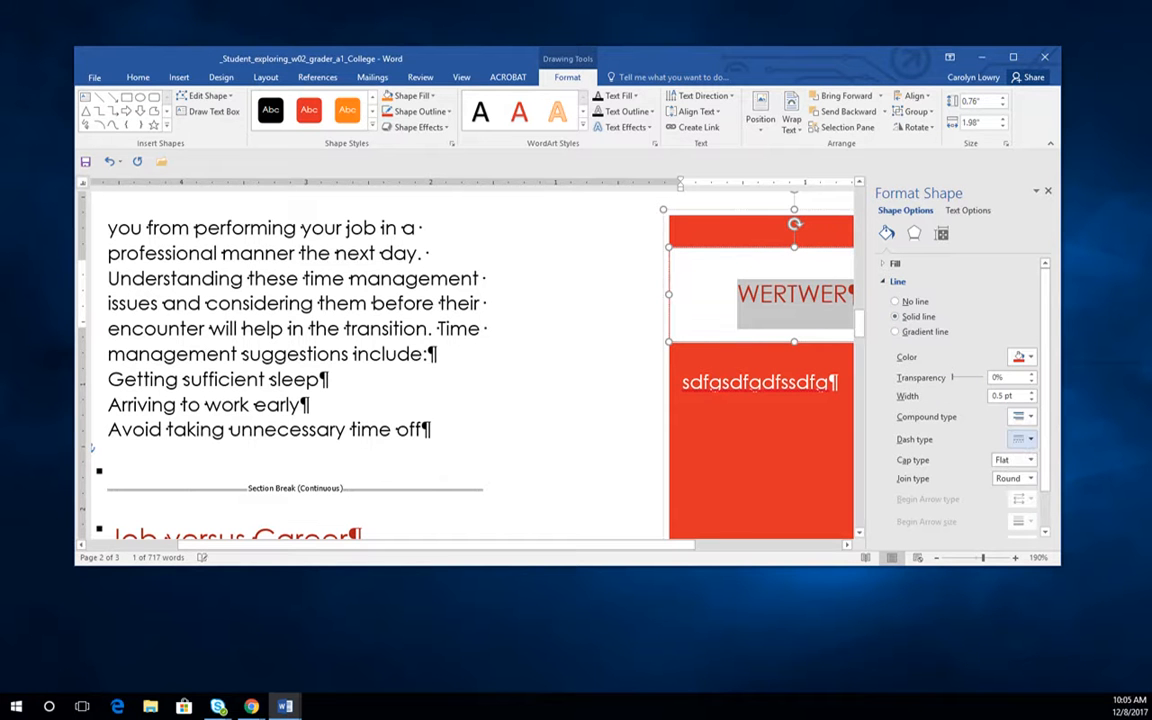
{"action": "scroll", "coordinate": [1016, 349], "scroll_direction": "down", "scroll_amount": 1}
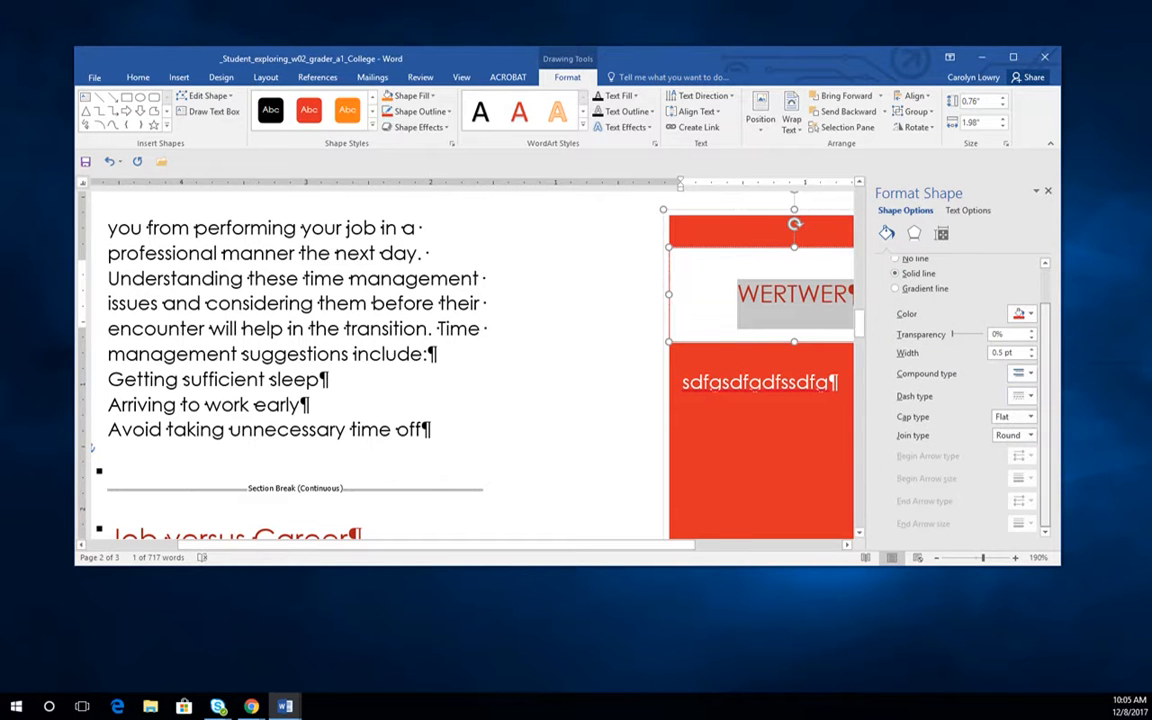
{"action": "left_click", "coordinate": [1004, 352]}
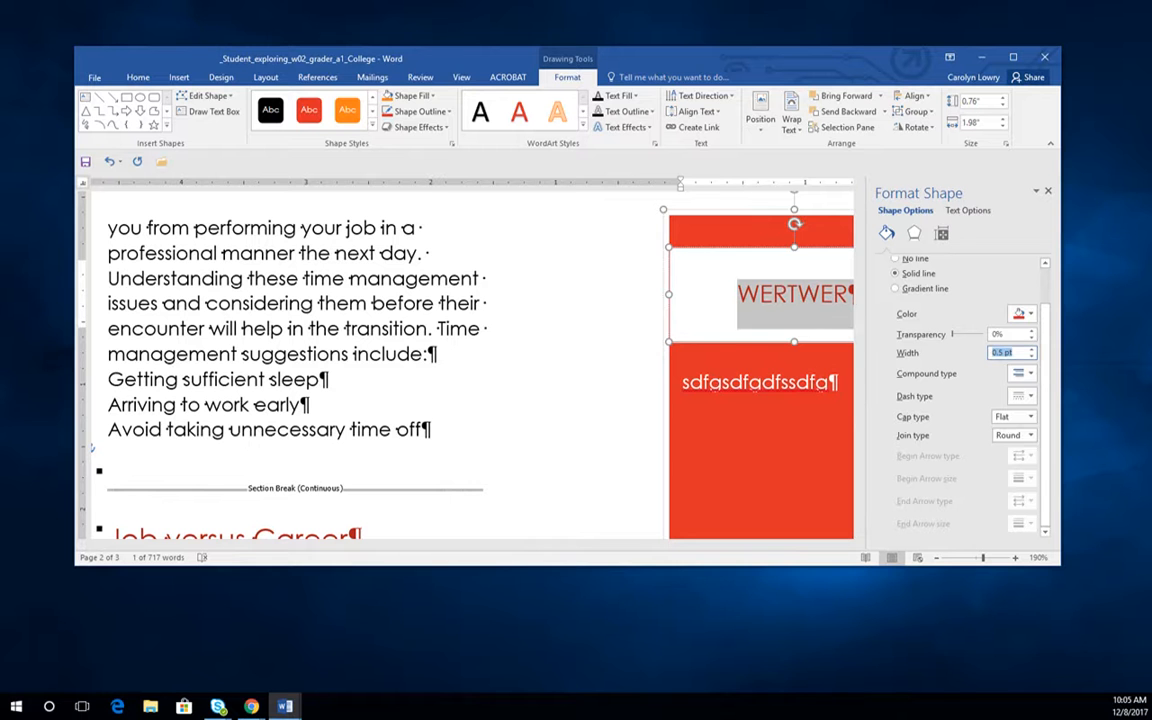
{"action": "type", "text": "6"}
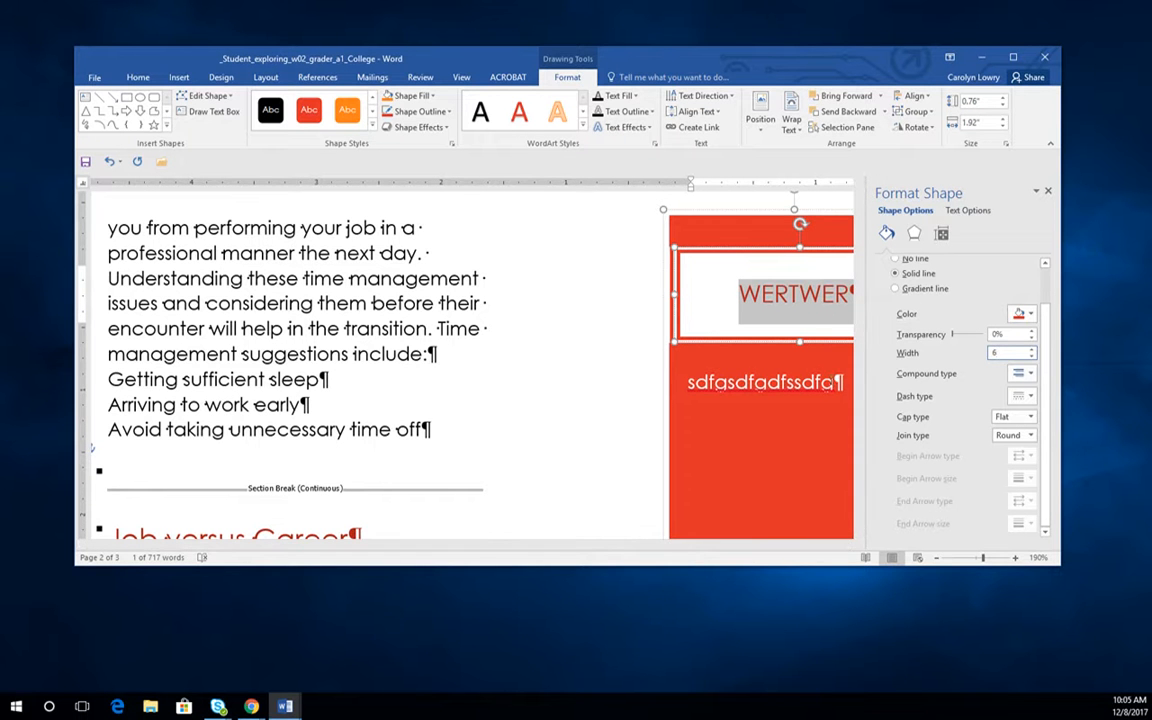
{"action": "left_click", "coordinate": [639, 385]}
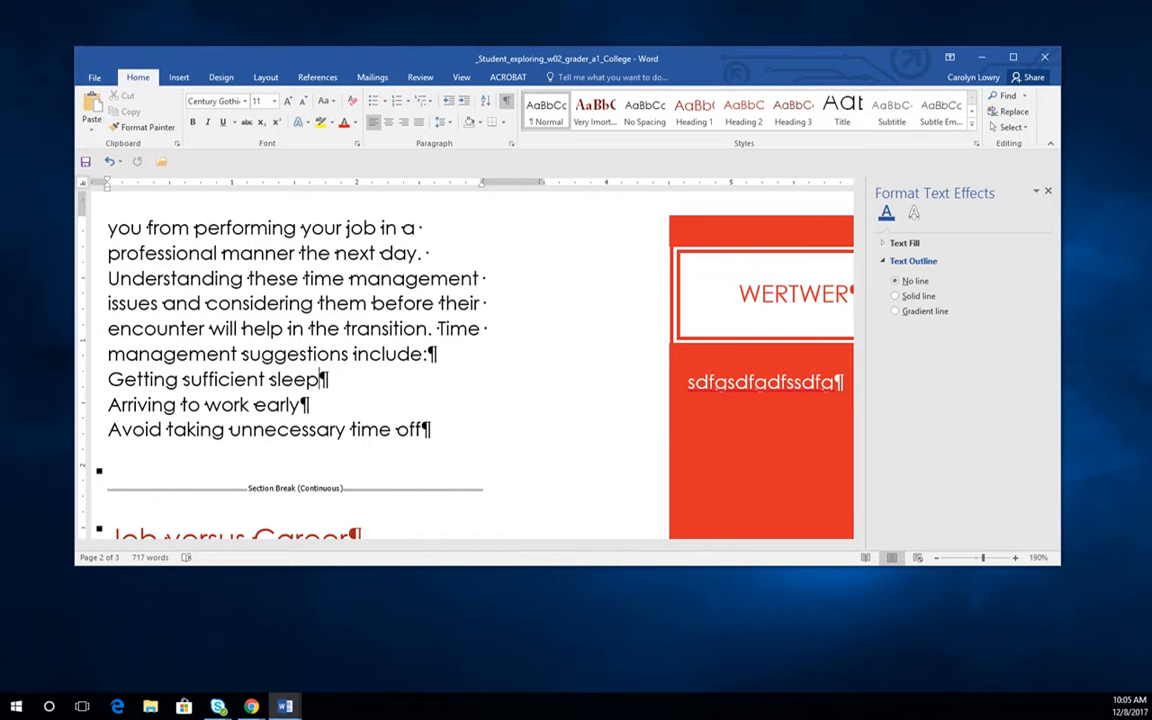
Step: Maximize the document window and view the sidebar and Time Management text at different zoom levels, finishing at 220%
{"action": "left_click", "coordinate": [1013, 57]}
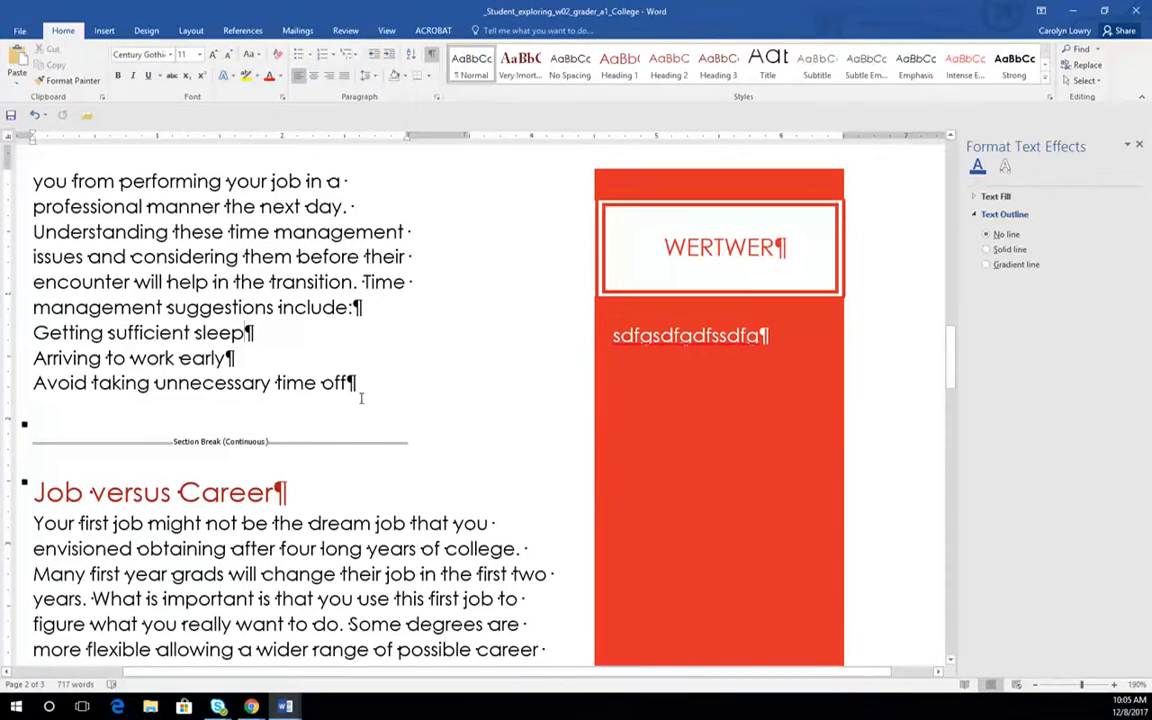
{"action": "scroll", "coordinate": [361, 398], "scroll_direction": "up", "scroll_amount": 4}
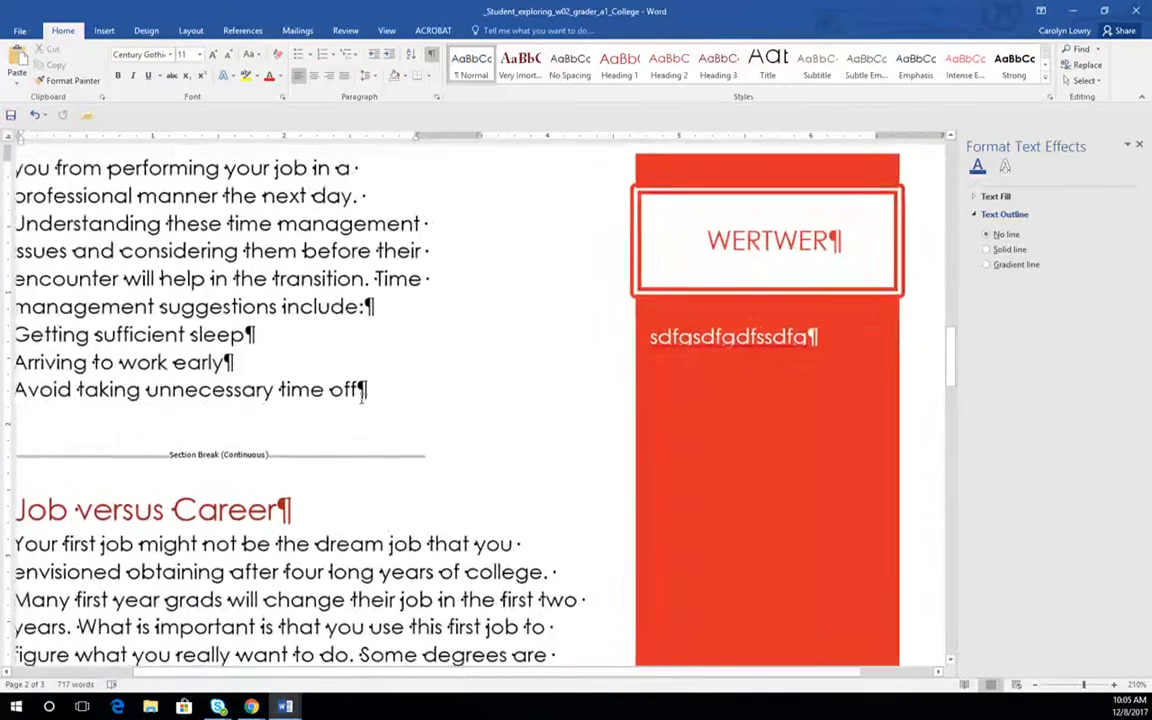
{"action": "scroll", "coordinate": [361, 398], "scroll_direction": "down", "scroll_amount": 2}
{"action": "scroll", "coordinate": [361, 398], "scroll_direction": "down", "scroll_amount": 7}
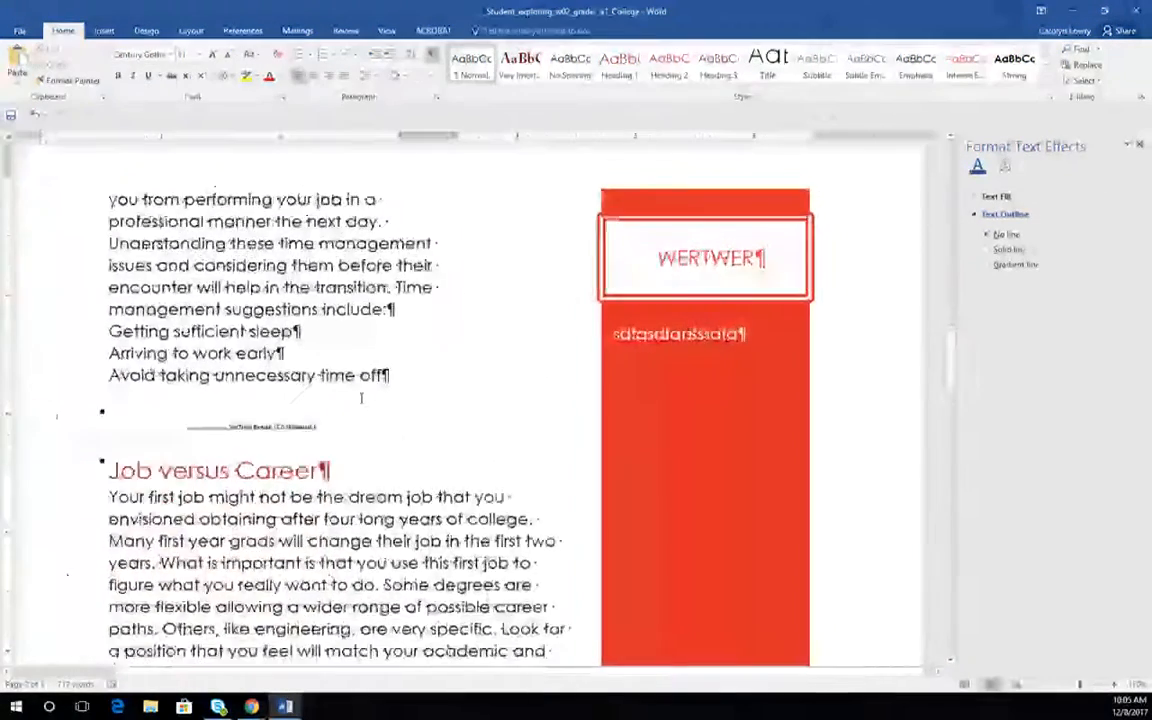
{"action": "scroll", "coordinate": [361, 398], "scroll_direction": "up", "scroll_amount": 4}
{"action": "scroll", "coordinate": [361, 398], "scroll_direction": "up", "scroll_amount": 8}
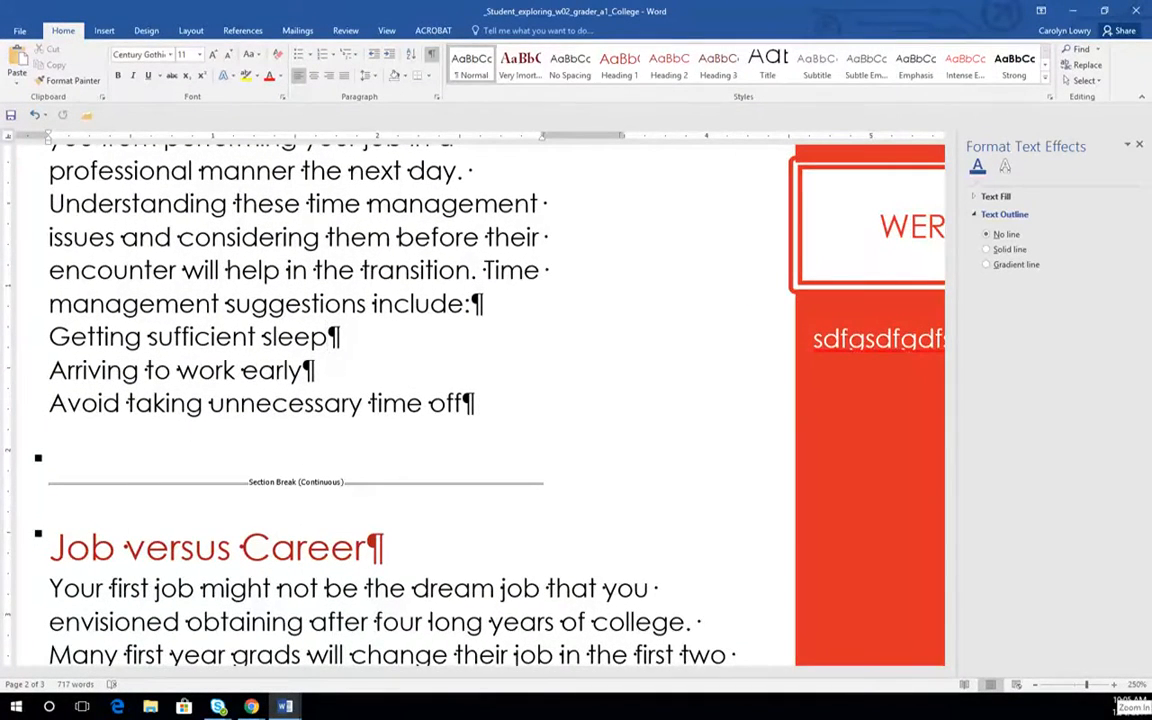
{"action": "scroll", "coordinate": [361, 398], "scroll_direction": "up", "scroll_amount": 1}
{"action": "scroll", "coordinate": [361, 398], "scroll_direction": "up", "scroll_amount": 1}
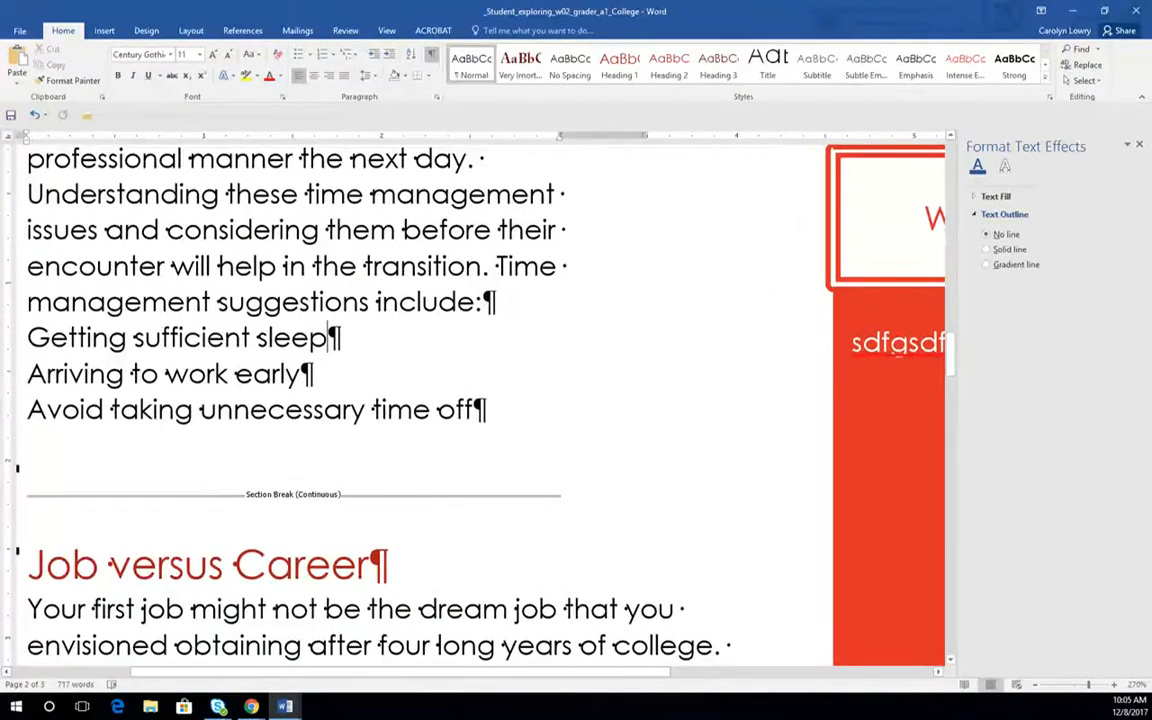
{"action": "scroll", "coordinate": [293, 302], "scroll_direction": "down", "scroll_amount": 5}
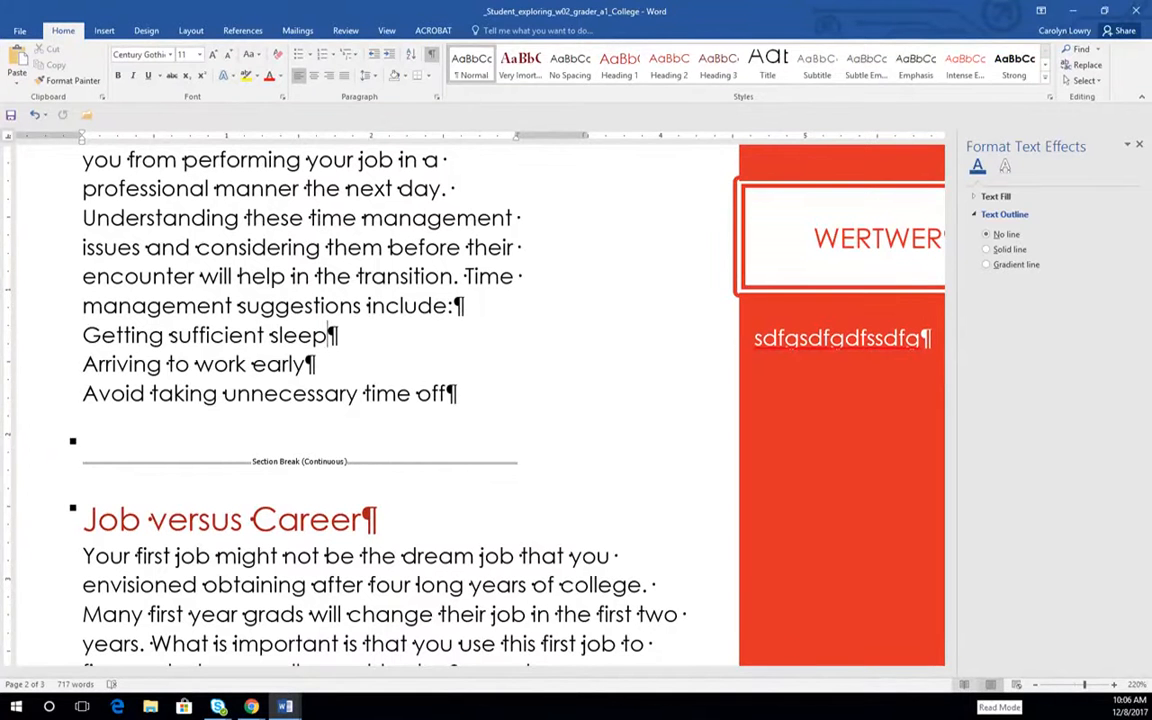
Step: Show the document view and zoom options and highlight passages in the Time Management and Job versus Career text
{"action": "left_click", "coordinate": [386, 30]}
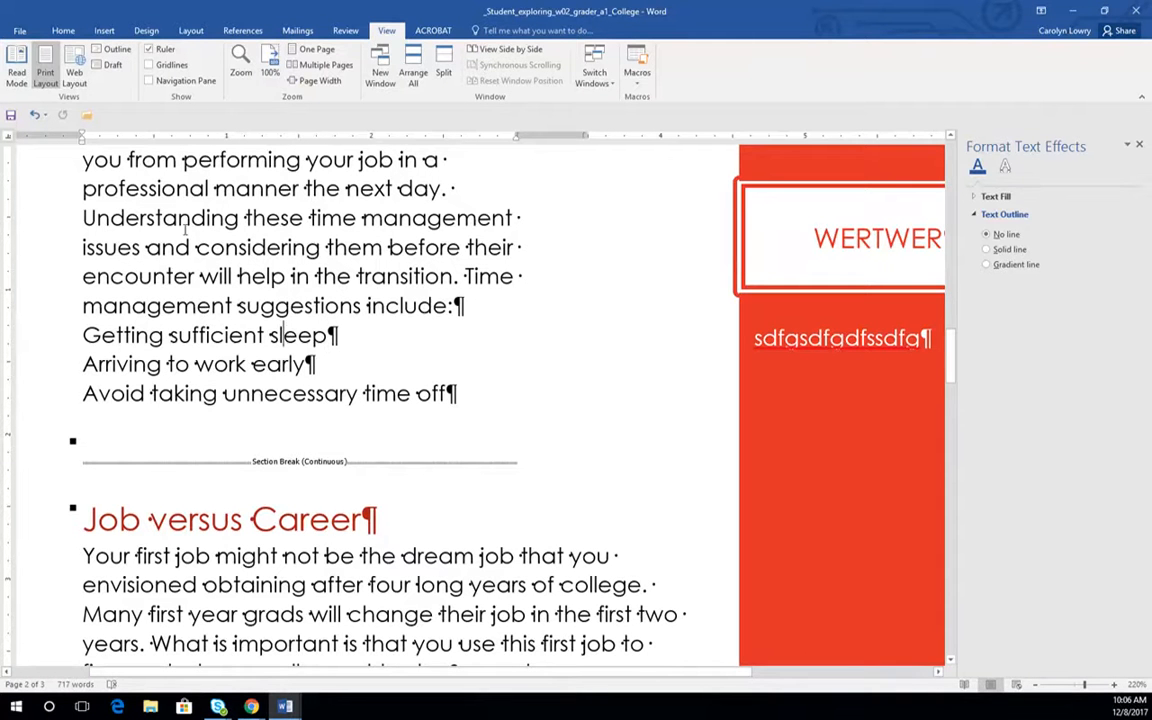
{"action": "left_click_drag", "start_coordinate": [185, 230], "coordinate": [340, 335]}
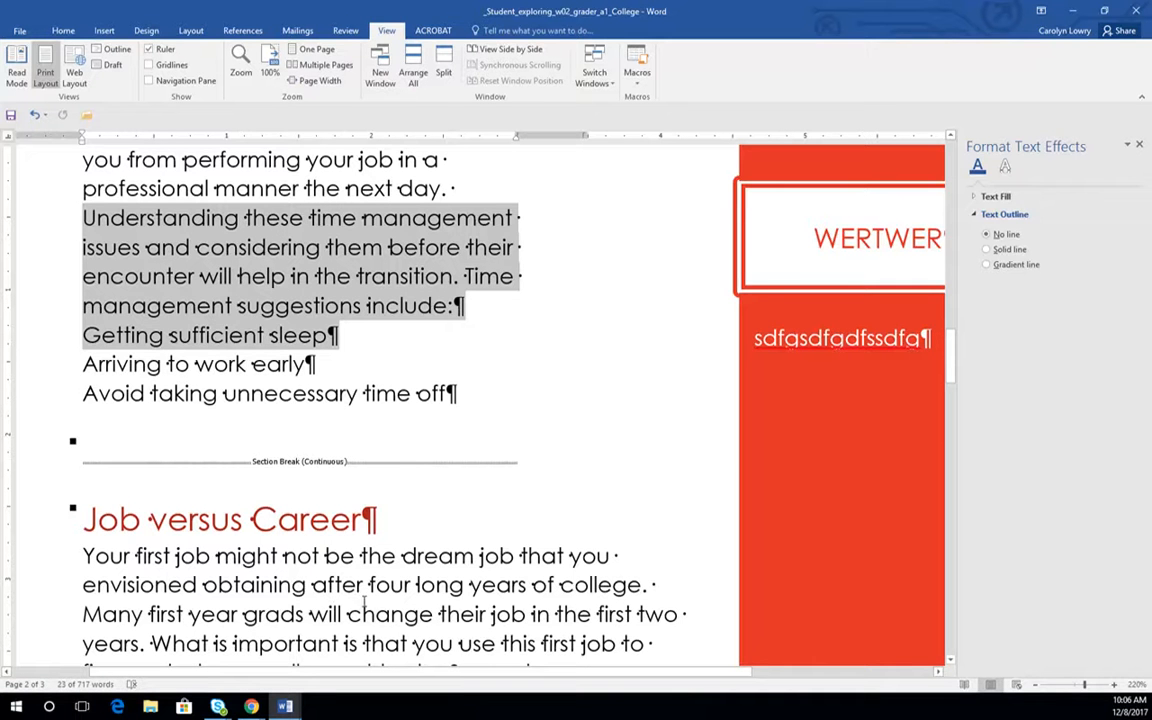
{"action": "left_click_drag", "start_coordinate": [136, 556], "coordinate": [345, 614]}
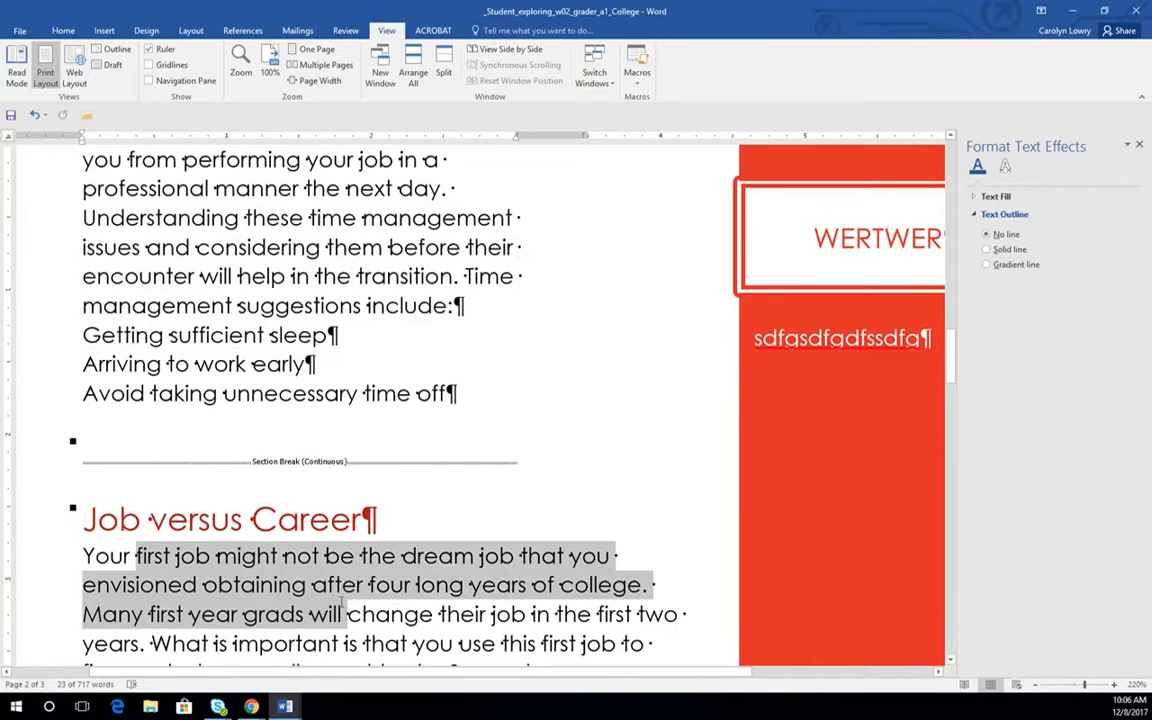
{"action": "left_click", "coordinate": [231, 617]}
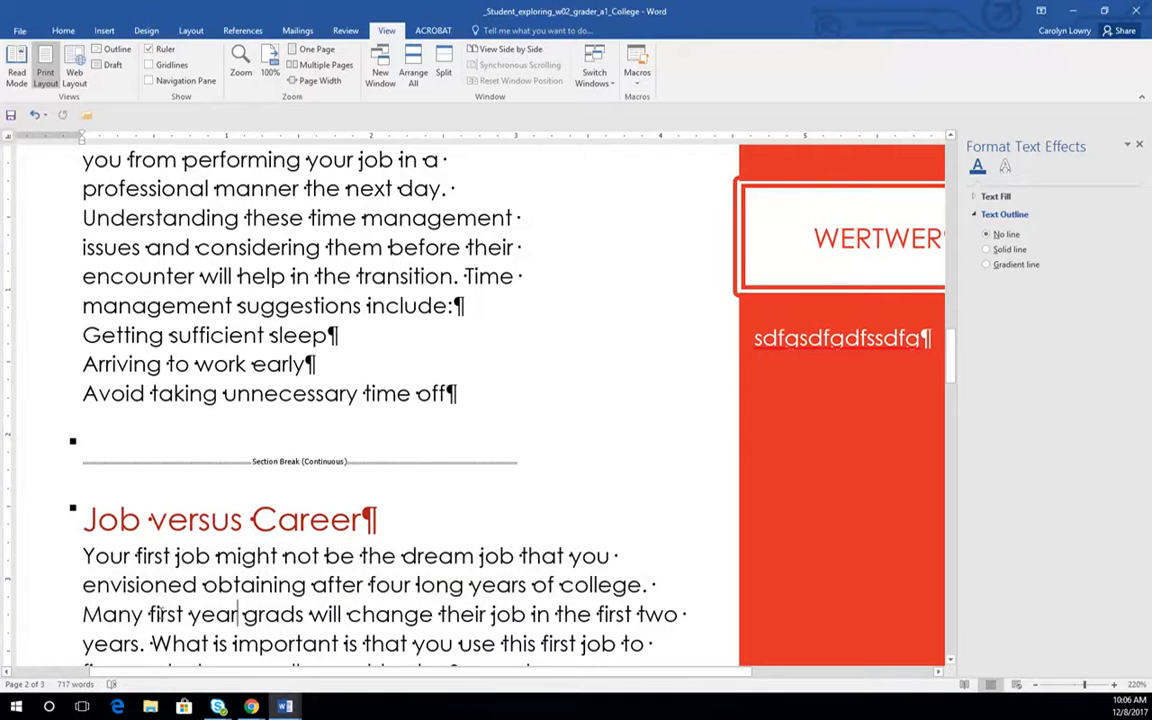
{"action": "left_click_drag", "start_coordinate": [159, 590], "coordinate": [404, 630]}
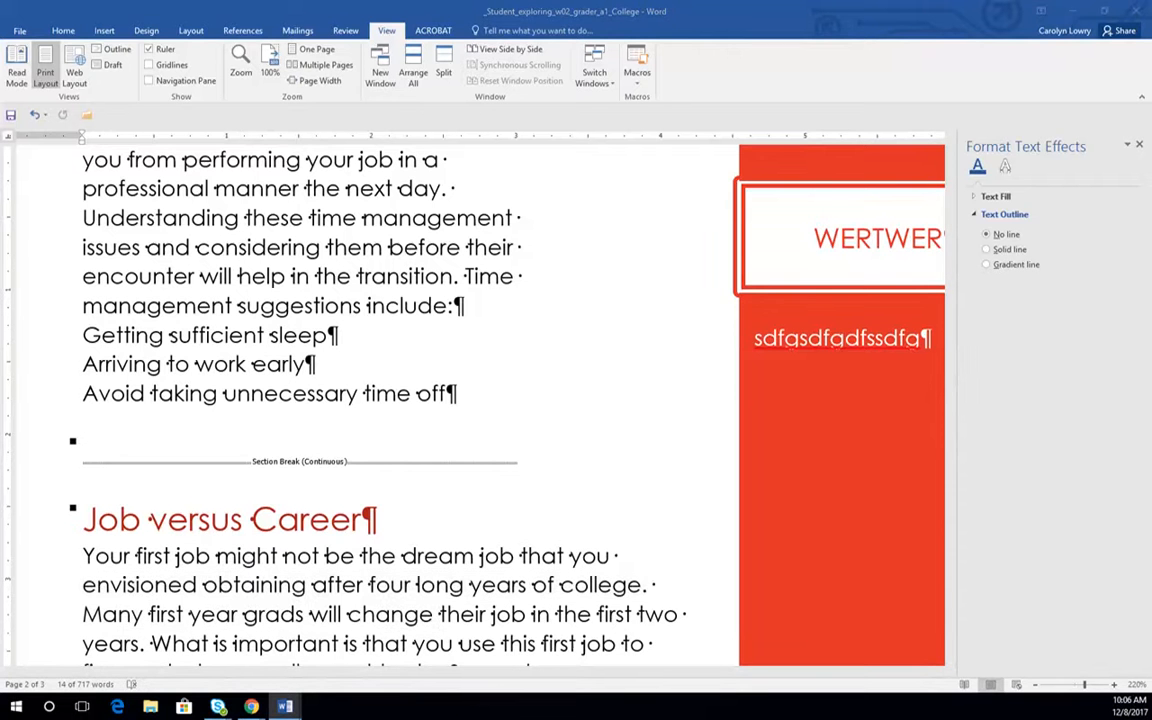
Step: Review the sidebar title box's line, effects and text box layout settings in its shape formatting options
{"action": "left_click", "coordinate": [738, 236]}
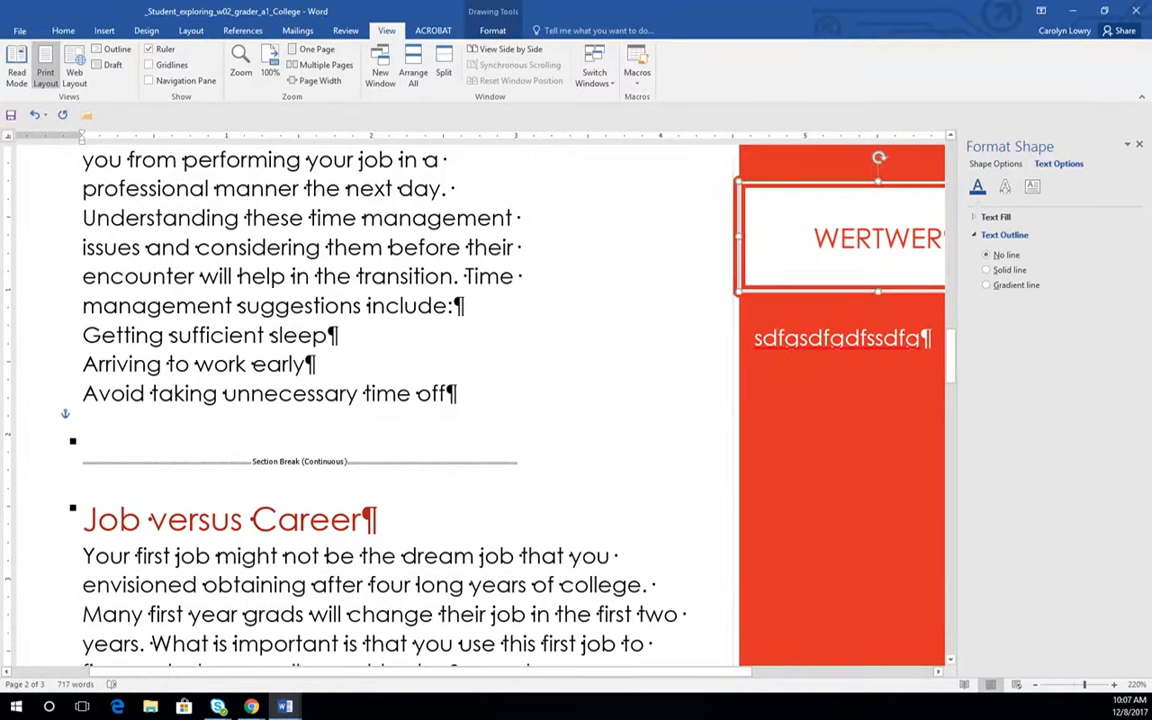
{"action": "right_click", "coordinate": [740, 221]}
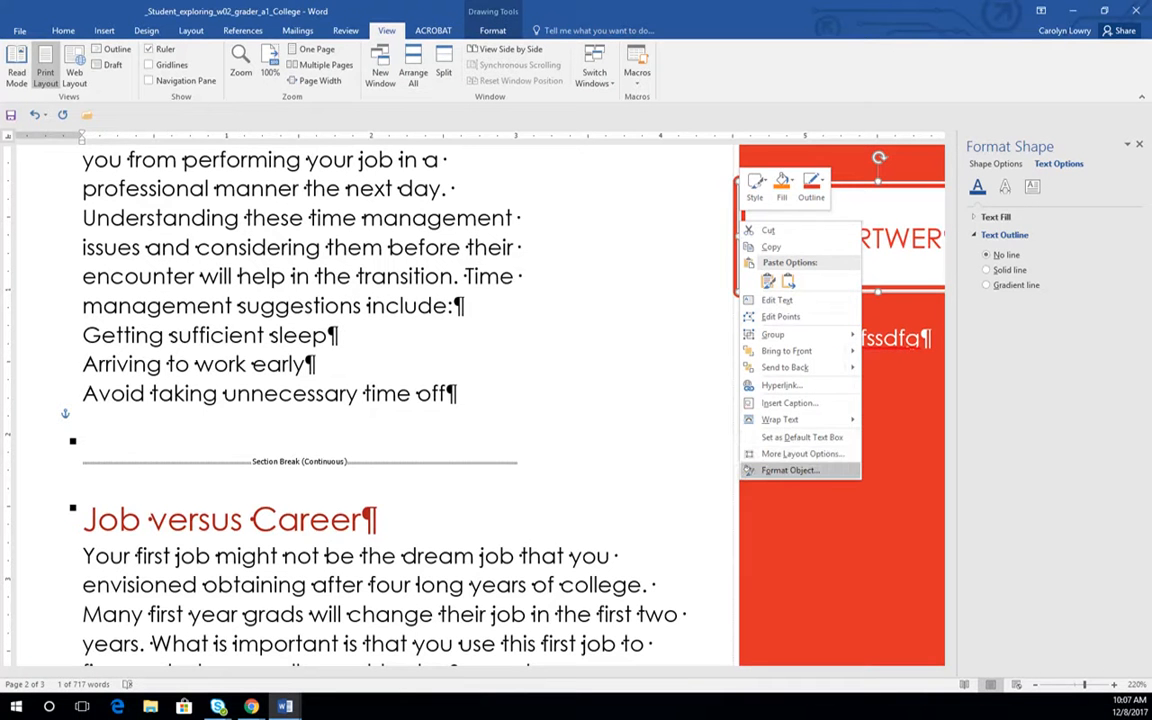
{"action": "left_click", "coordinate": [790, 470]}
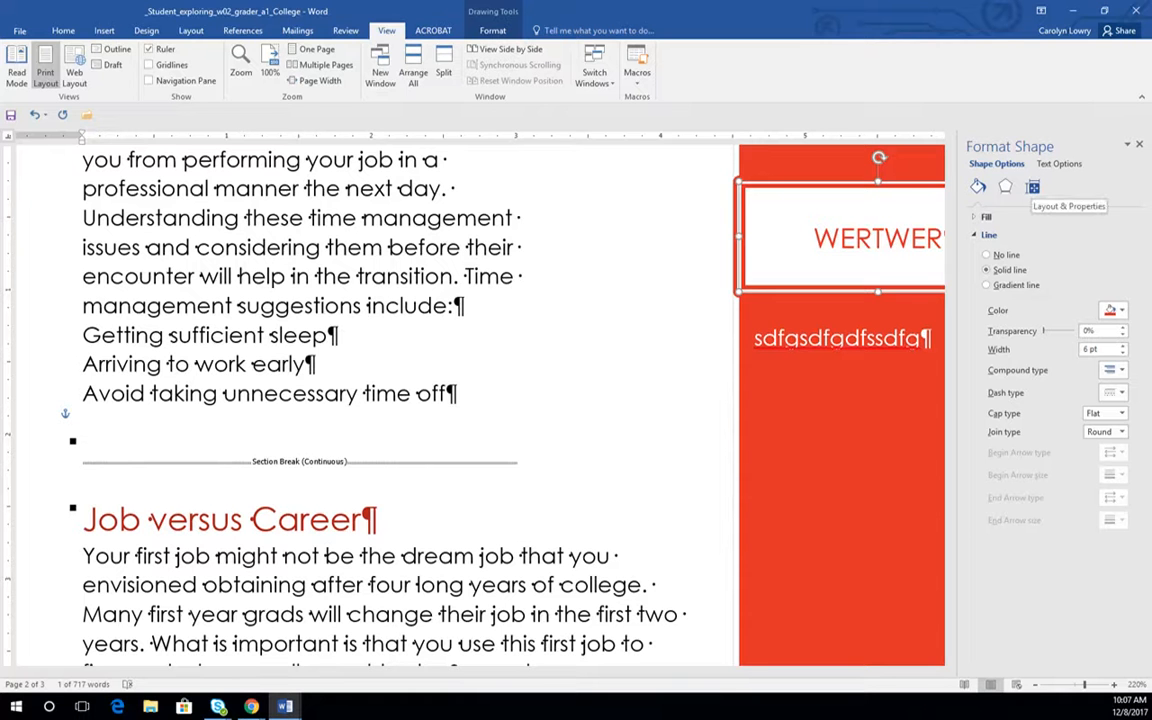
{"action": "left_click", "coordinate": [1033, 187]}
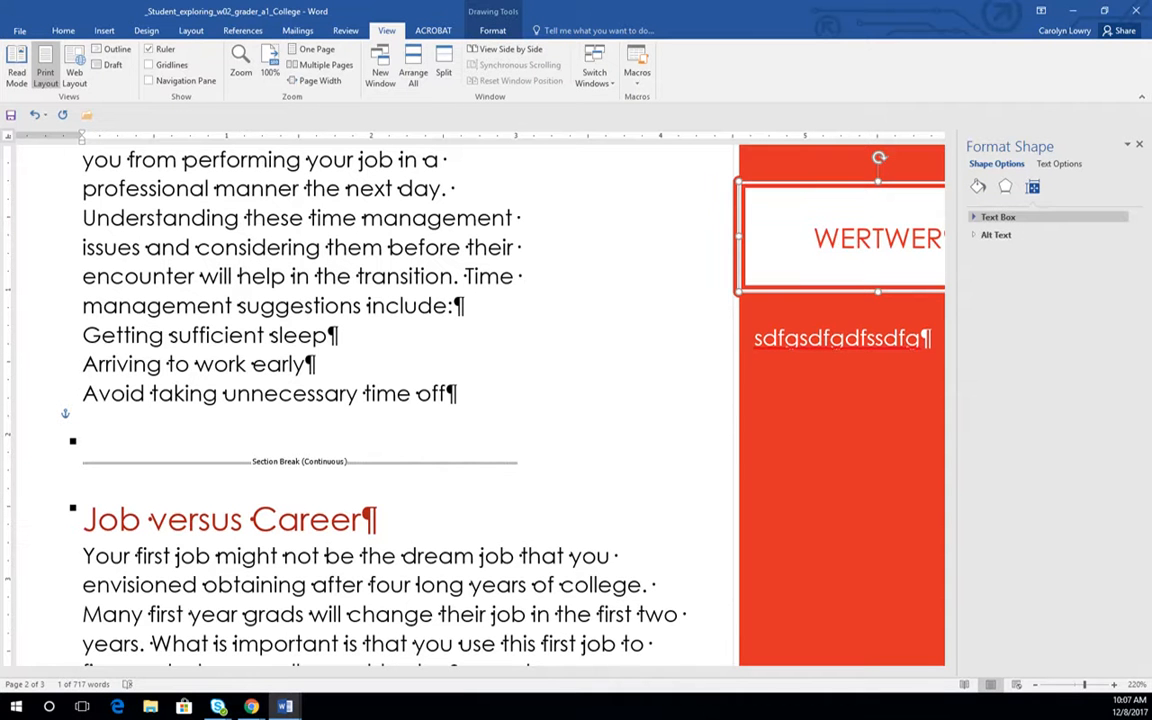
{"action": "left_click", "coordinate": [997, 217]}
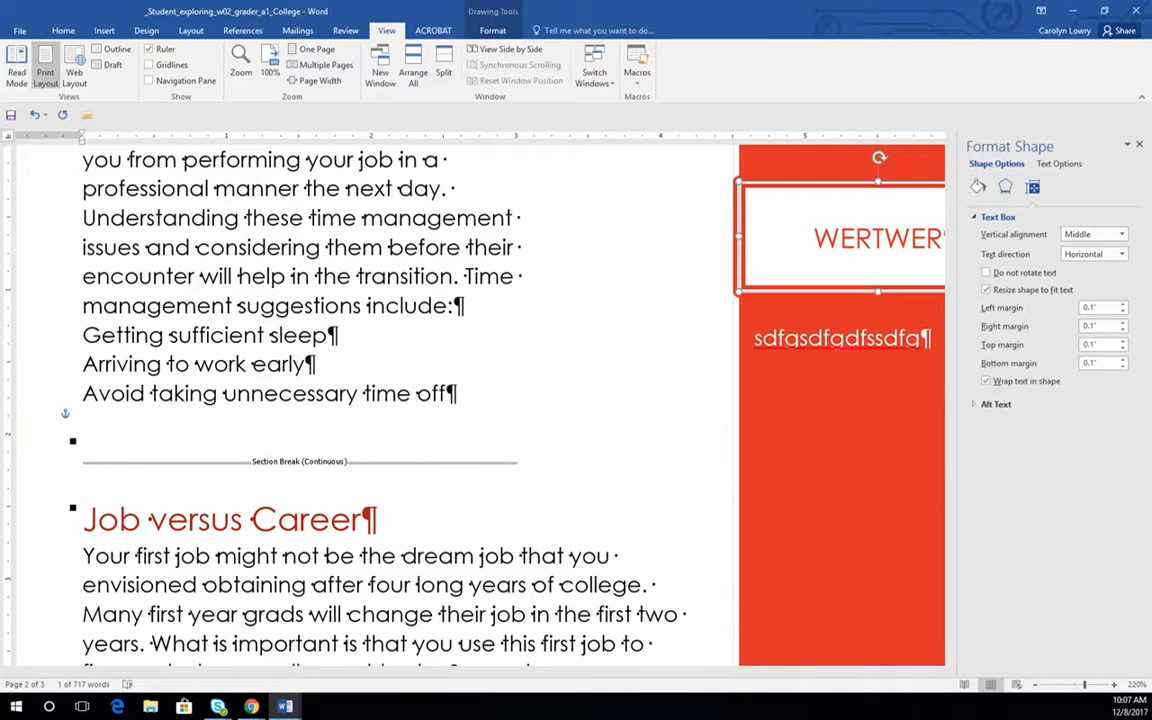
{"action": "left_click", "coordinate": [1005, 186]}
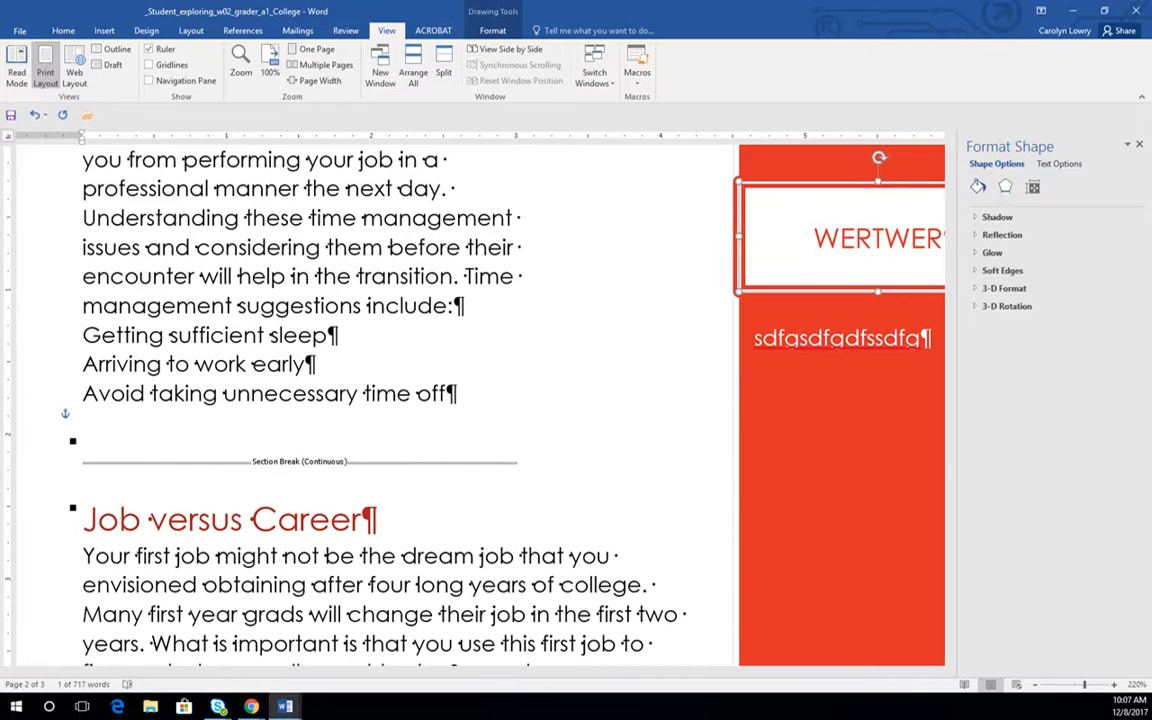
{"action": "left_click", "coordinate": [978, 186]}
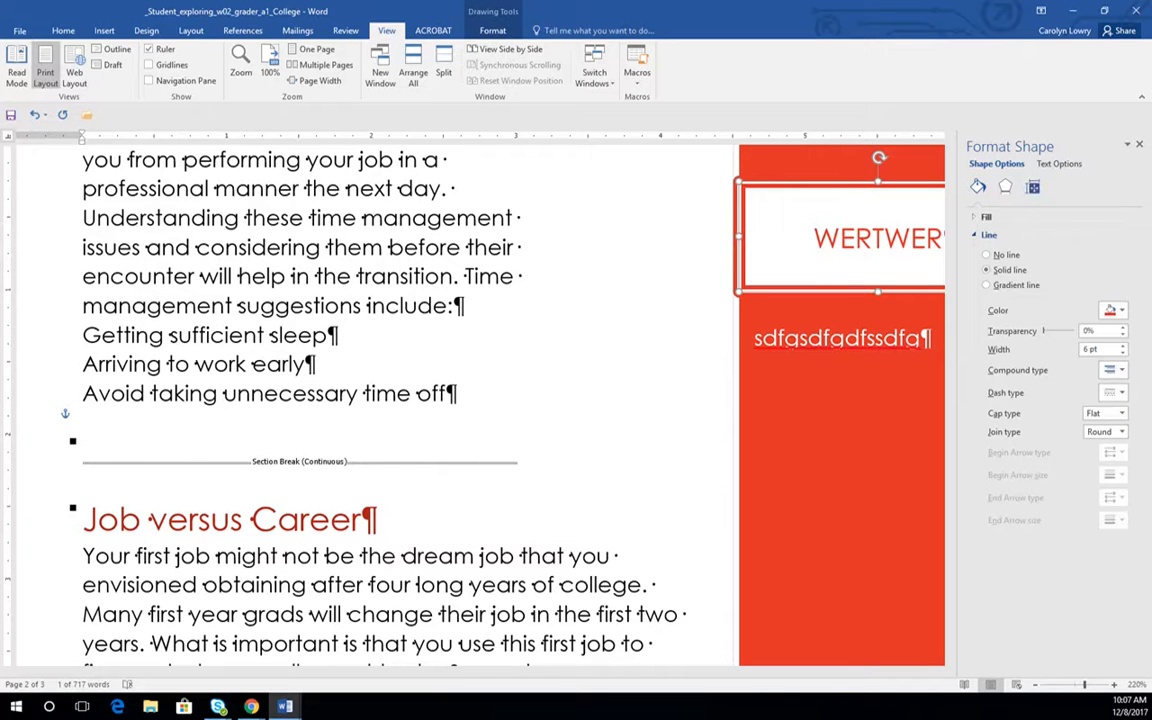
Step: Give the sidebar's title box the alt text title "graphic"
{"action": "left_click", "coordinate": [1033, 187]}
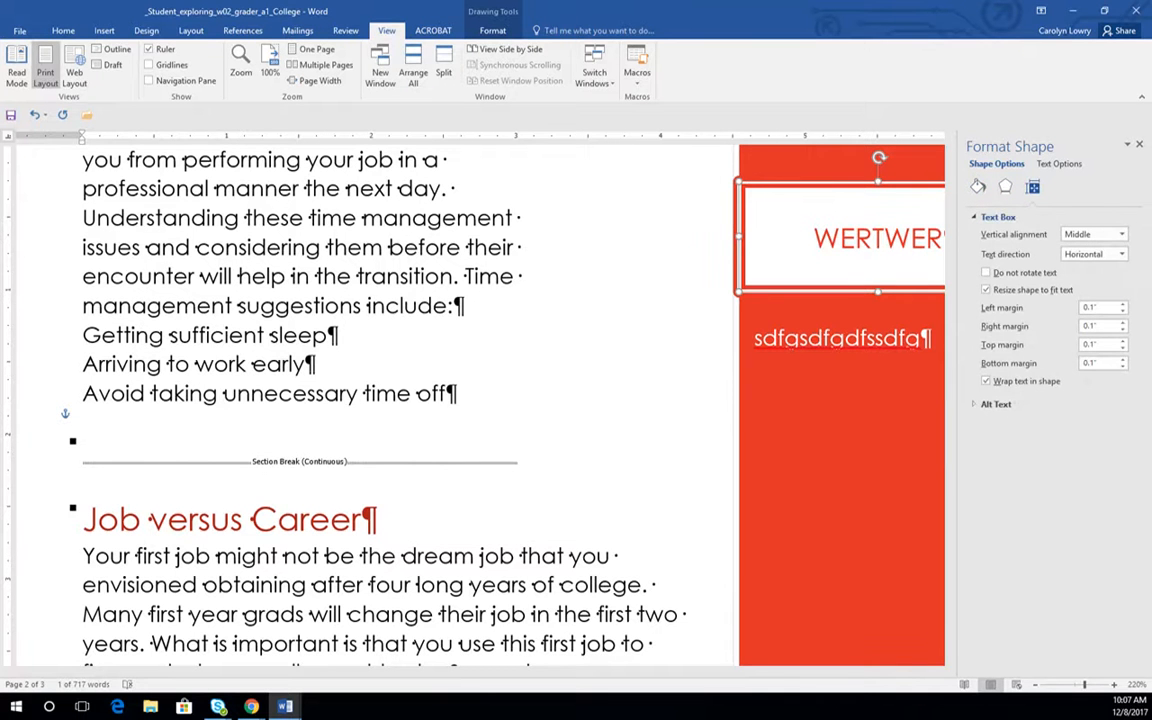
{"action": "left_click", "coordinate": [996, 404]}
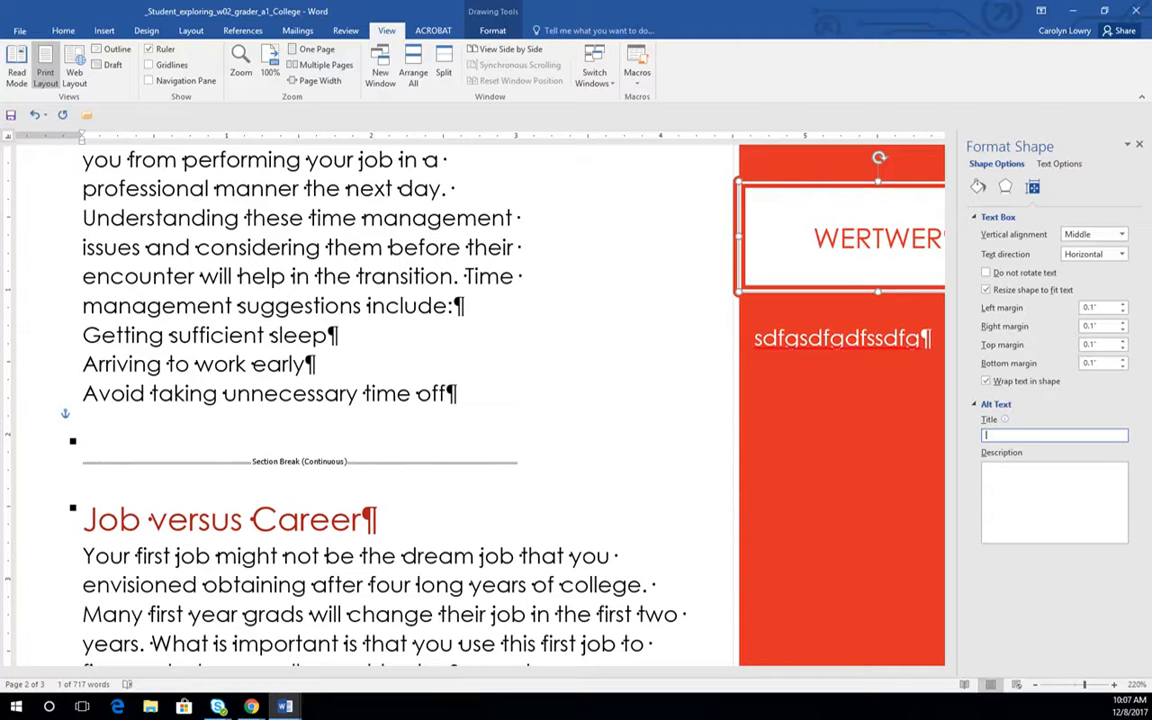
{"action": "type", "text": "graphic"}
{"action": "left_click", "coordinate": [850, 420]}
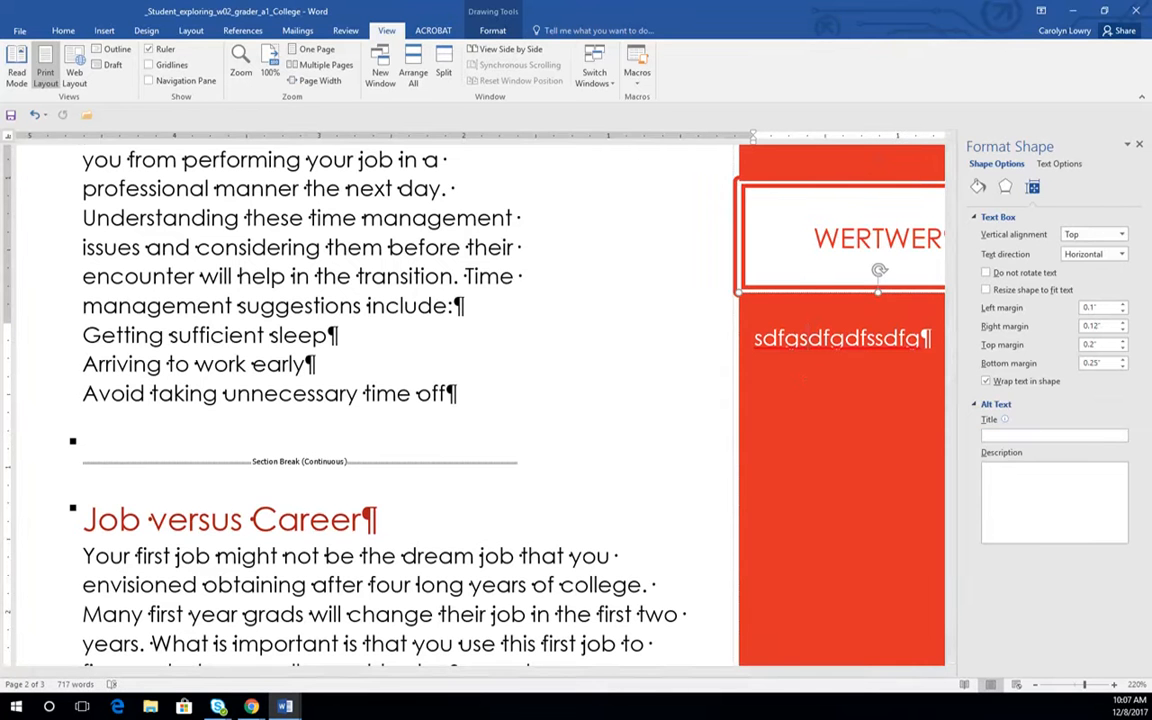
Step: Give the red sidebar text box the alt text title "text box" and the description "title"
{"action": "left_click", "coordinate": [998, 437]}
{"action": "left_click", "coordinate": [995, 471]}
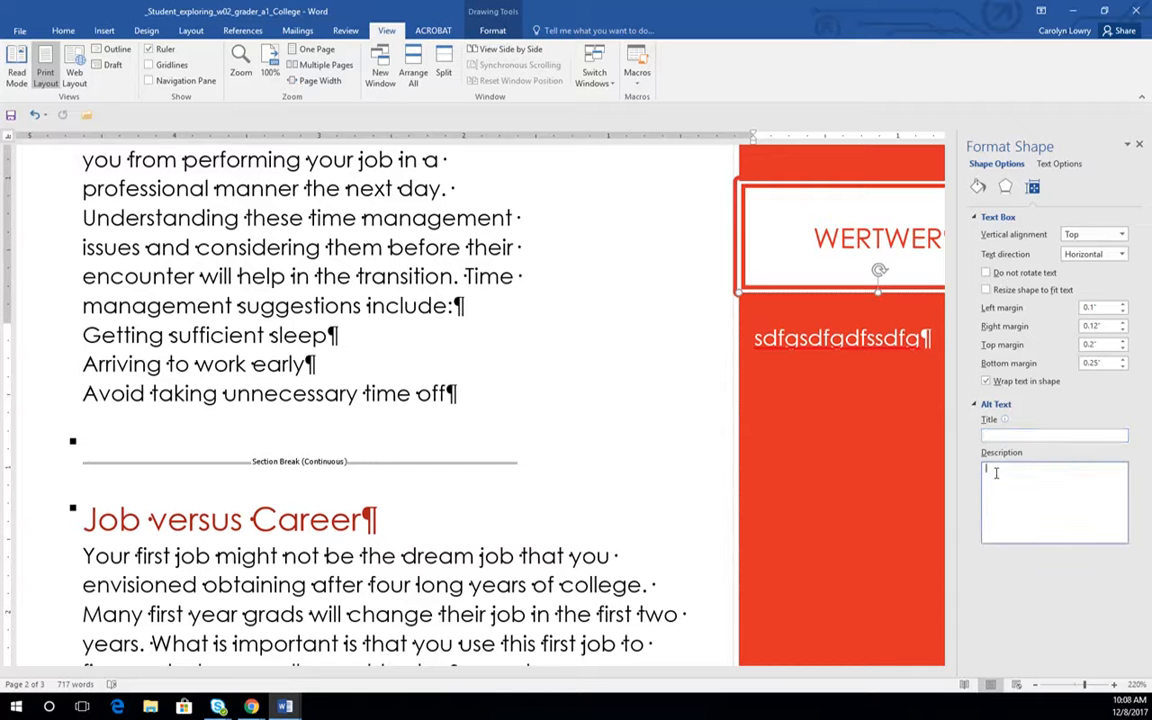
{"action": "type", "text": "asdfs"}
{"action": "key", "text": "BackSpace"}
{"action": "key", "text": "BackSpace"}
{"action": "key", "text": "BackSpace"}
{"action": "key", "text": "BackSpace"}
{"action": "key", "text": "BackSpace"}
{"action": "type", "text": "title"}
{"action": "left_click", "coordinate": [1025, 436]}
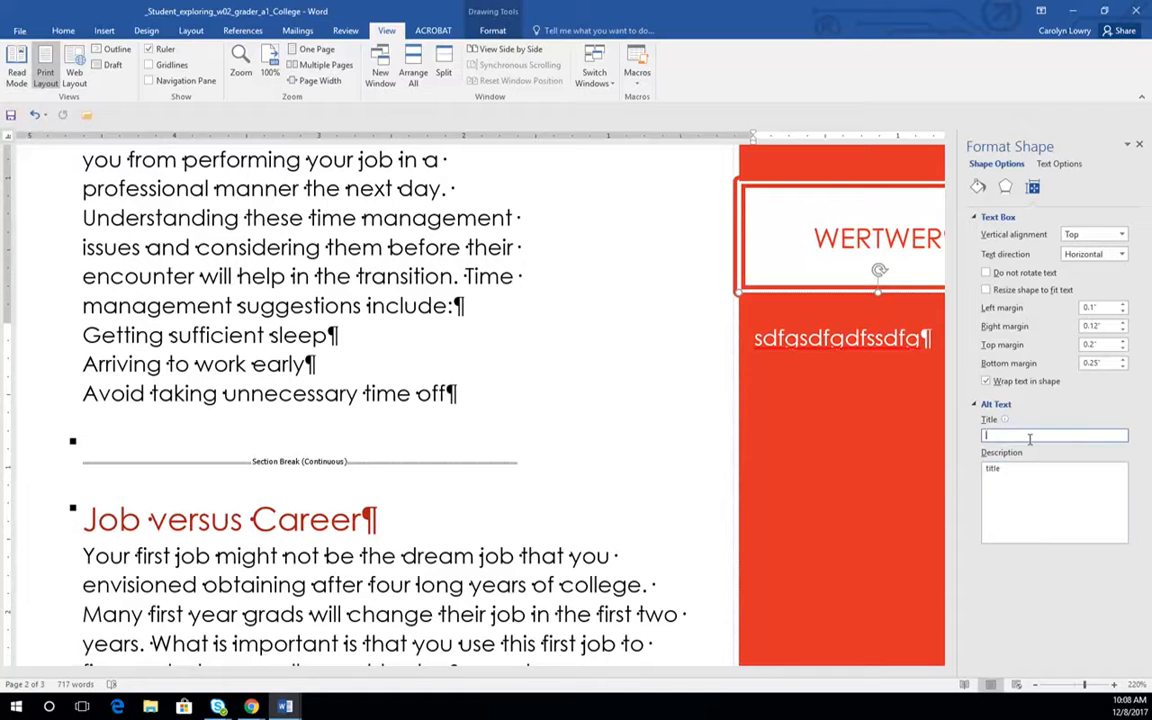
{"action": "type", "text": "text box"}
{"action": "key", "text": "Tab"}
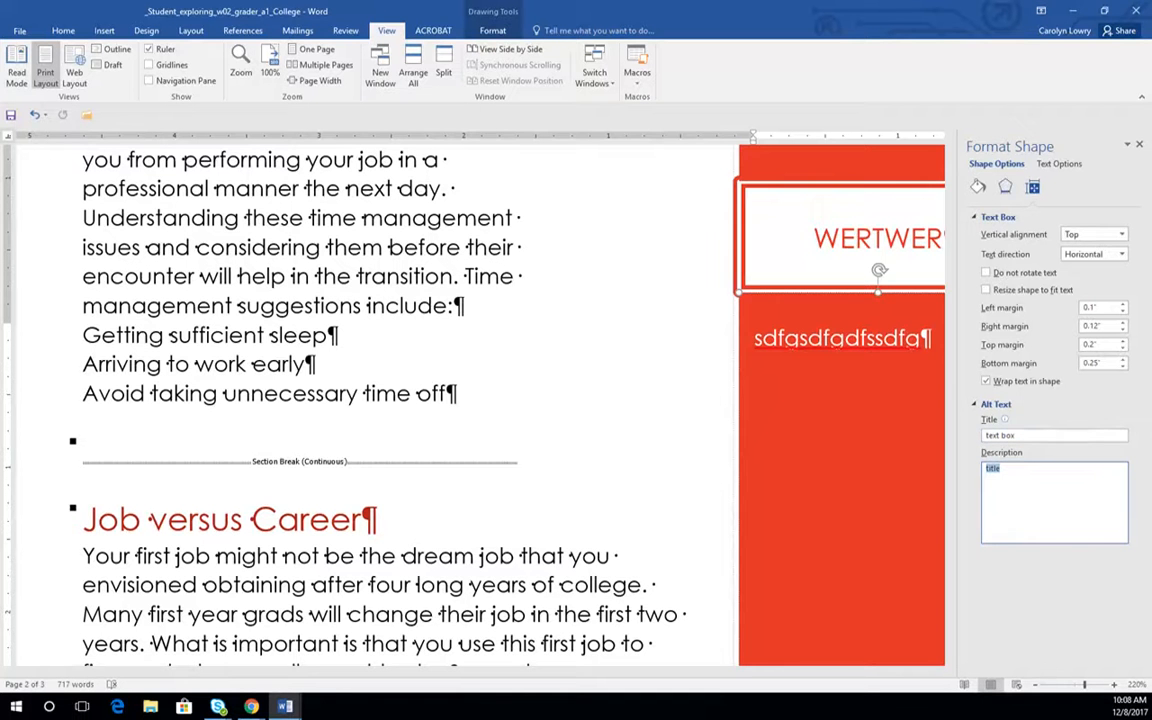
{"action": "left_click", "coordinate": [1005, 187]}
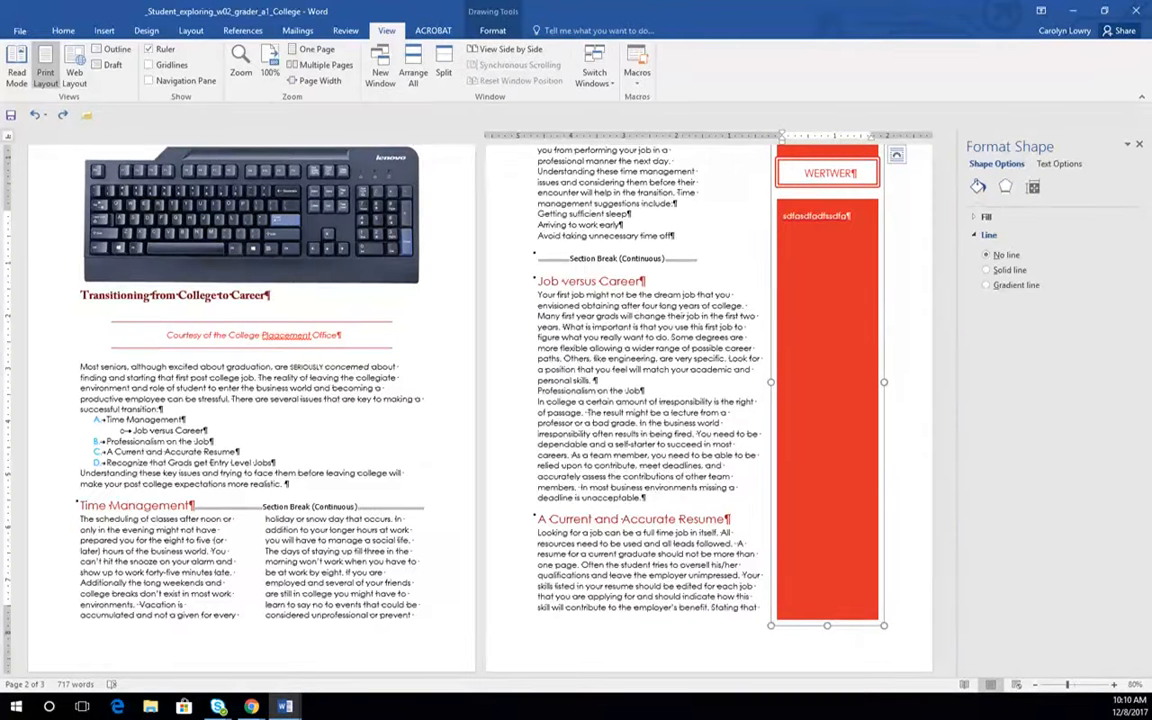
Step: Set the sidebar's horizontal alignment to Centered relative to the margin in its layout options
{"action": "left_click", "coordinate": [882, 311]}
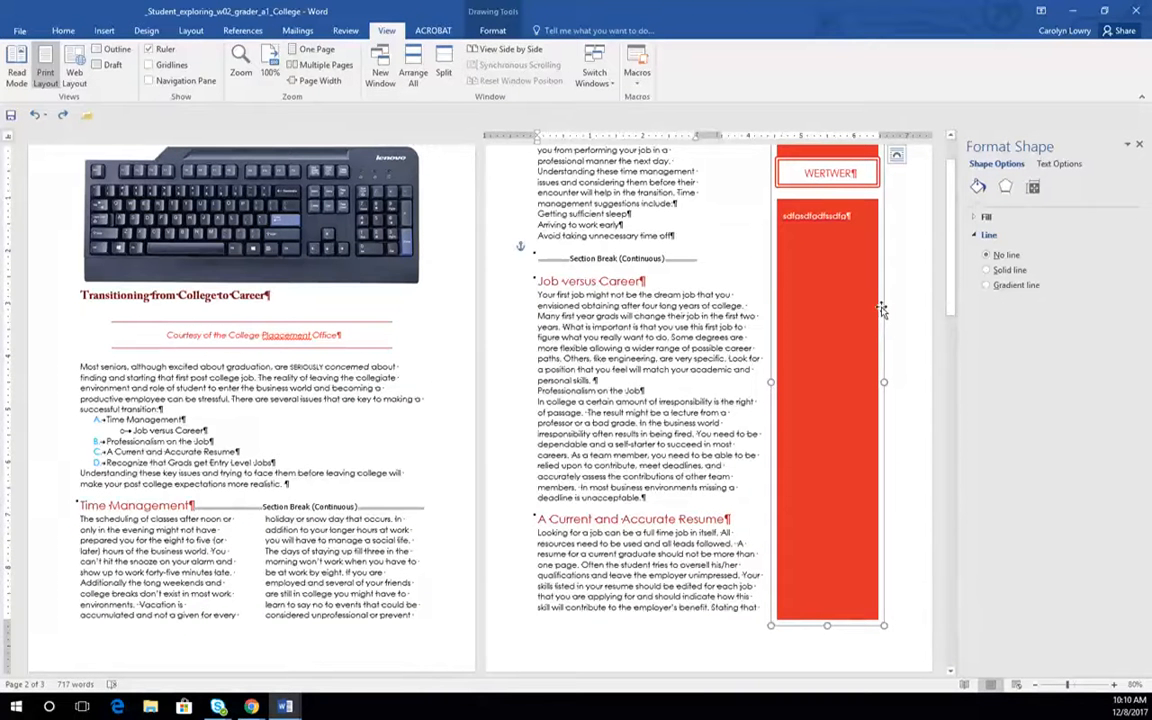
{"action": "right_click", "coordinate": [882, 311]}
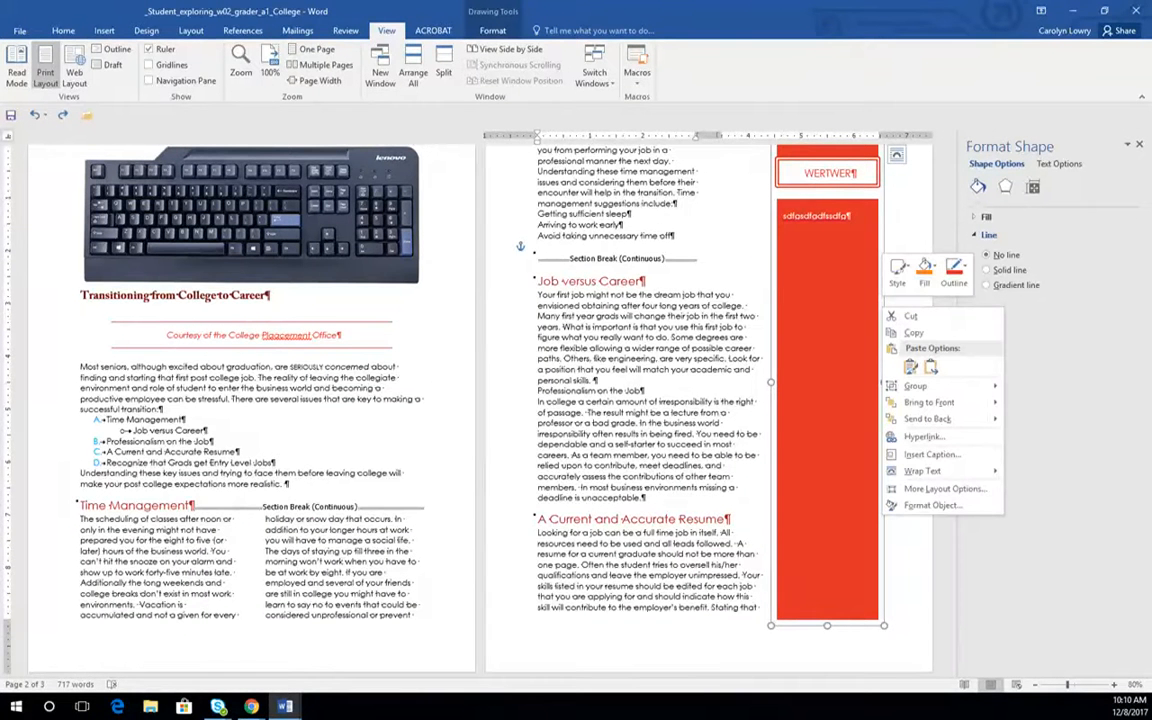
{"action": "left_click", "coordinate": [944, 488]}
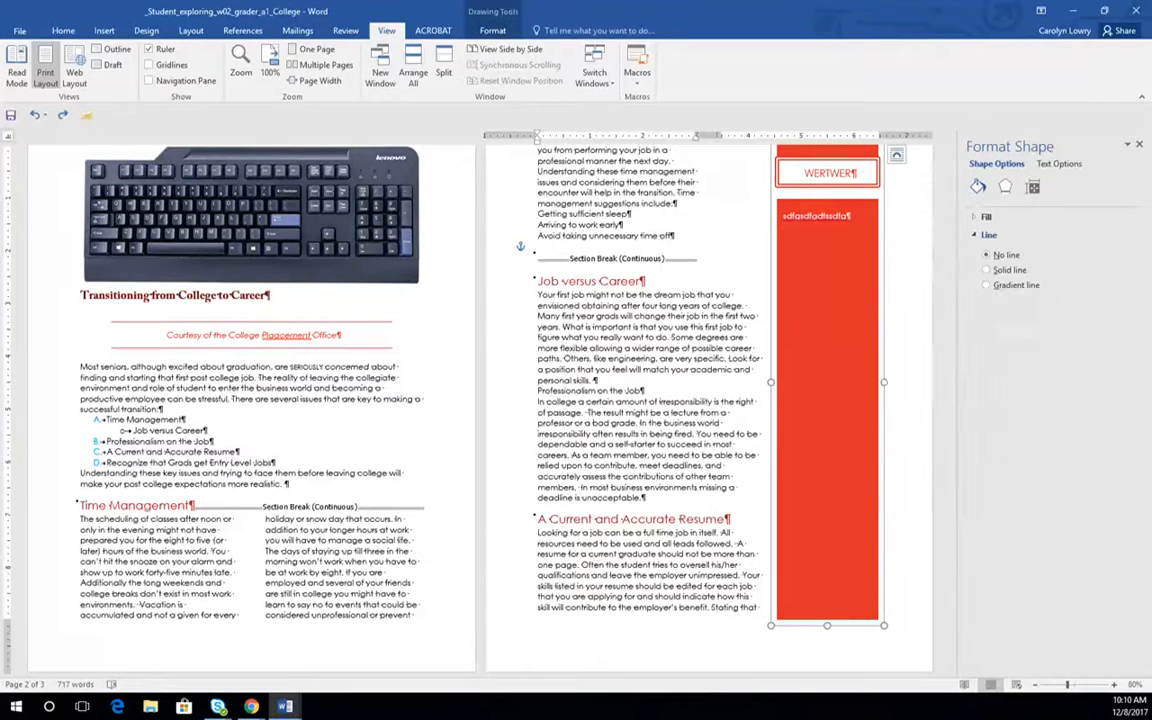
{"action": "left_click_drag", "start_coordinate": [760, 170], "coordinate": [787, 210]}
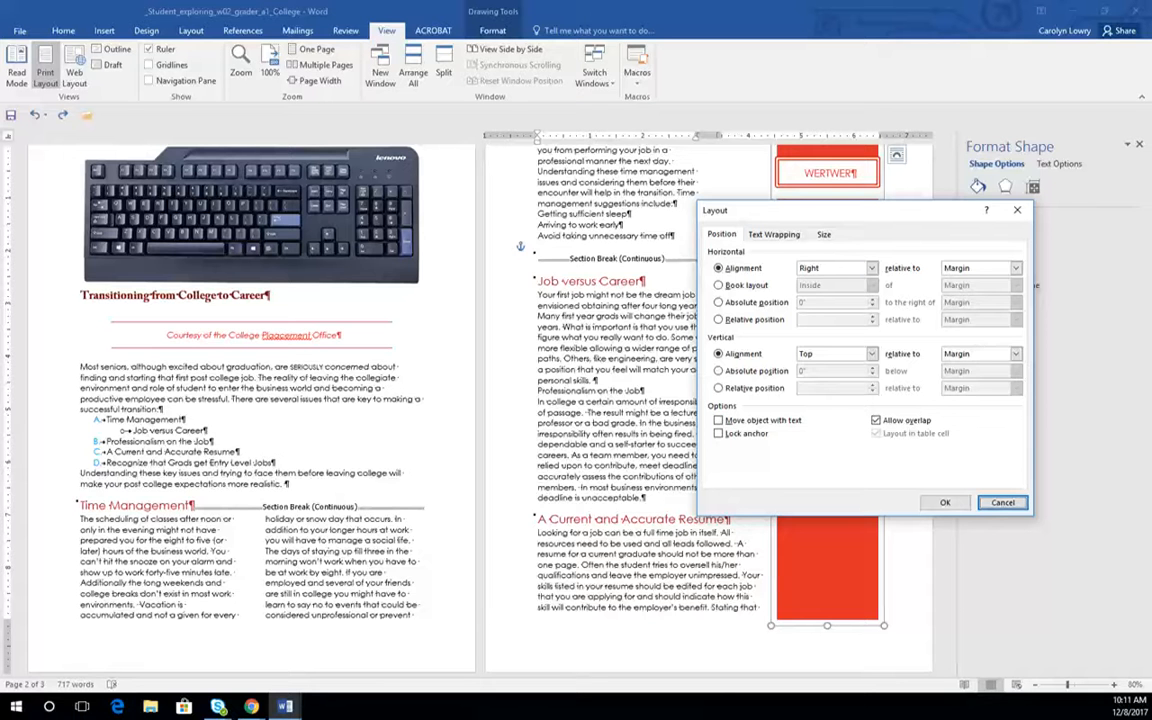
{"action": "left_click", "coordinate": [872, 268]}
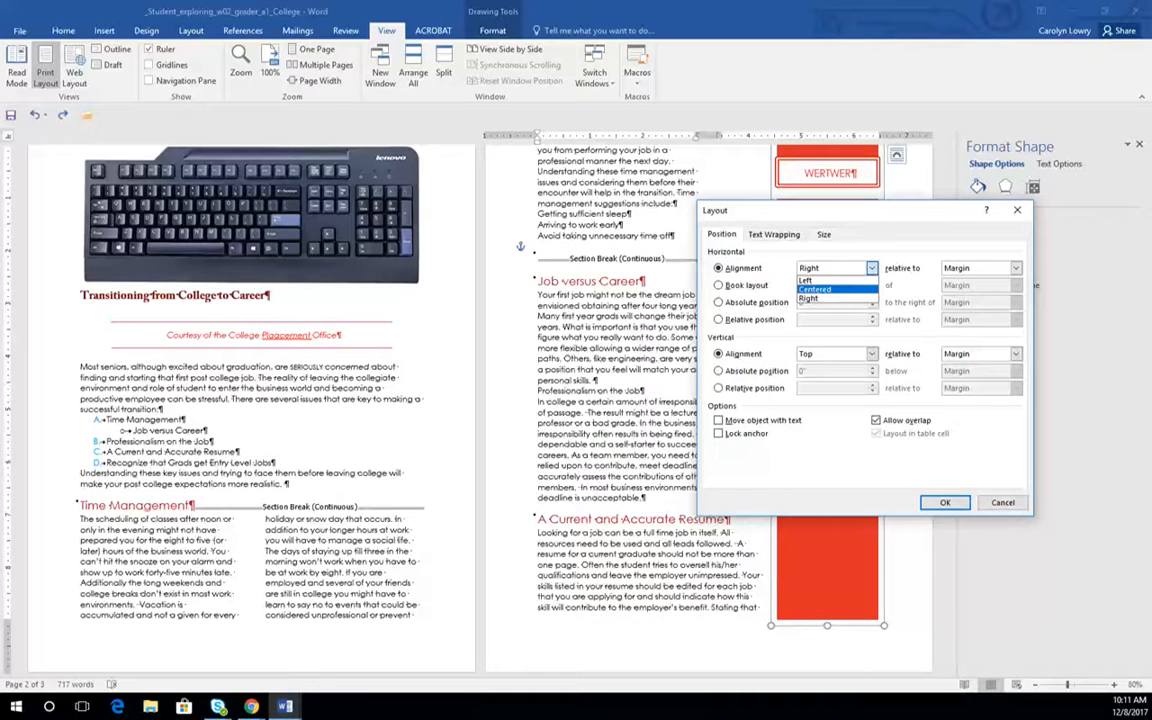
{"action": "left_click", "coordinate": [815, 289]}
{"action": "left_click", "coordinate": [943, 502]}
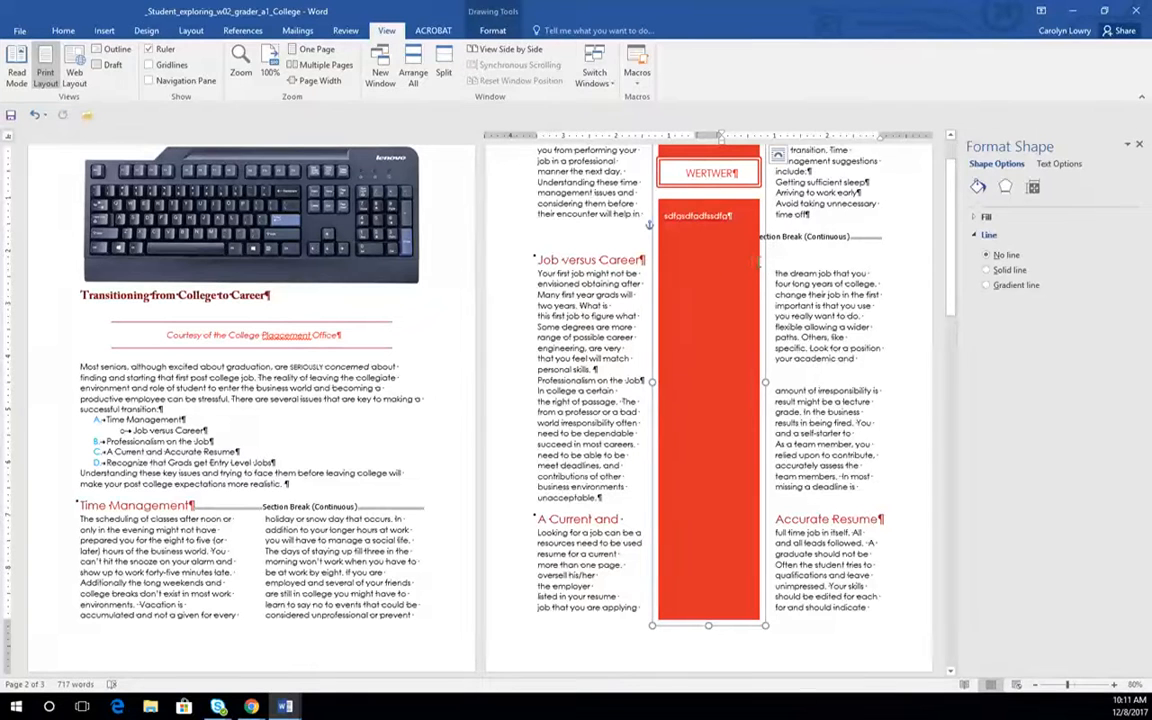
Step: Set the sidebar's horizontal position to an absolute 0.2" to the right of the margin
{"action": "right_click", "coordinate": [762, 262]}
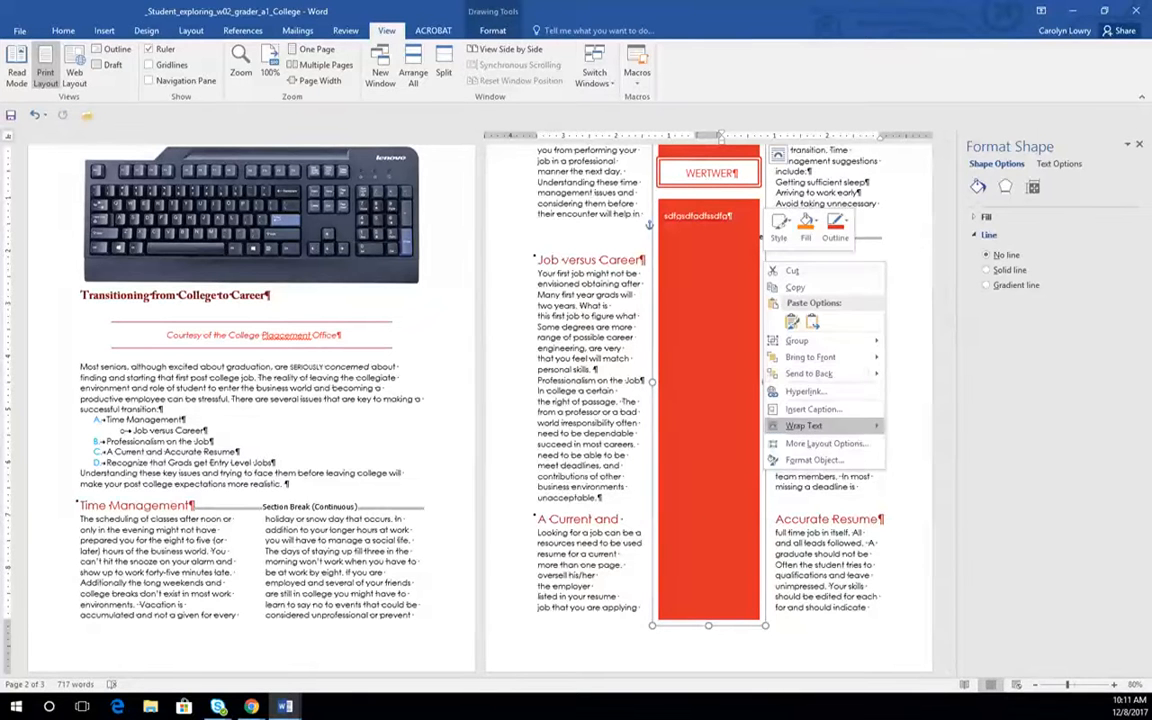
{"action": "left_click", "coordinate": [826, 443]}
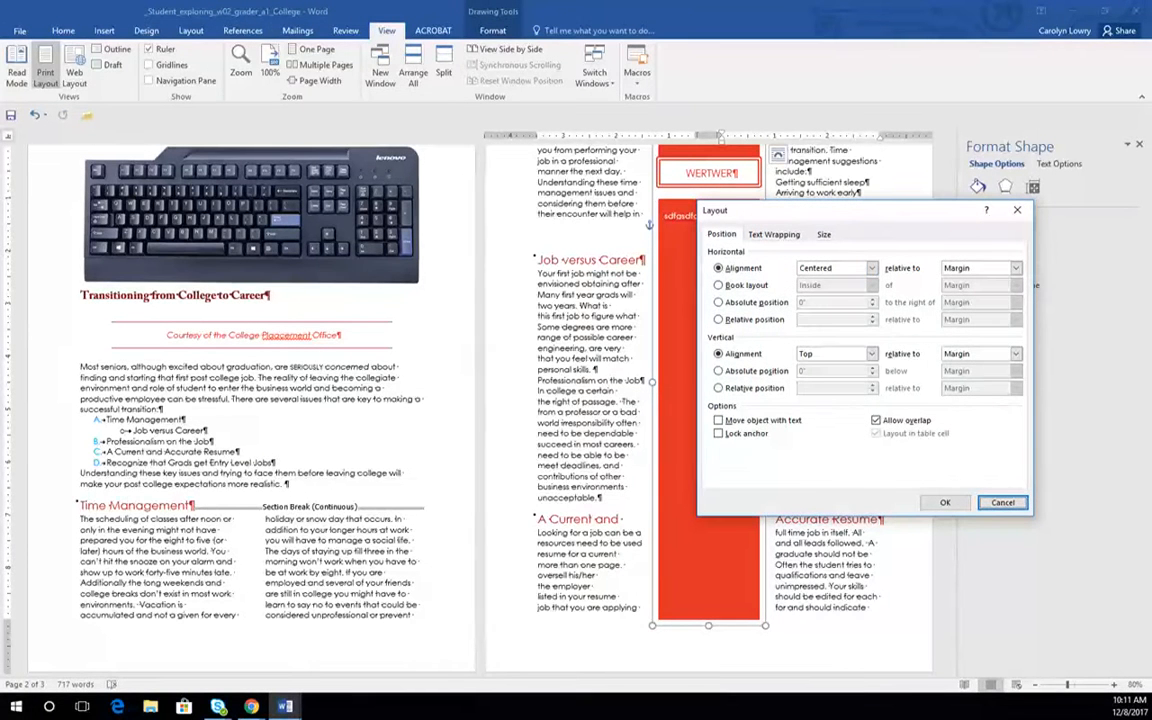
{"action": "left_click", "coordinate": [718, 302]}
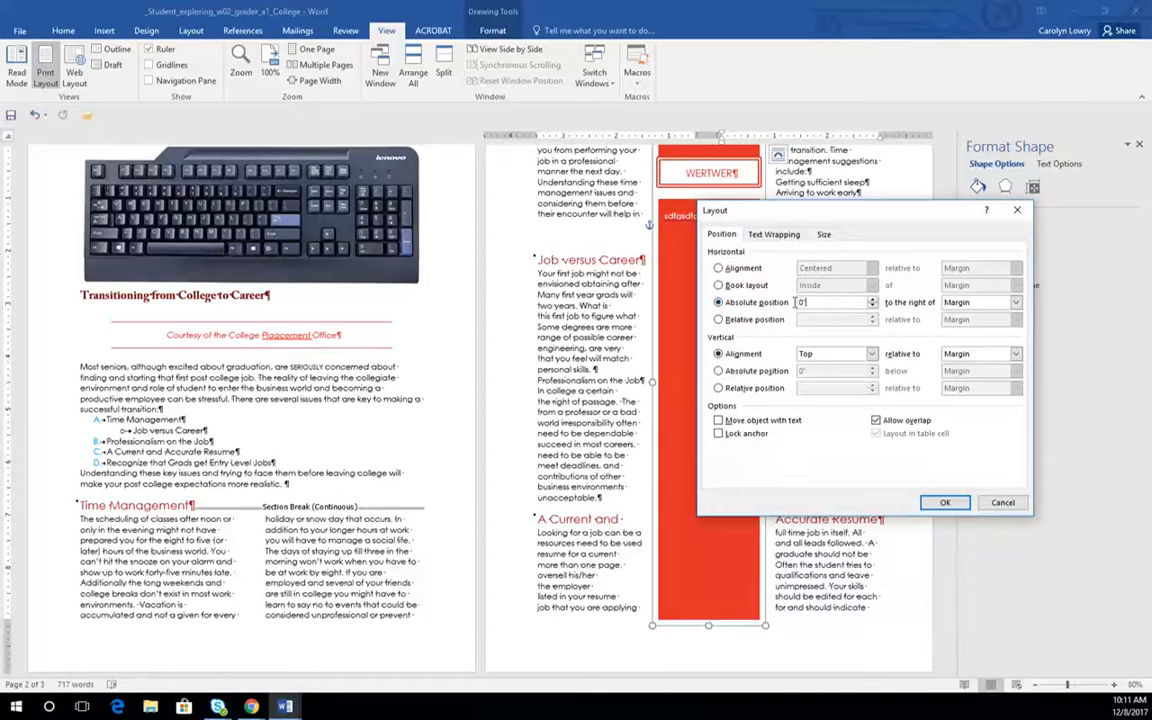
{"action": "type", "text": ".2"}
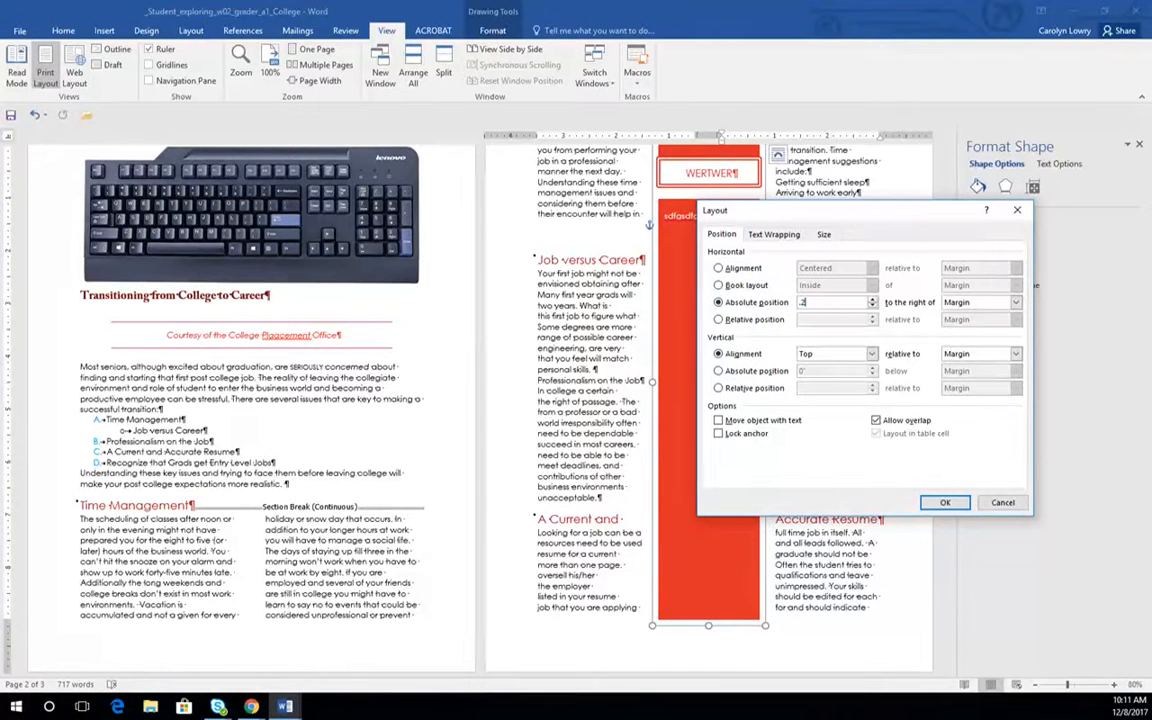
{"action": "left_click", "coordinate": [1016, 302]}
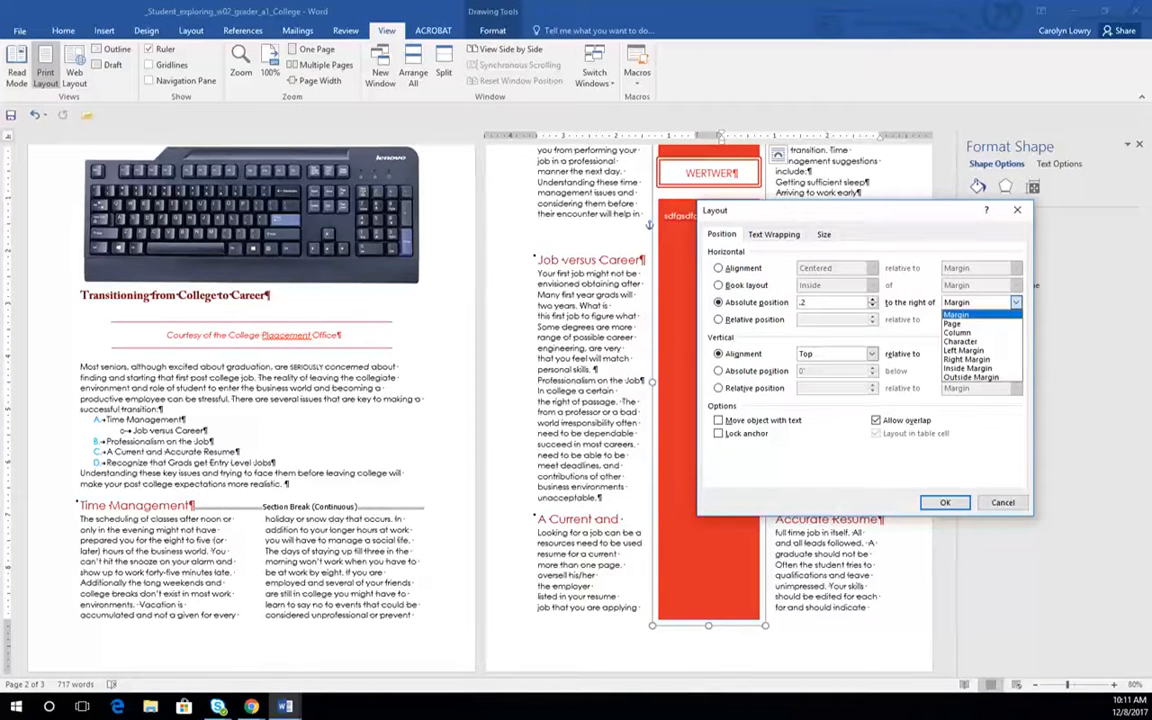
{"action": "left_click", "coordinate": [958, 315]}
{"action": "left_click", "coordinate": [945, 502]}
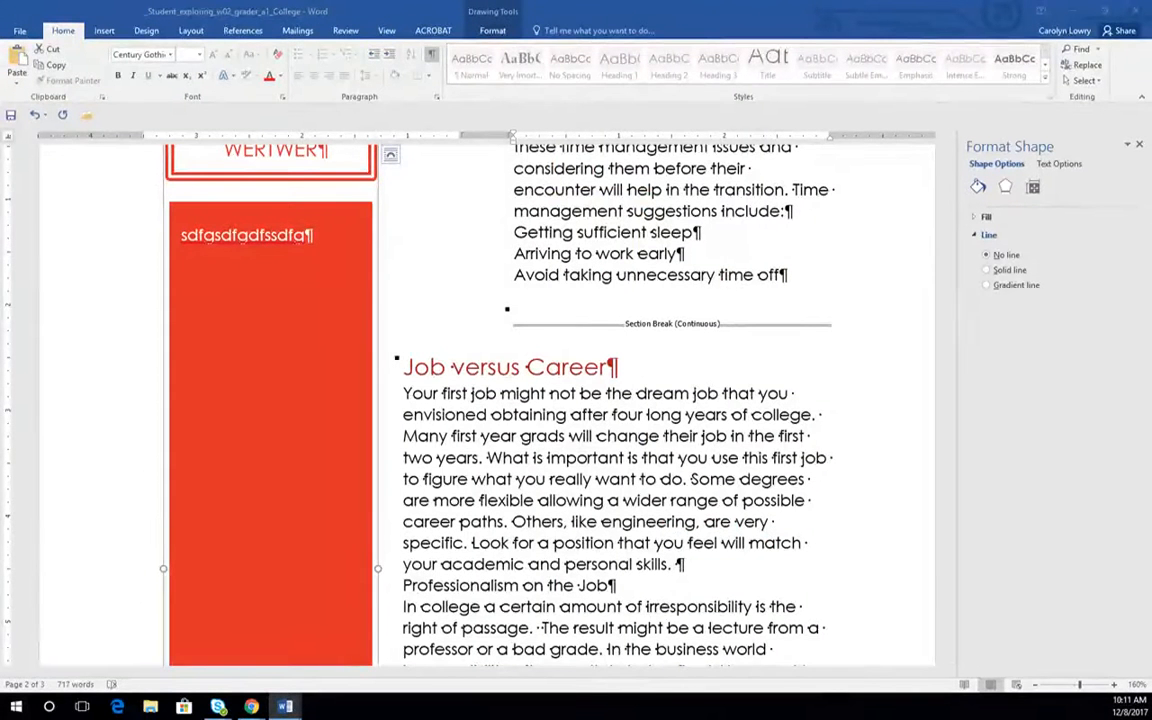
Step: Insert a WordArt object with a white fill and red outline and move it over the time management text
{"action": "left_click", "coordinate": [104, 31]}
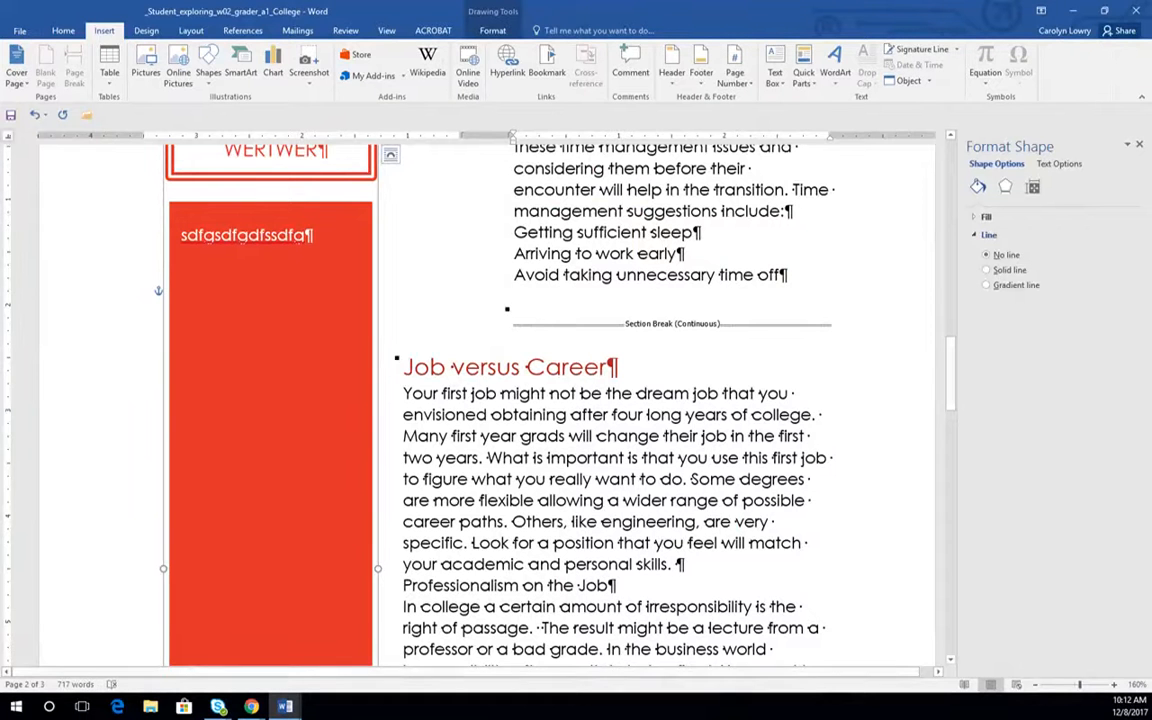
{"action": "left_click", "coordinate": [835, 62]}
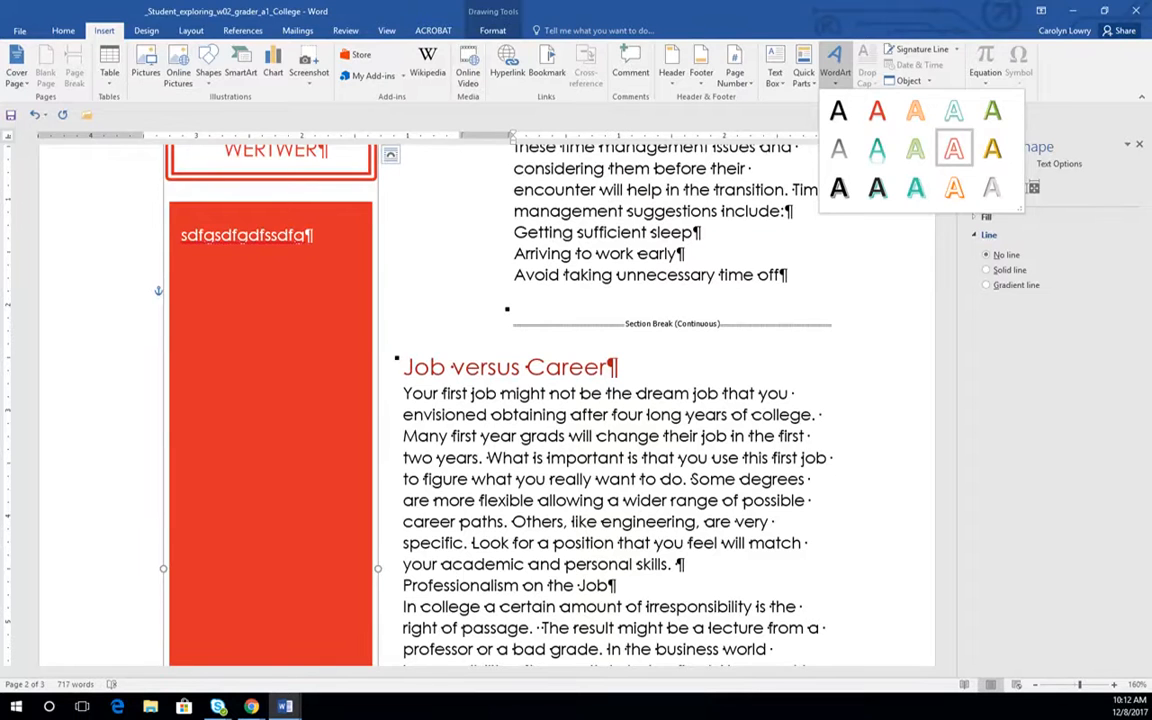
{"action": "left_click", "coordinate": [953, 149]}
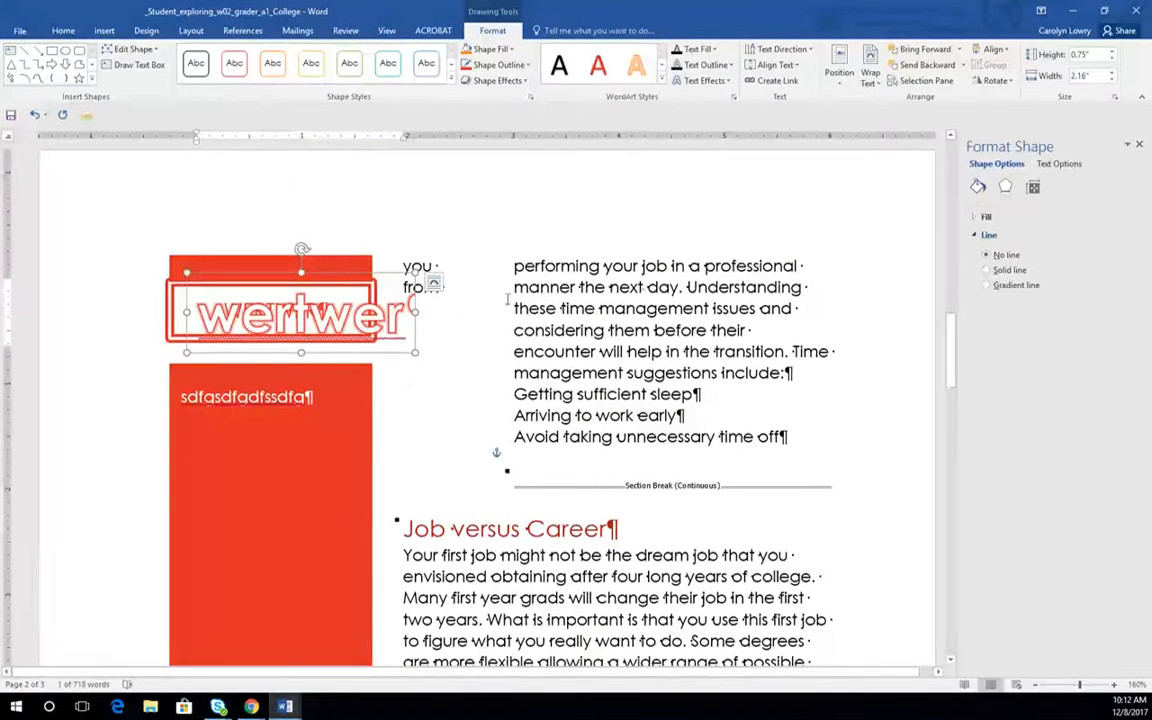
{"action": "left_click_drag", "start_coordinate": [340, 272], "coordinate": [648, 270]}
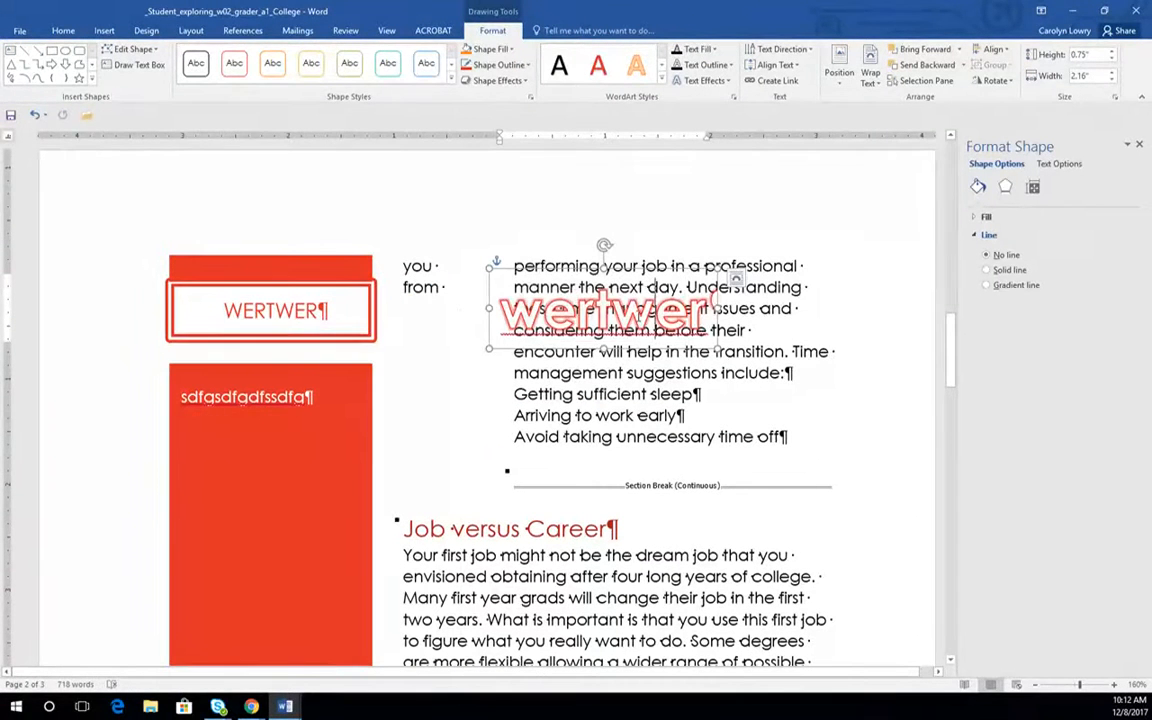
Step: Replace the WordArt text with "asdfdasf" and move the object above the body text near the page's top margin
{"action": "double_click", "coordinate": [648, 273]}
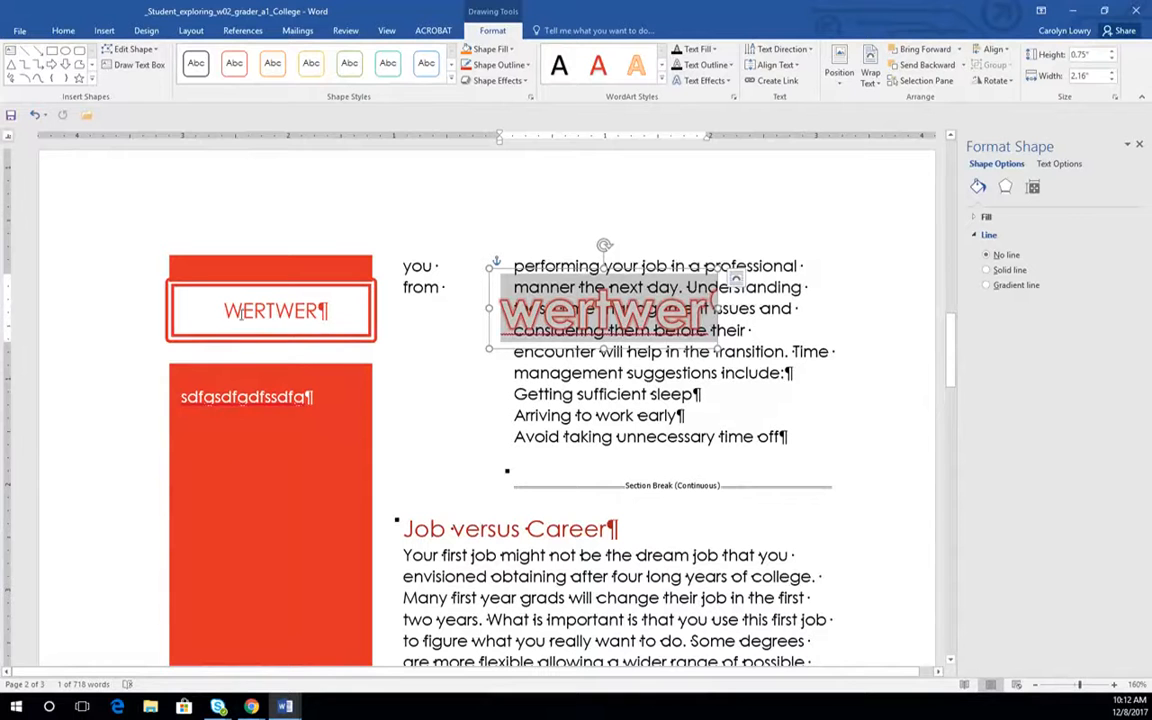
{"action": "type", "text": "asdfdasf¶"}
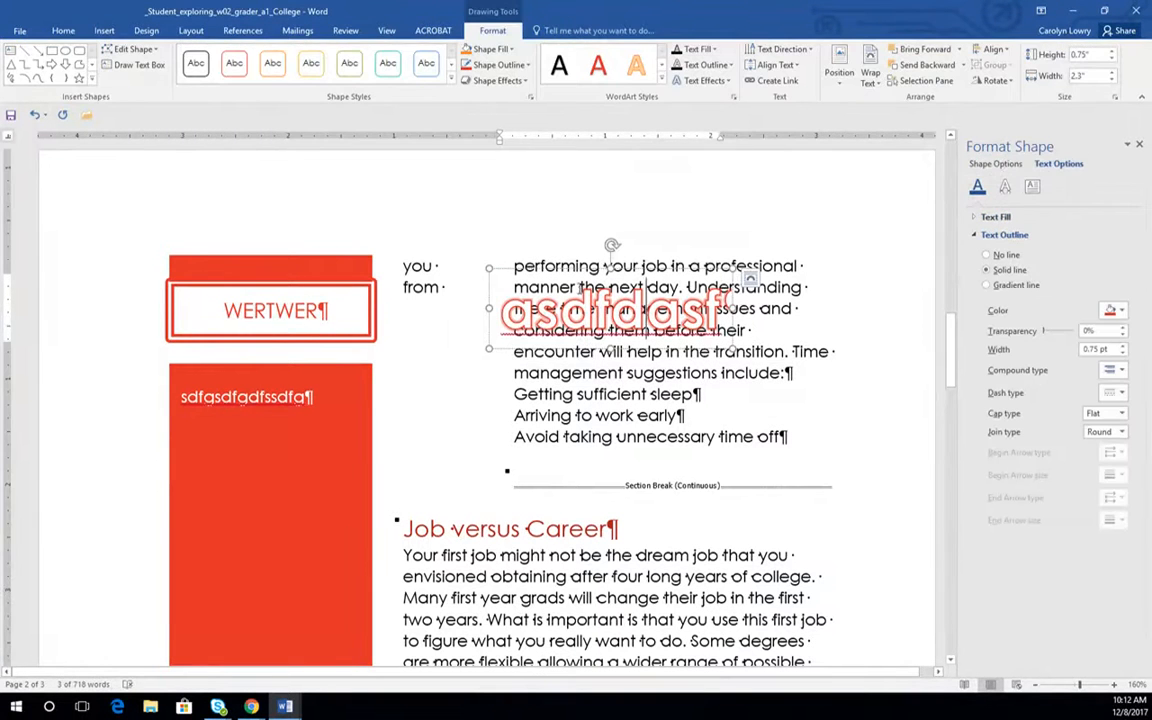
{"action": "left_click_drag", "start_coordinate": [564, 262], "coordinate": [441, 177]}
{"action": "left_click", "coordinate": [709, 318]}
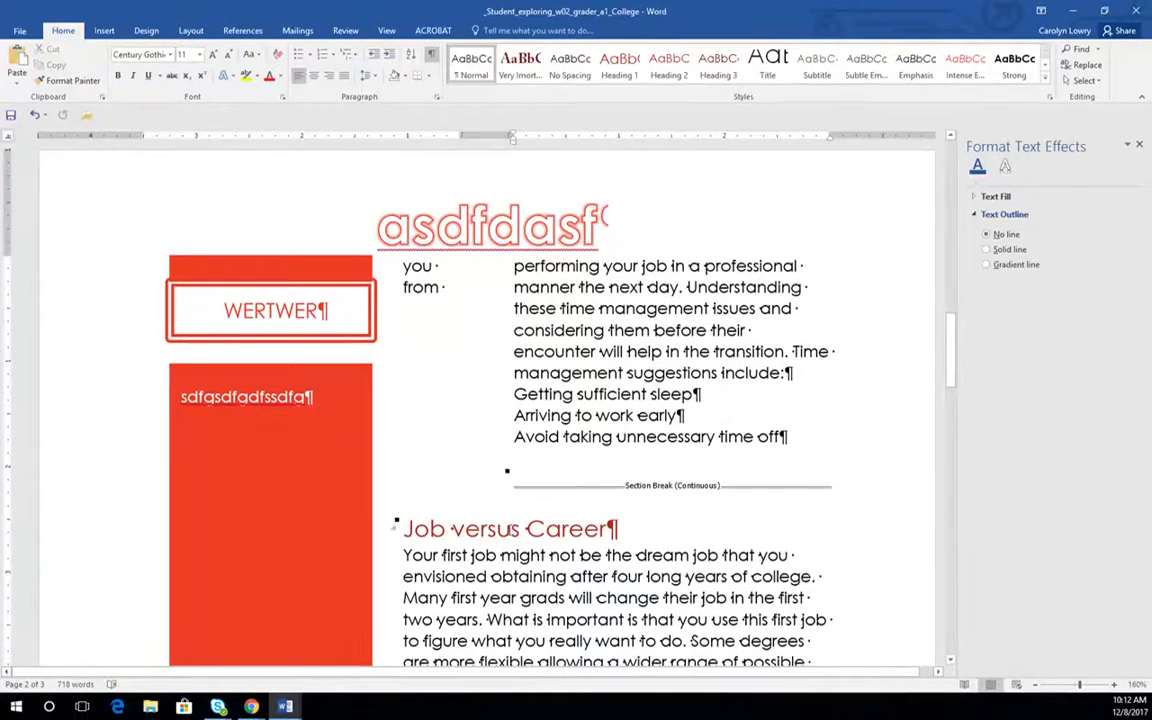
Step: Convert the "Job versus Career" heading into WordArt with a teal gradient fill and reflection, and move it above "Getting sufficient sleep"
{"action": "left_click", "coordinate": [497, 529]}
{"action": "triple_click", "coordinate": [498, 529]}
{"action": "left_click", "coordinate": [498, 529]}
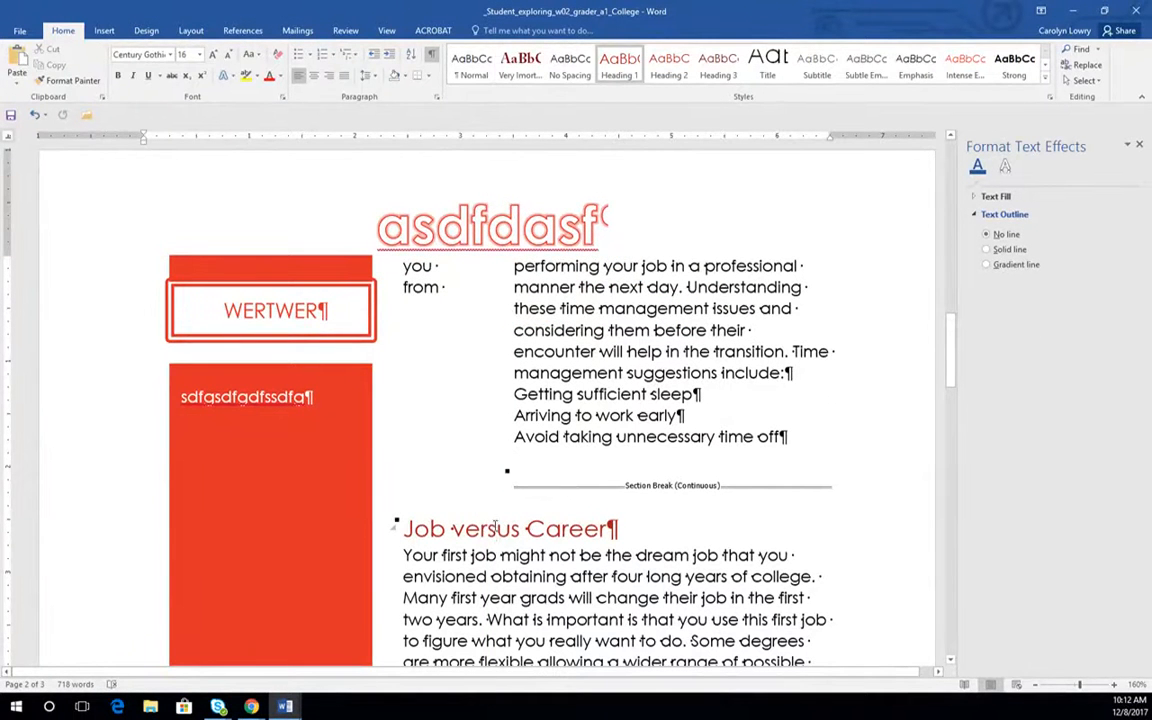
{"action": "double_click", "coordinate": [498, 529]}
{"action": "triple_click", "coordinate": [498, 529]}
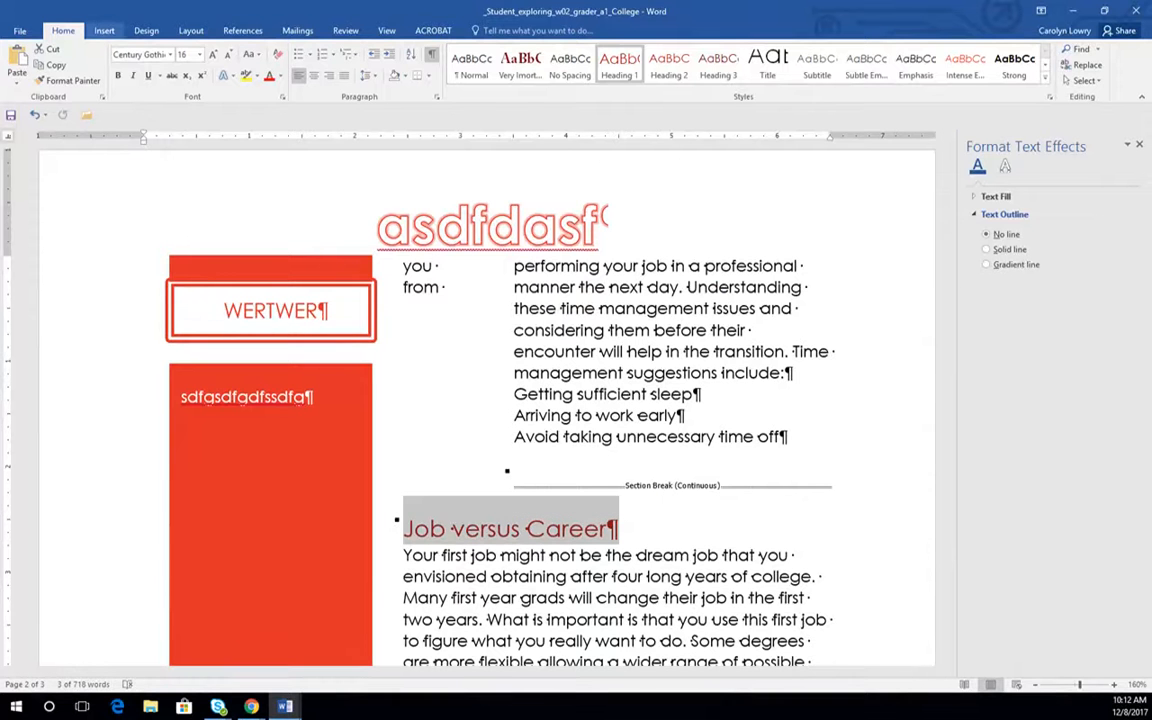
{"action": "left_click", "coordinate": [104, 30]}
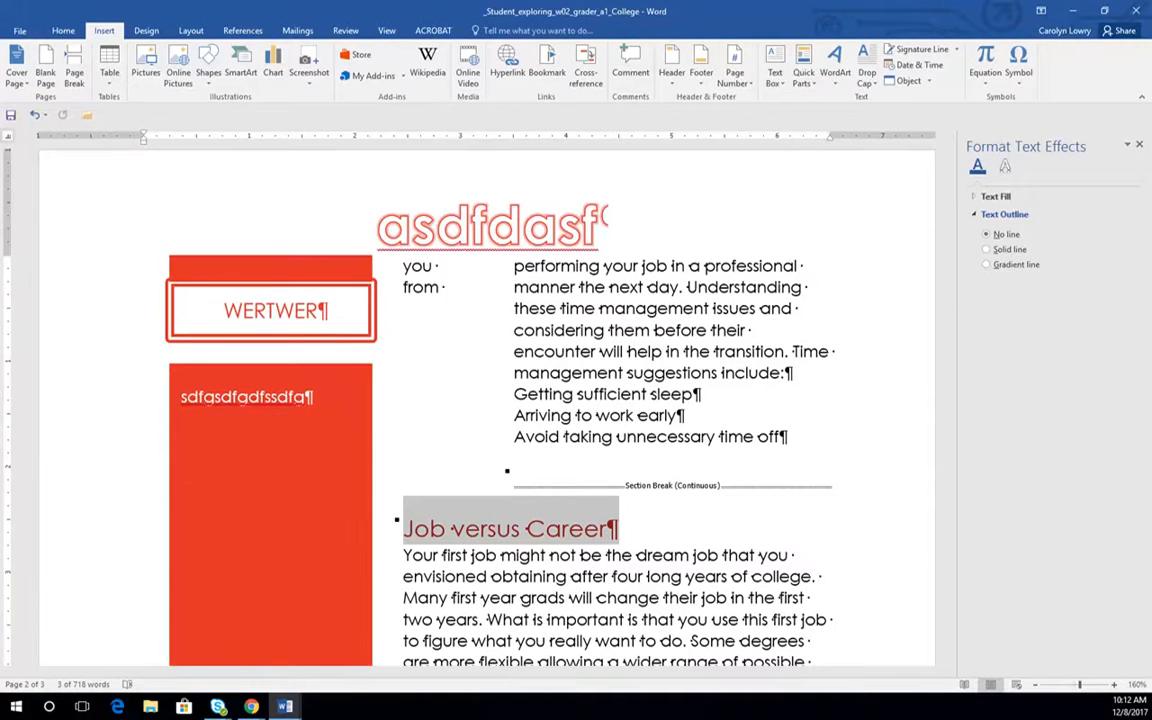
{"action": "left_click", "coordinate": [835, 65]}
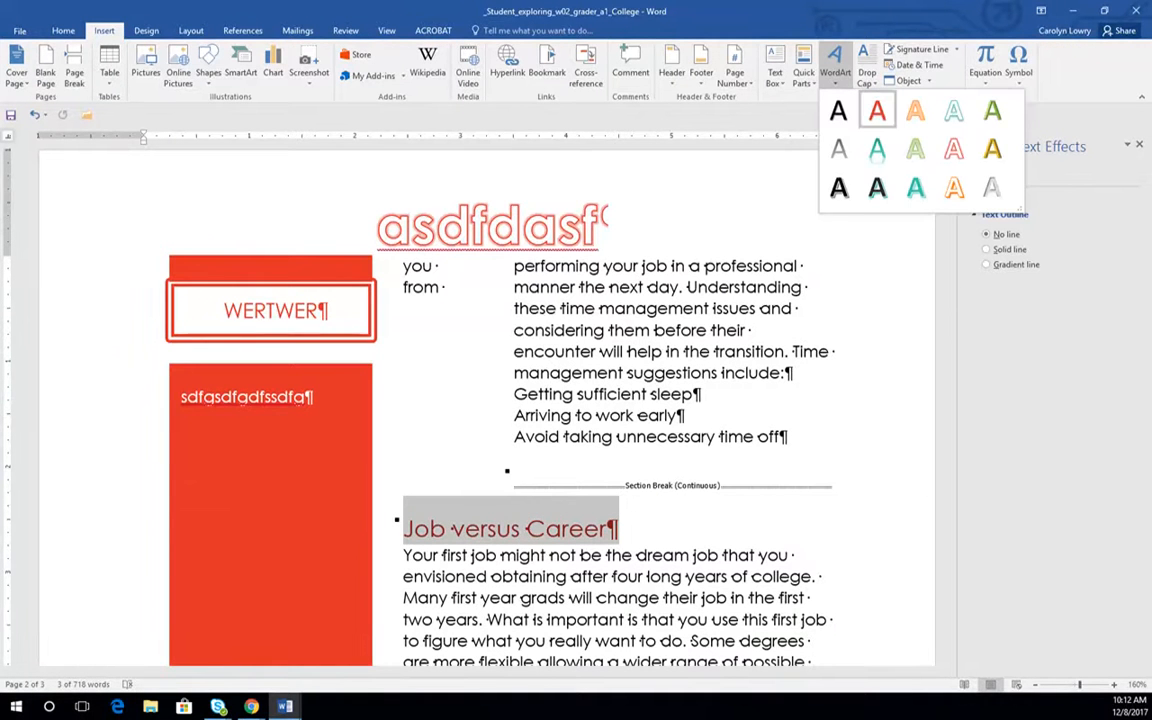
{"action": "left_click", "coordinate": [877, 148]}
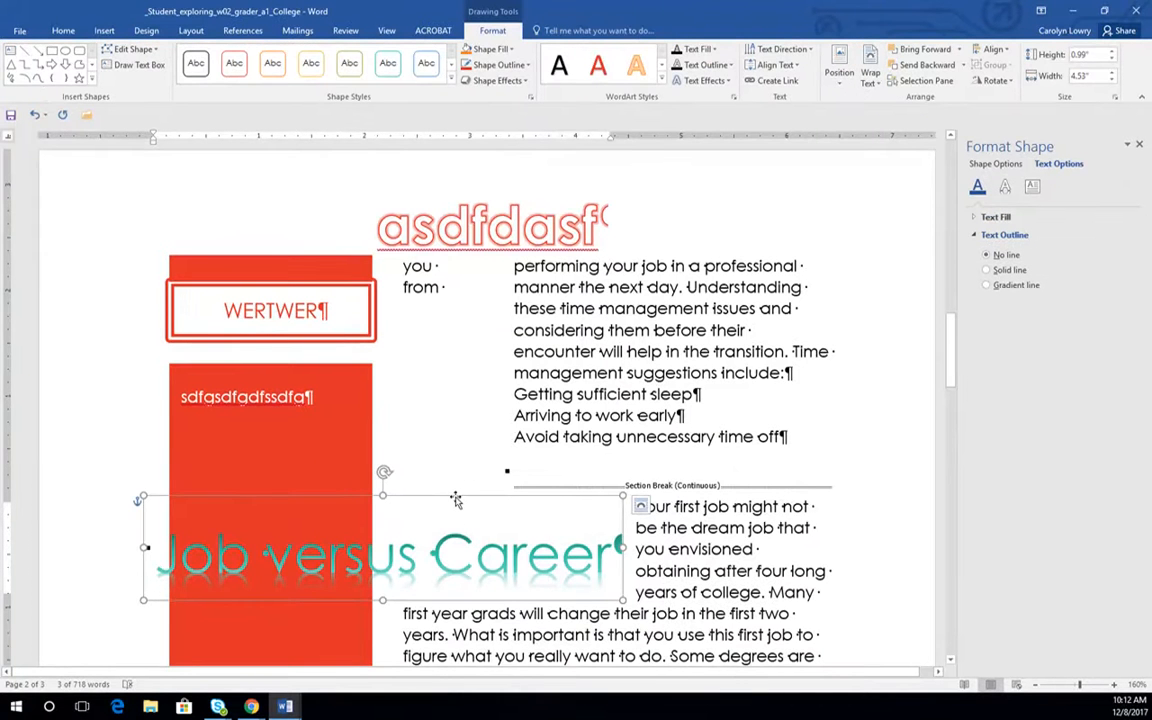
{"action": "left_click_drag", "start_coordinate": [455, 496], "coordinate": [877, 483]}
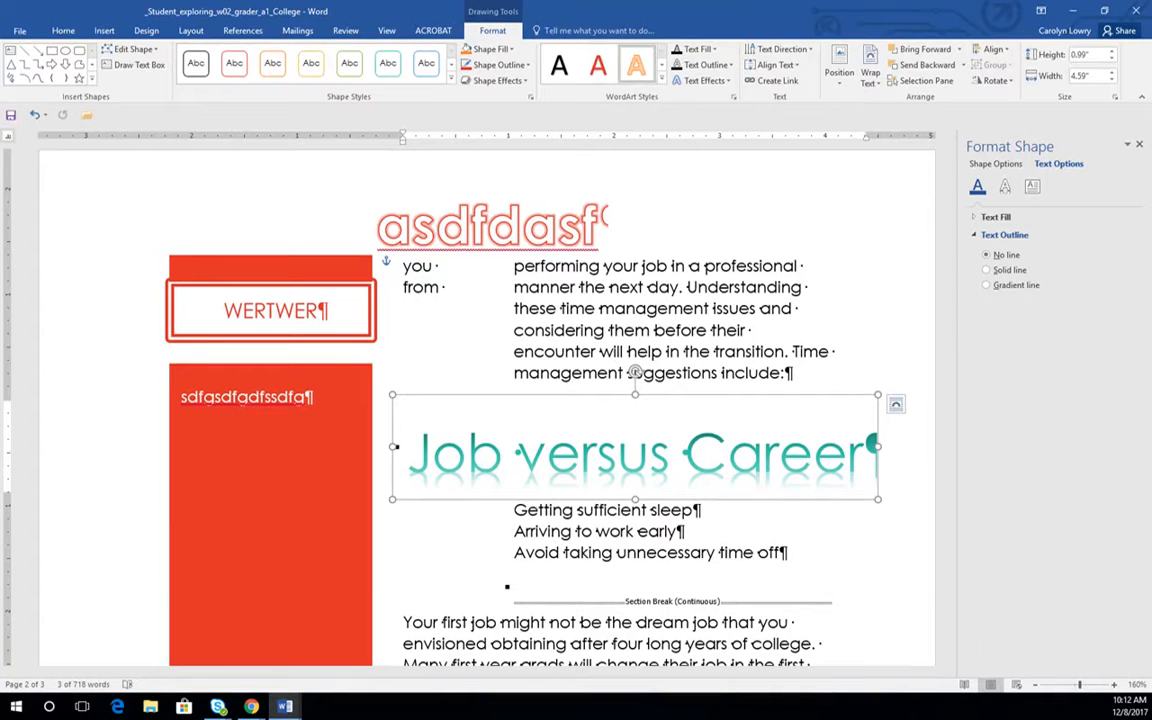
Step: Apply a perspective 3-D rotation text effect to the "Job versus Career" WordArt so the text slants upward to the right
{"action": "left_click", "coordinate": [661, 80]}
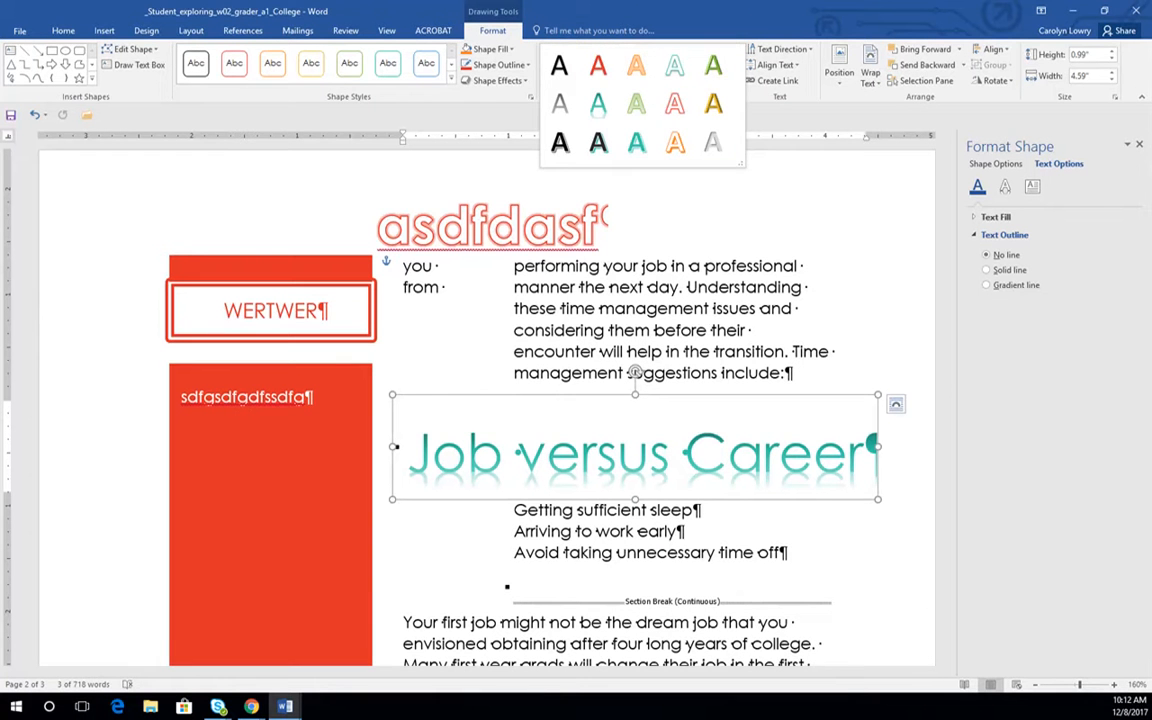
{"action": "key", "text": "Escape"}
{"action": "left_click", "coordinate": [702, 81]}
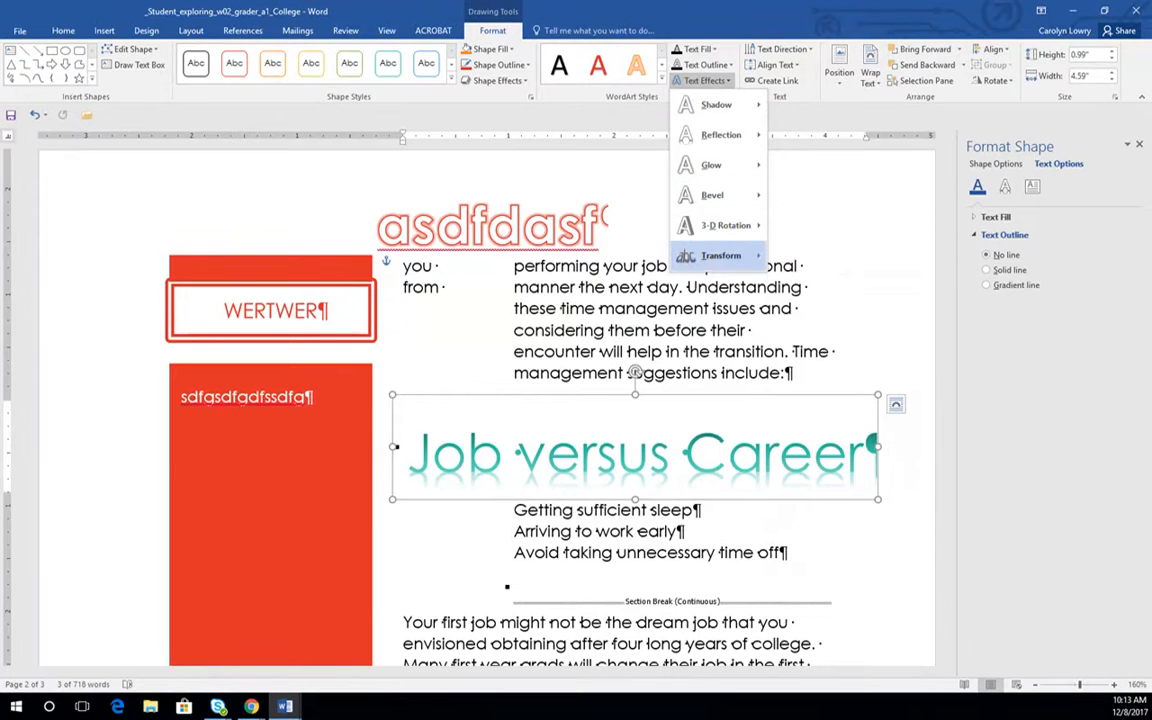
{"action": "mouse_move", "coordinate": [725, 225]}
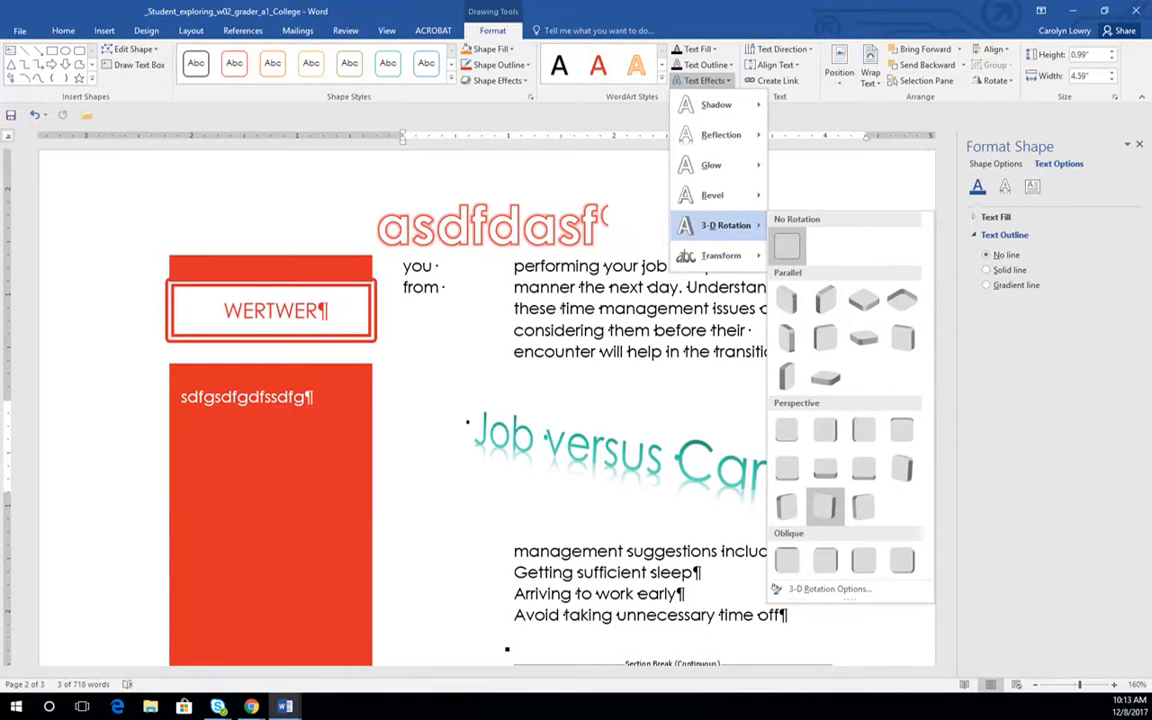
{"action": "left_click", "coordinate": [786, 507]}
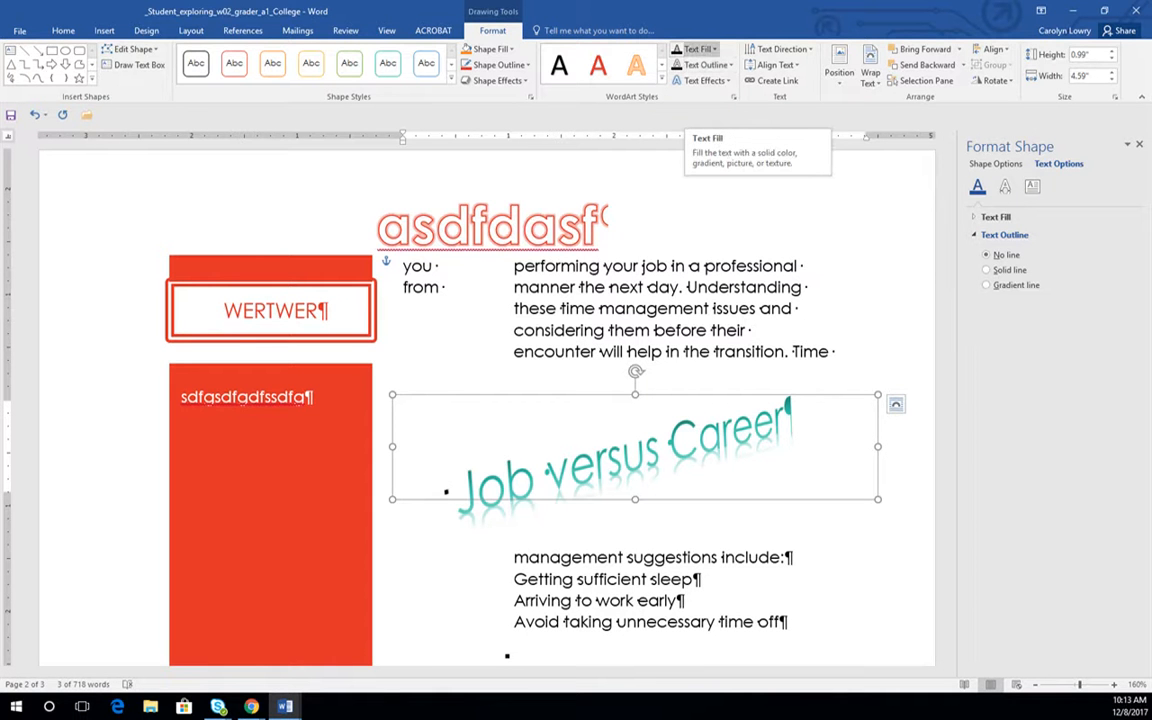
Step: Give the "Job versus Career" WordArt a standard red text outline and a standard light blue text fill
{"action": "left_click", "coordinate": [720, 65]}
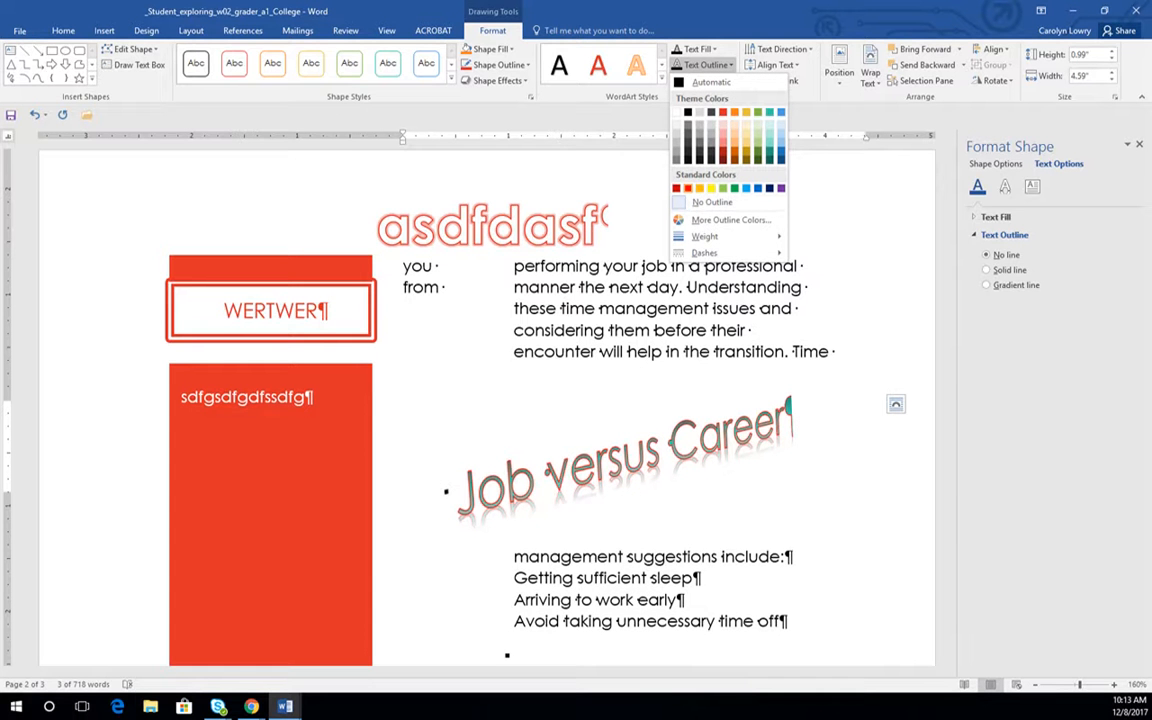
{"action": "left_click", "coordinate": [687, 188]}
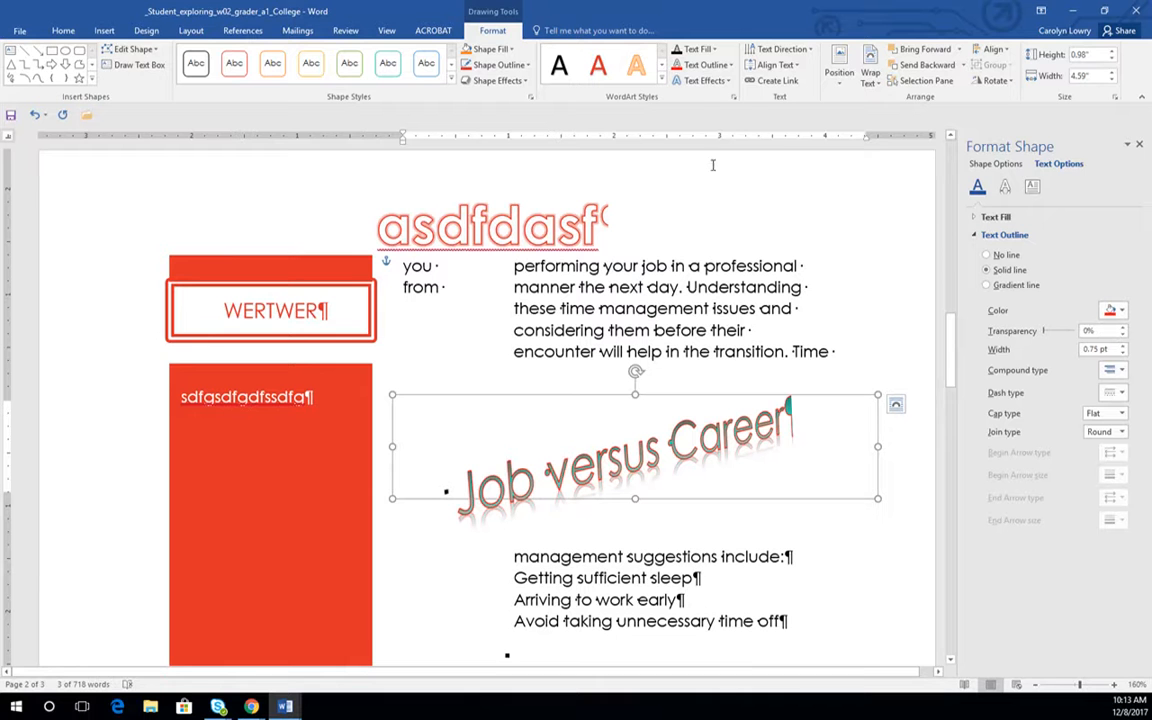
{"action": "left_click", "coordinate": [714, 49]}
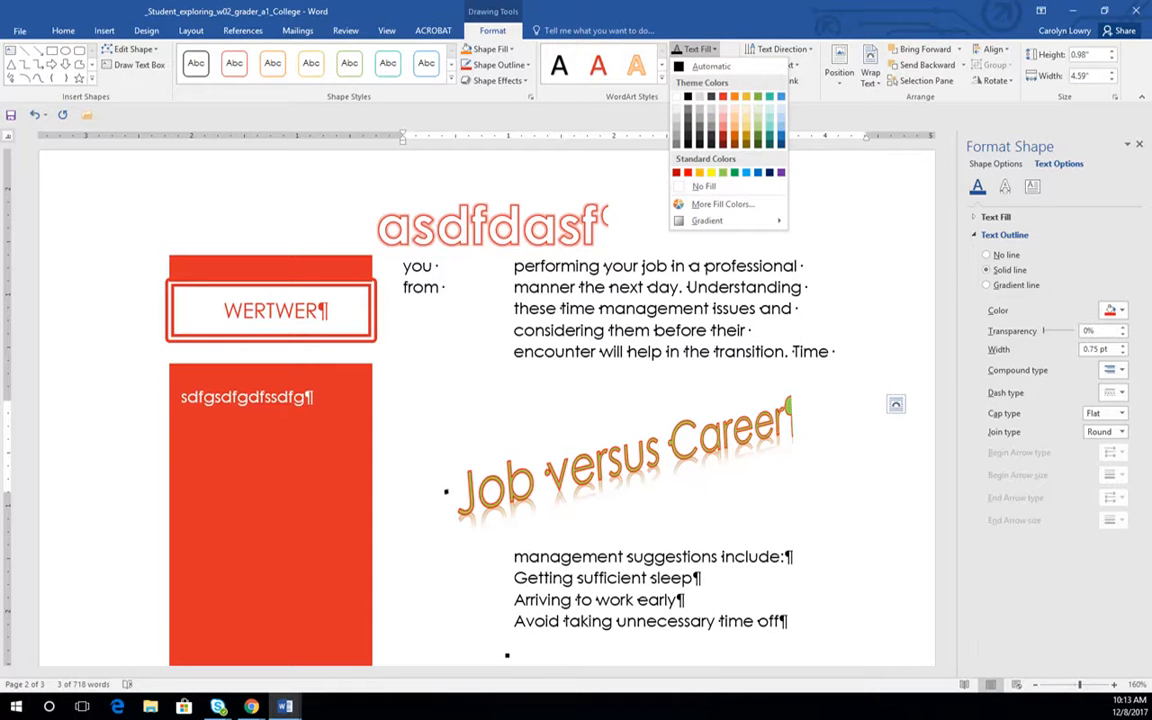
{"action": "left_click", "coordinate": [746, 172]}
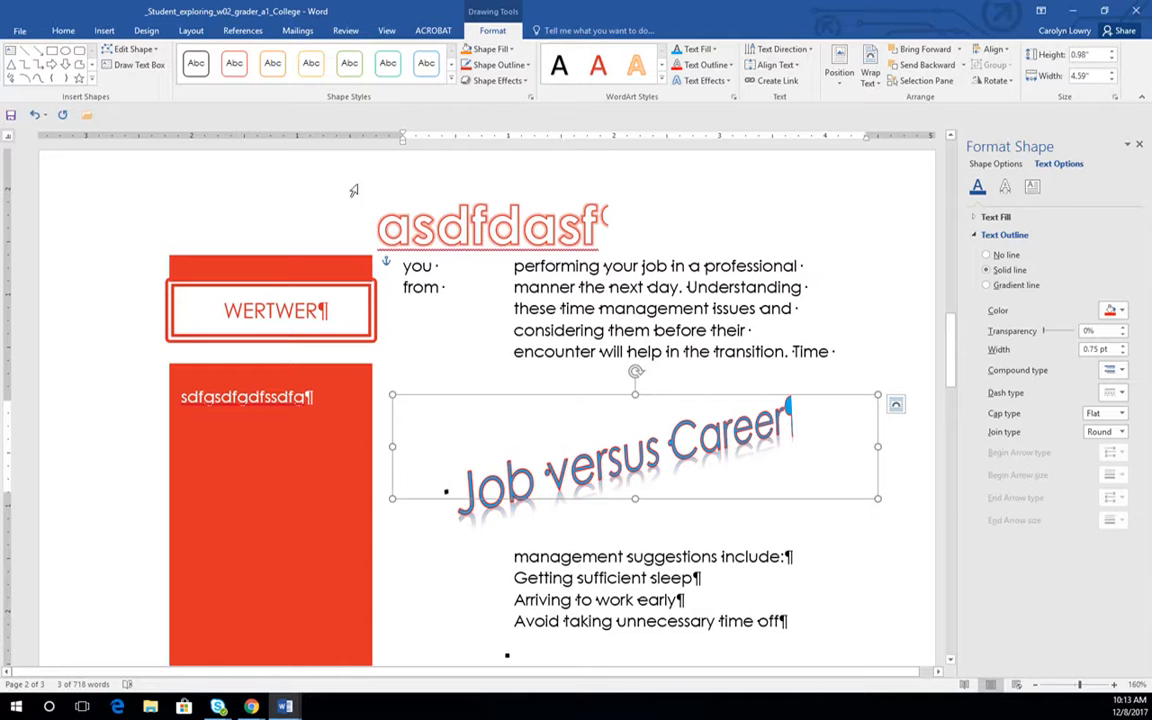
Step: Hide the paragraph marks and other formatting symbols throughout the document
{"action": "left_click", "coordinate": [63, 30]}
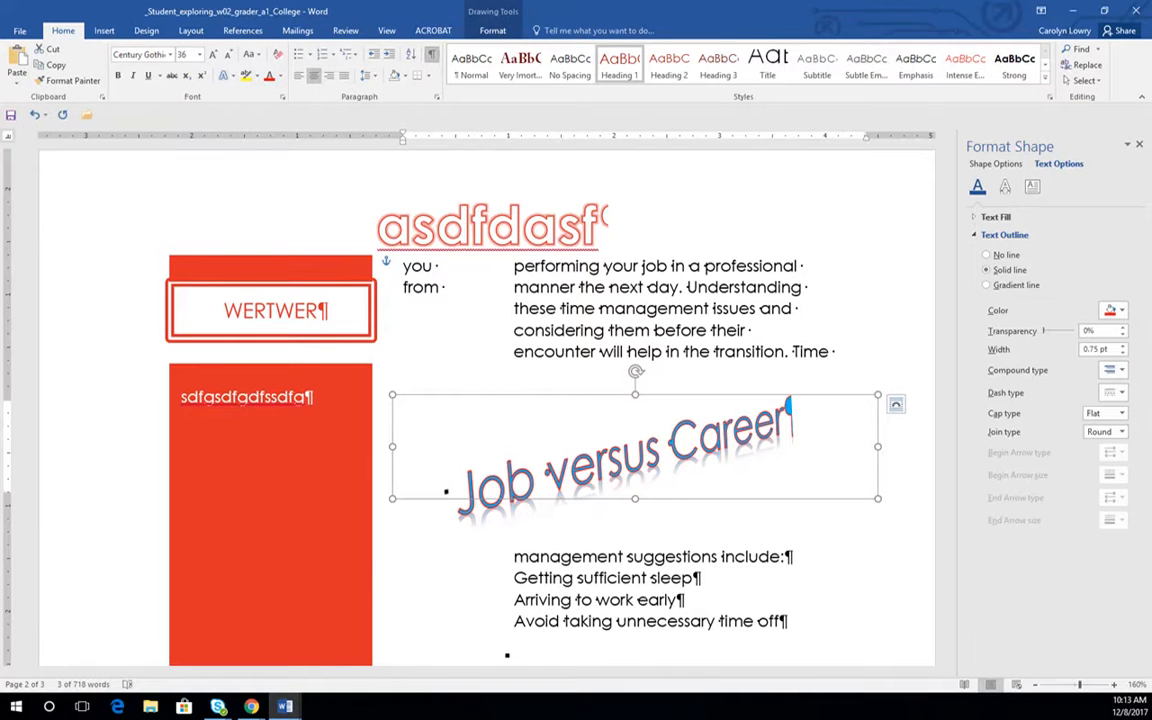
{"action": "left_click", "coordinate": [431, 54]}
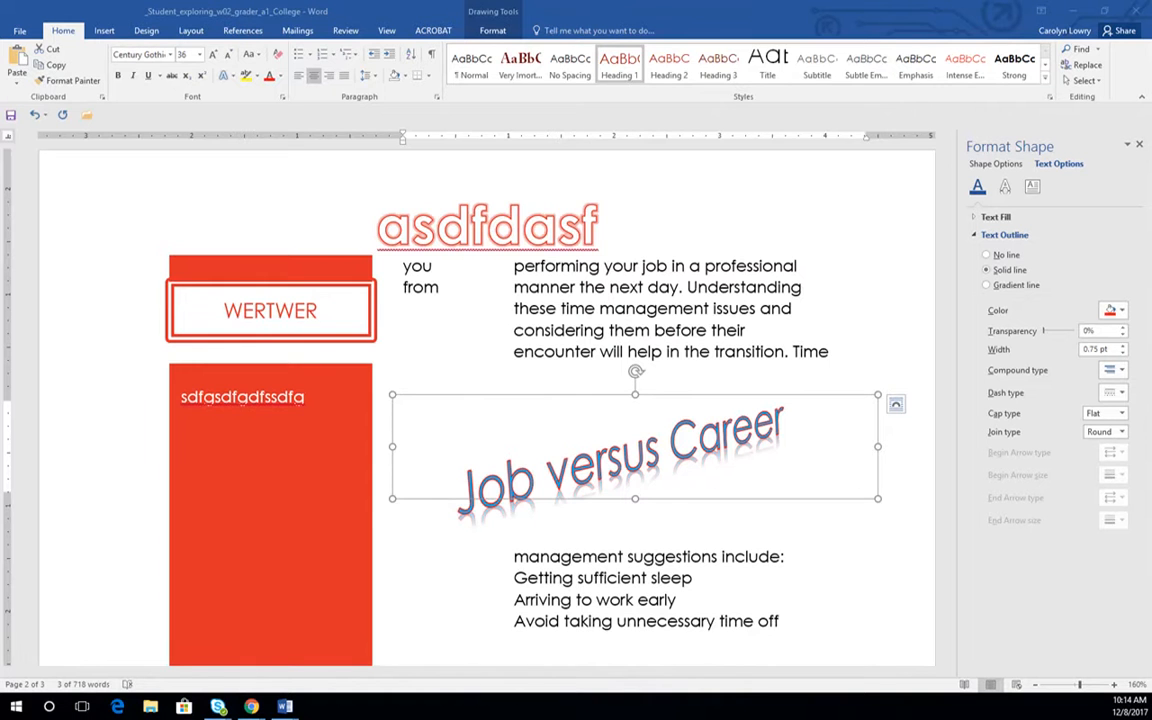
{"action": "scroll", "coordinate": [487, 405], "scroll_direction": "down", "scroll_amount": 6}
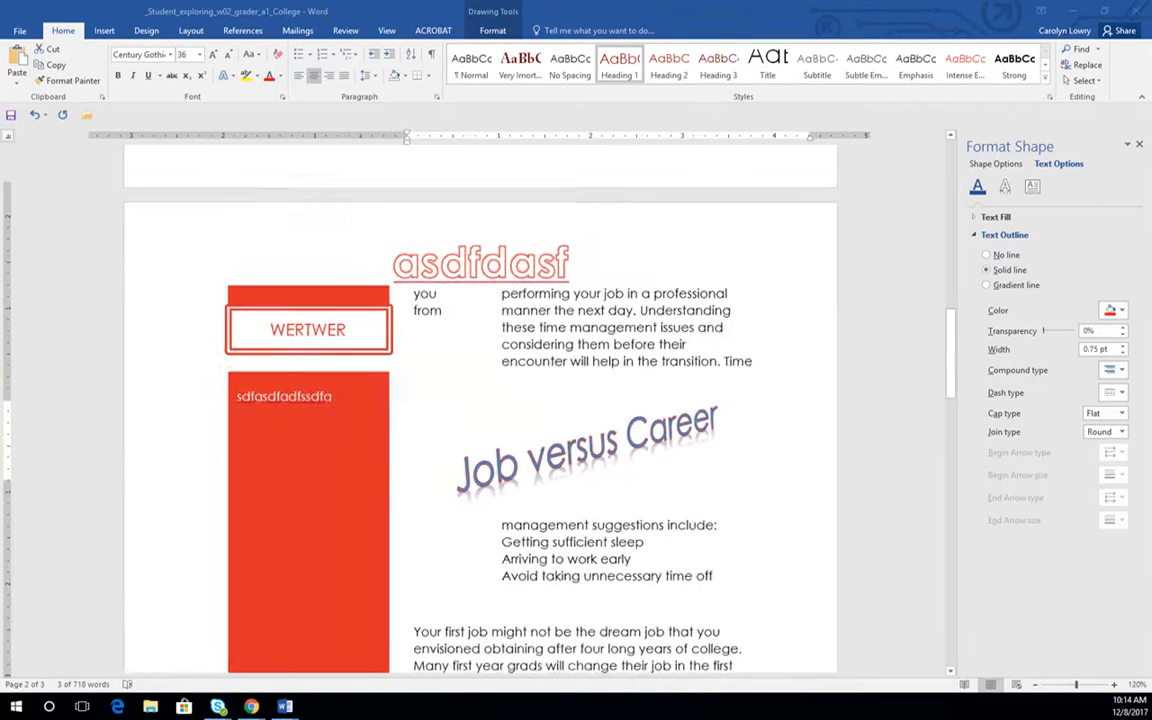
{"action": "scroll", "coordinate": [480, 405], "scroll_direction": "down", "scroll_amount": 2}
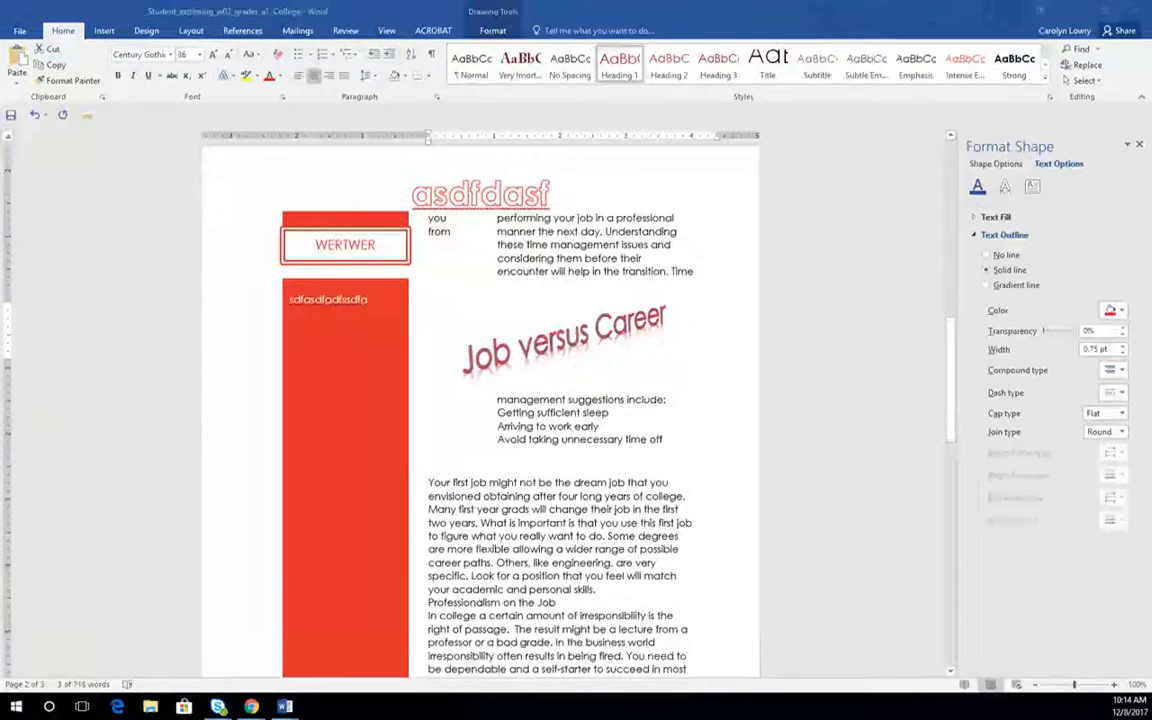